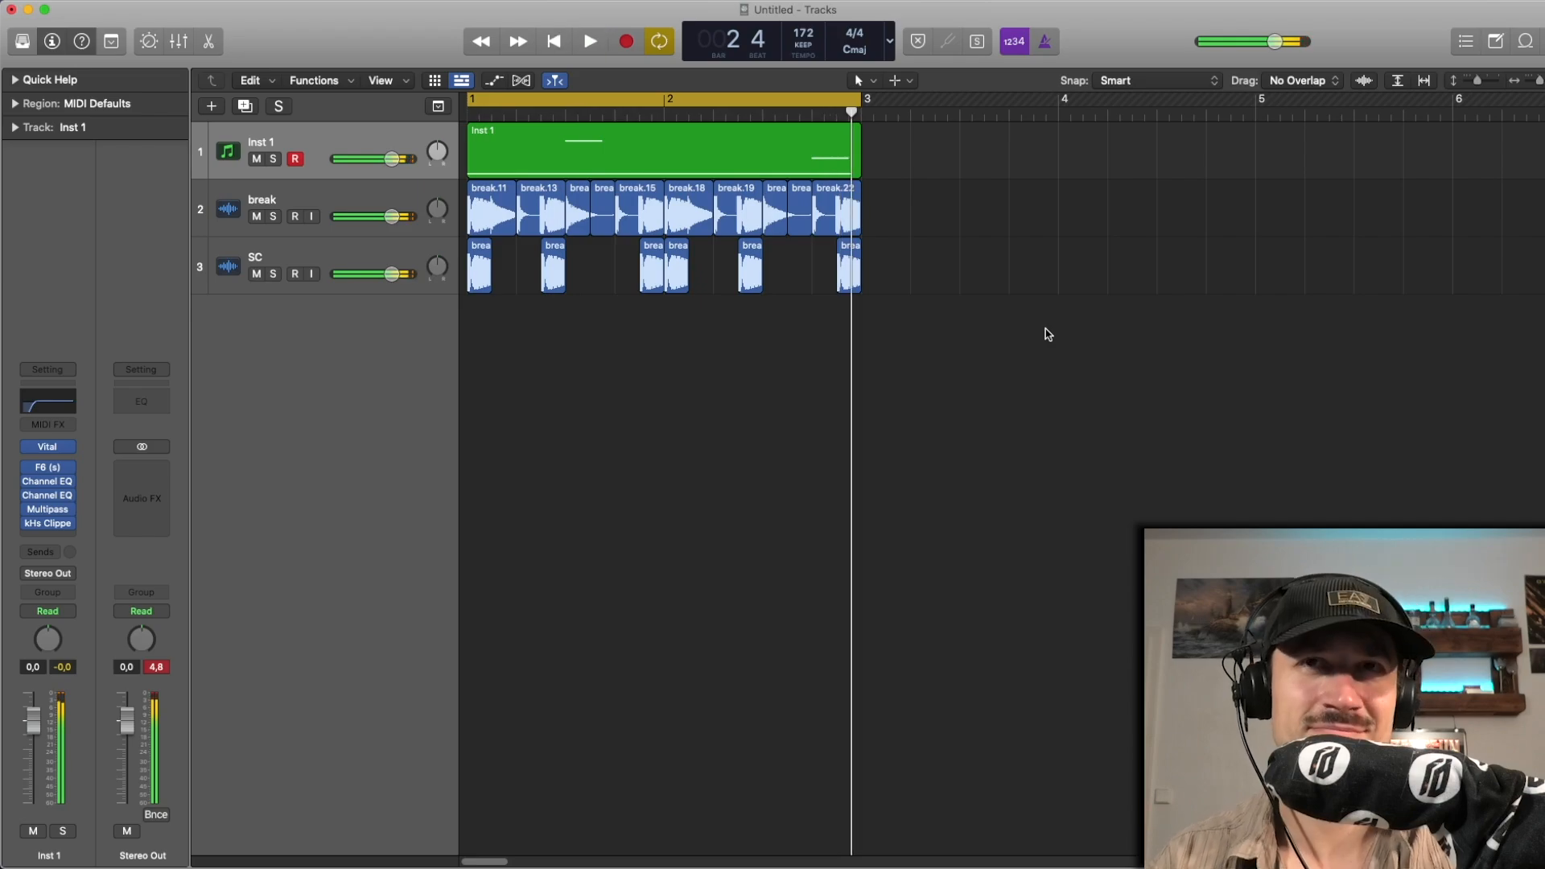
Step: Solo the Inst 1 track after playing the full loop, and open its Vital synth
key(space)
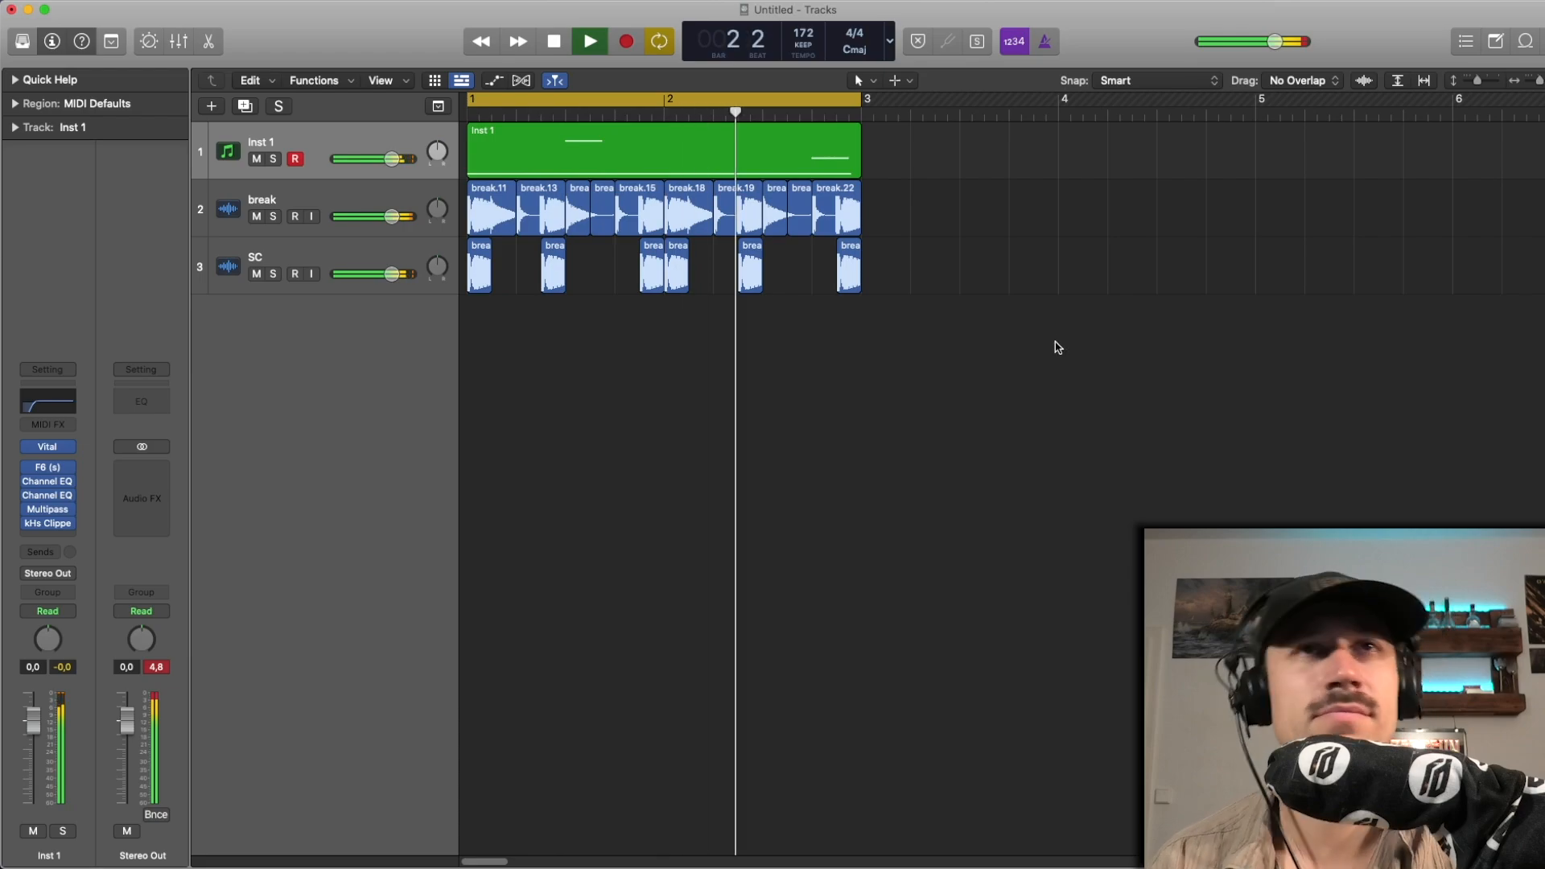
key(space)
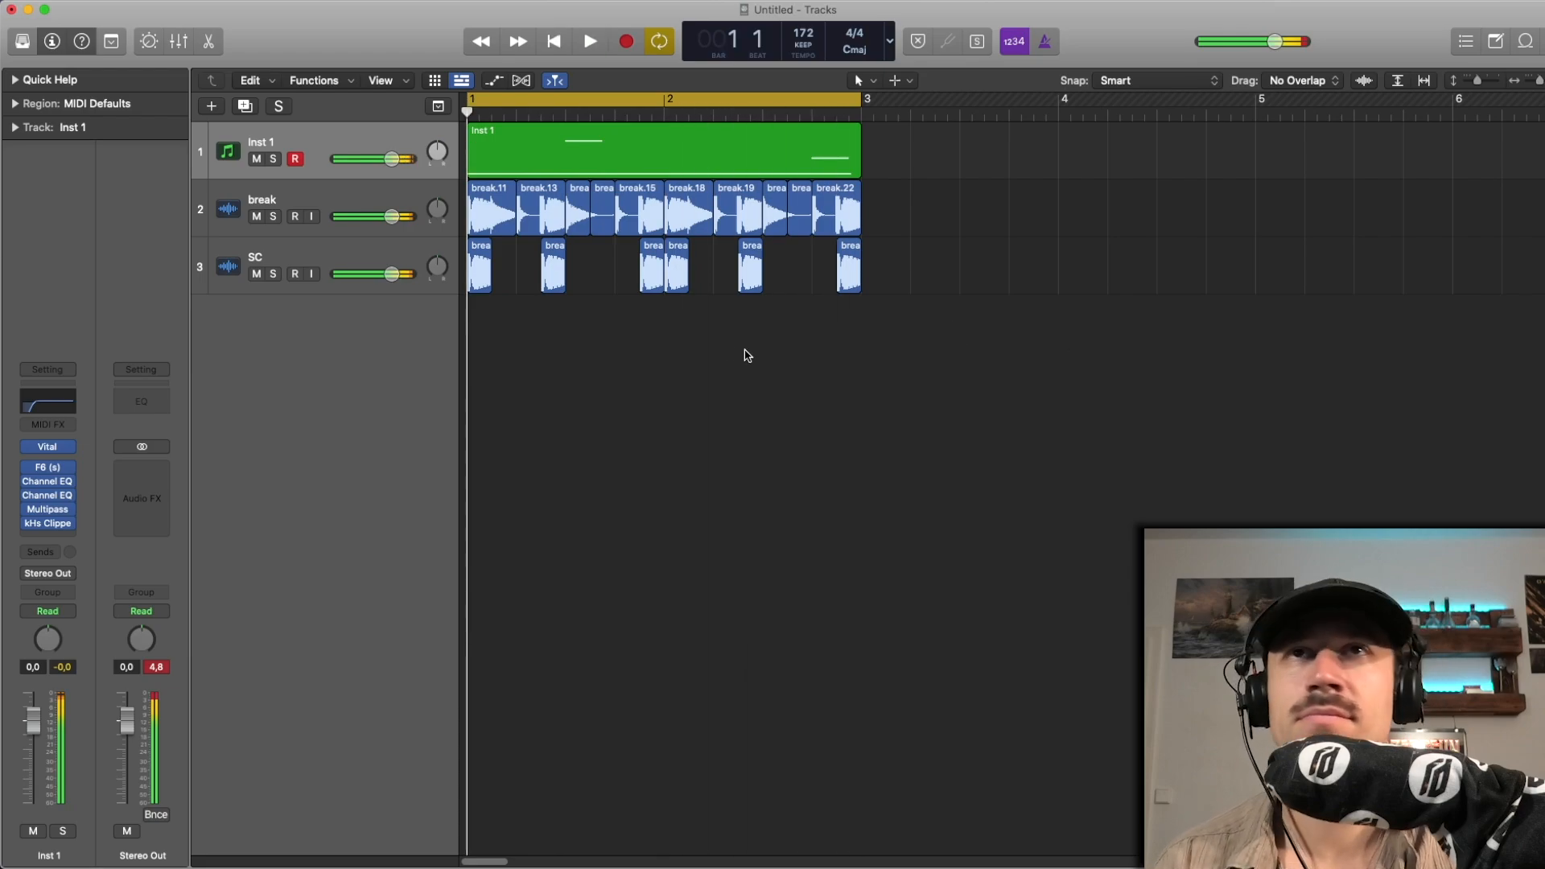
click(274, 160)
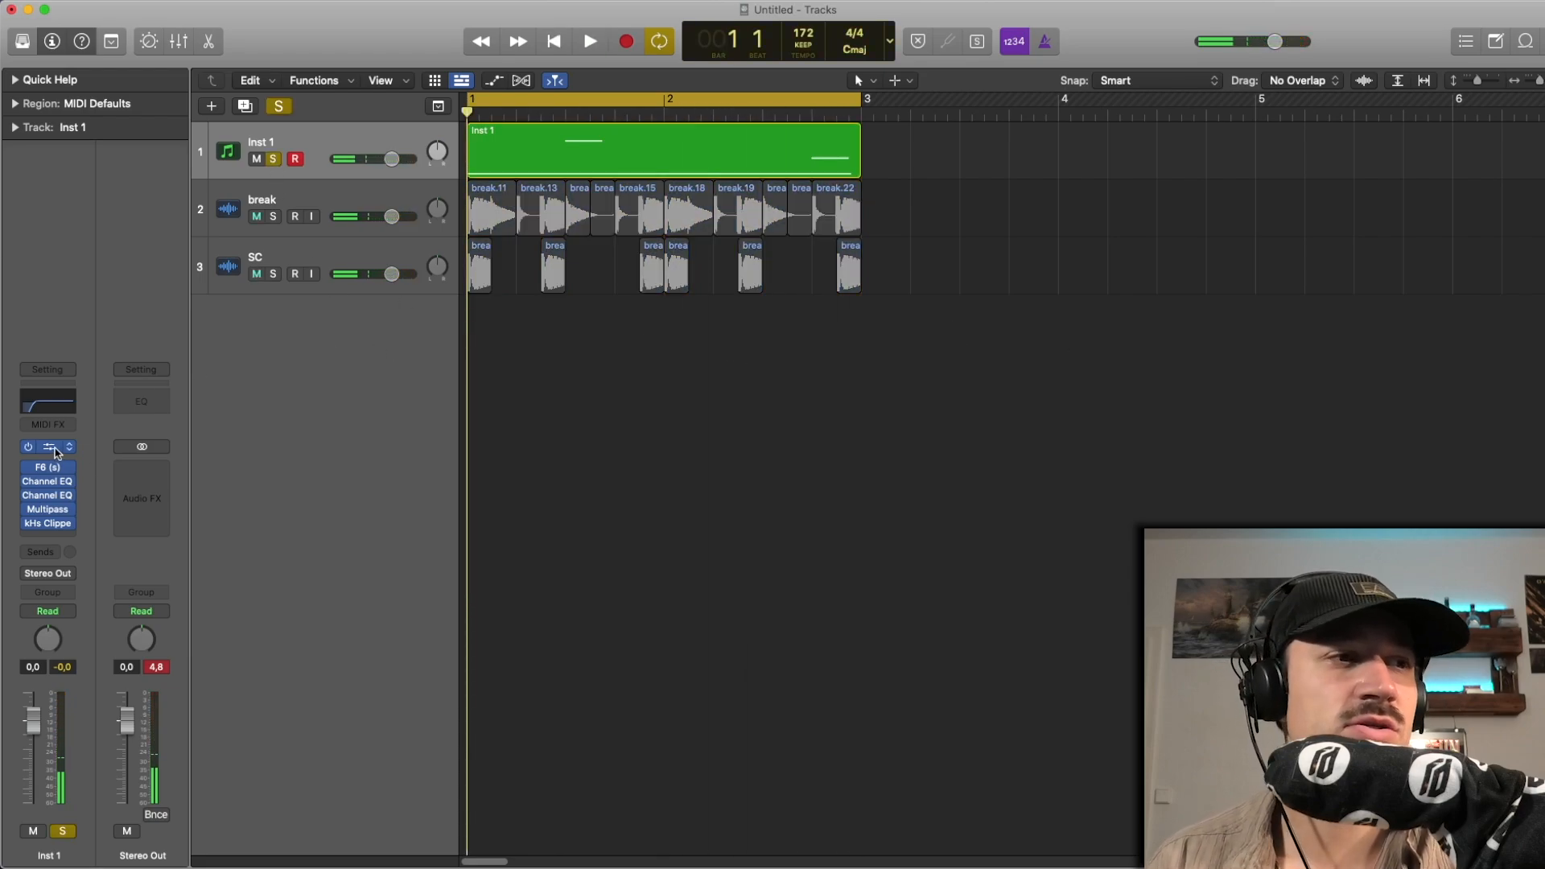
click(55, 451)
Step: Bypass F6, both Channel EQs and Multipass on the Inst 1 channel and audition the soloed bass
click(29, 468)
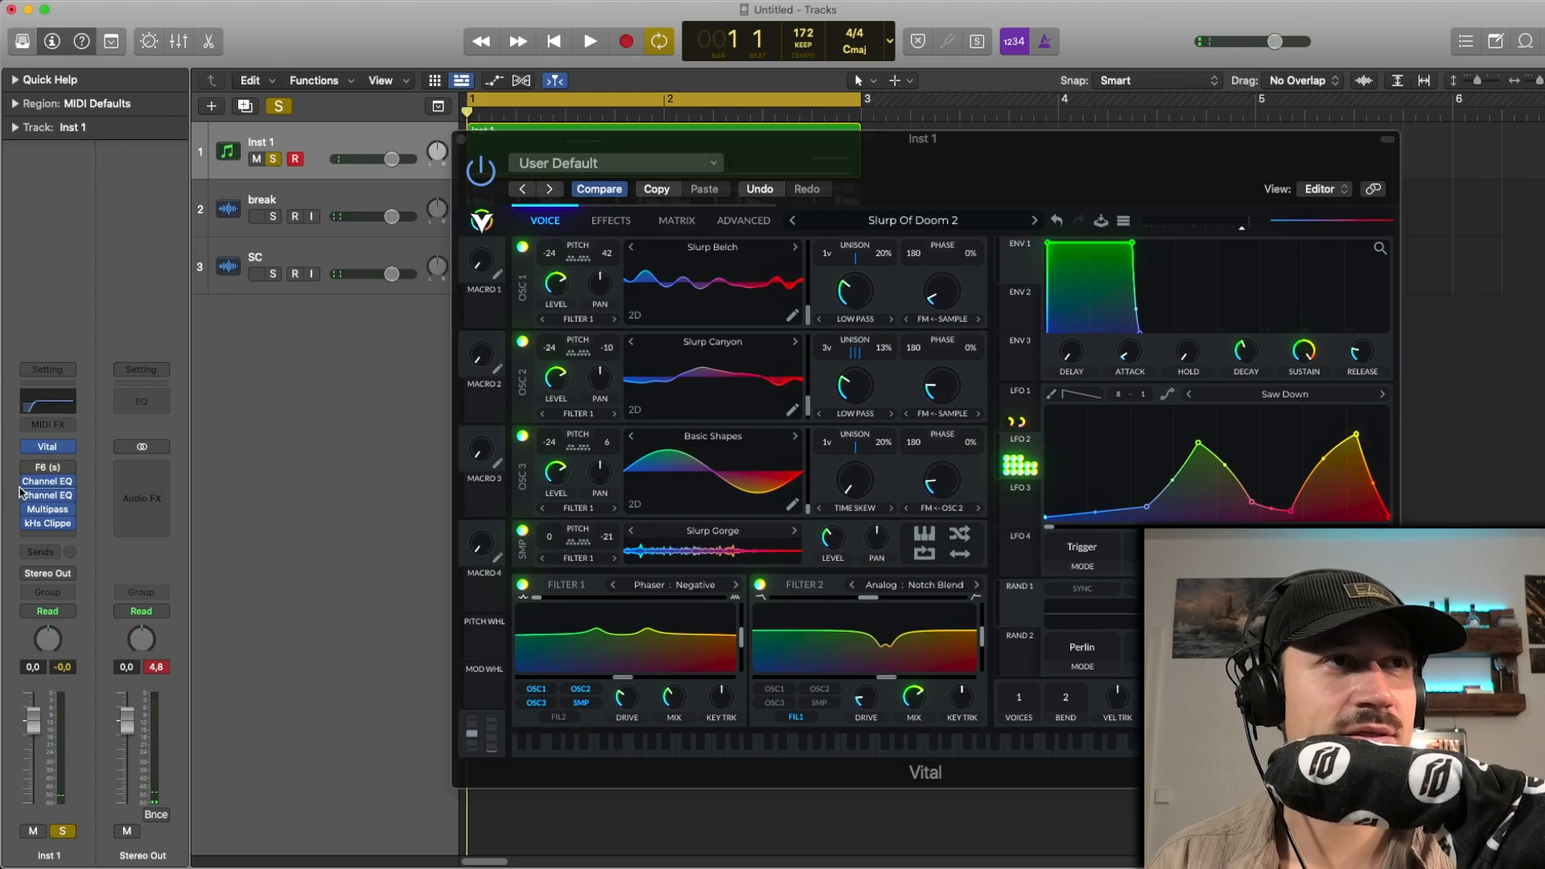
click(28, 482)
click(28, 496)
click(33, 515)
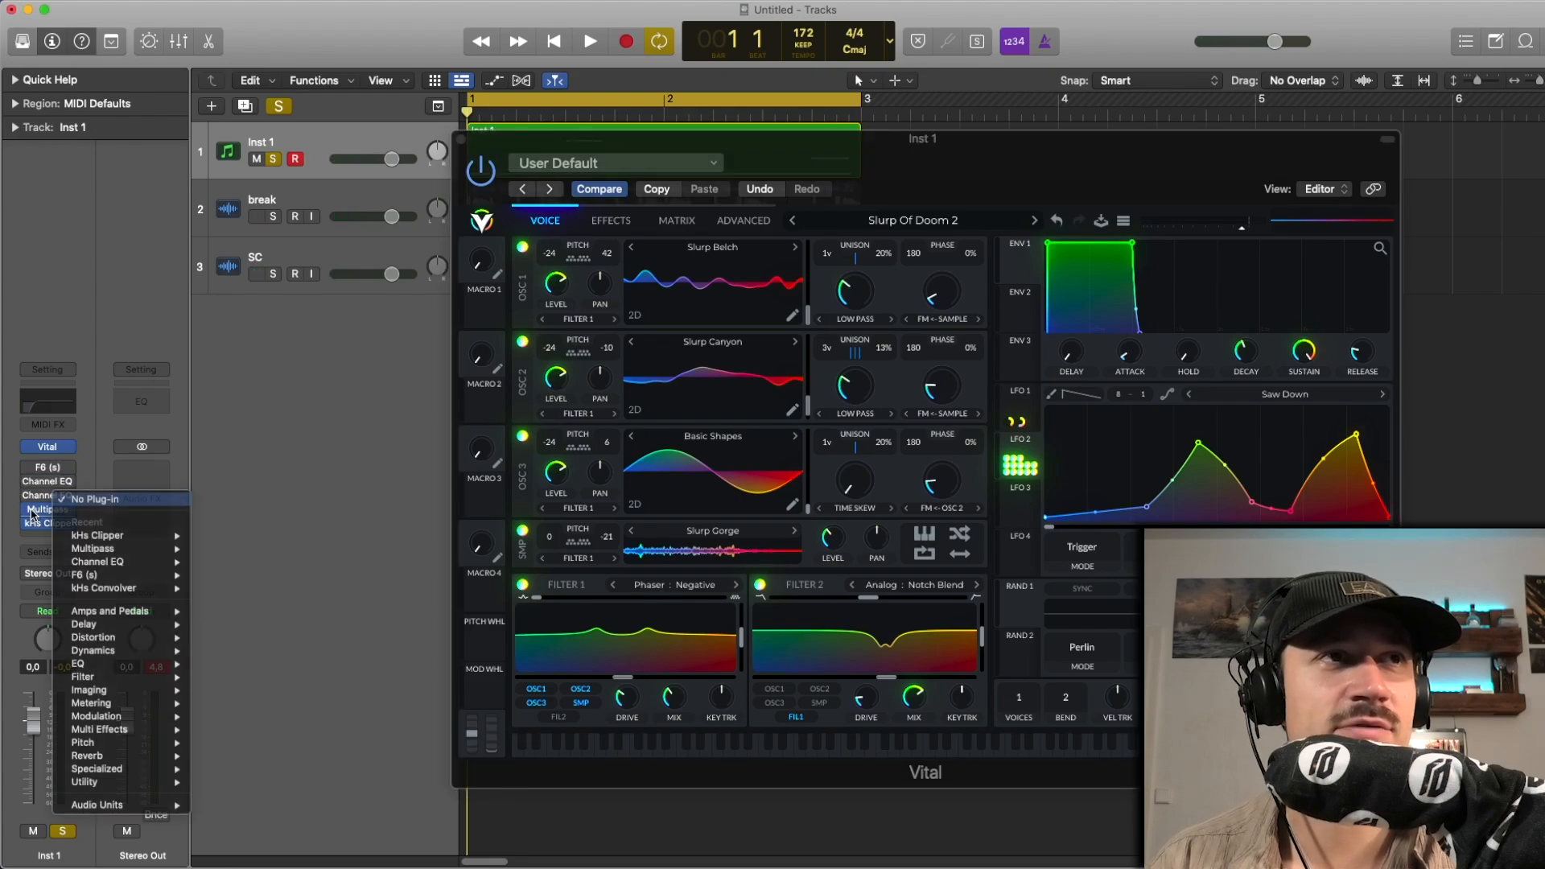
click(31, 515)
click(29, 510)
key(space)
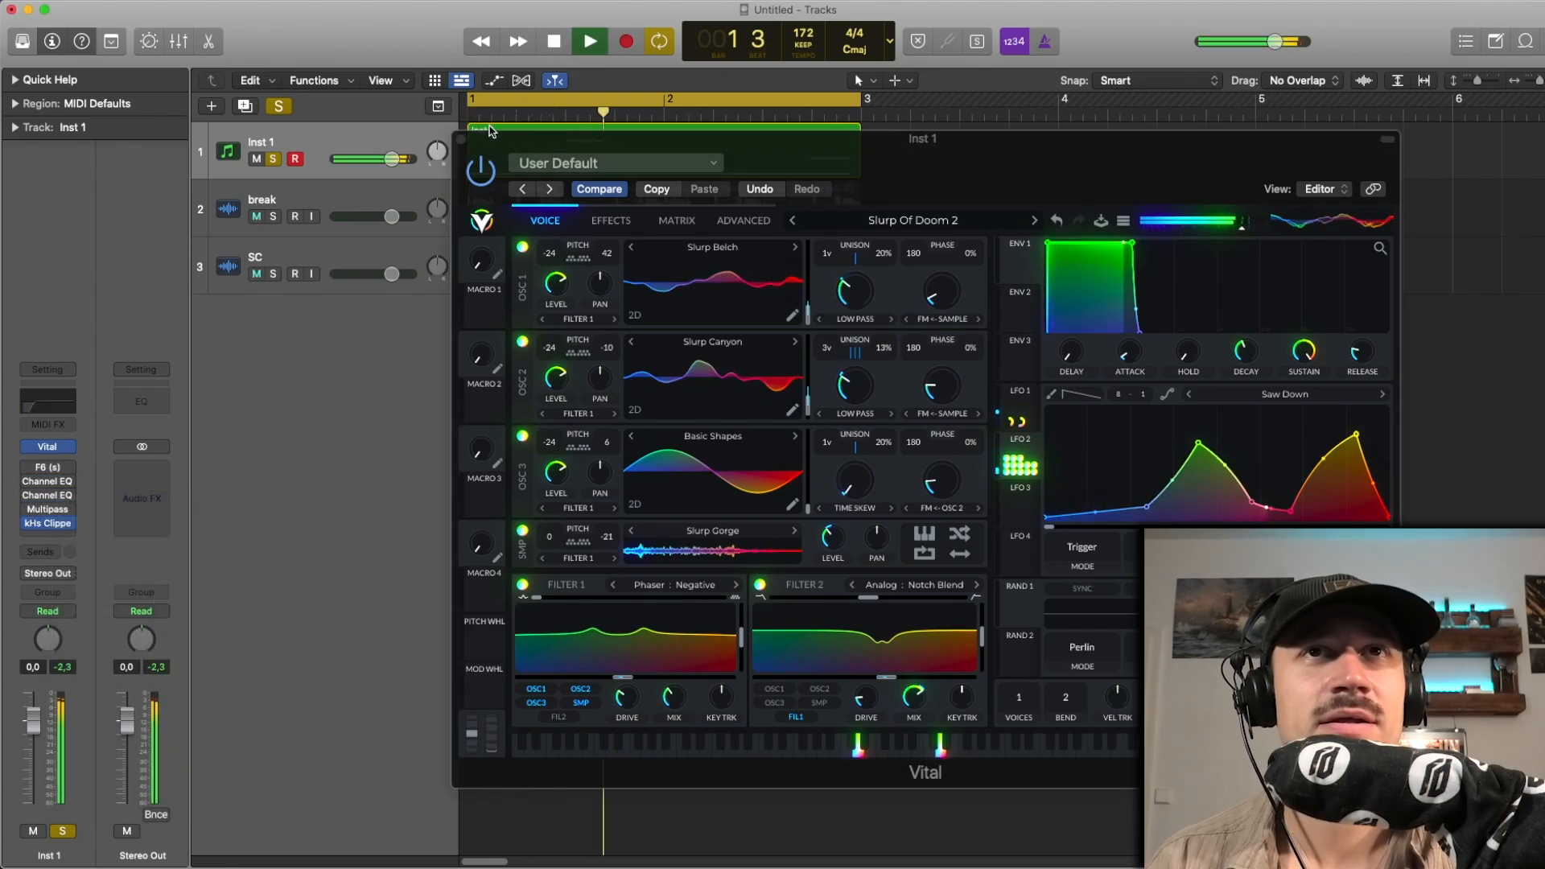
drag(596, 141, 326, 79)
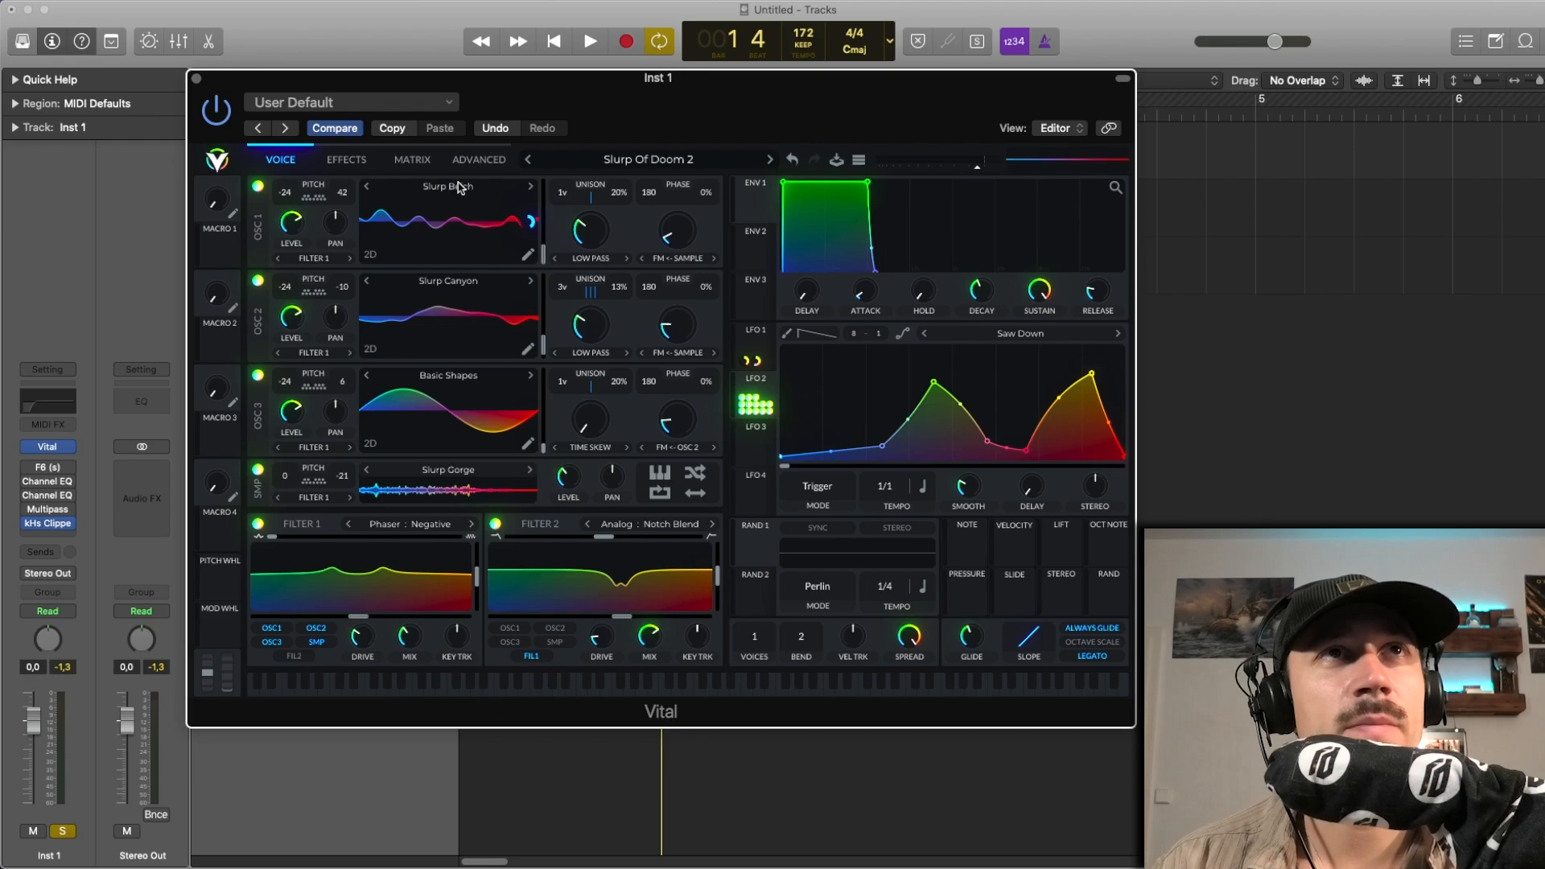
Step: Switch off oscillators 1, 2 and 3 and both filters in Vital, leaving only the sampler active
click(258, 376)
click(257, 524)
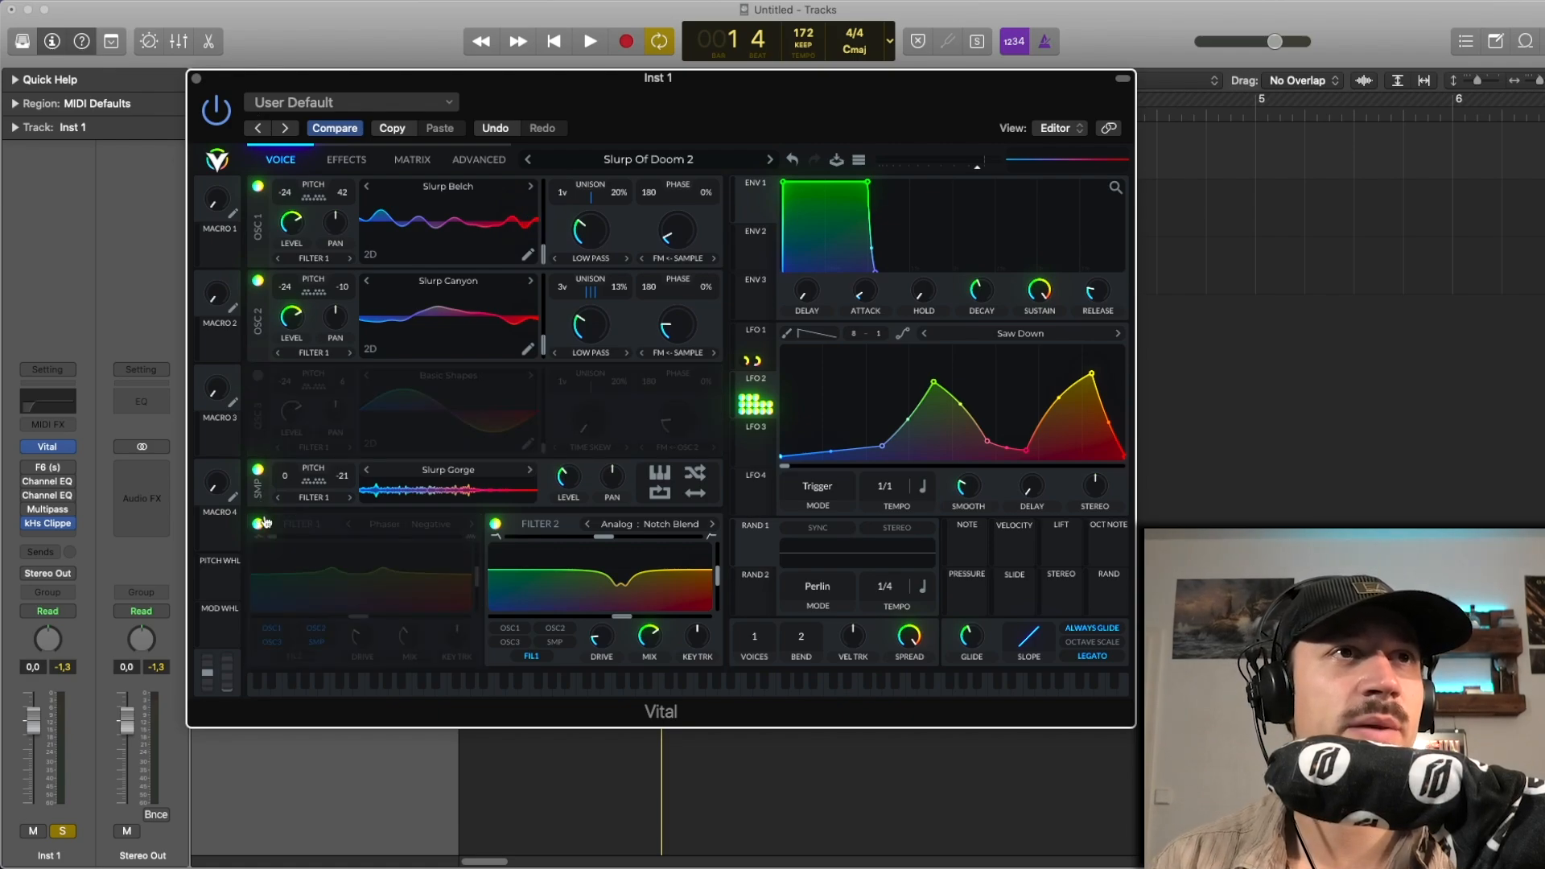
click(496, 525)
click(256, 279)
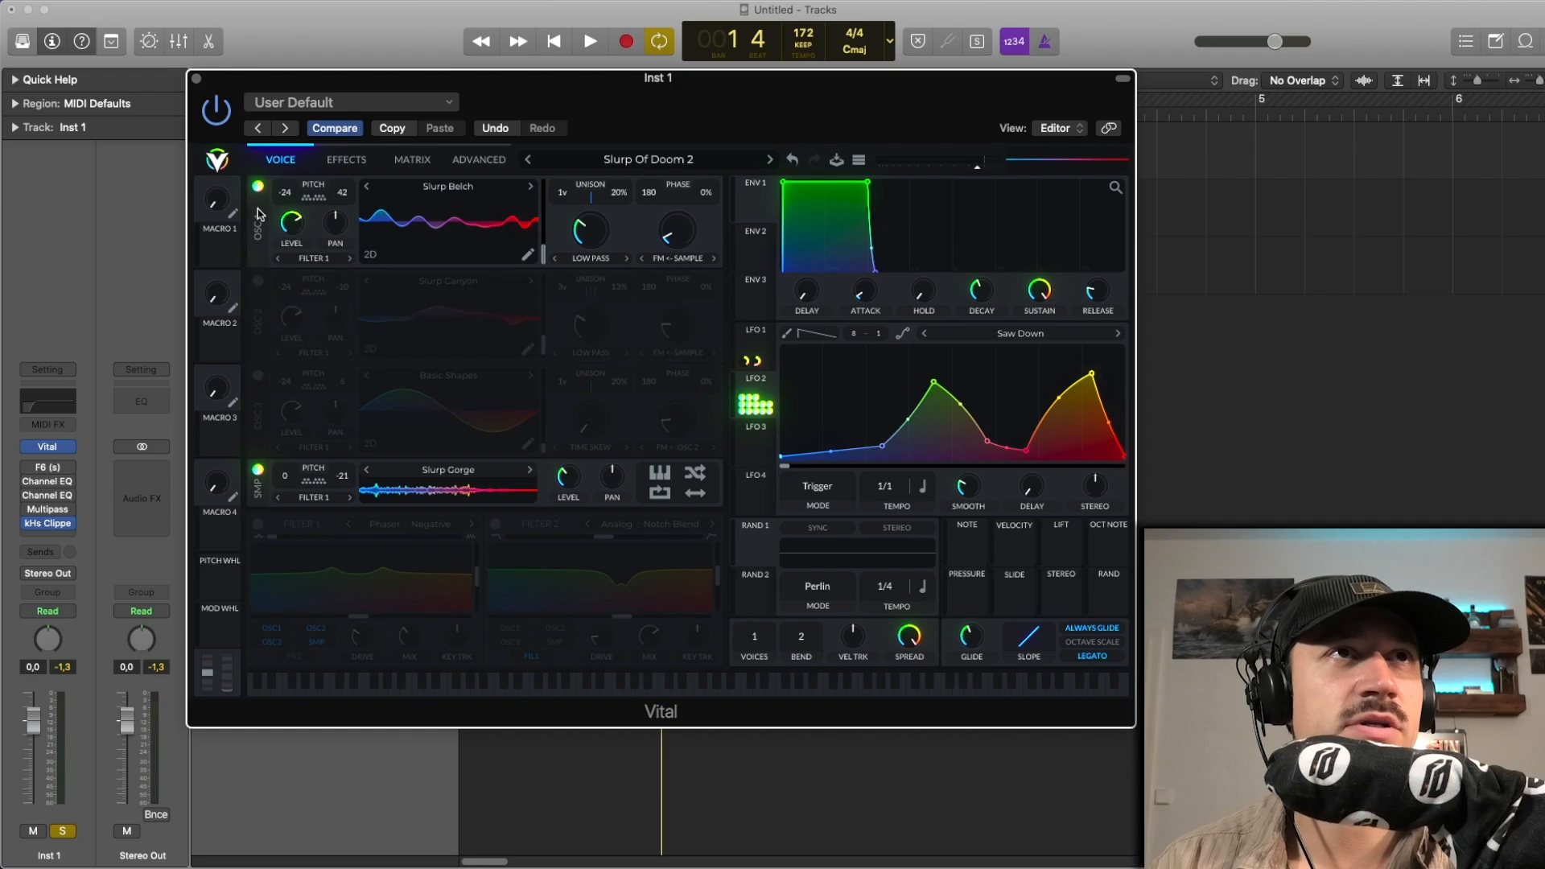
click(258, 187)
Step: Disable all of Vital's active effects from Flanger through Distortion and return to the voice settings
click(344, 160)
click(257, 187)
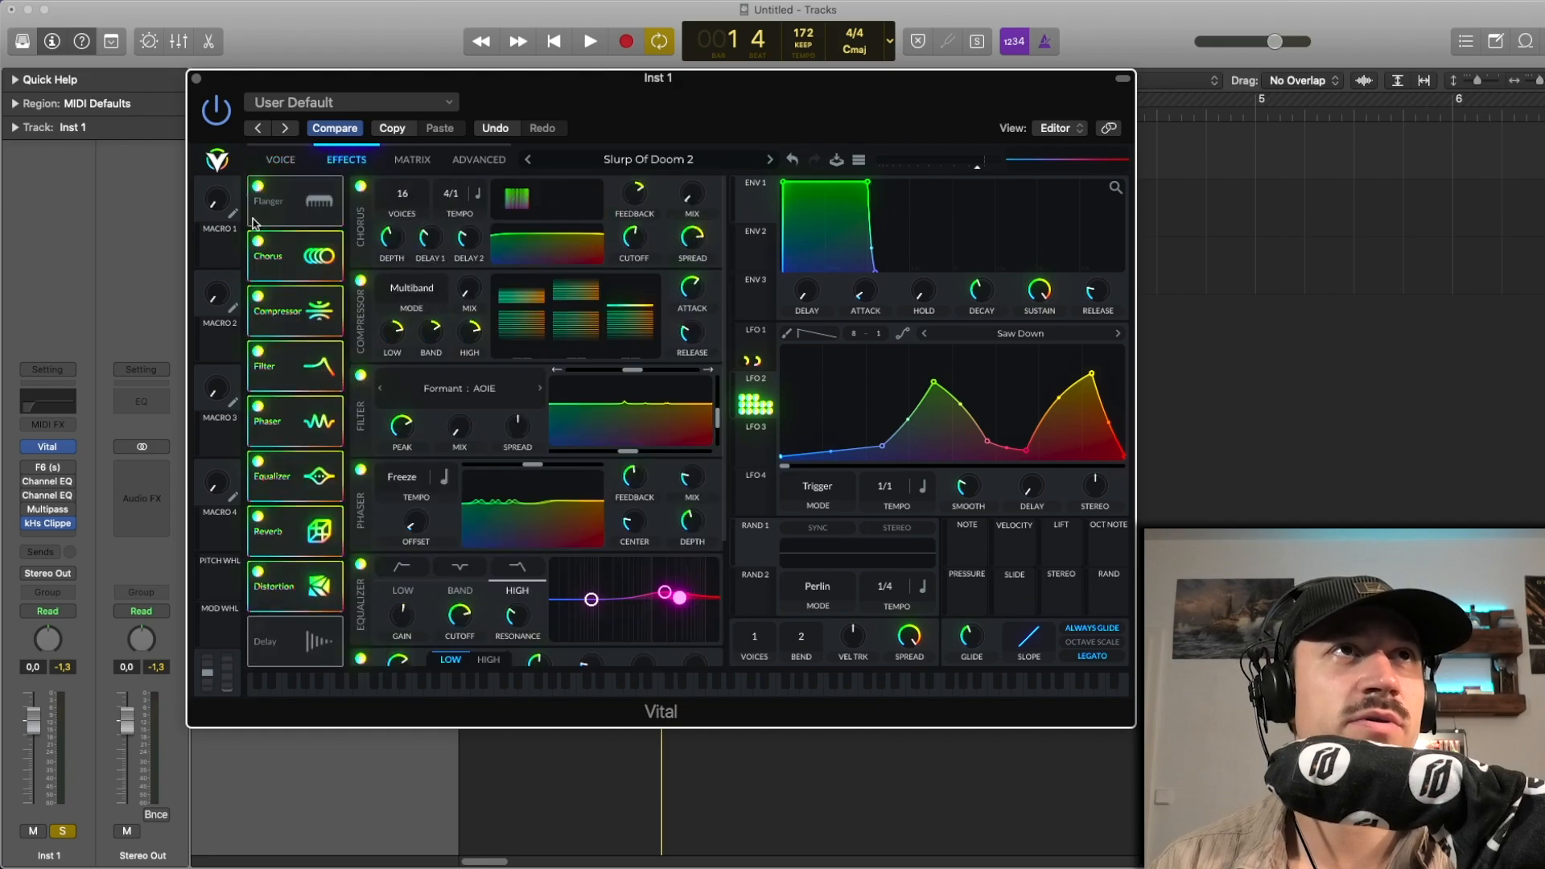
click(258, 242)
click(258, 296)
click(259, 352)
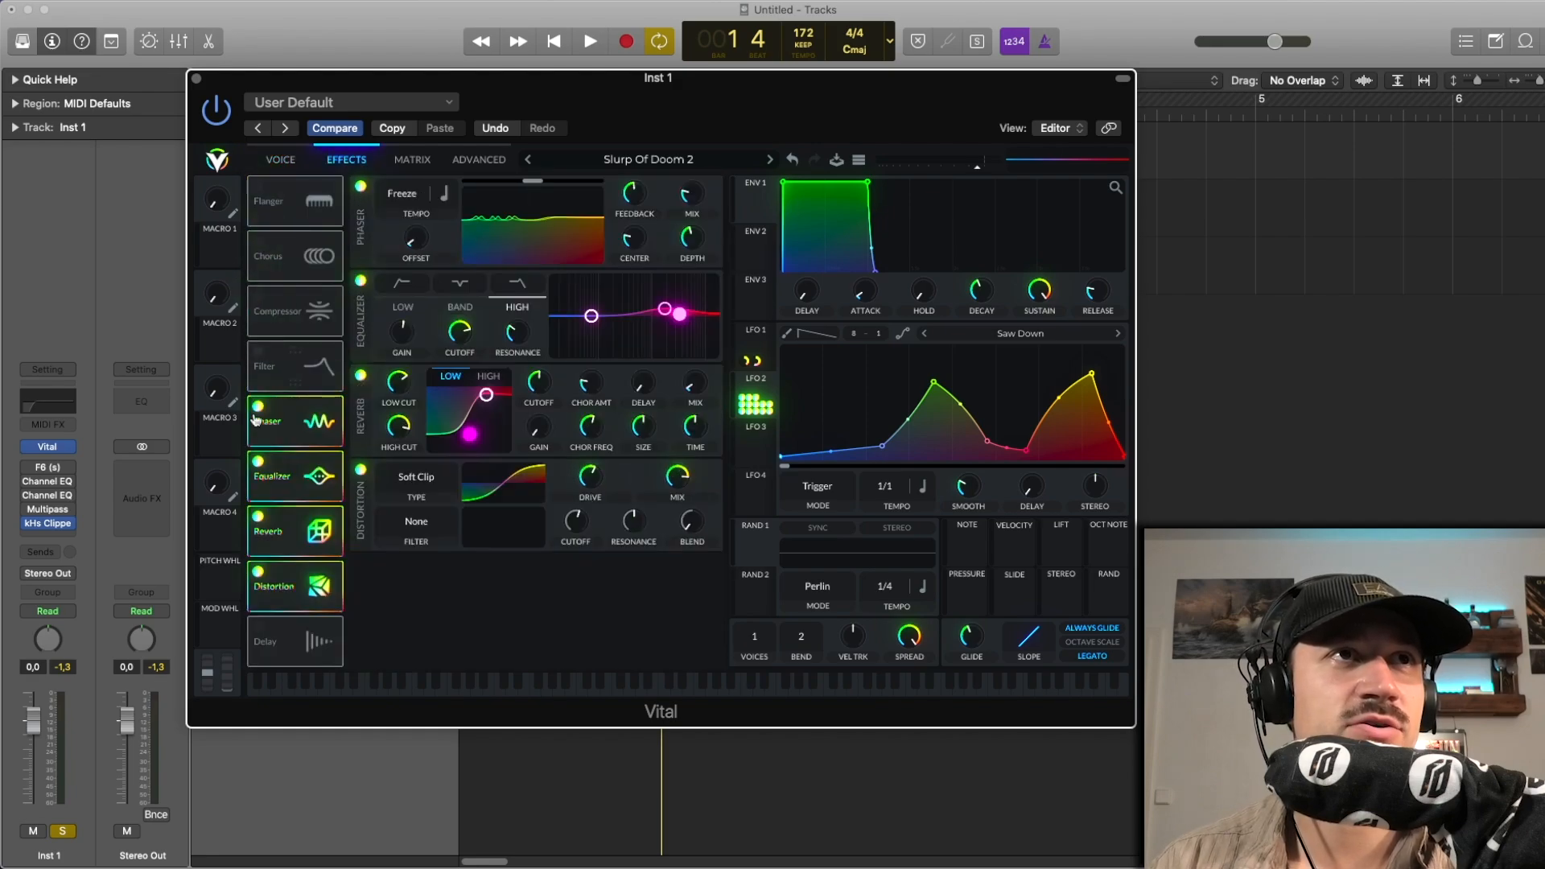
click(257, 406)
click(257, 461)
click(258, 515)
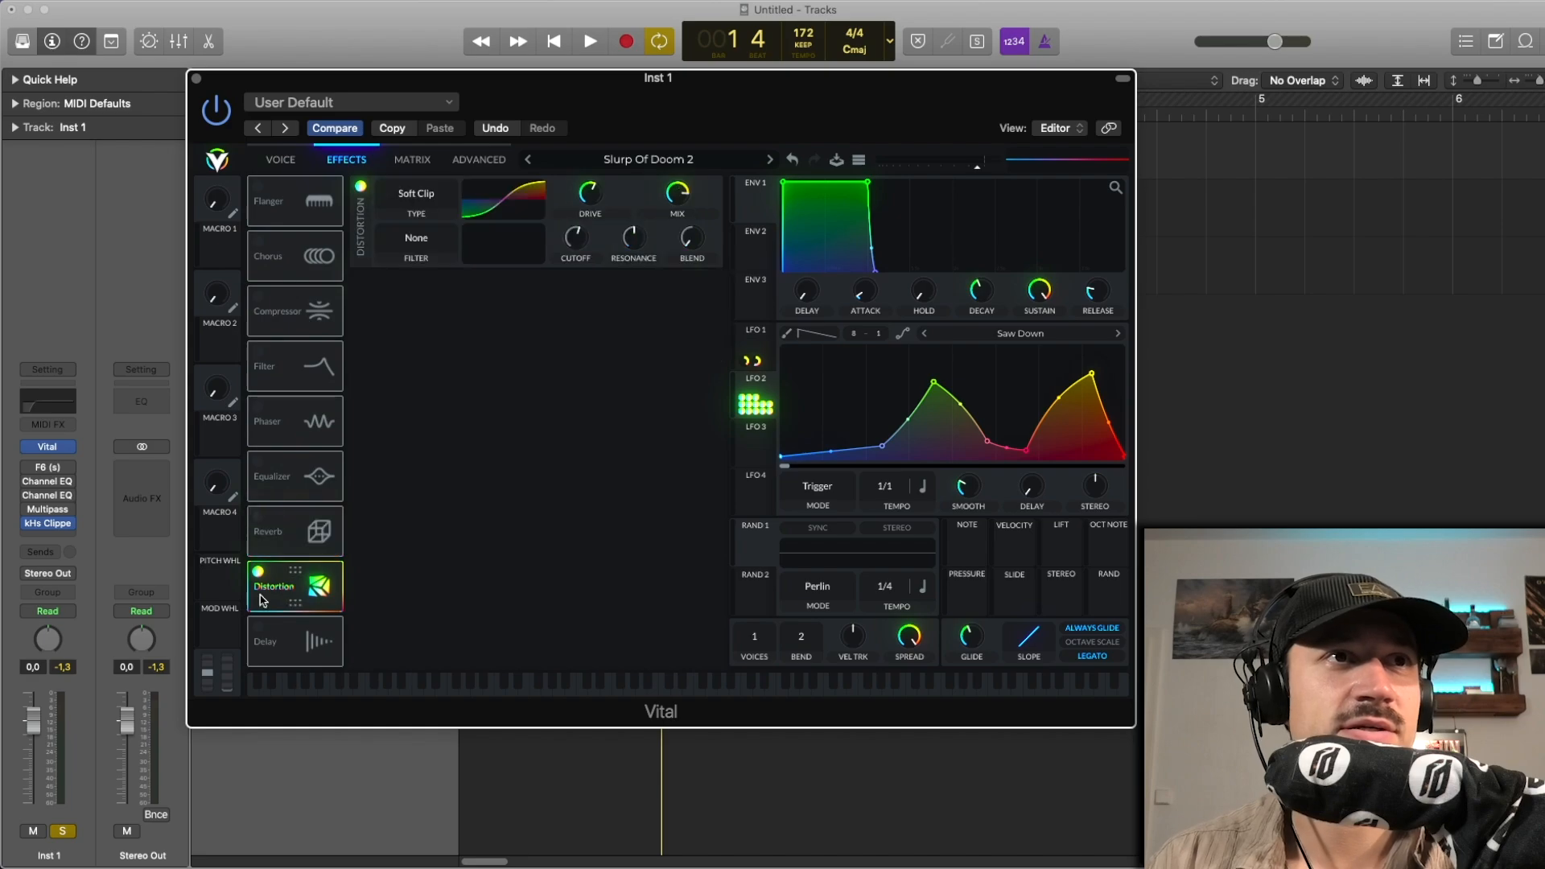
click(258, 572)
click(284, 161)
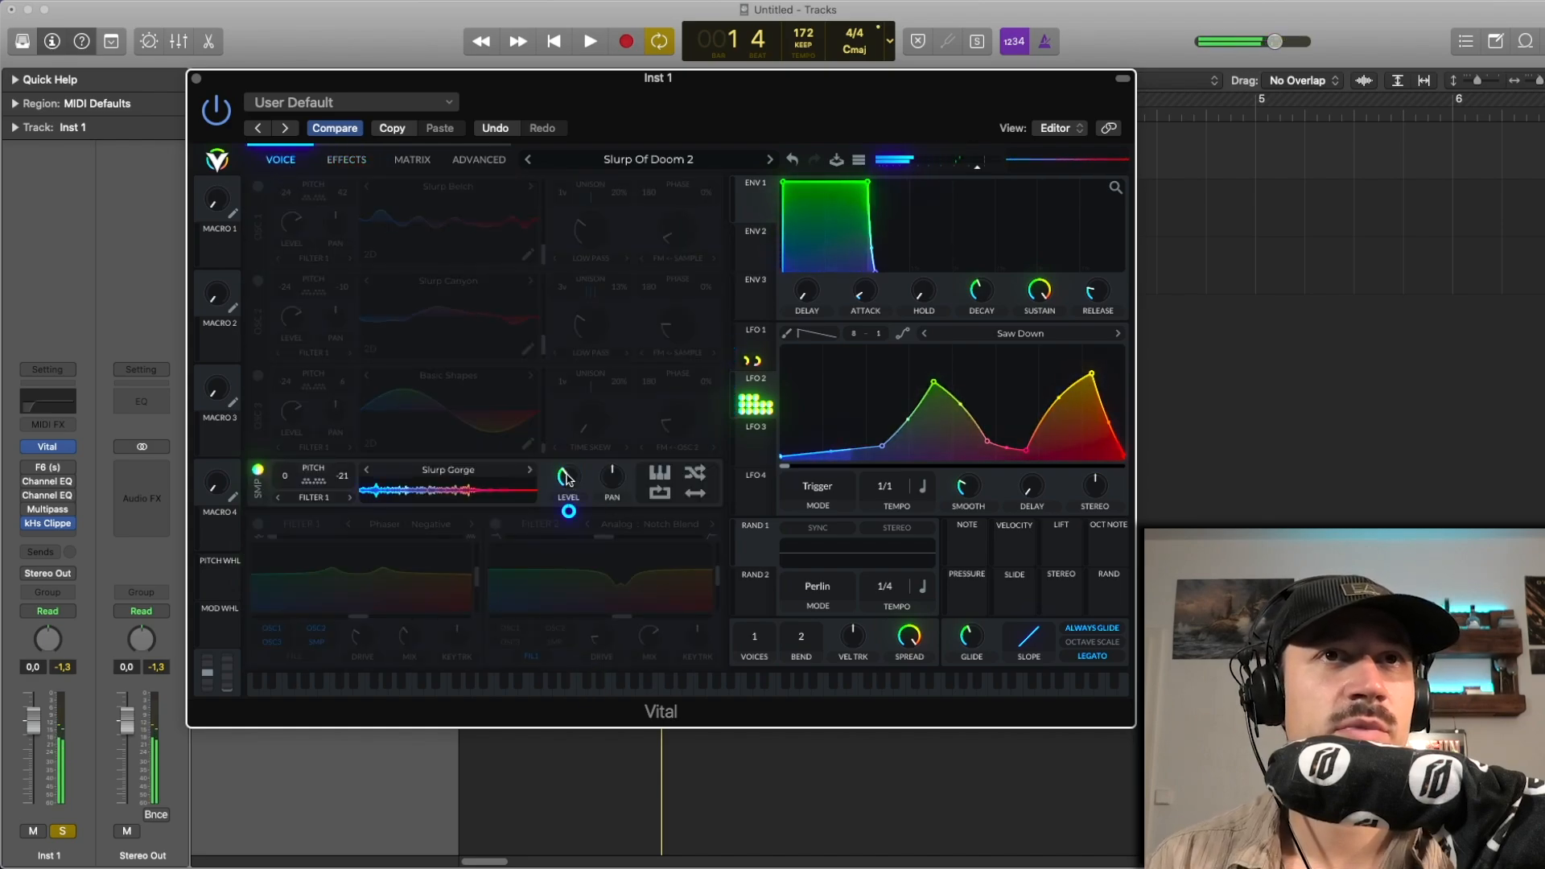
Step: Raise the Slurp Gorge sample's level to maximum to audition it, and undo the change
drag(565, 475, 578, 358)
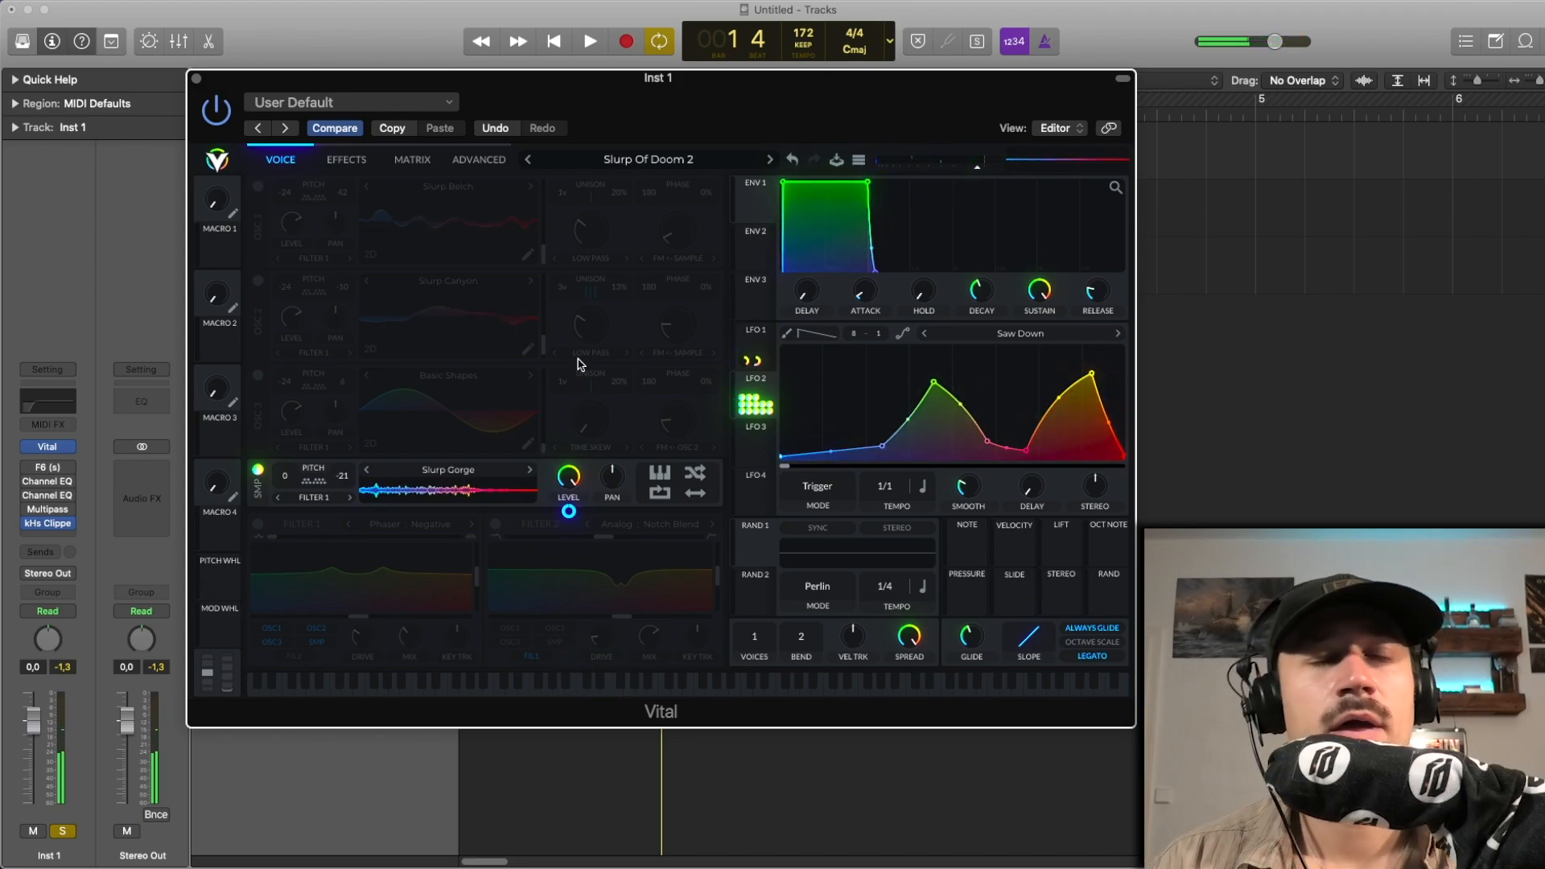
click(793, 163)
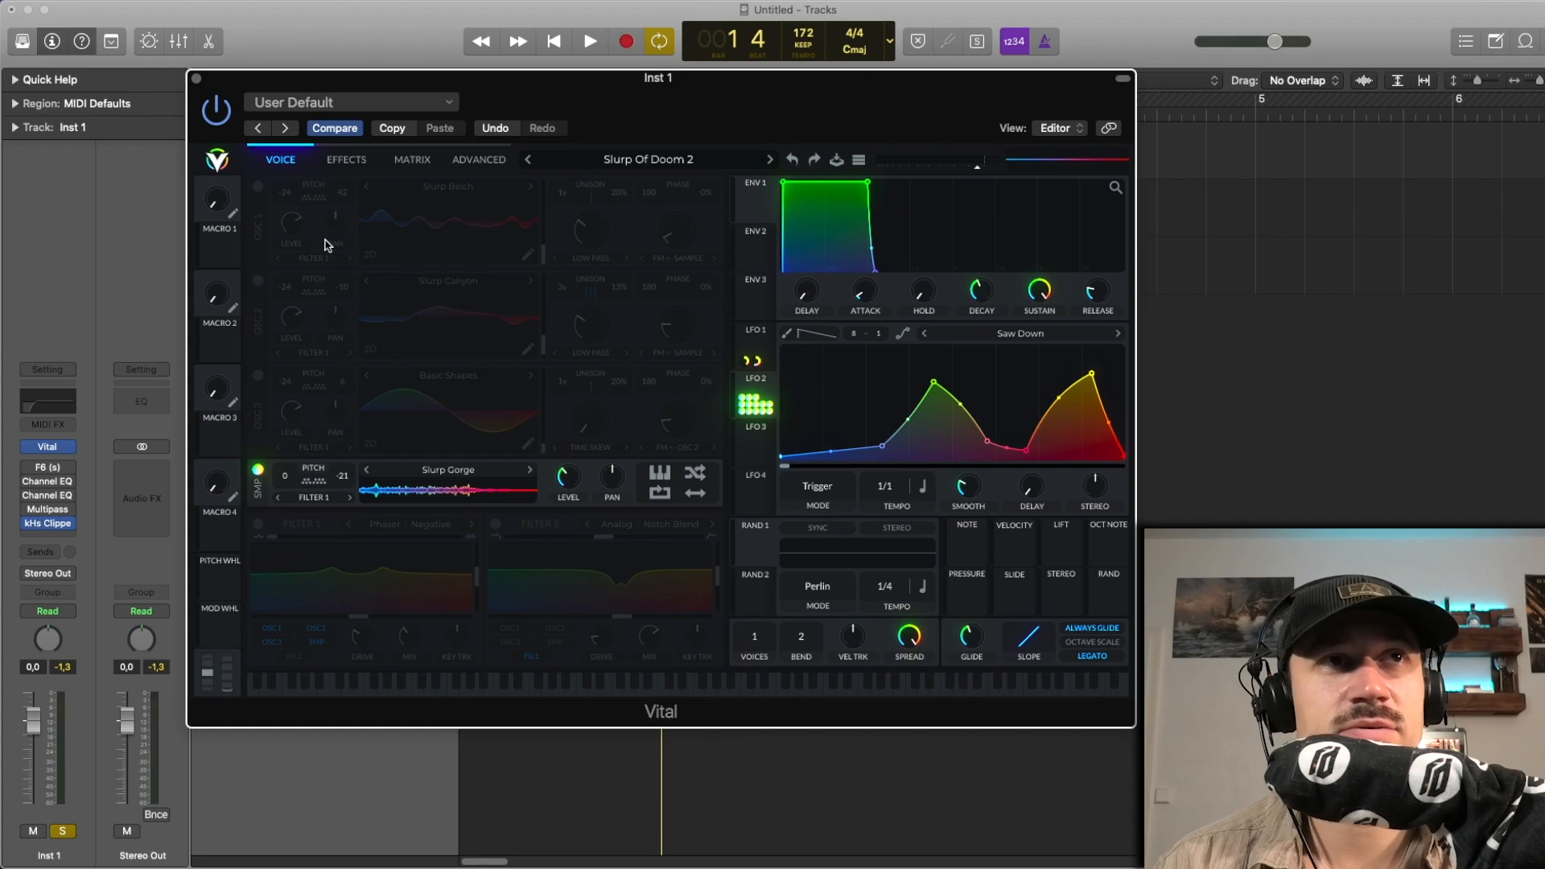
Step: Re-enable oscillators 1 and 2 and play the loop with the sampler
click(258, 186)
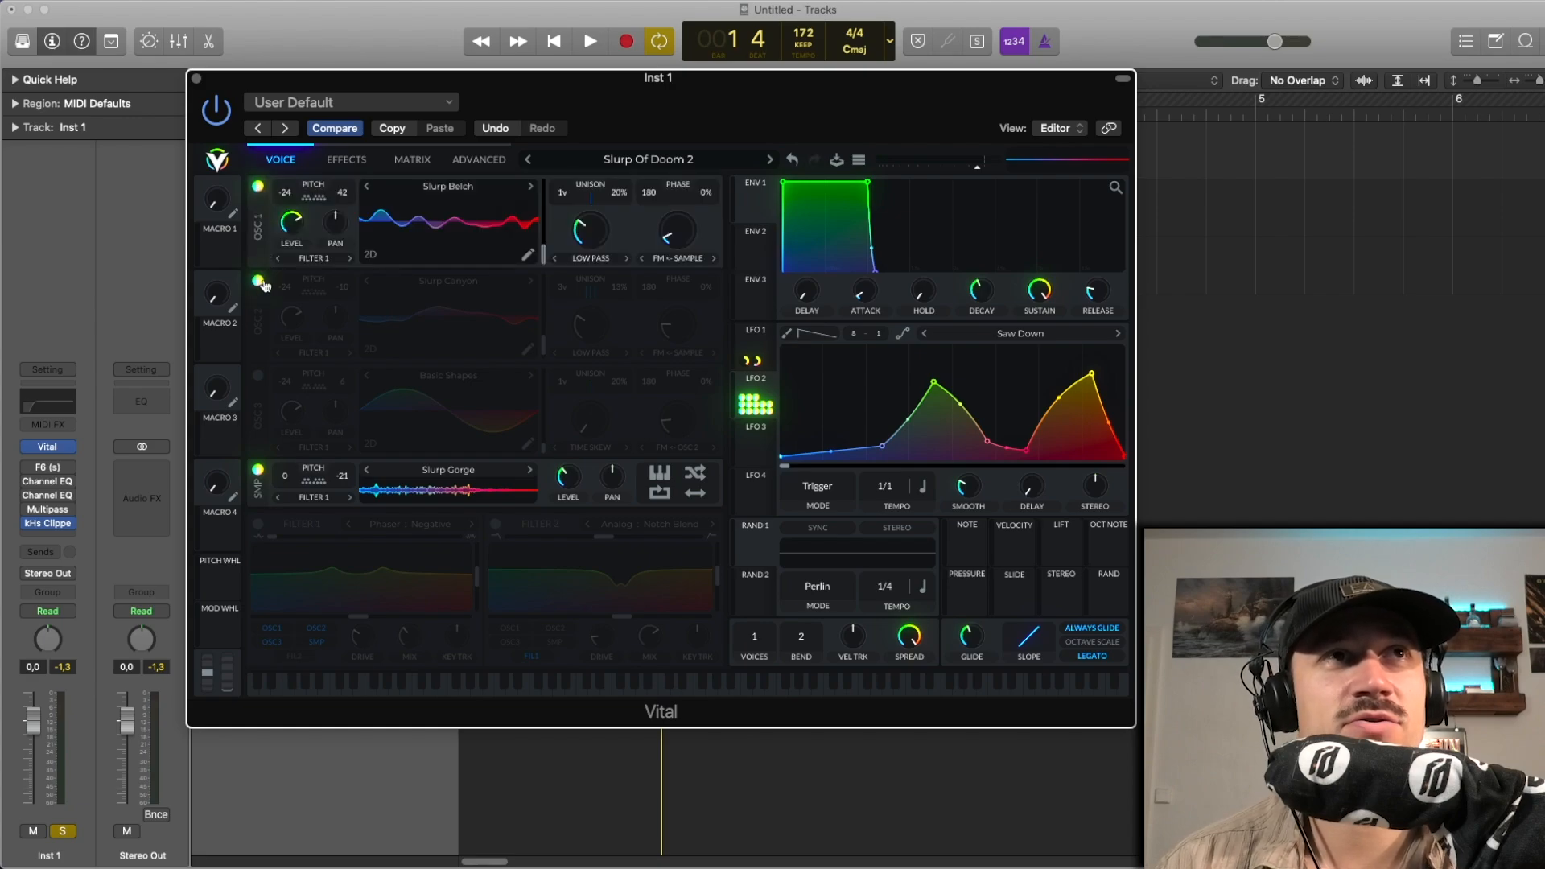
click(258, 281)
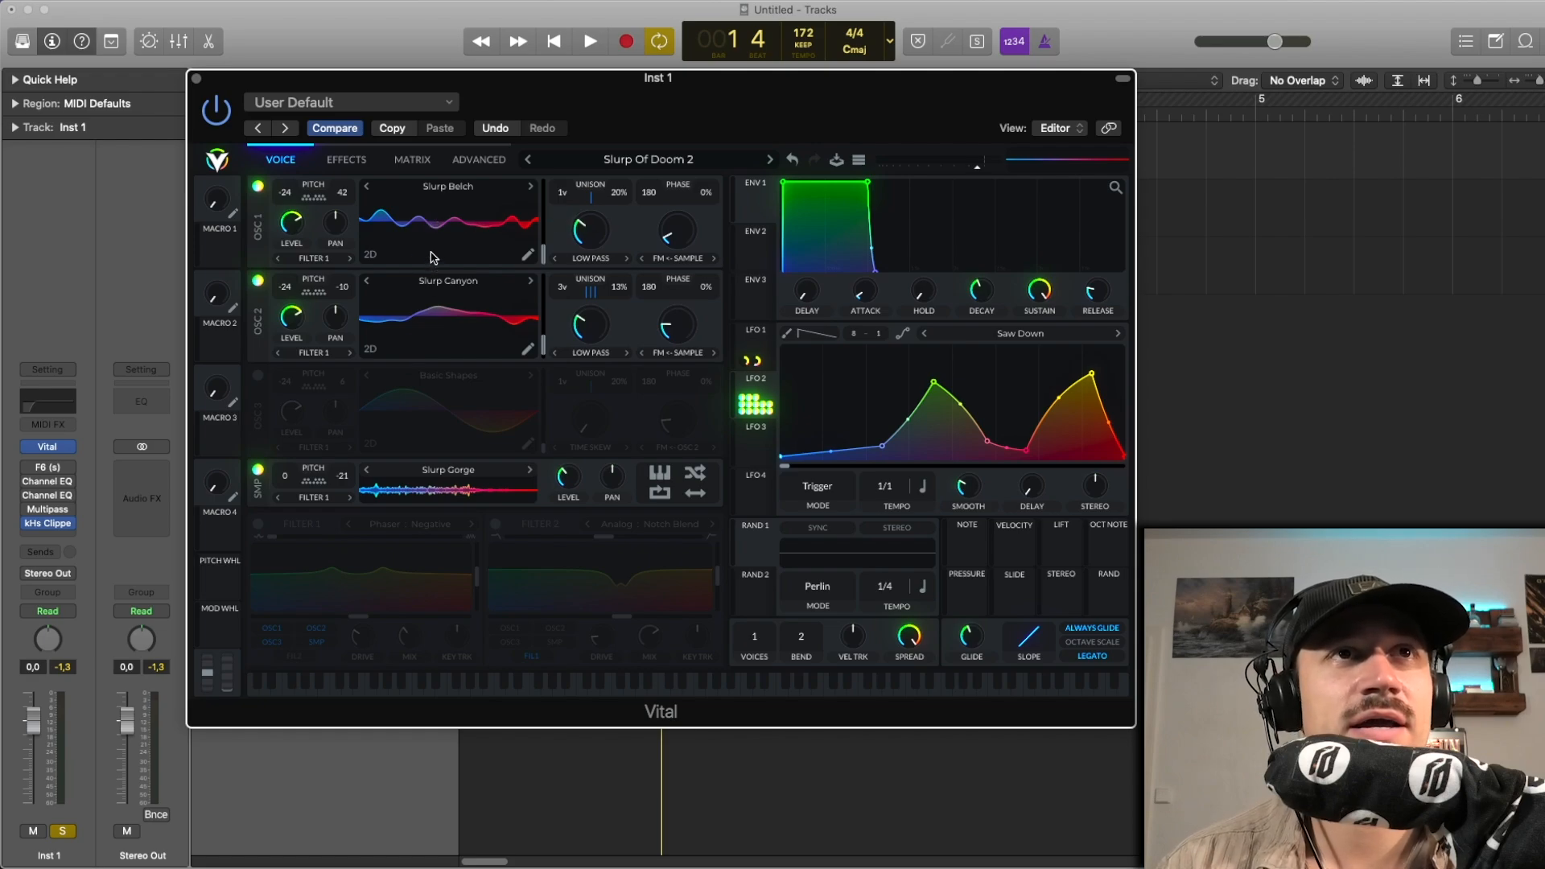
click(466, 377)
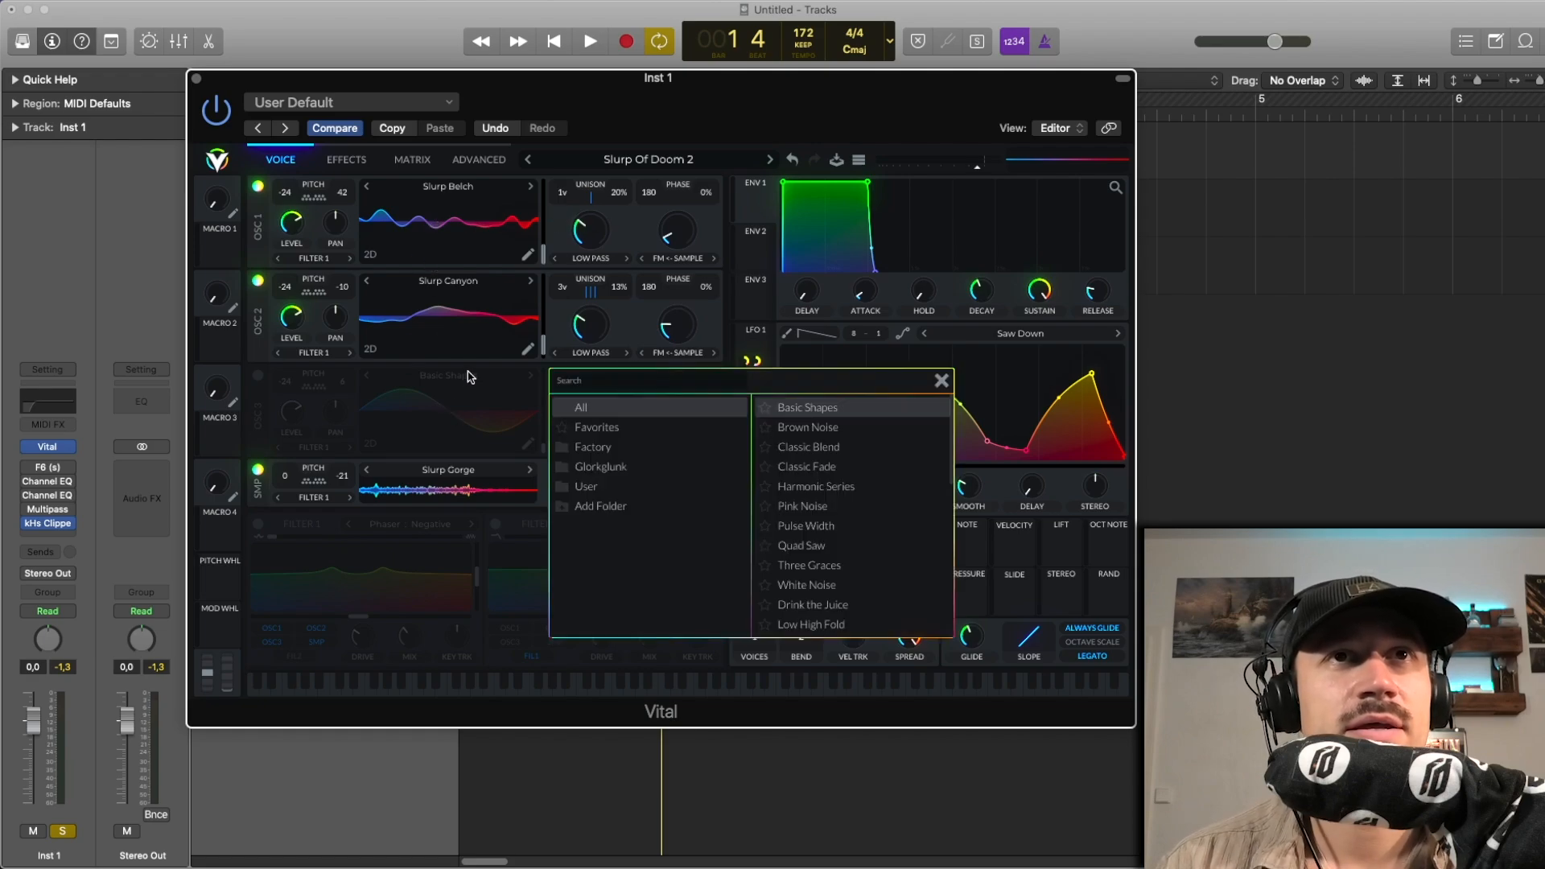
click(942, 383)
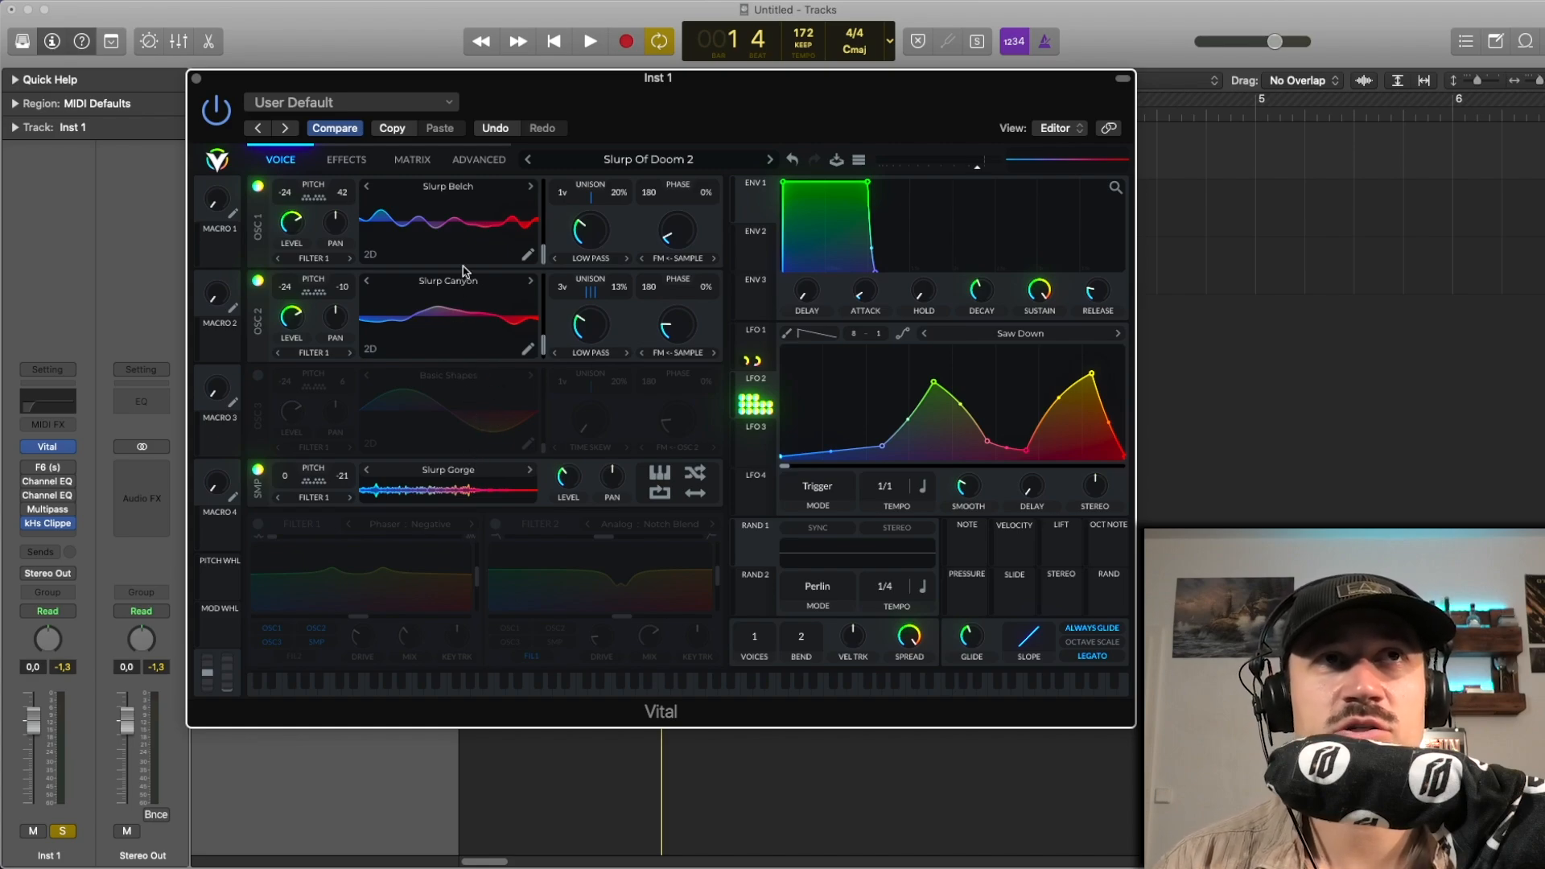
key(space)
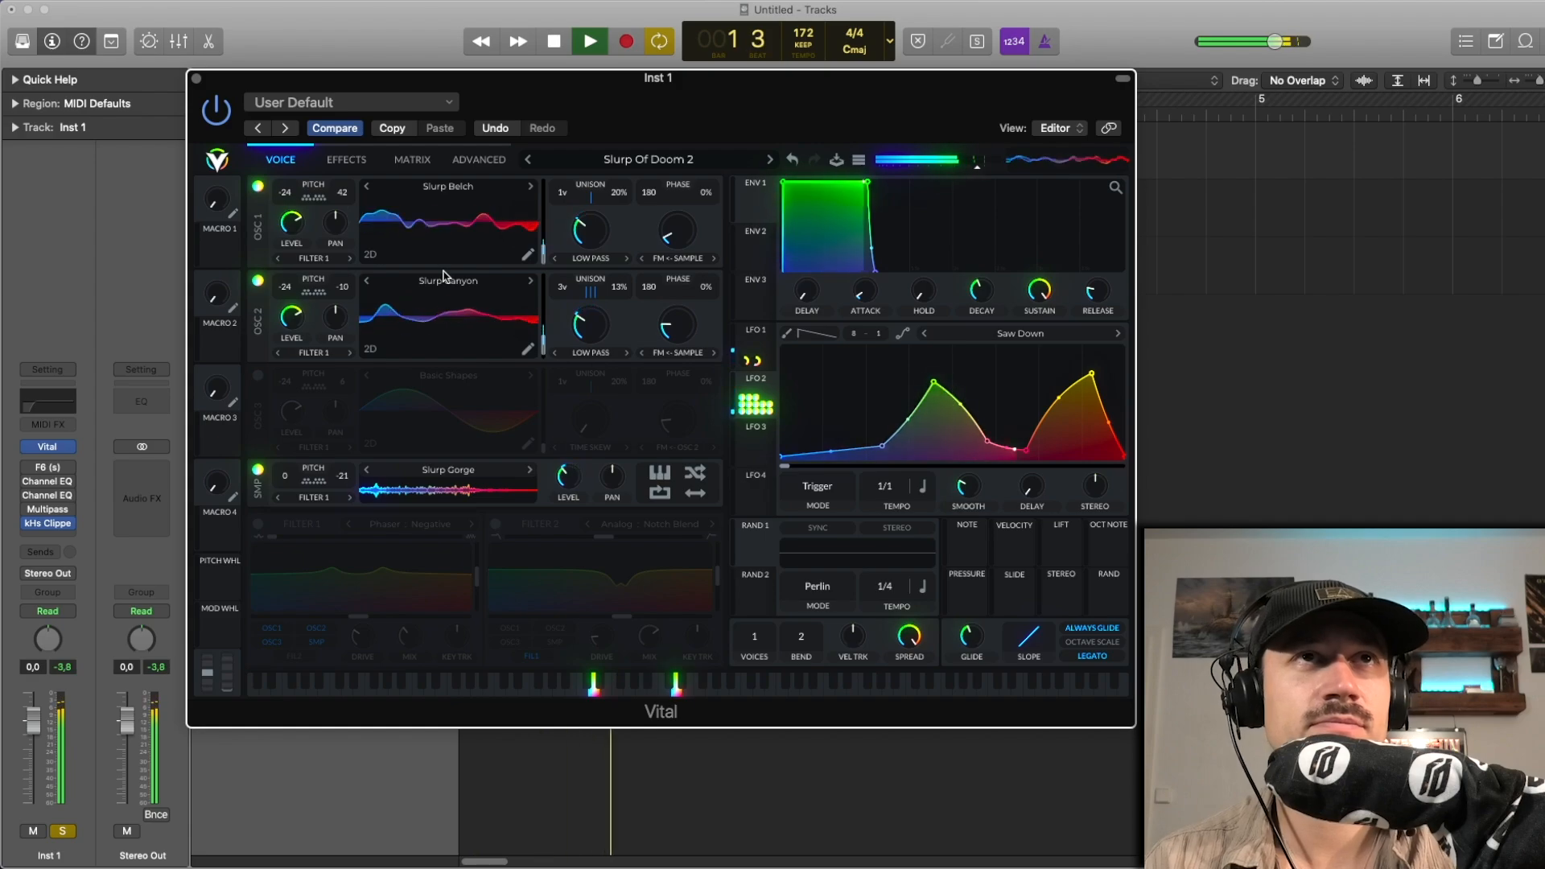
key(space)
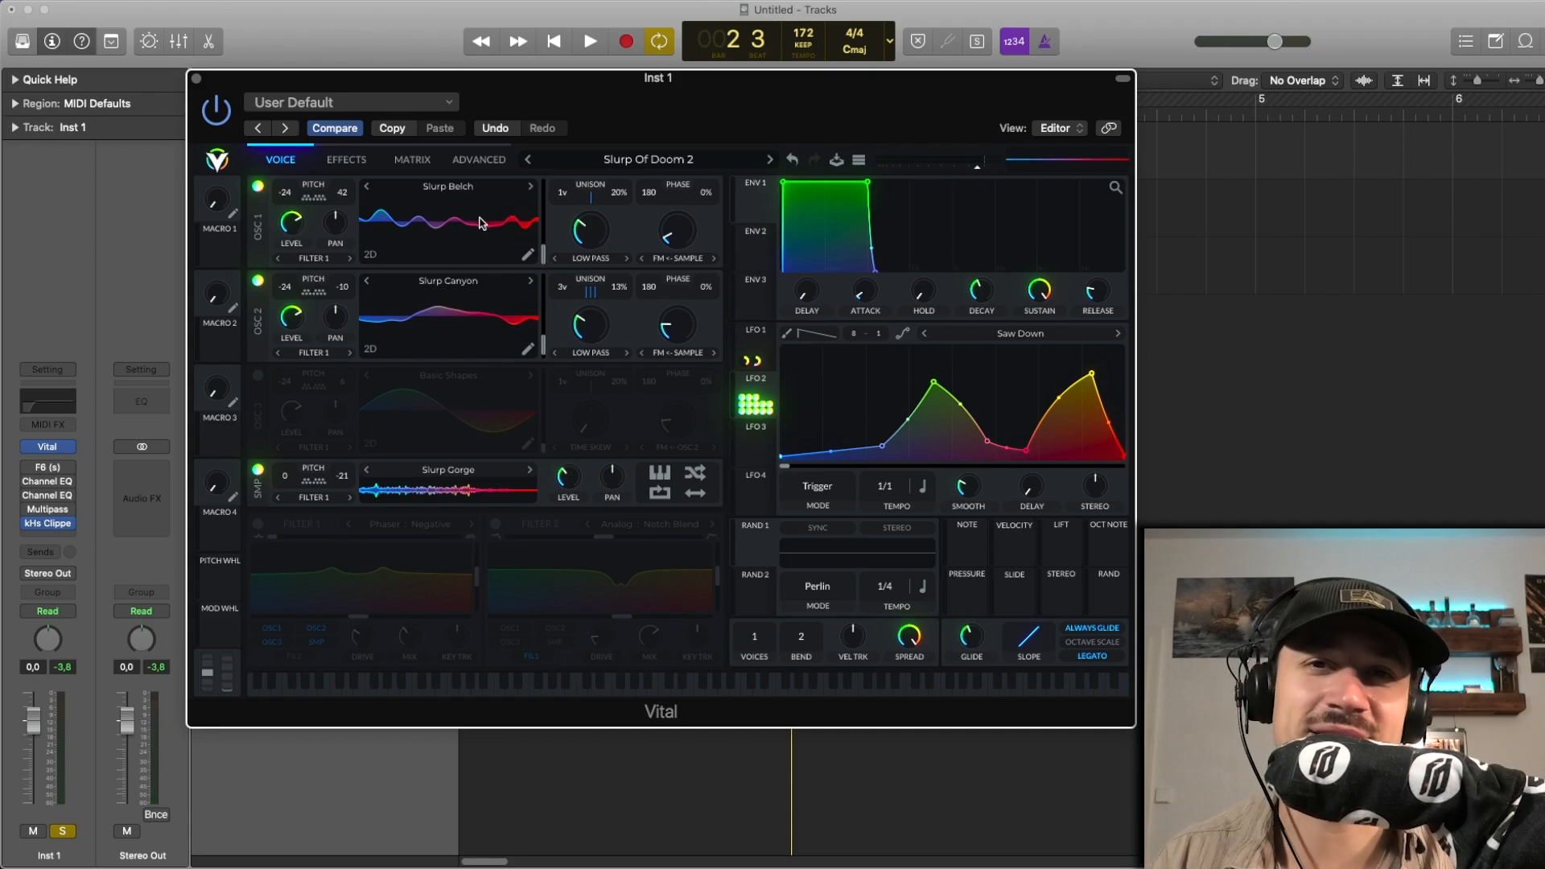
Step: Enable oscillator 3 to audition it in the loop, and switch it off again
click(258, 376)
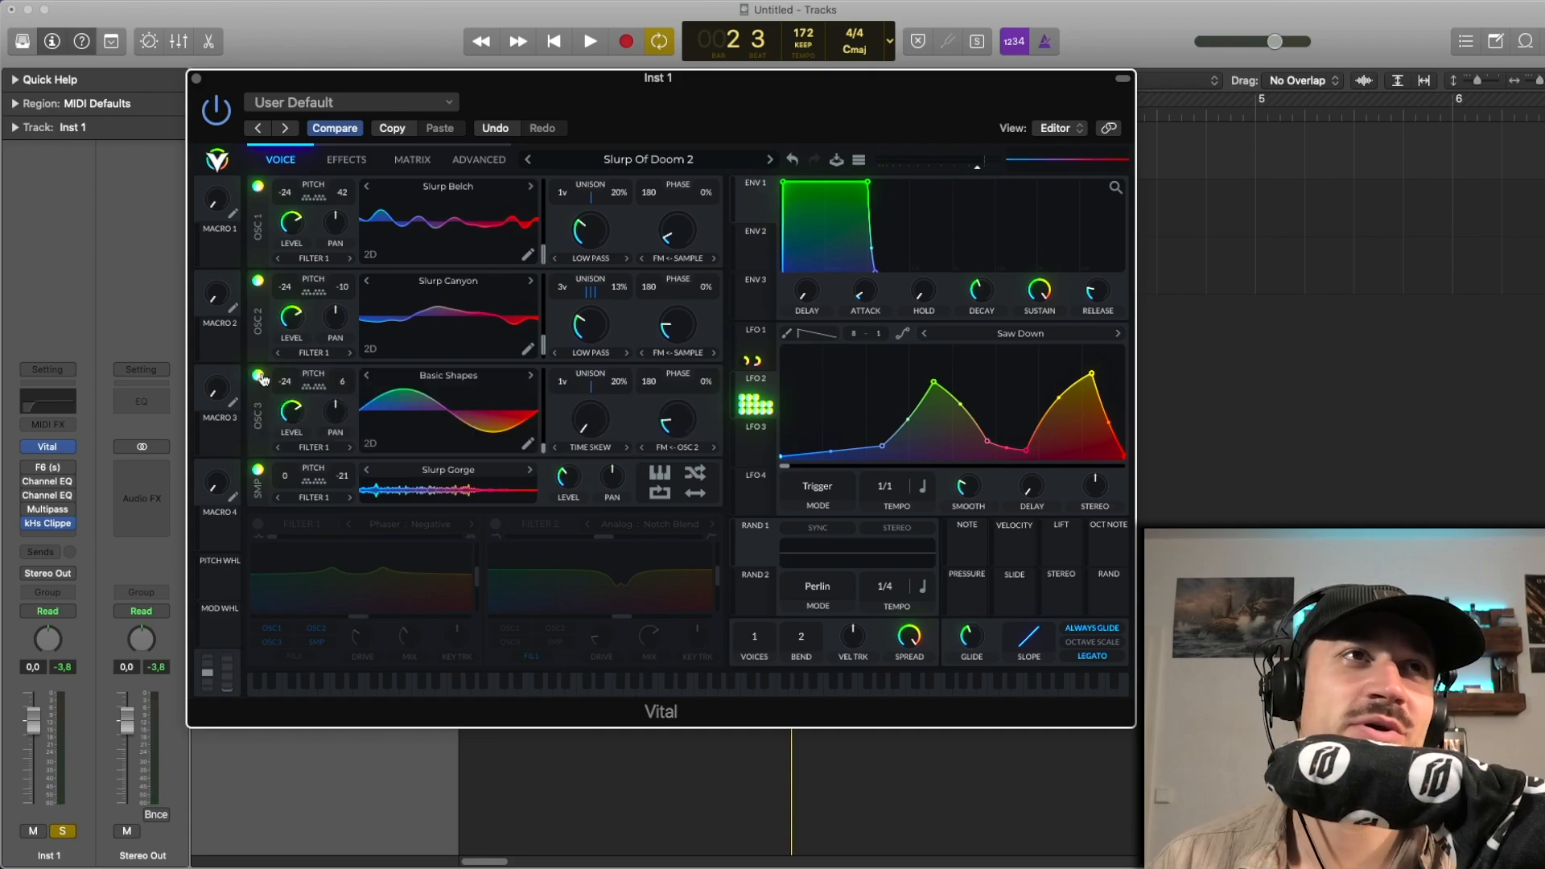
key(space)
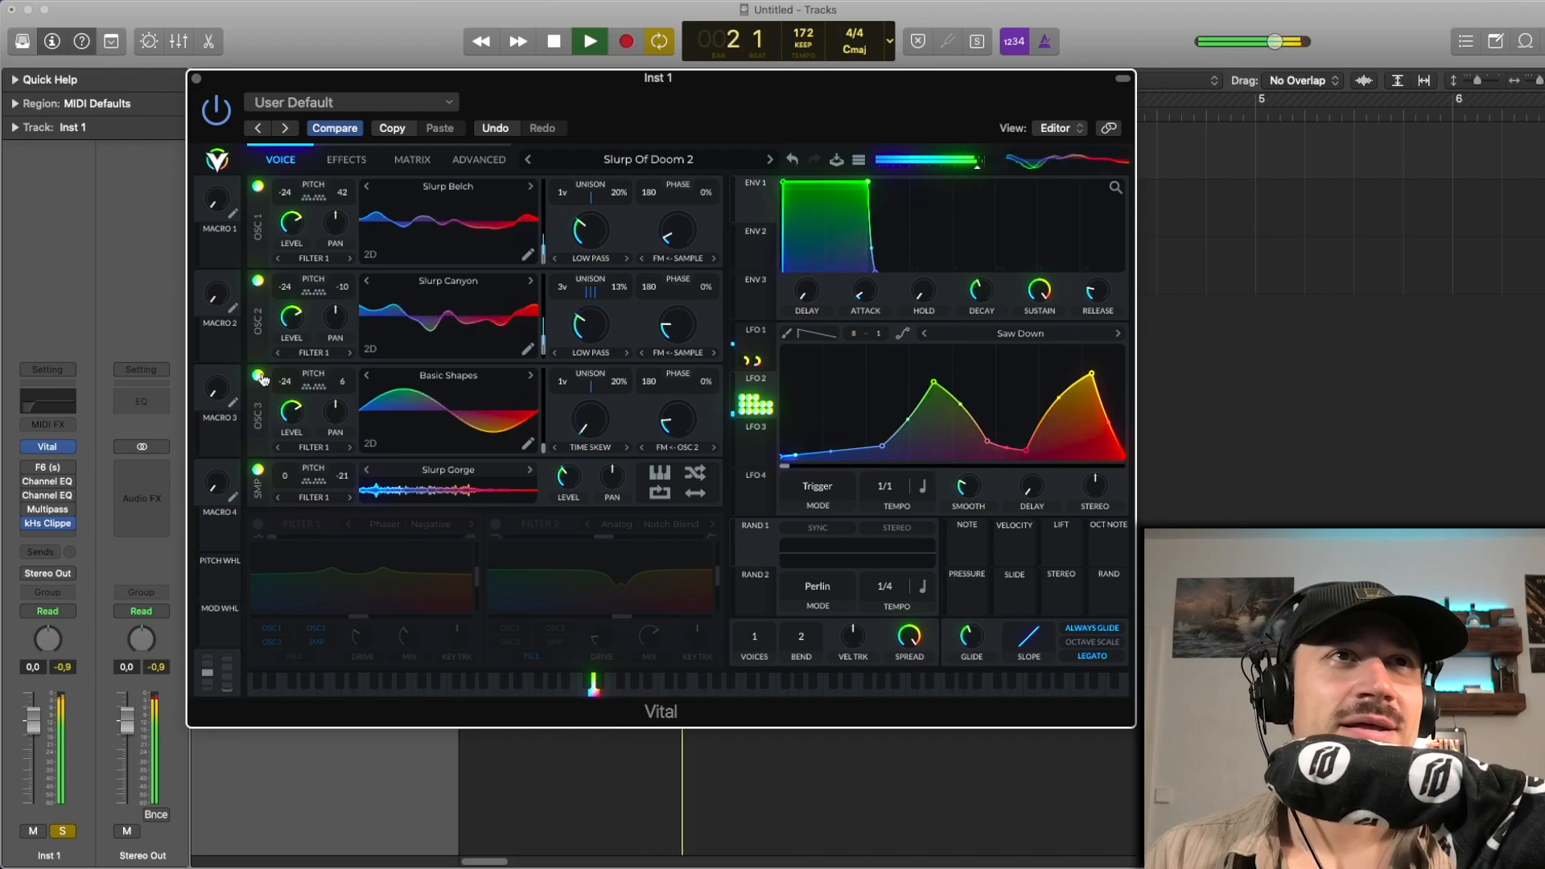
key(space)
click(258, 376)
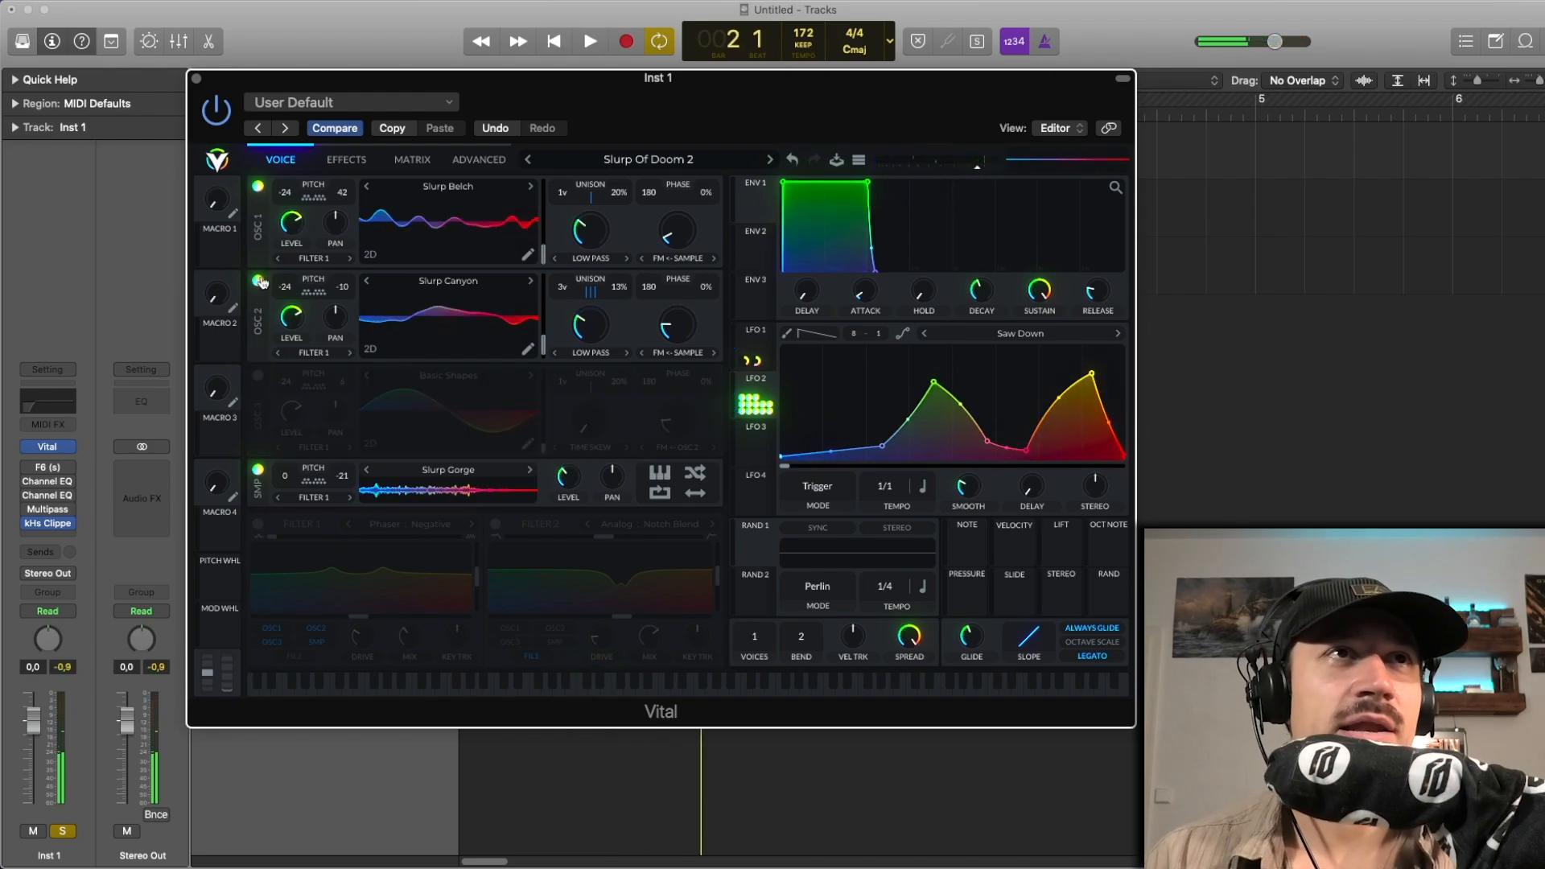
Step: Isolate oscillator 1 by switching off oscillator 2 and the sampler
click(258, 281)
click(257, 186)
key(space)
click(258, 186)
key(space)
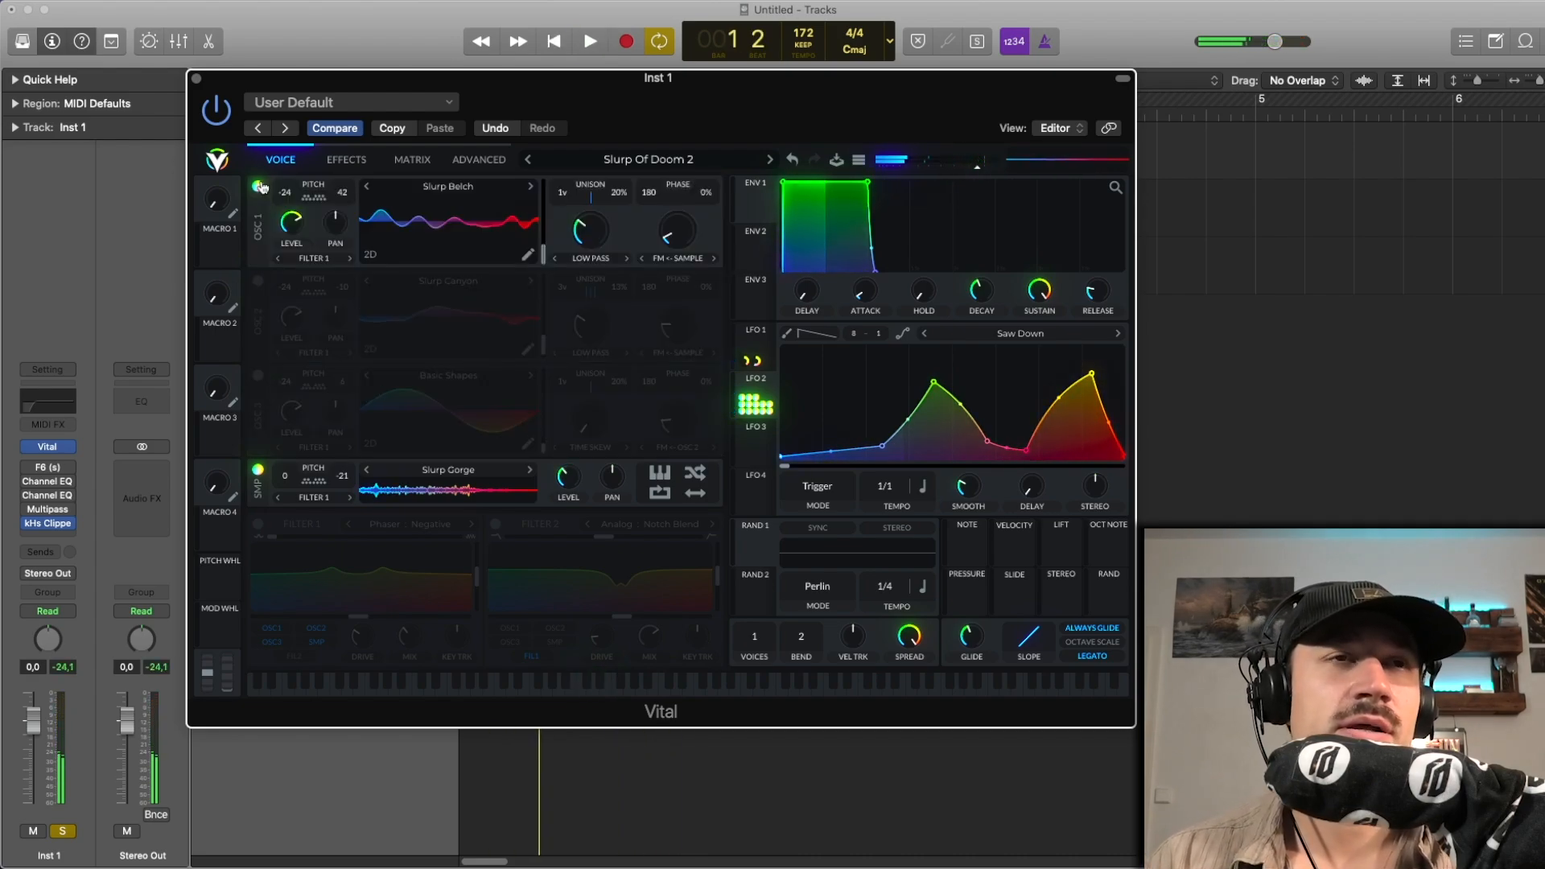
click(258, 470)
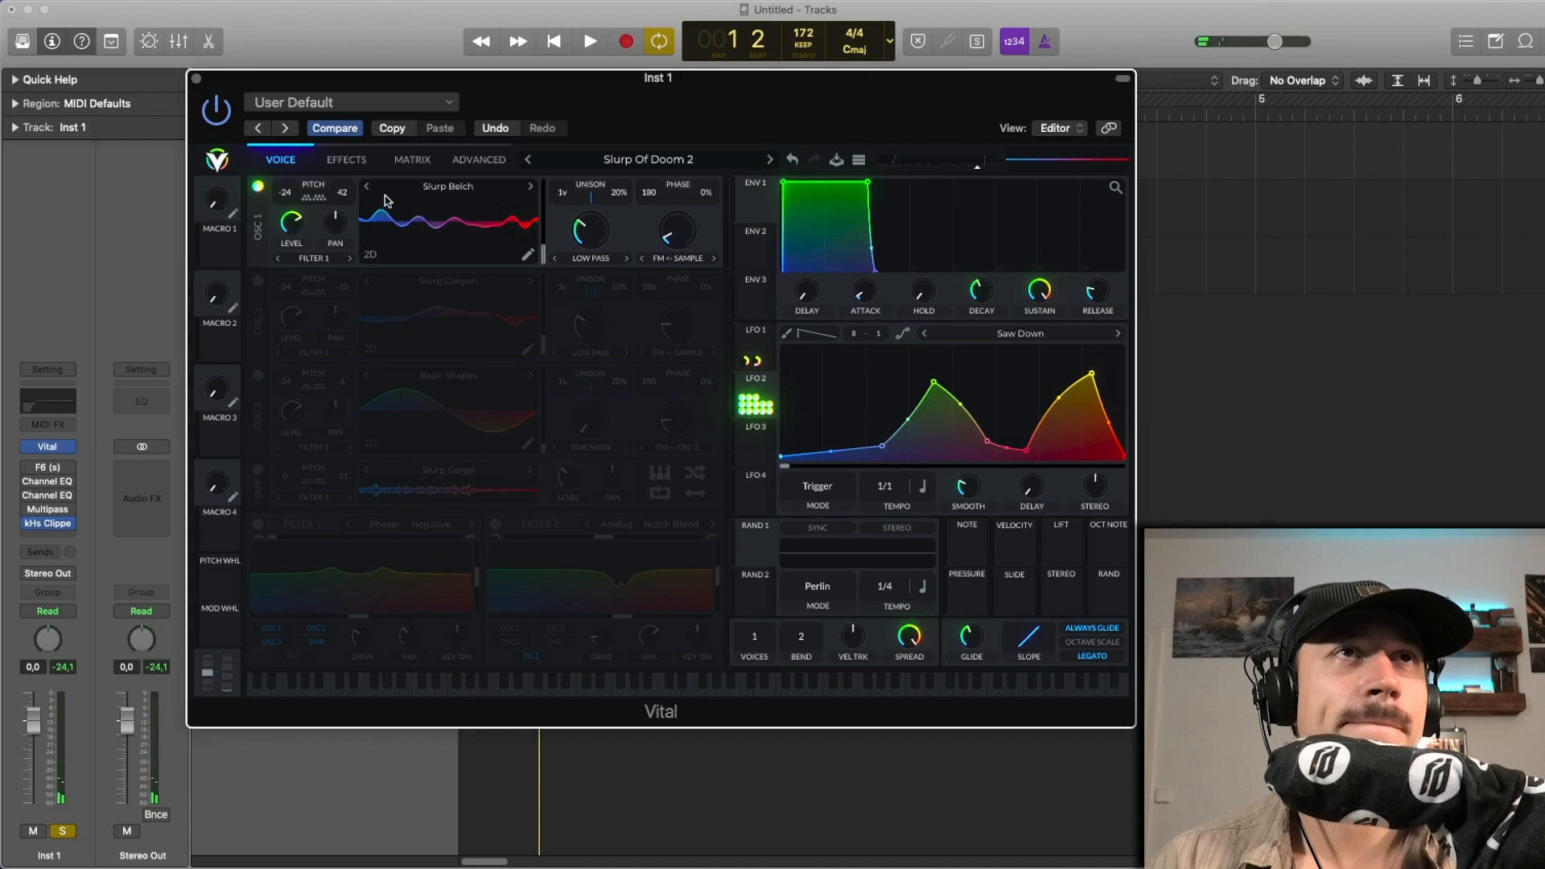
Step: Try raising oscillator 1's low-pass amount to maximum while the loop plays
key(space)
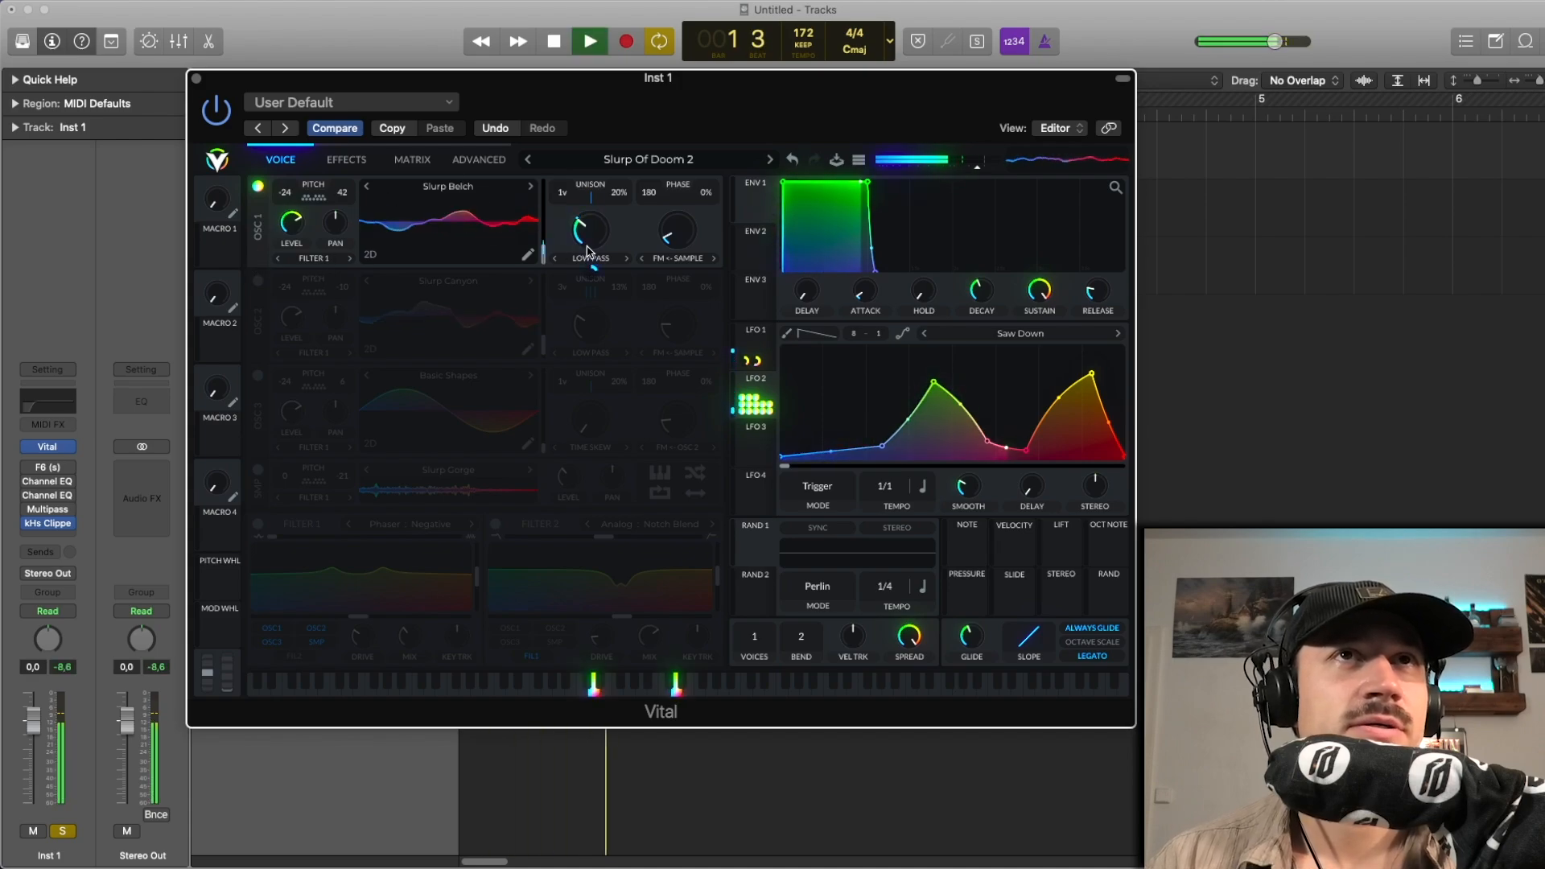
drag(596, 195, 656, 108)
key(space)
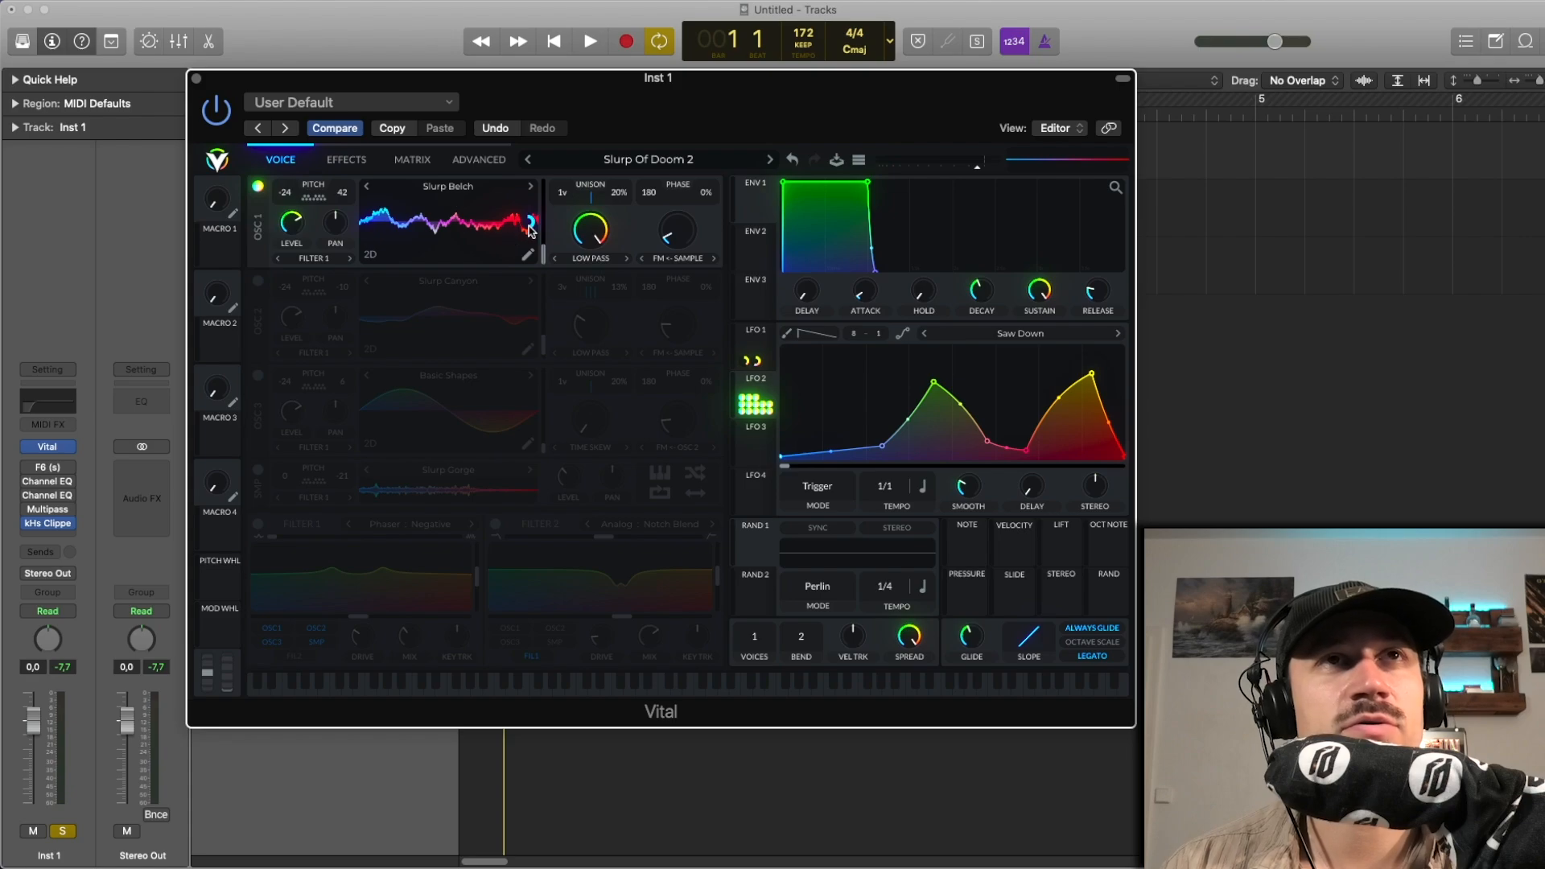
Step: Try a different wavetable frame position on oscillator 1 while the loop plays, and undo it
drag(545, 254, 540, 222)
key(space)
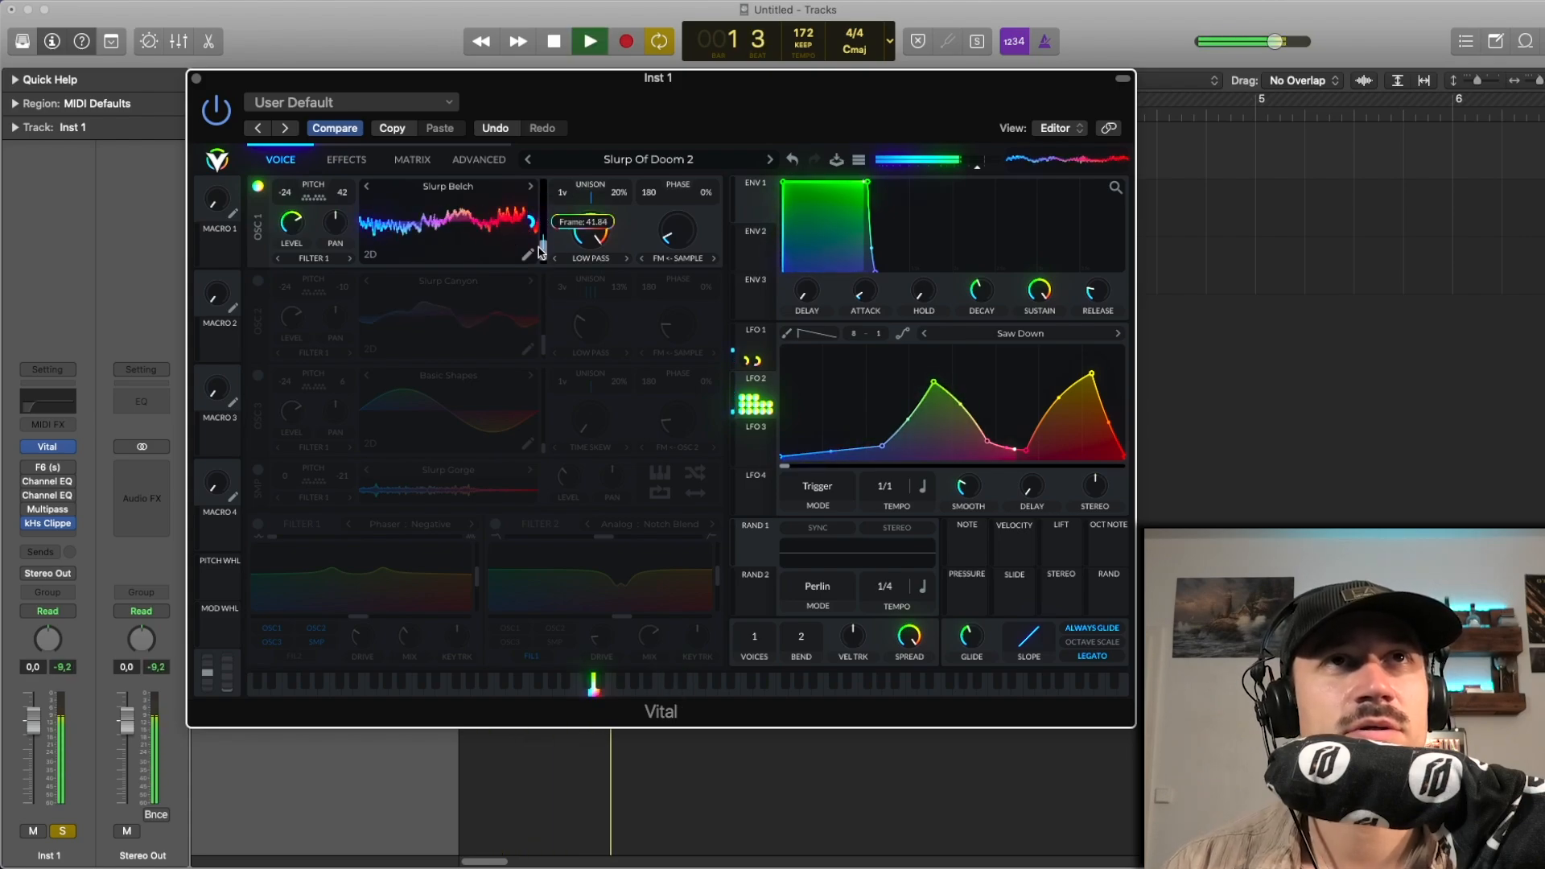
key(space)
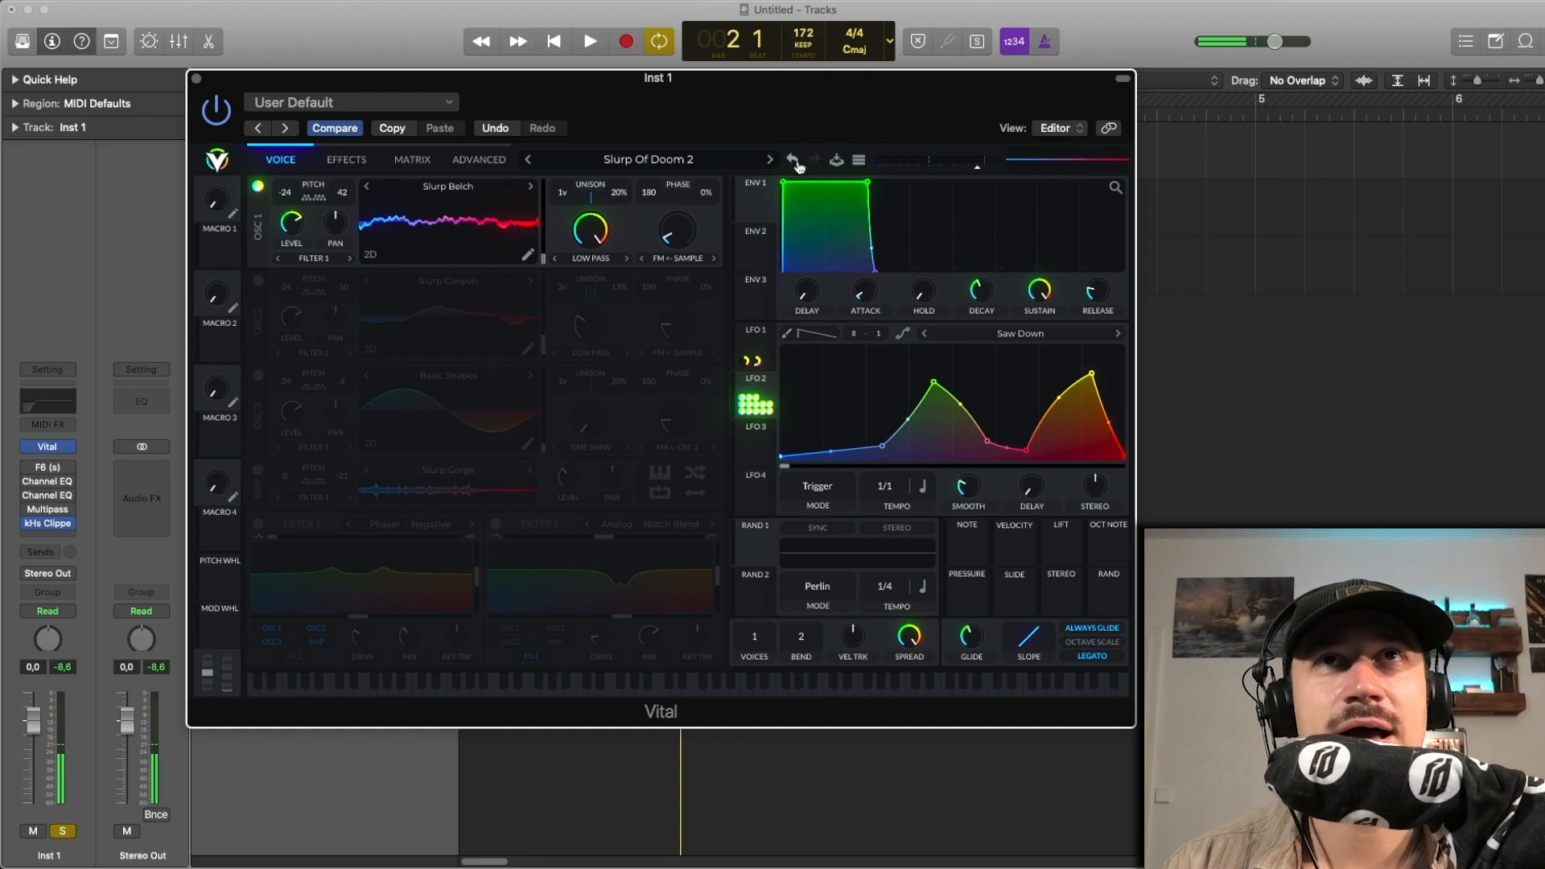
click(795, 161)
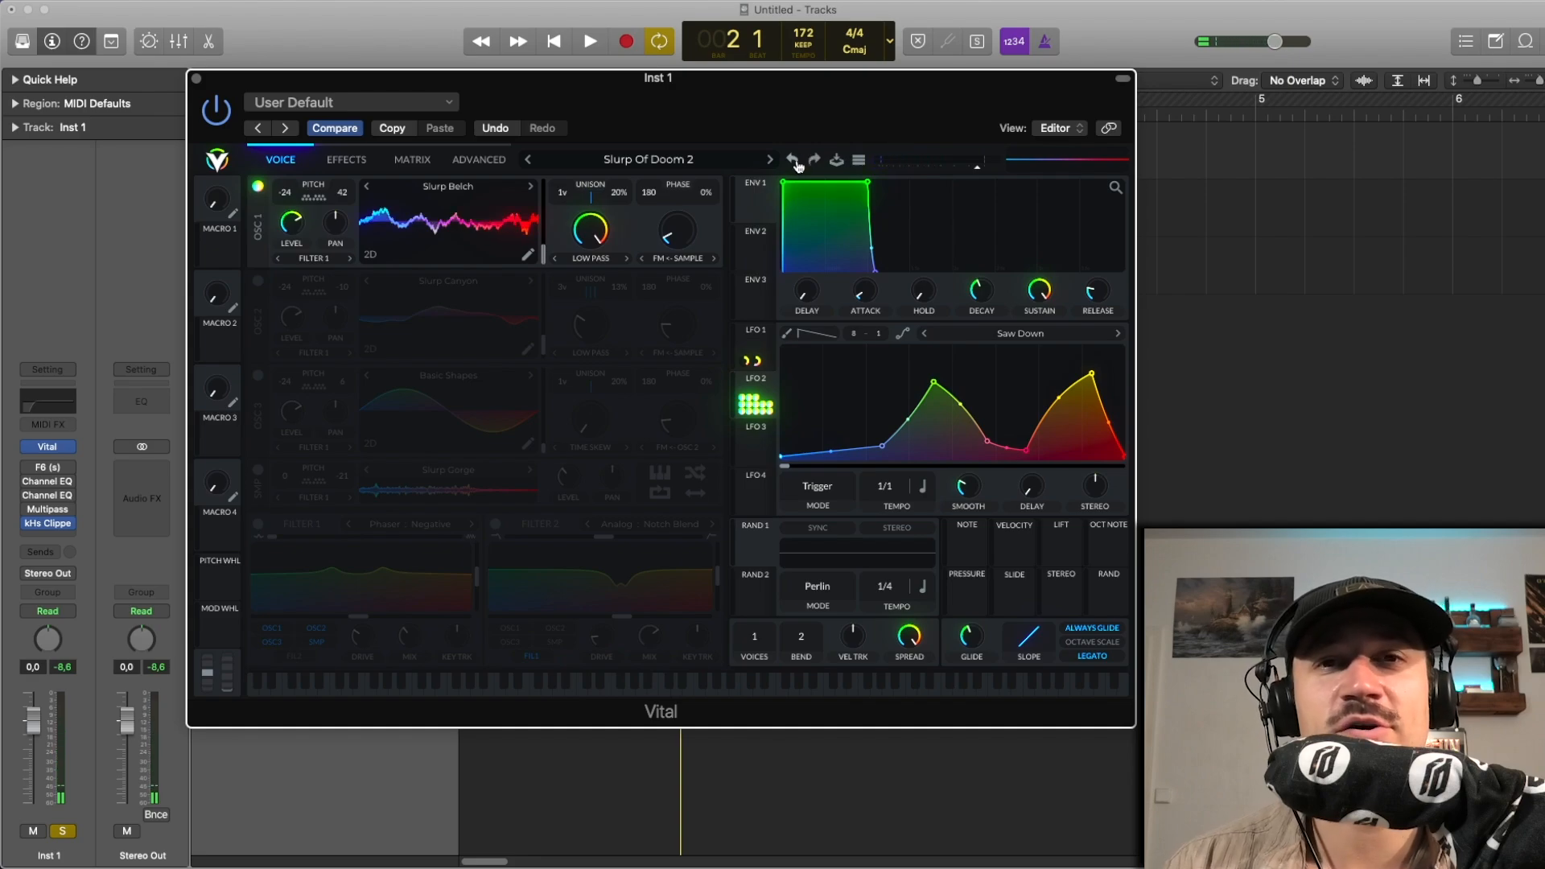
Step: Play the loop to compare oscillator 1's sound with its low-pass amount fully open and lowered again
key(space)
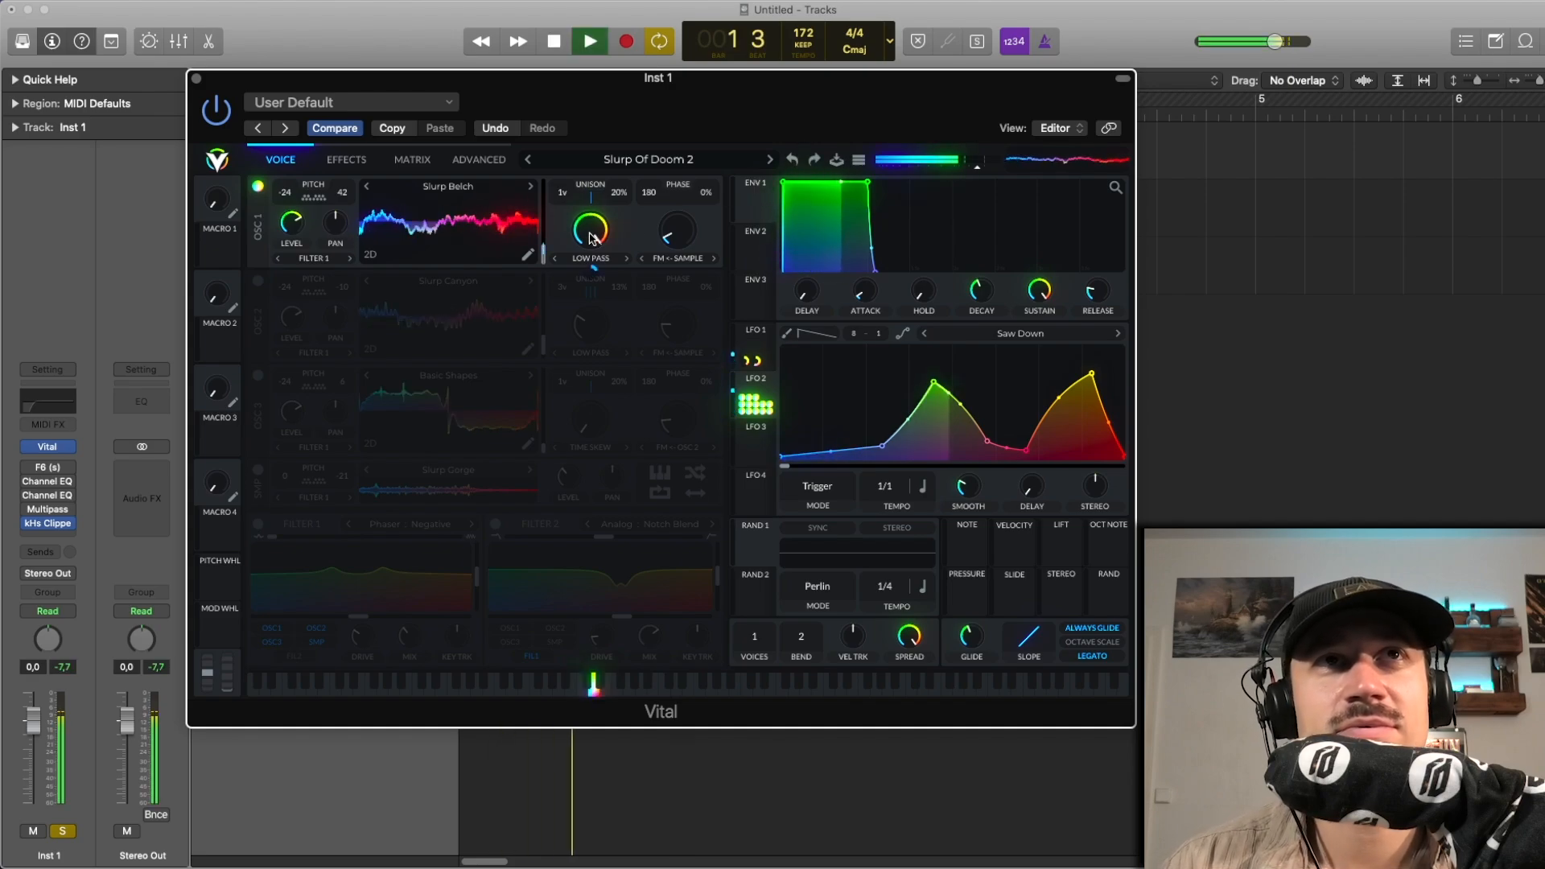
key(space)
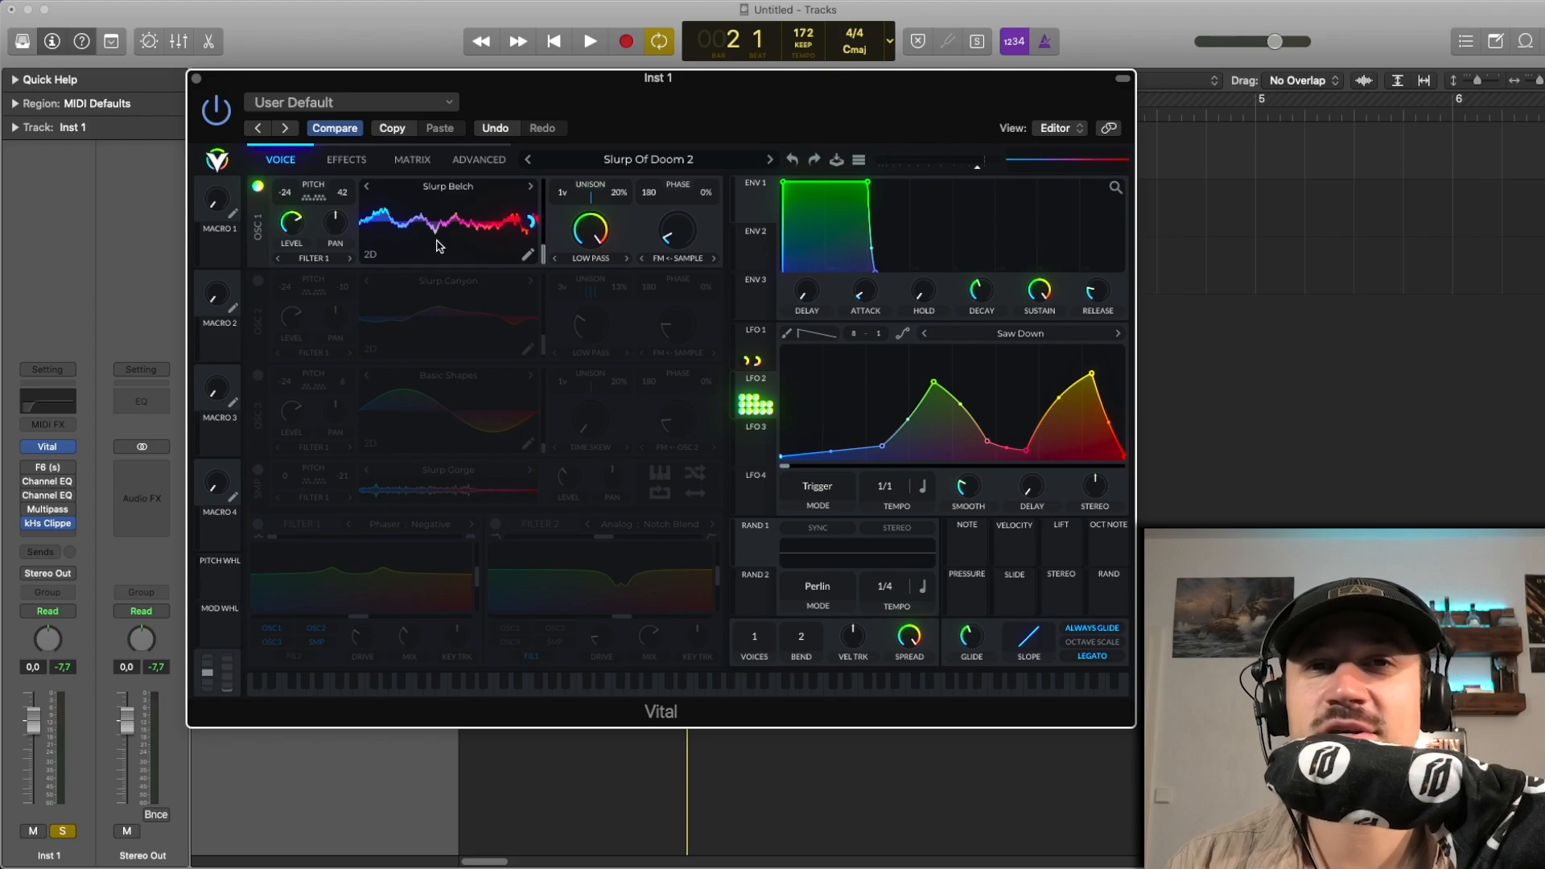
key(space)
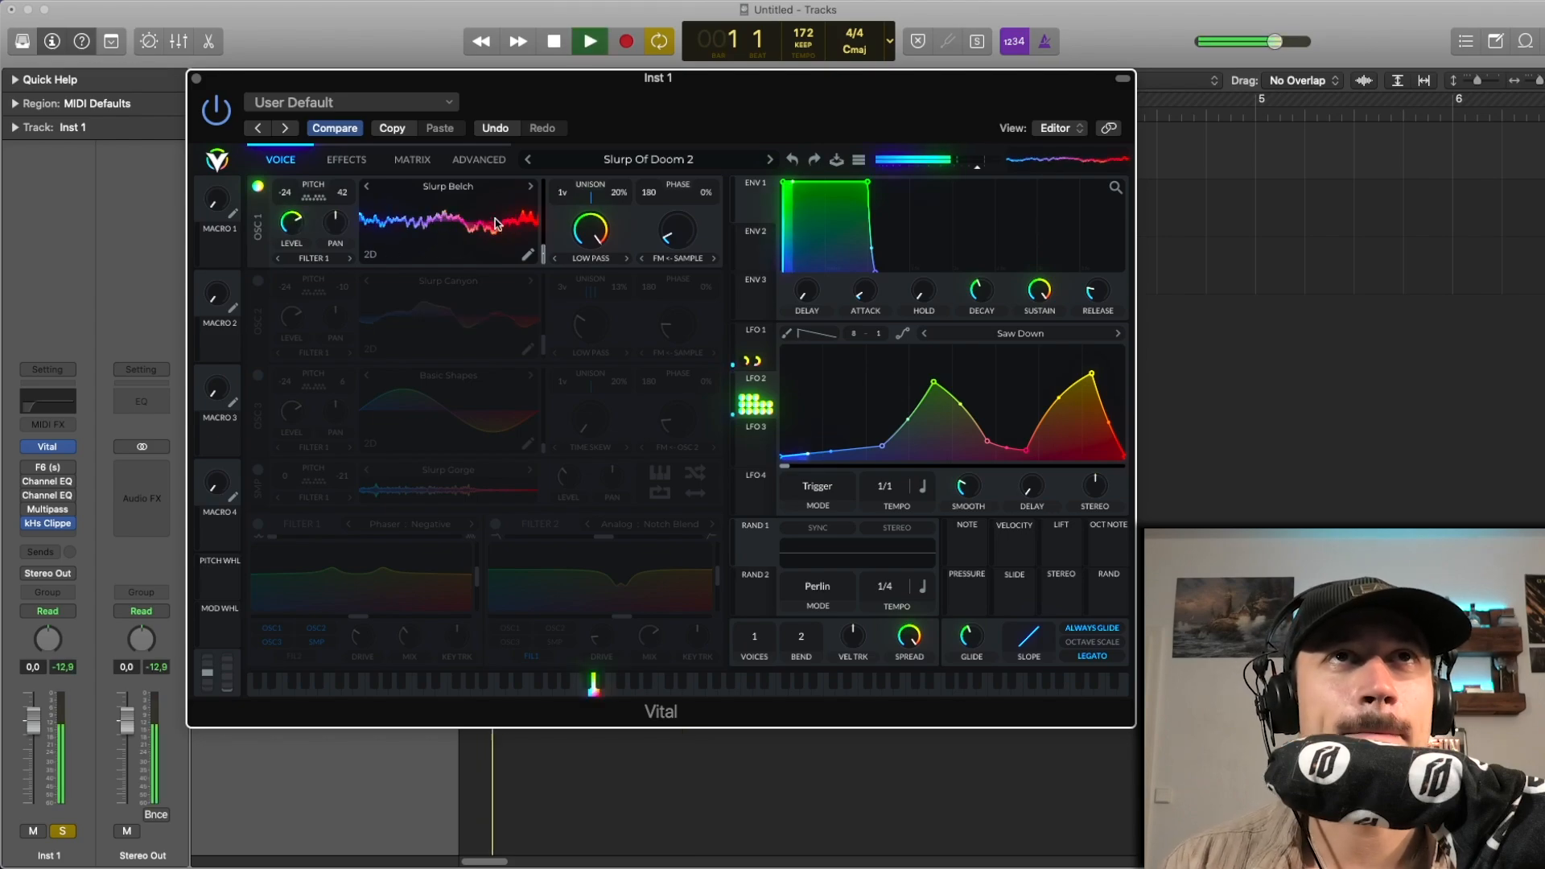
key(space)
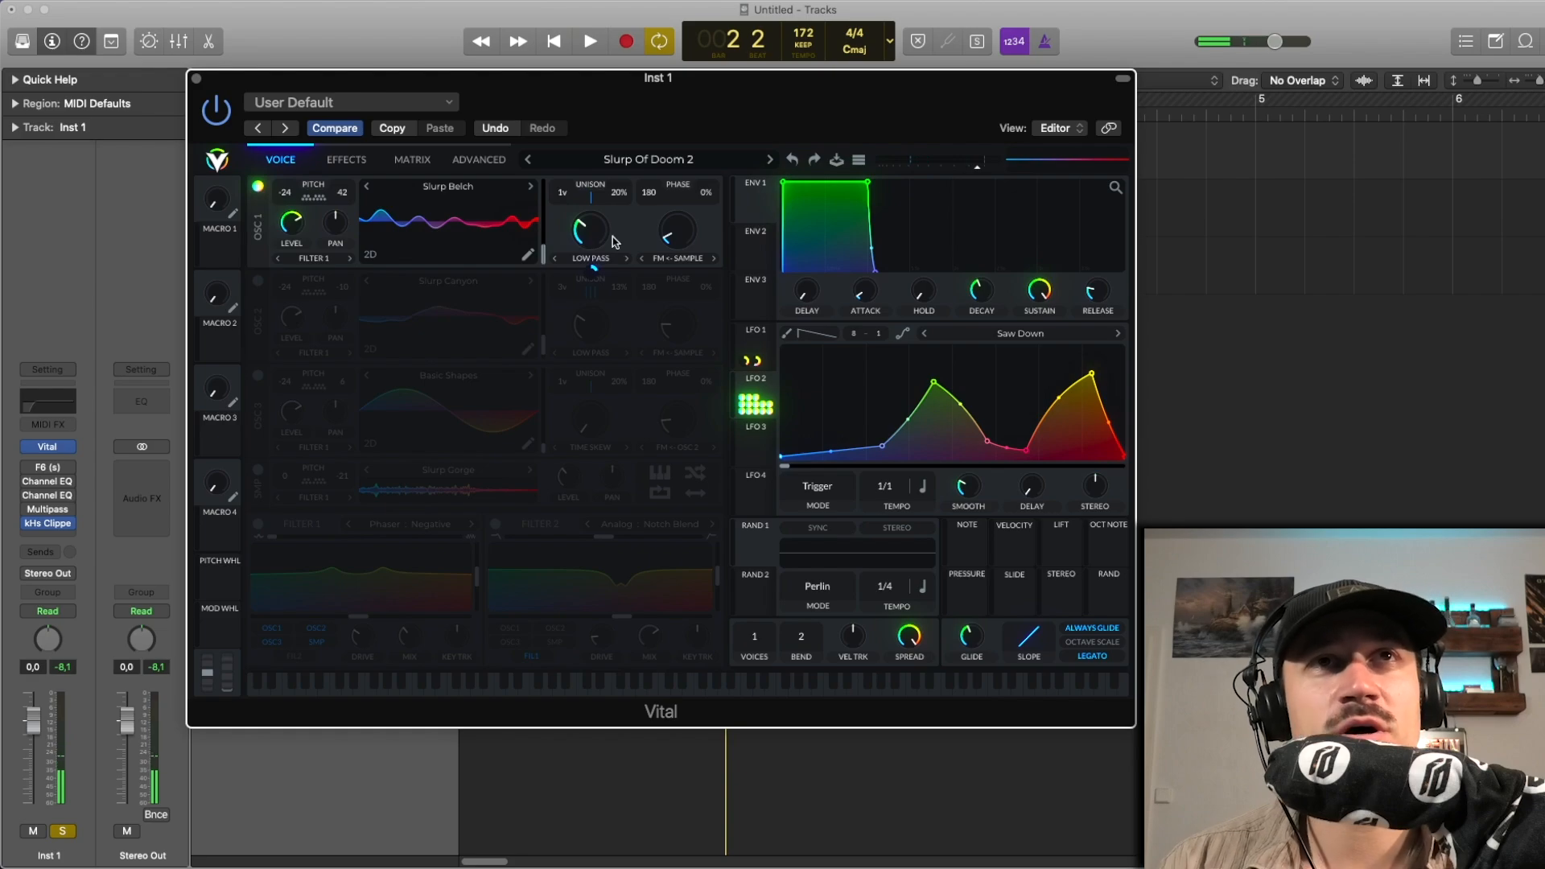
Step: Stop the loop and view the spectral morph types available for oscillator 1, keeping its low-pass mode
key(space)
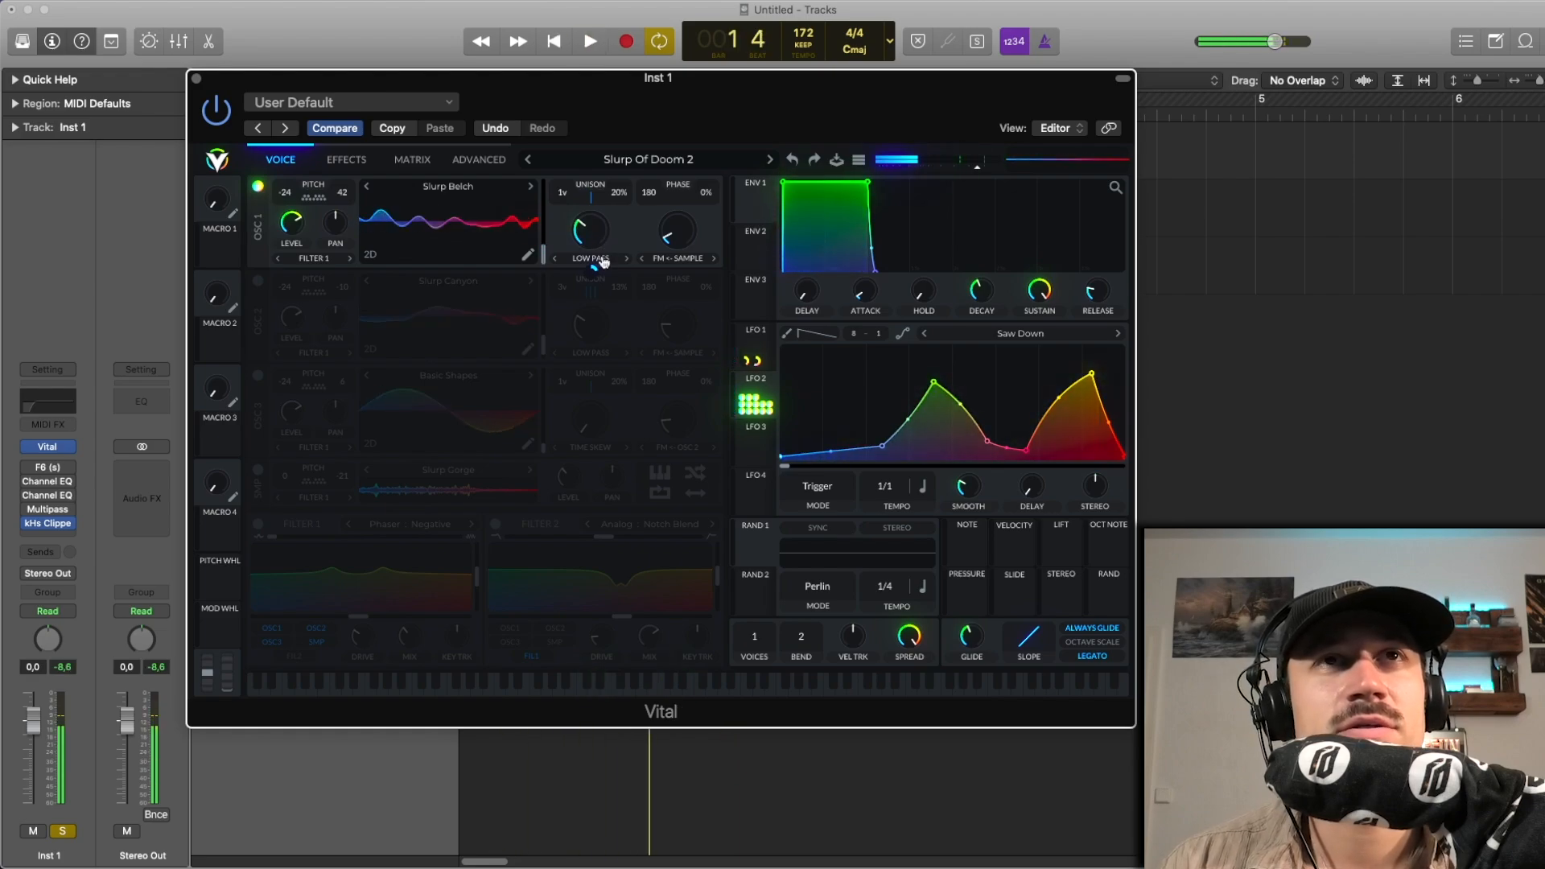
click(613, 260)
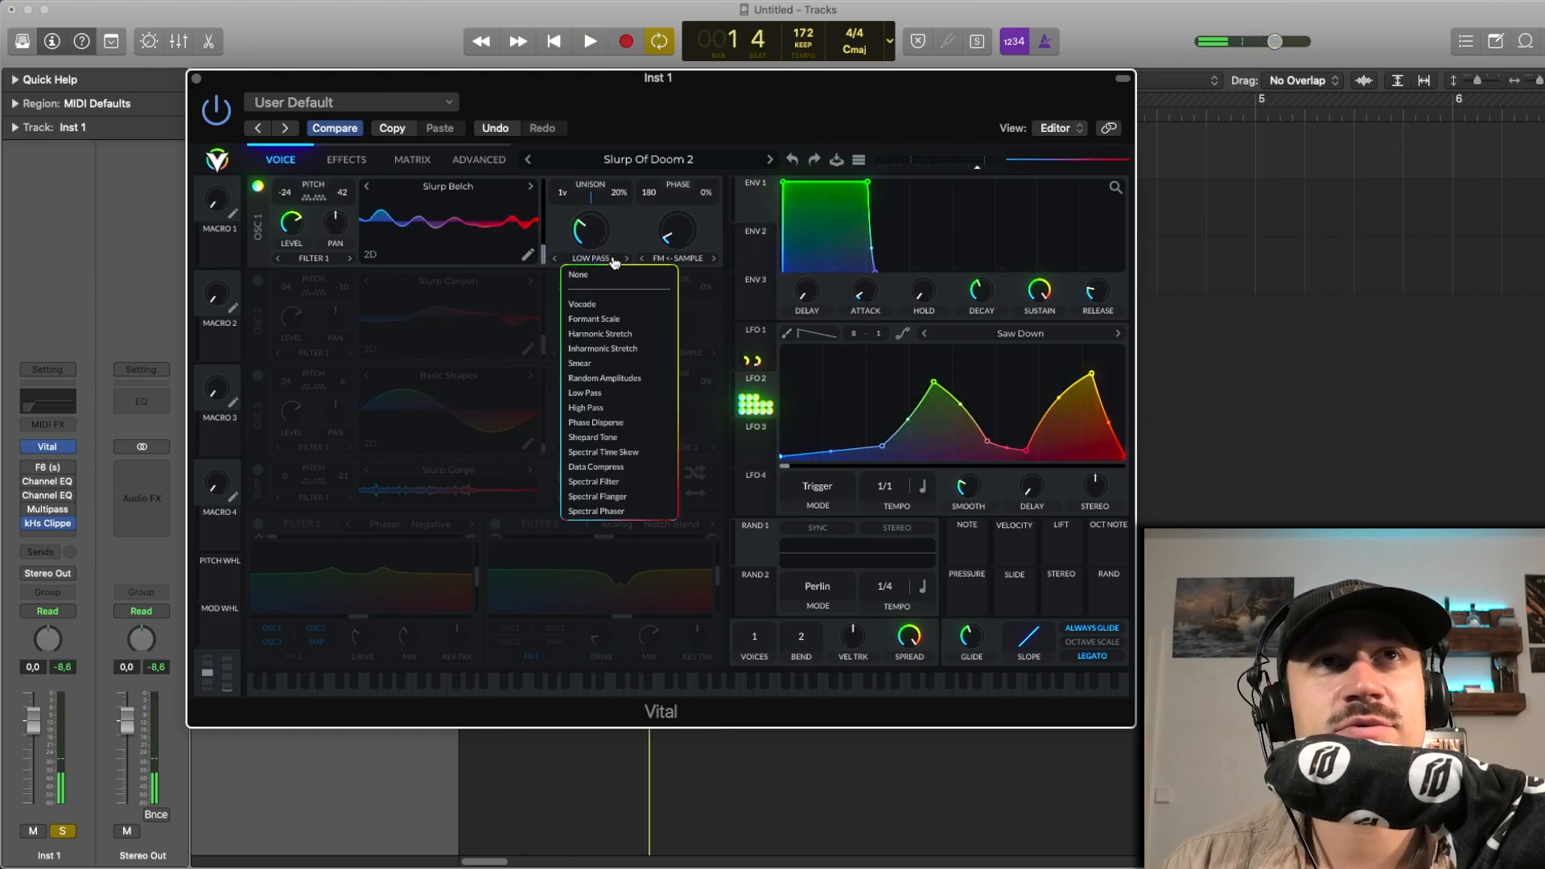
click(636, 232)
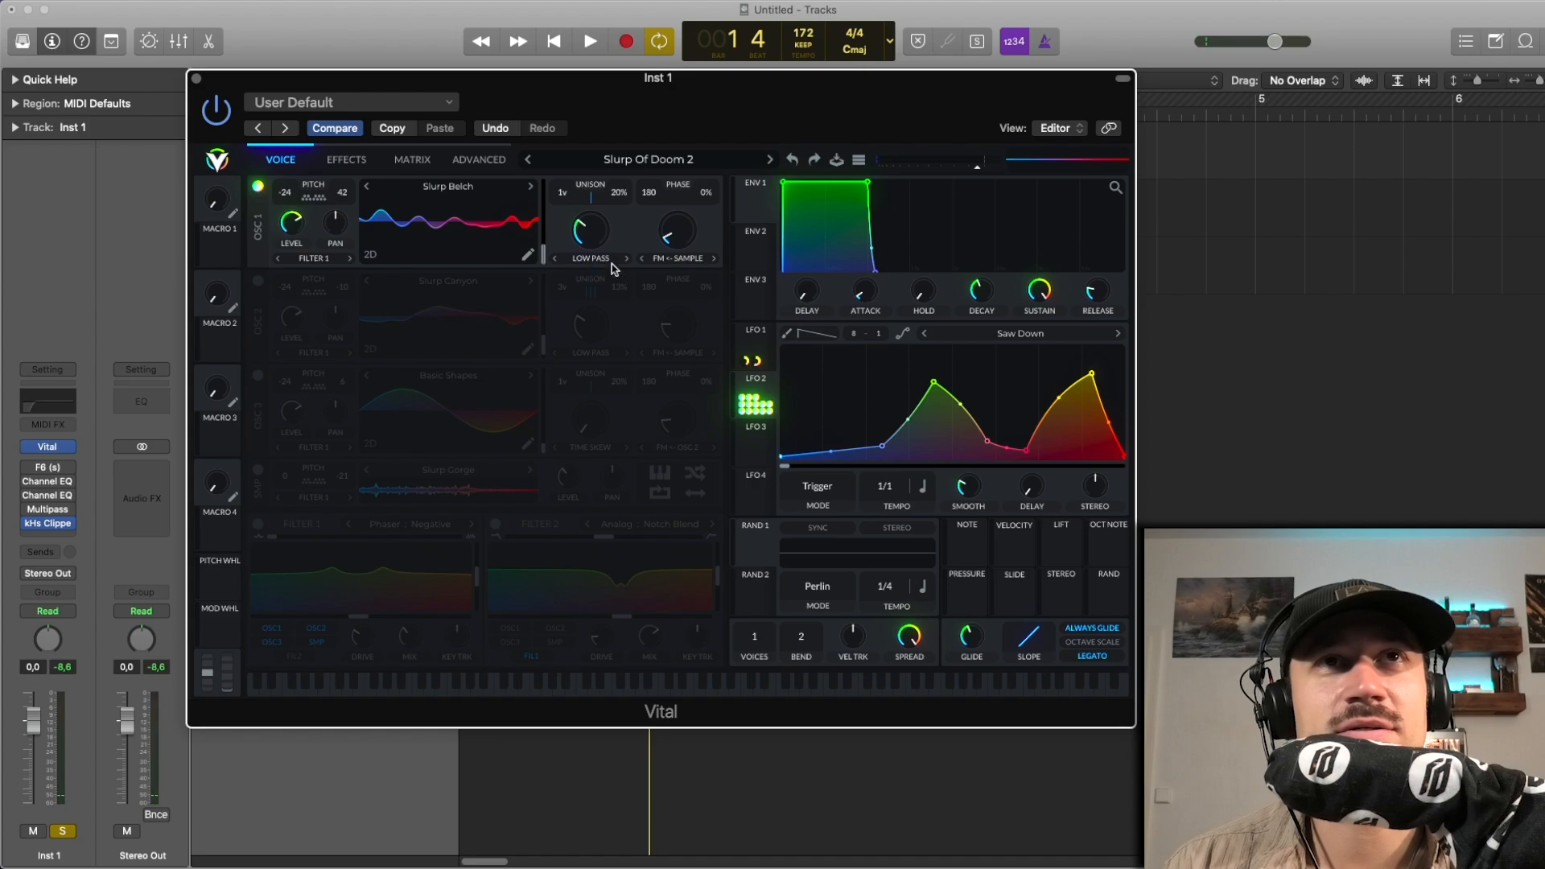
Step: Switch oscillator 2 back on and play the loop, comparing its unison at one voice and at three voices
click(258, 280)
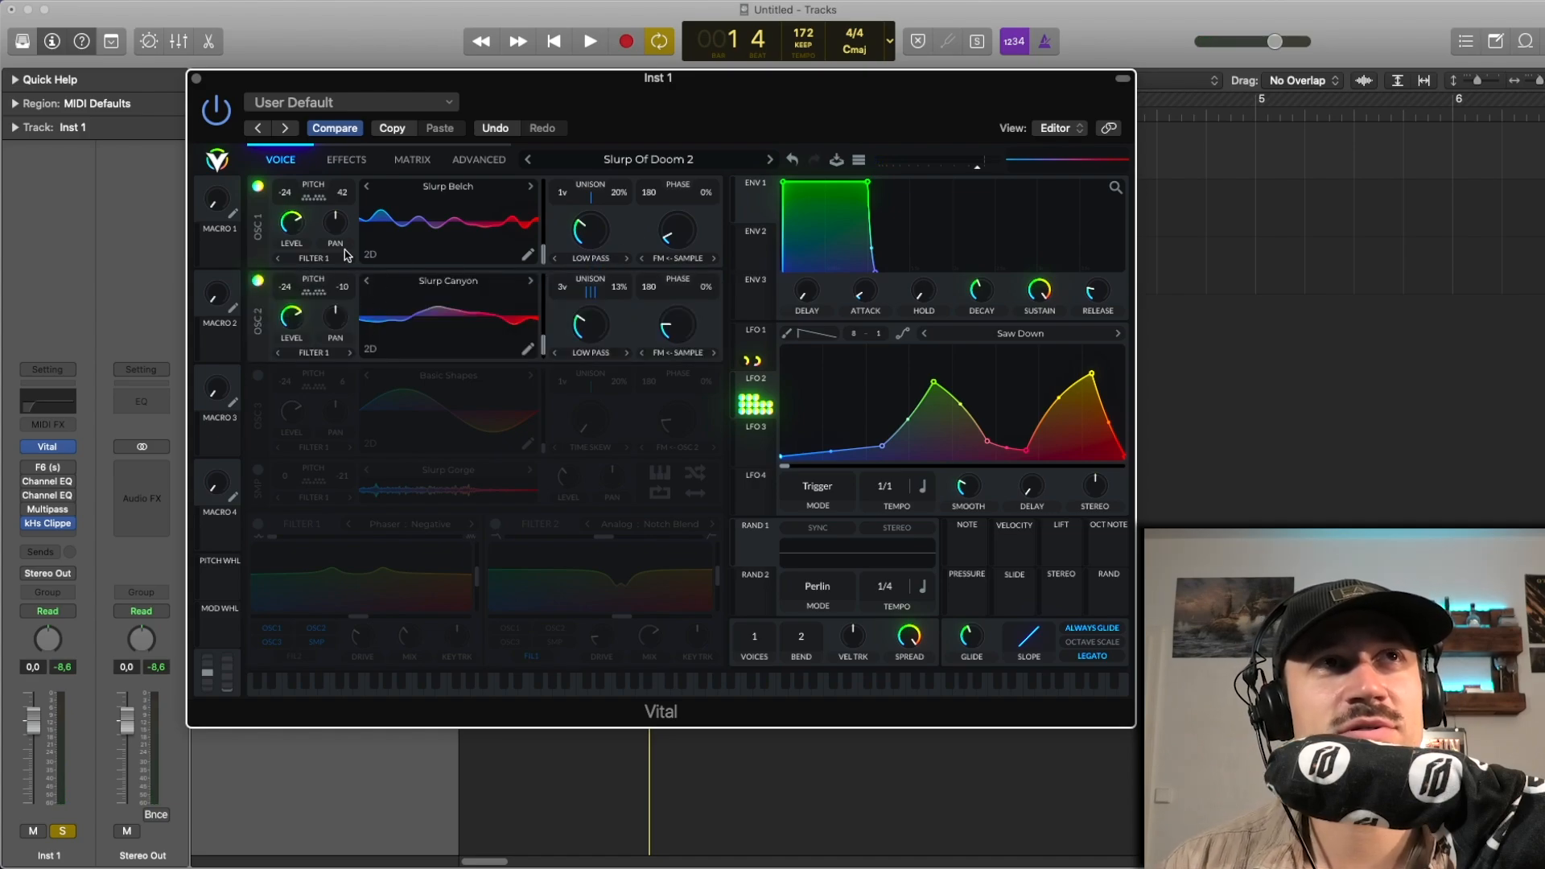
key(space)
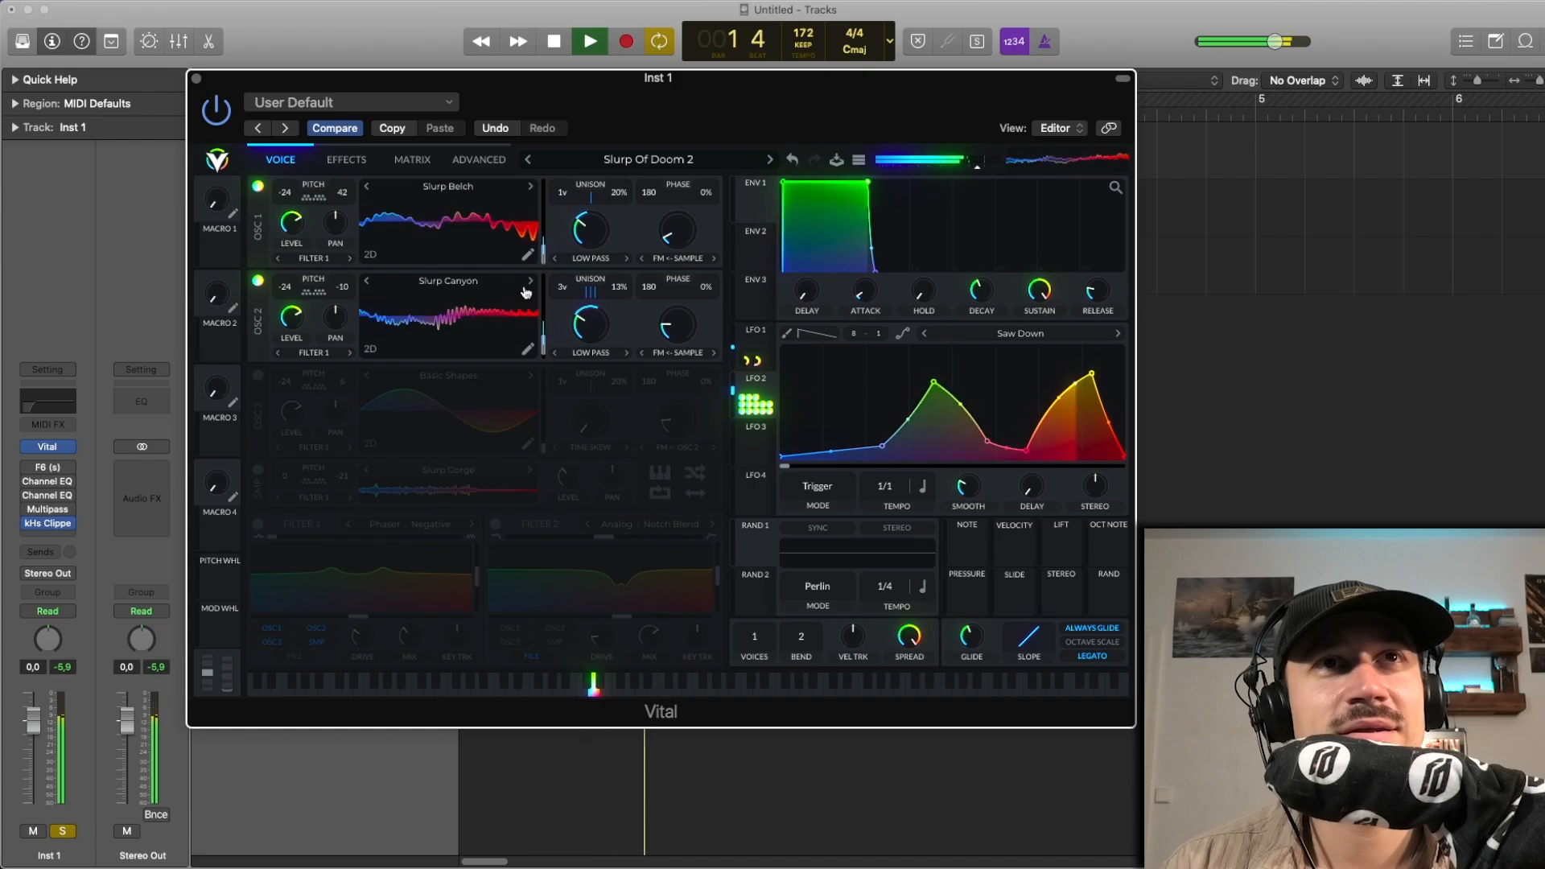
scroll(581, 294, up, 2)
key(space)
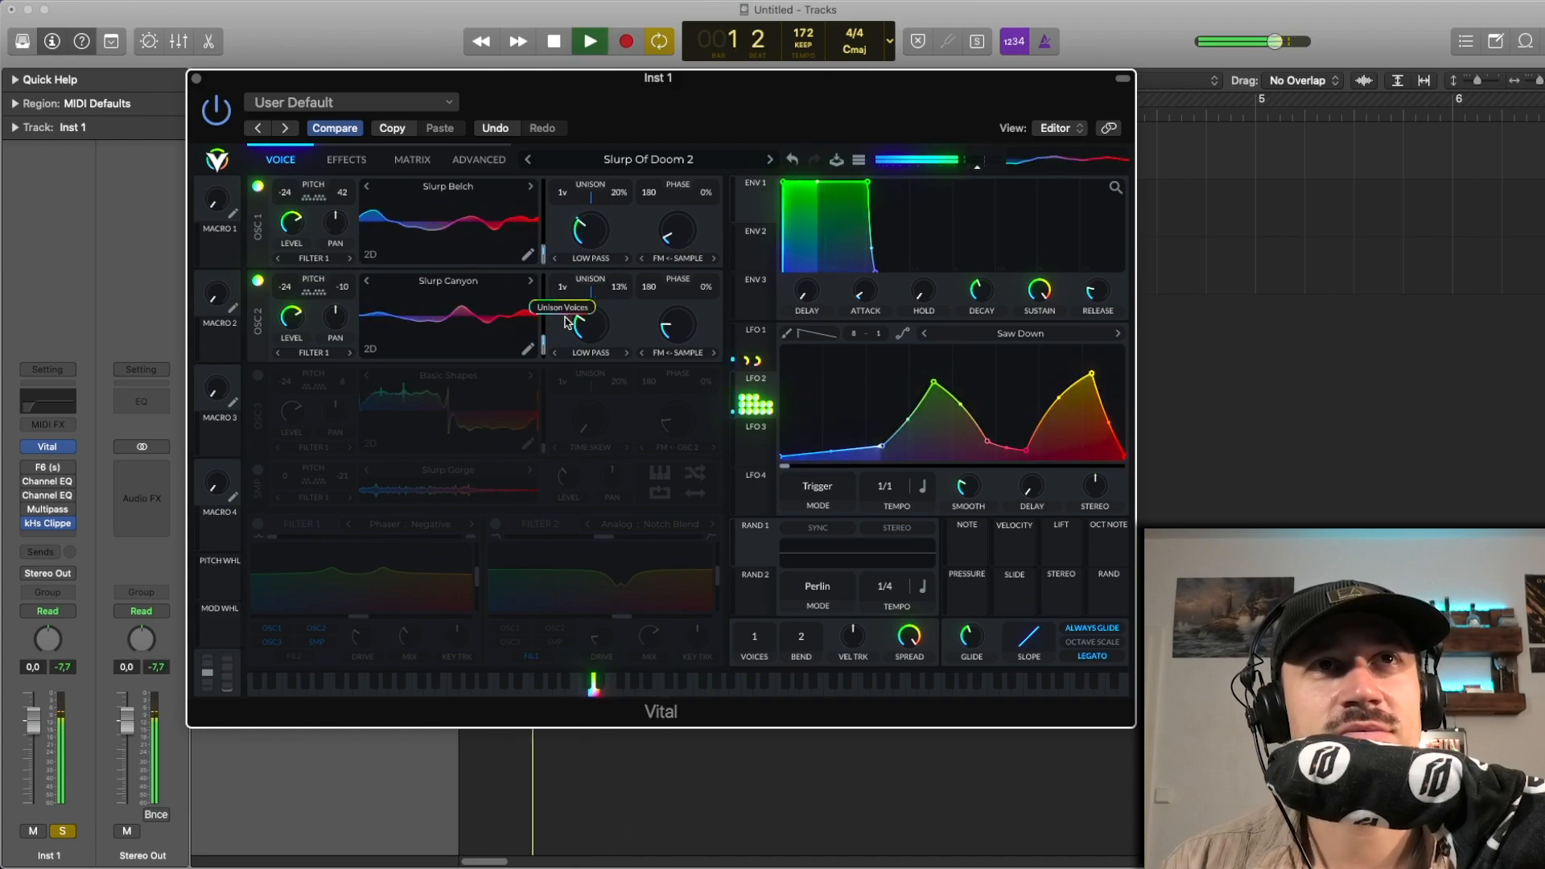
scroll(568, 298, down, 2)
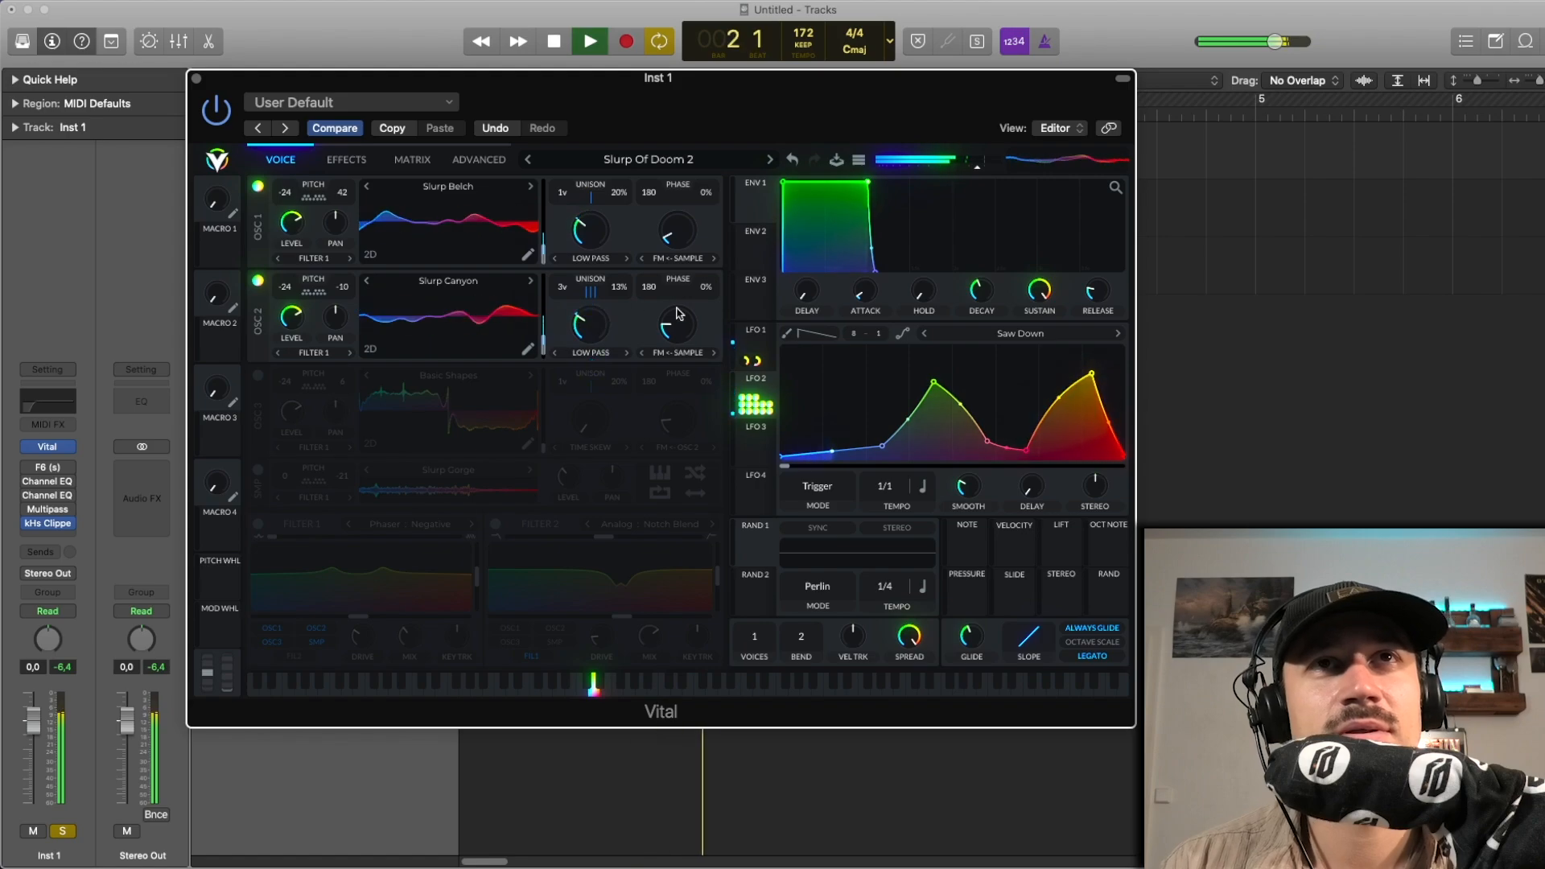
key(space)
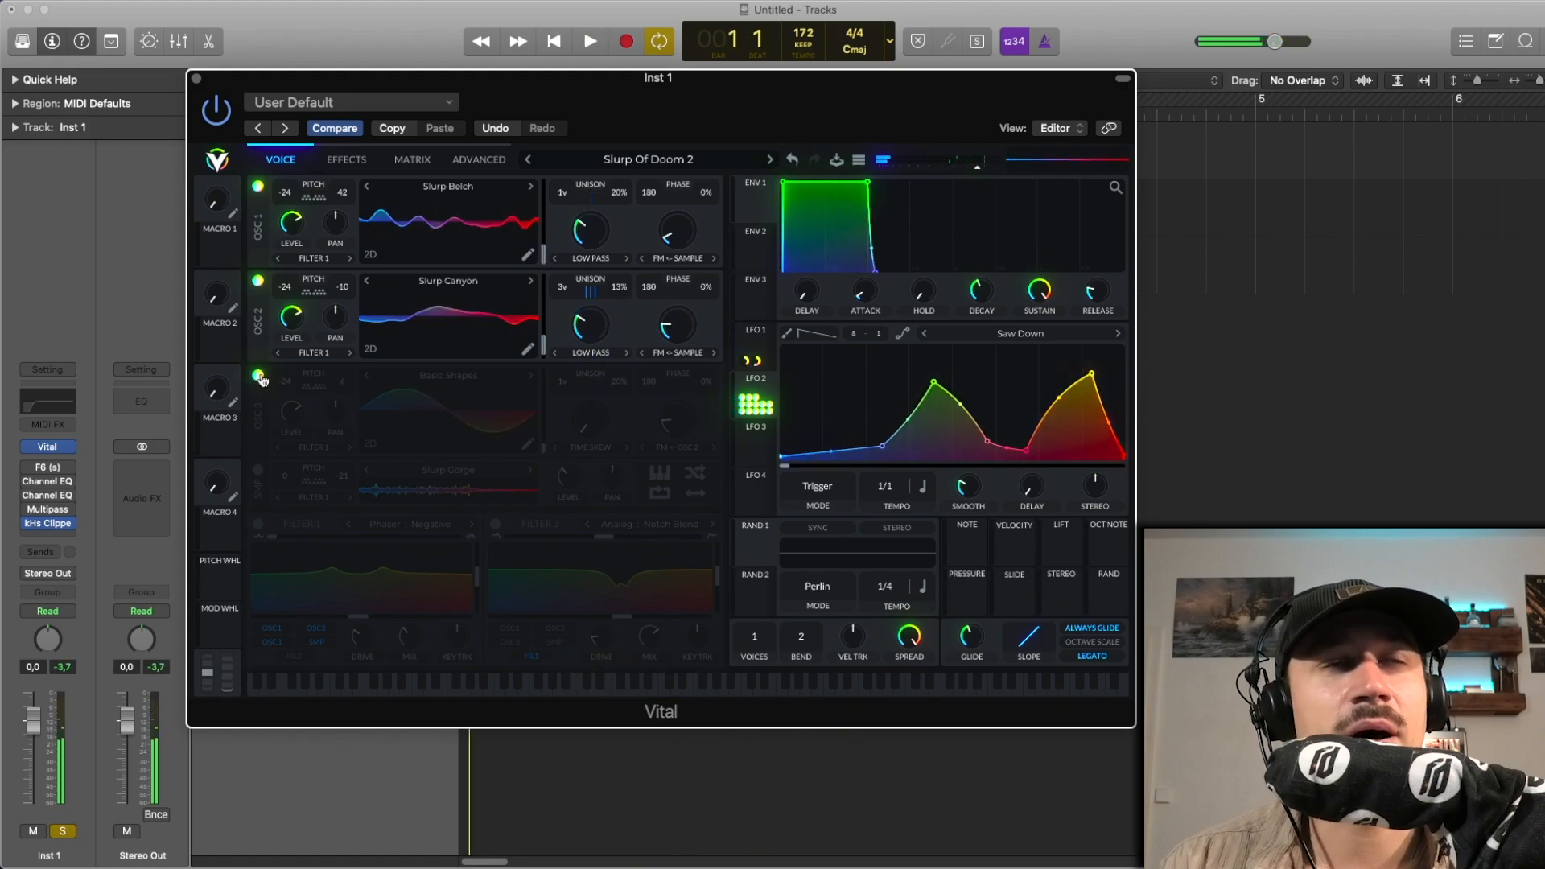
Step: Switch the sampler back on and play the loop to hear the Slurp Gorge layer and its level modulation
click(257, 470)
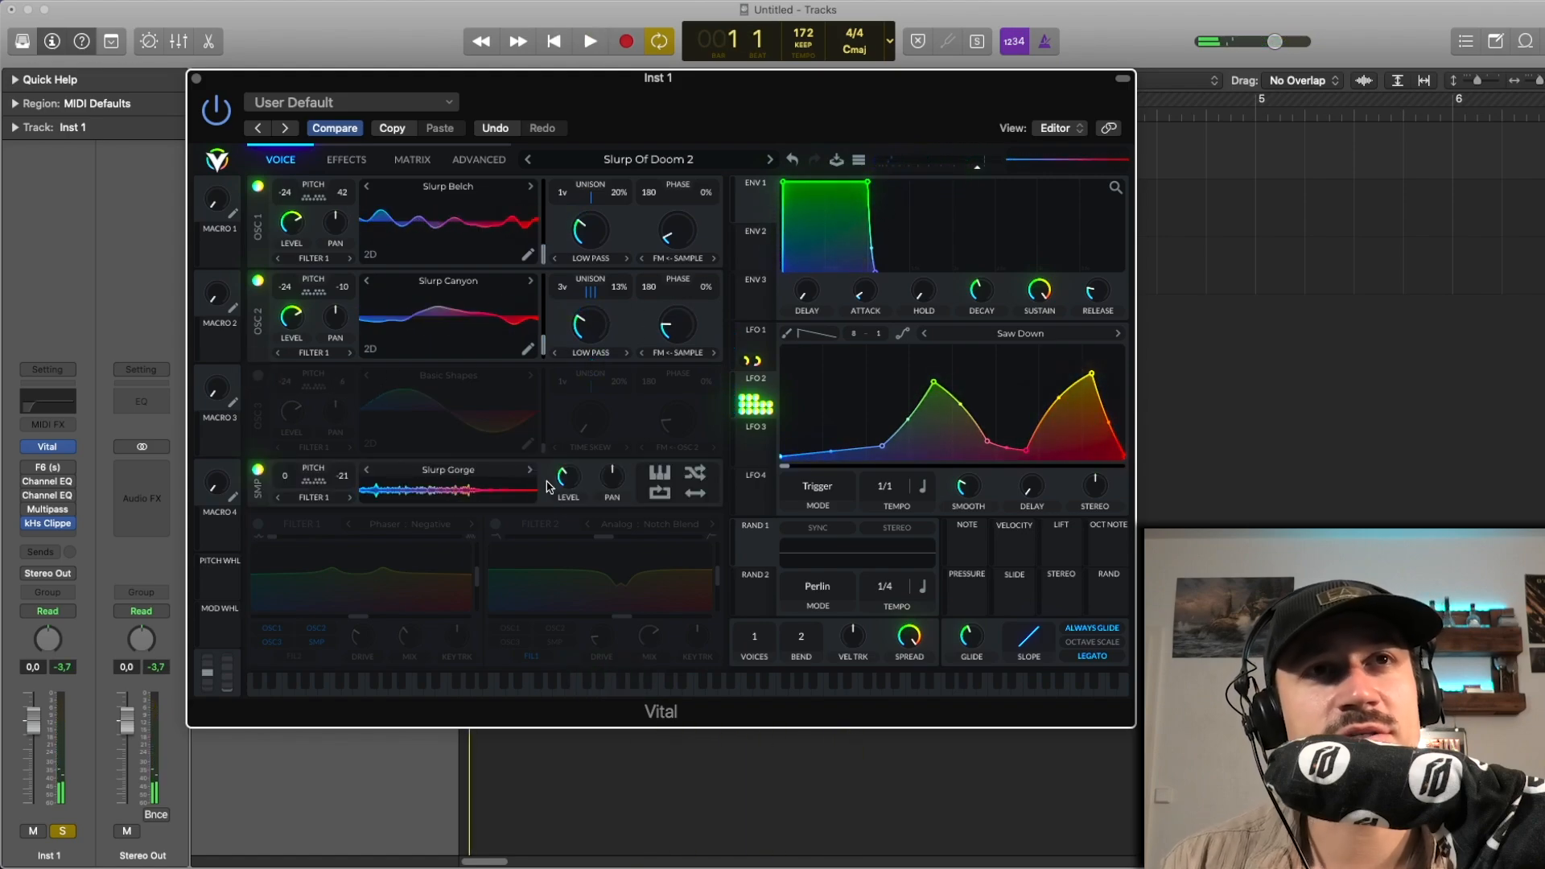
key(space)
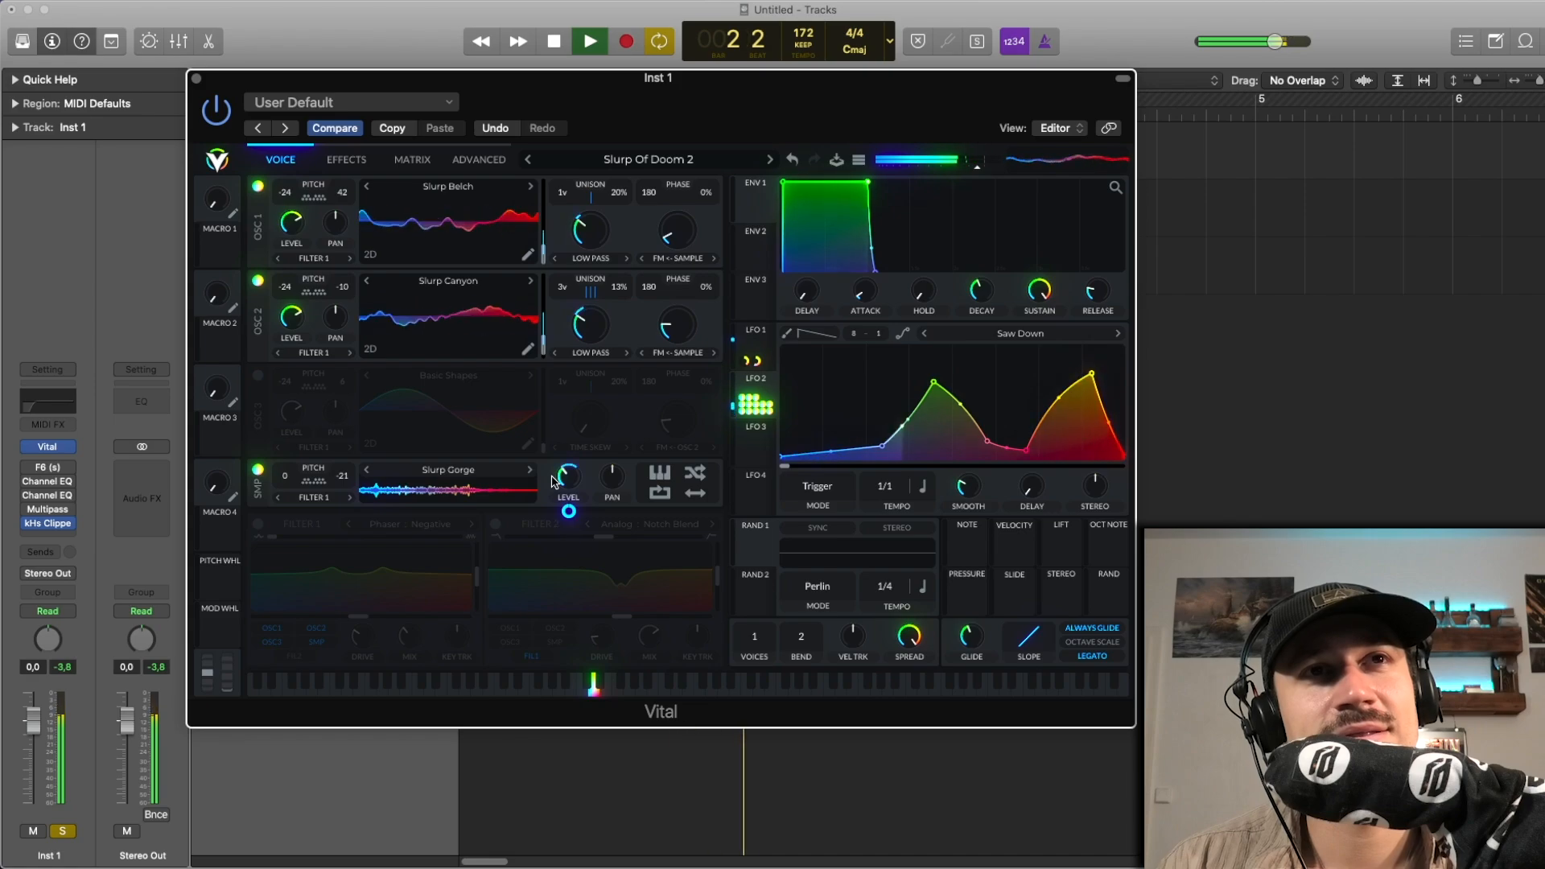
key(space)
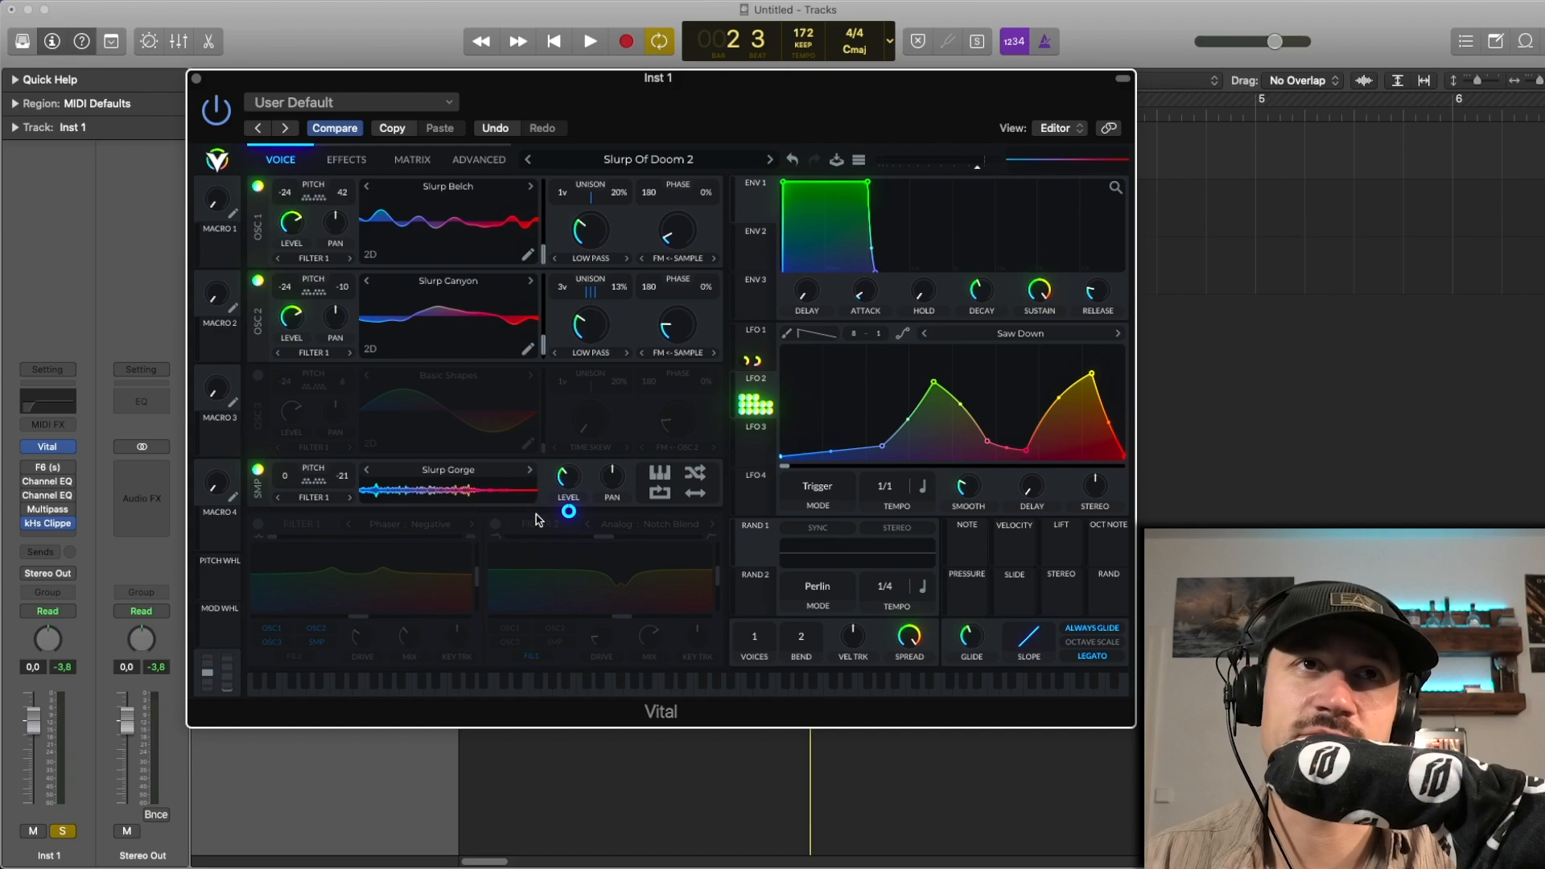
key(space)
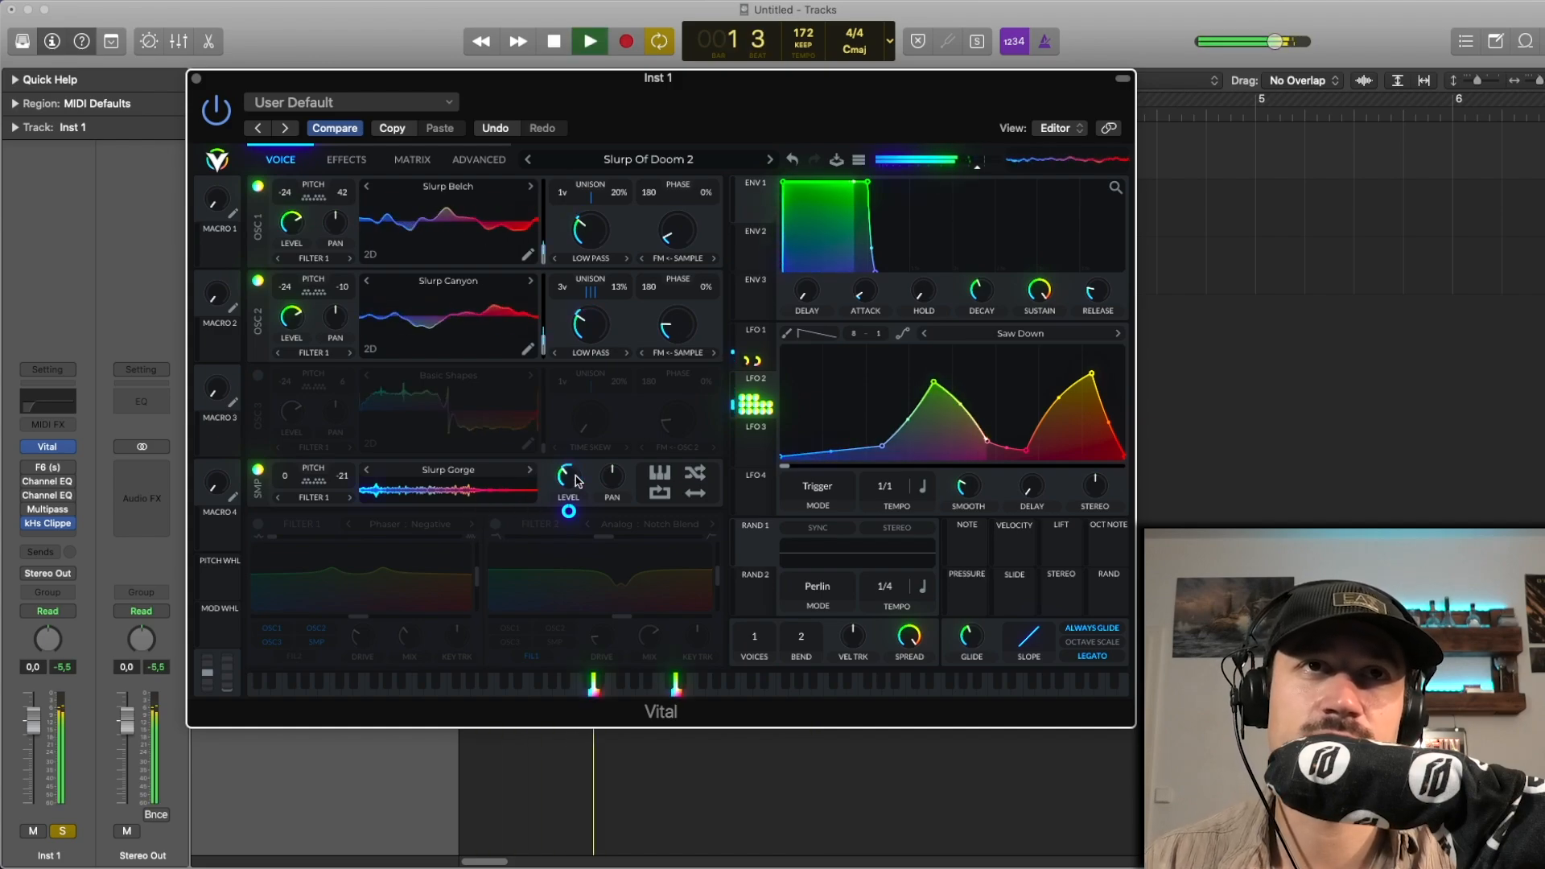
key(space)
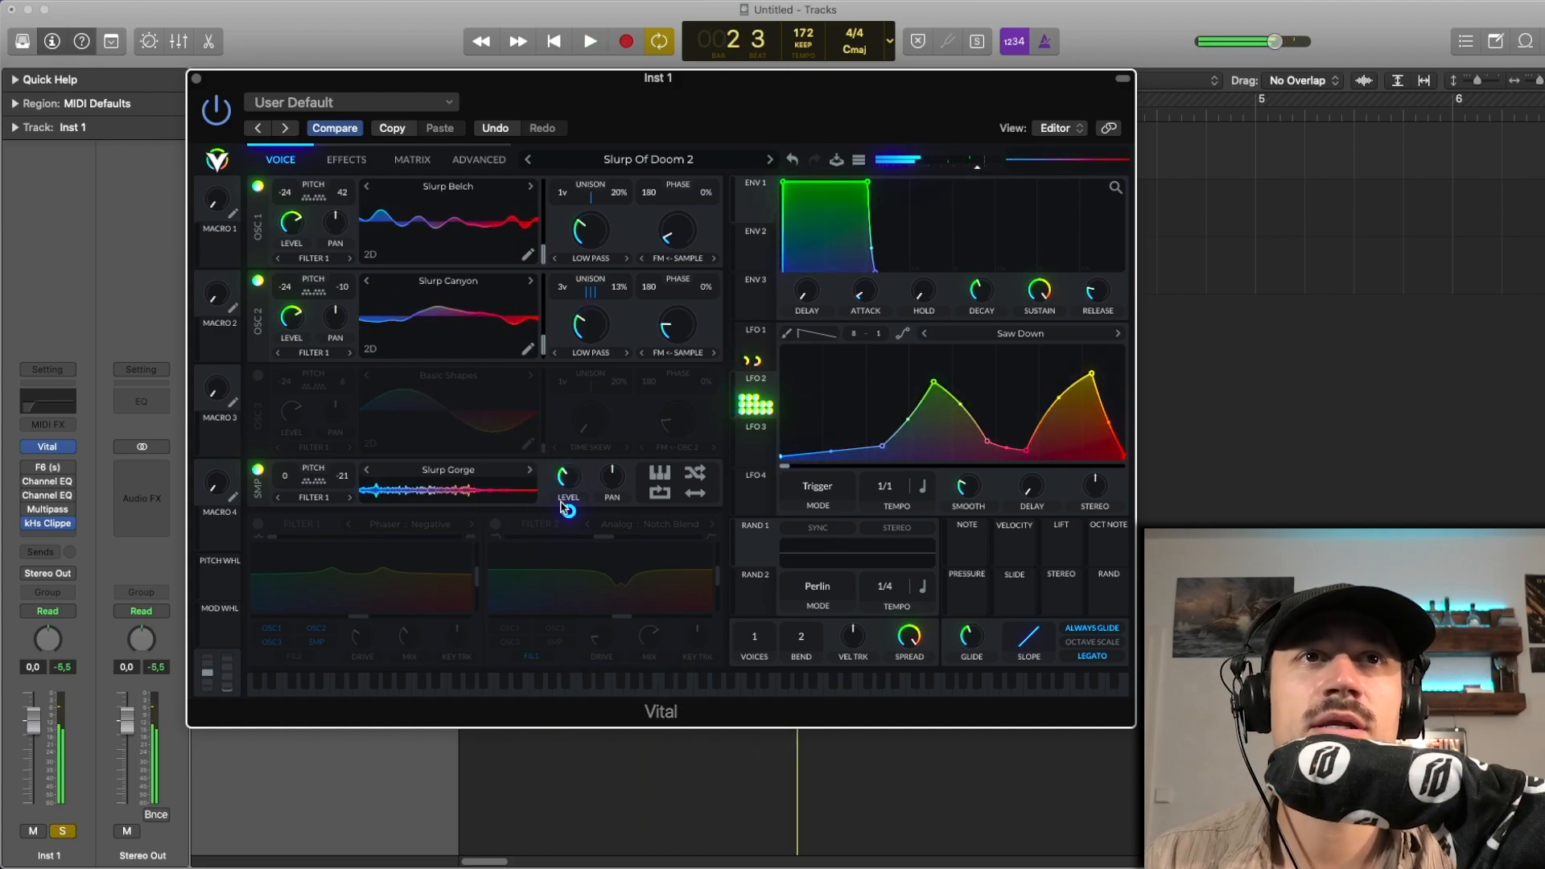
mouse_move(569, 510)
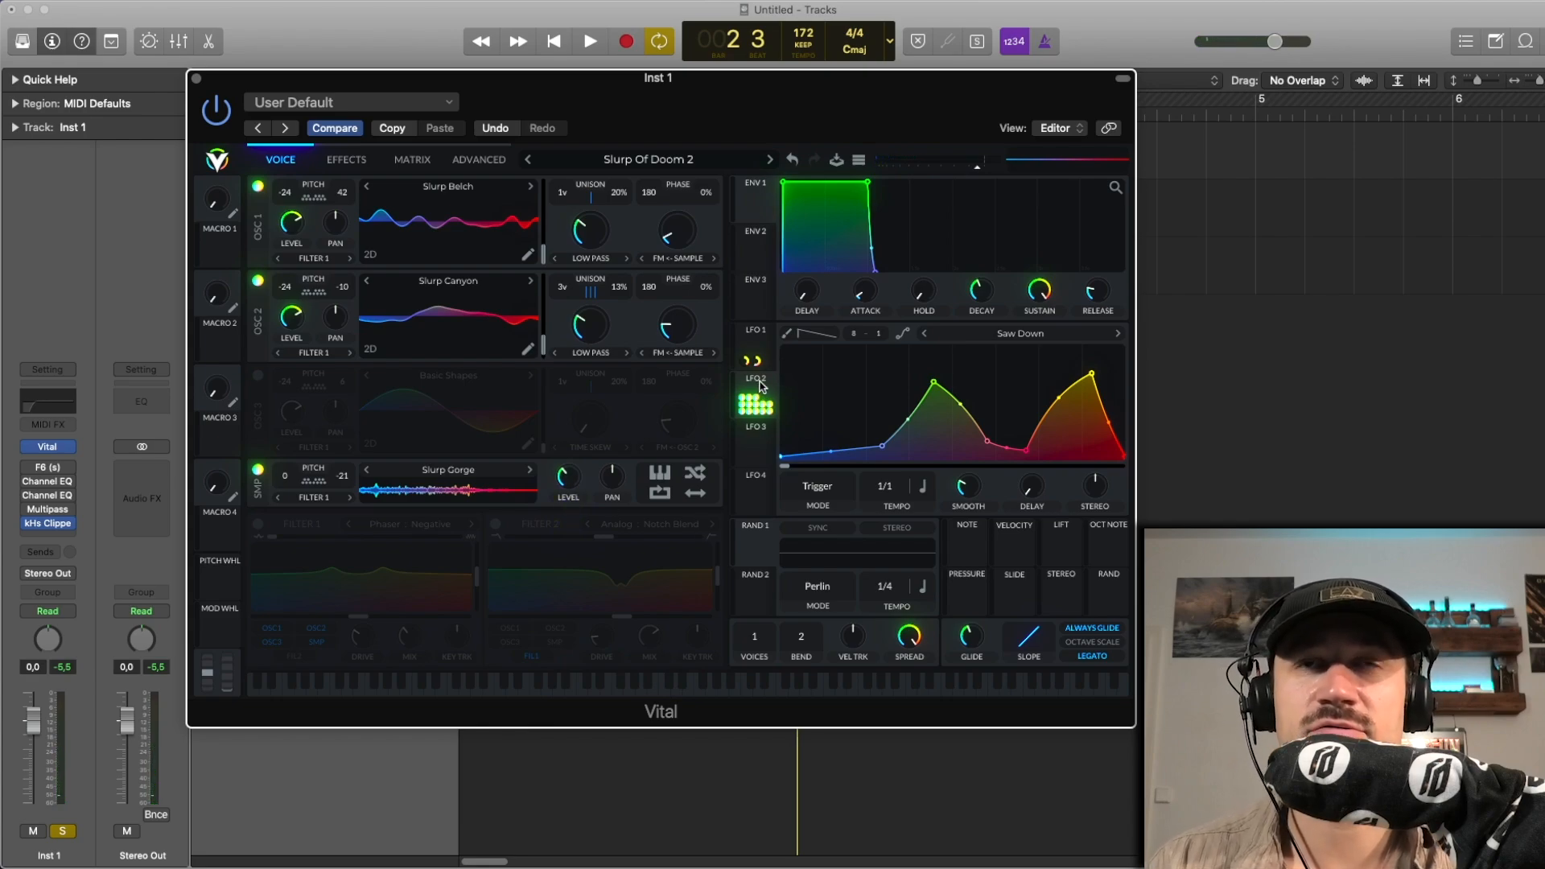
Step: Show LFO 1 and play the loop to hear how it moves the wavetable frames of oscillators 1 and 2
click(765, 341)
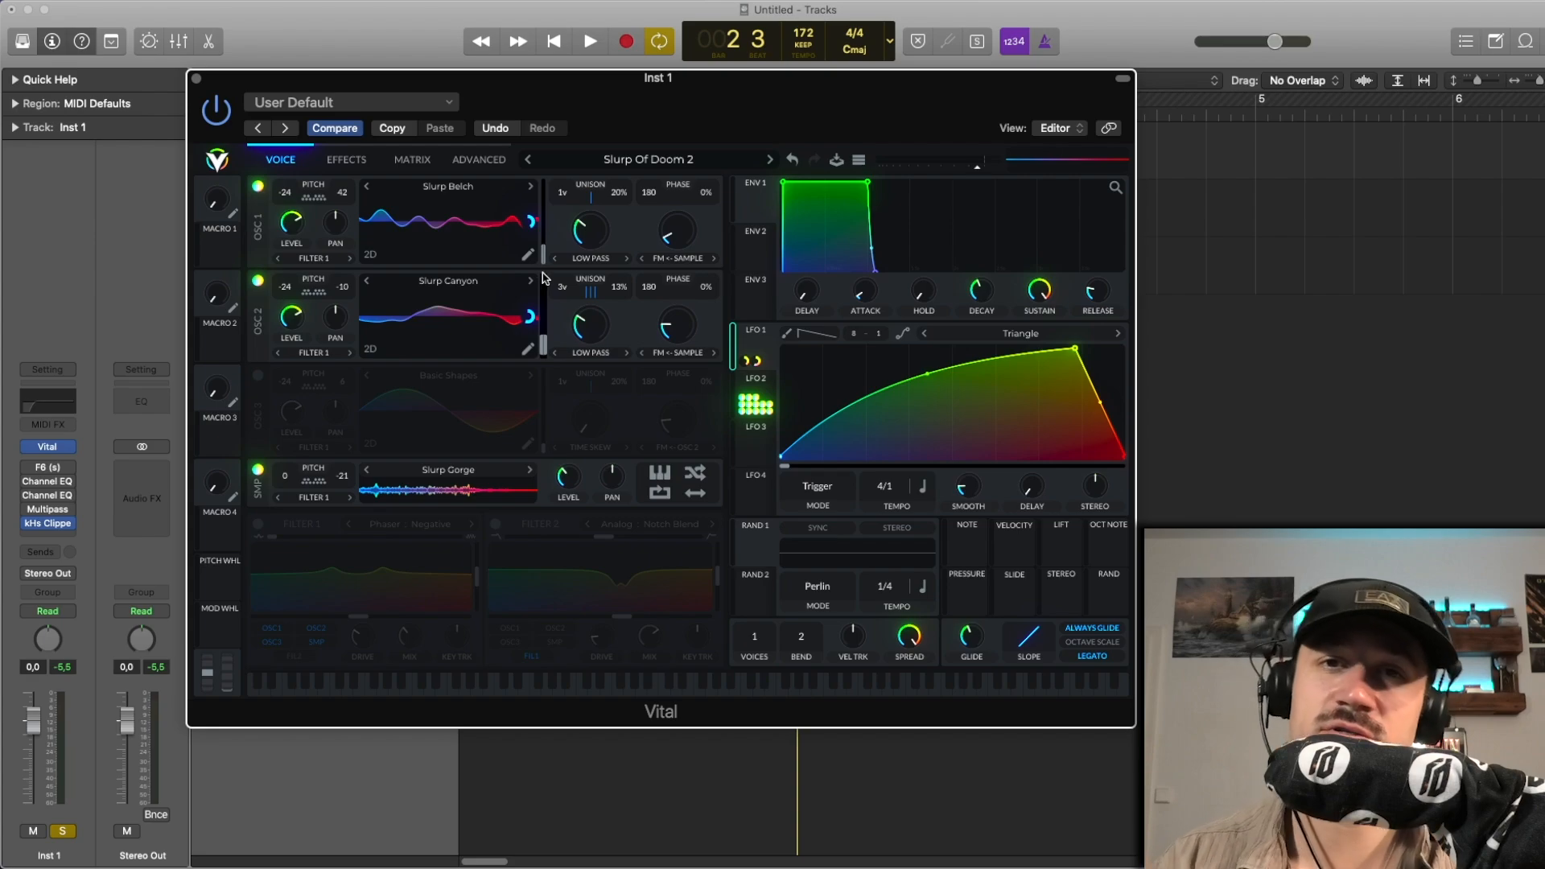
key(space)
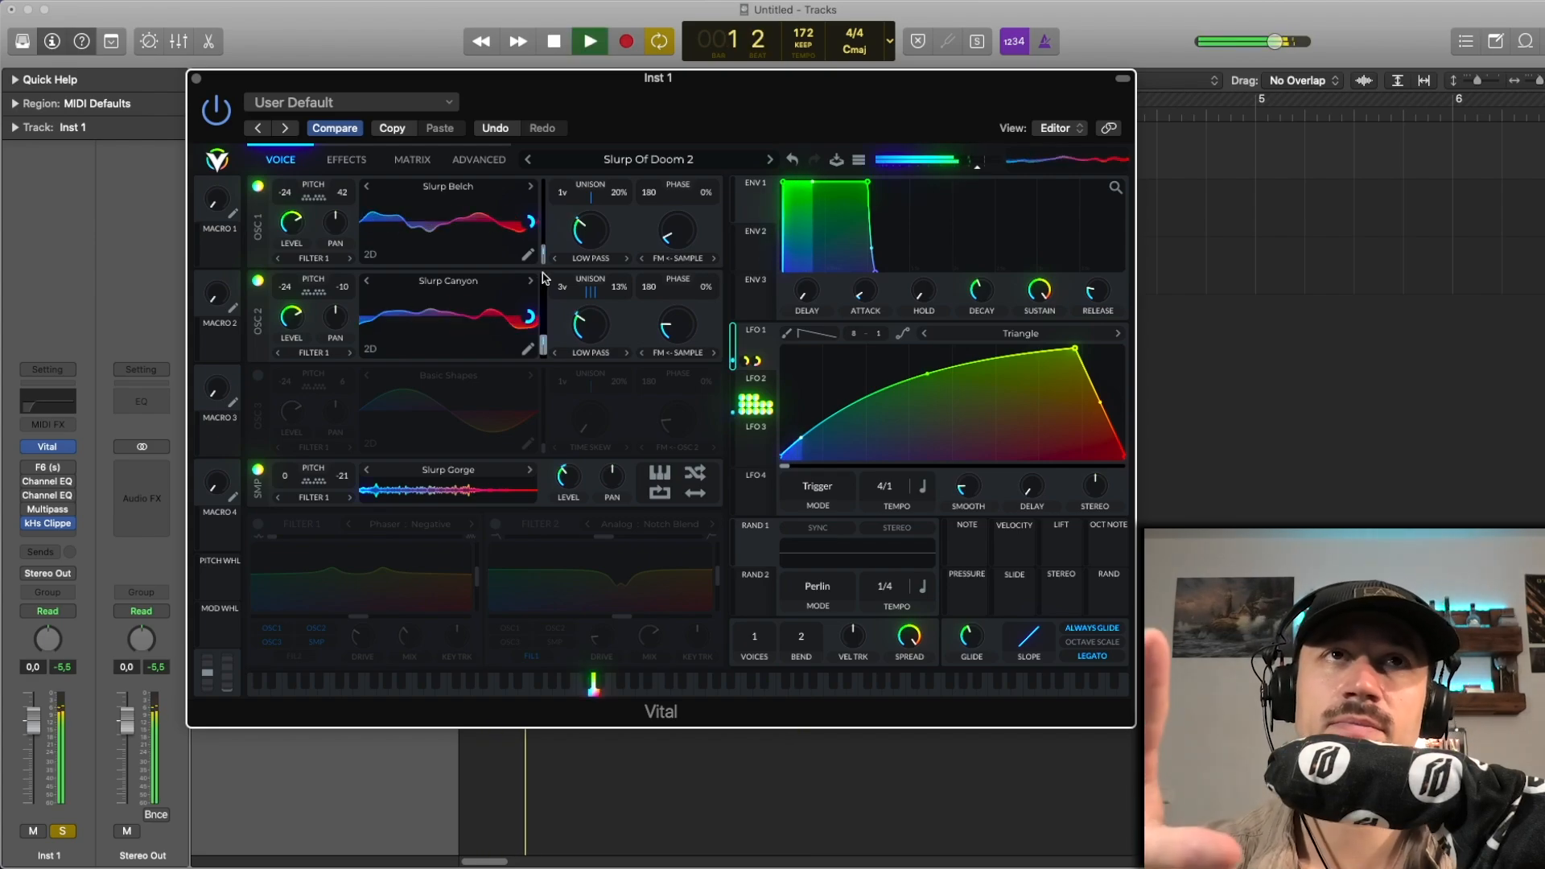
key(space)
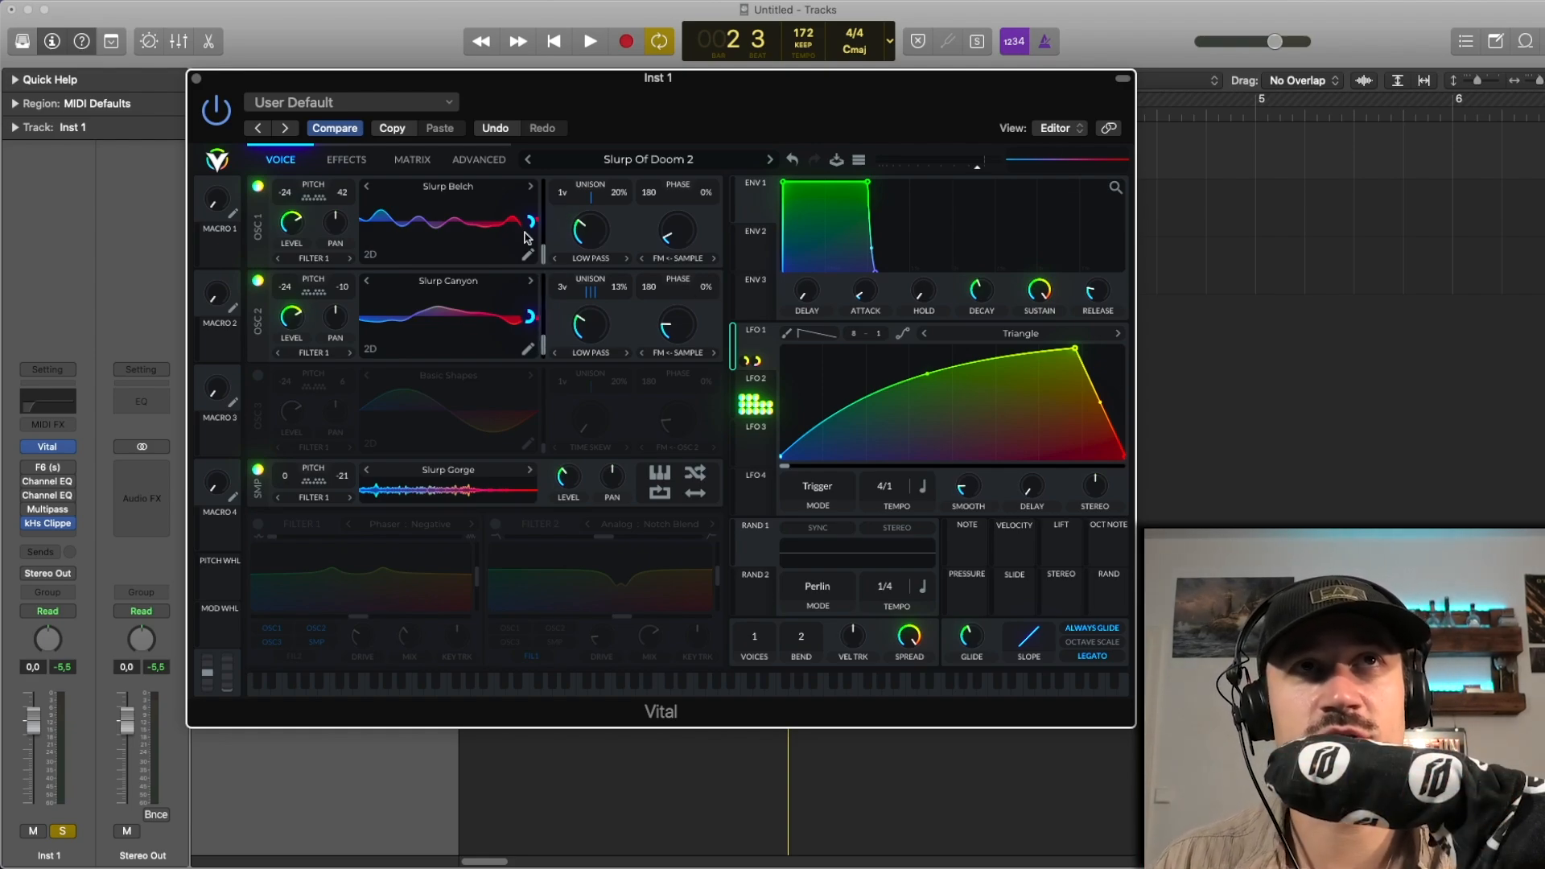
Step: Show LFO 2 with its modulation targets and play the loop to hear its effect on the oscillators' low-pass amounts
click(763, 370)
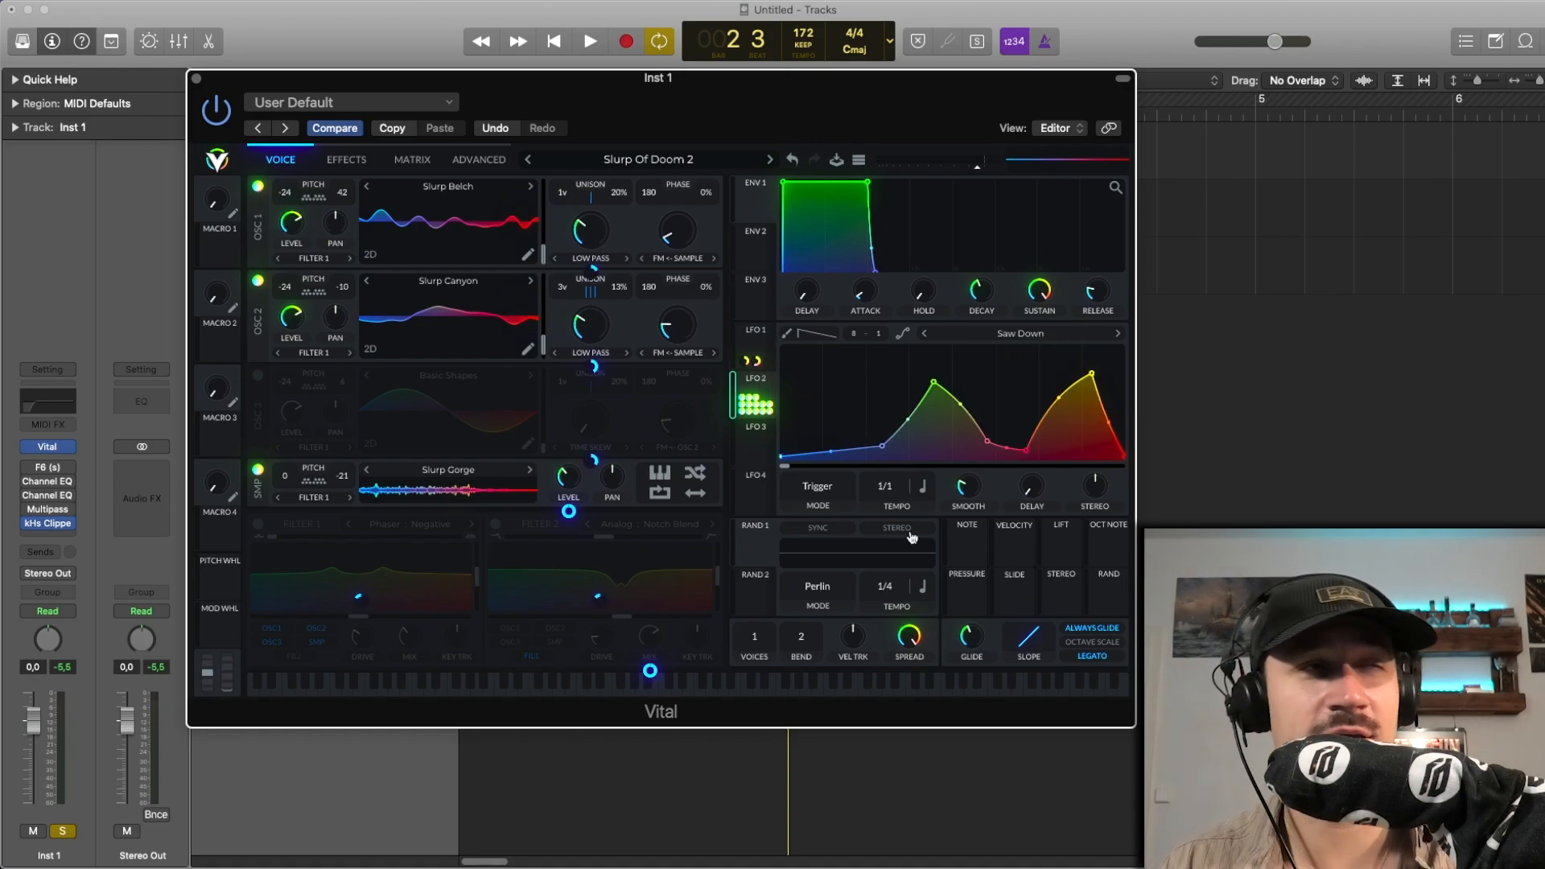
key(space)
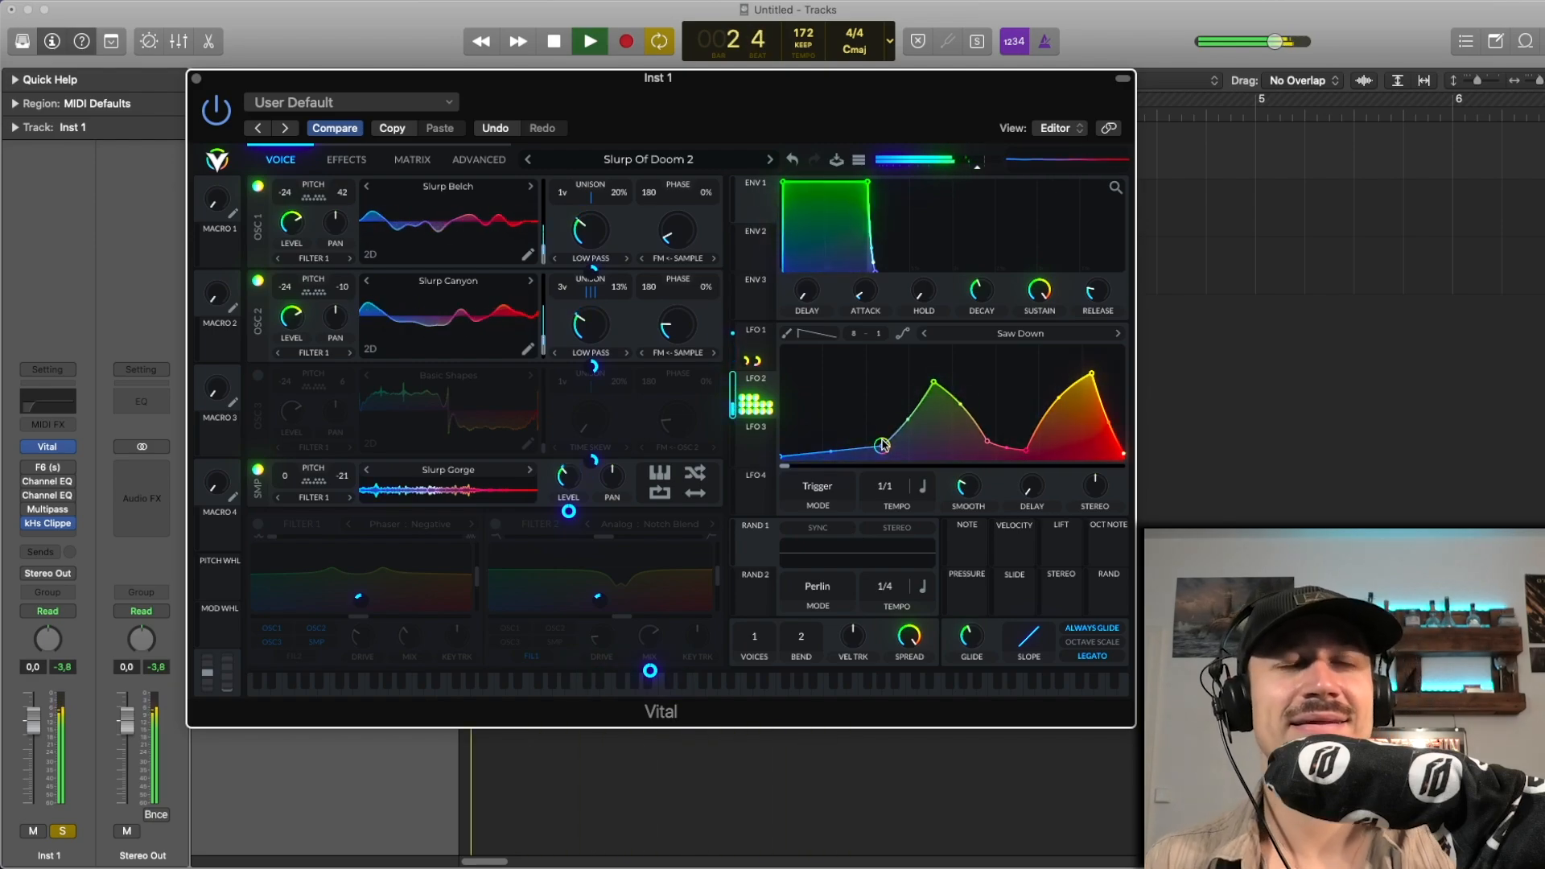
key(space)
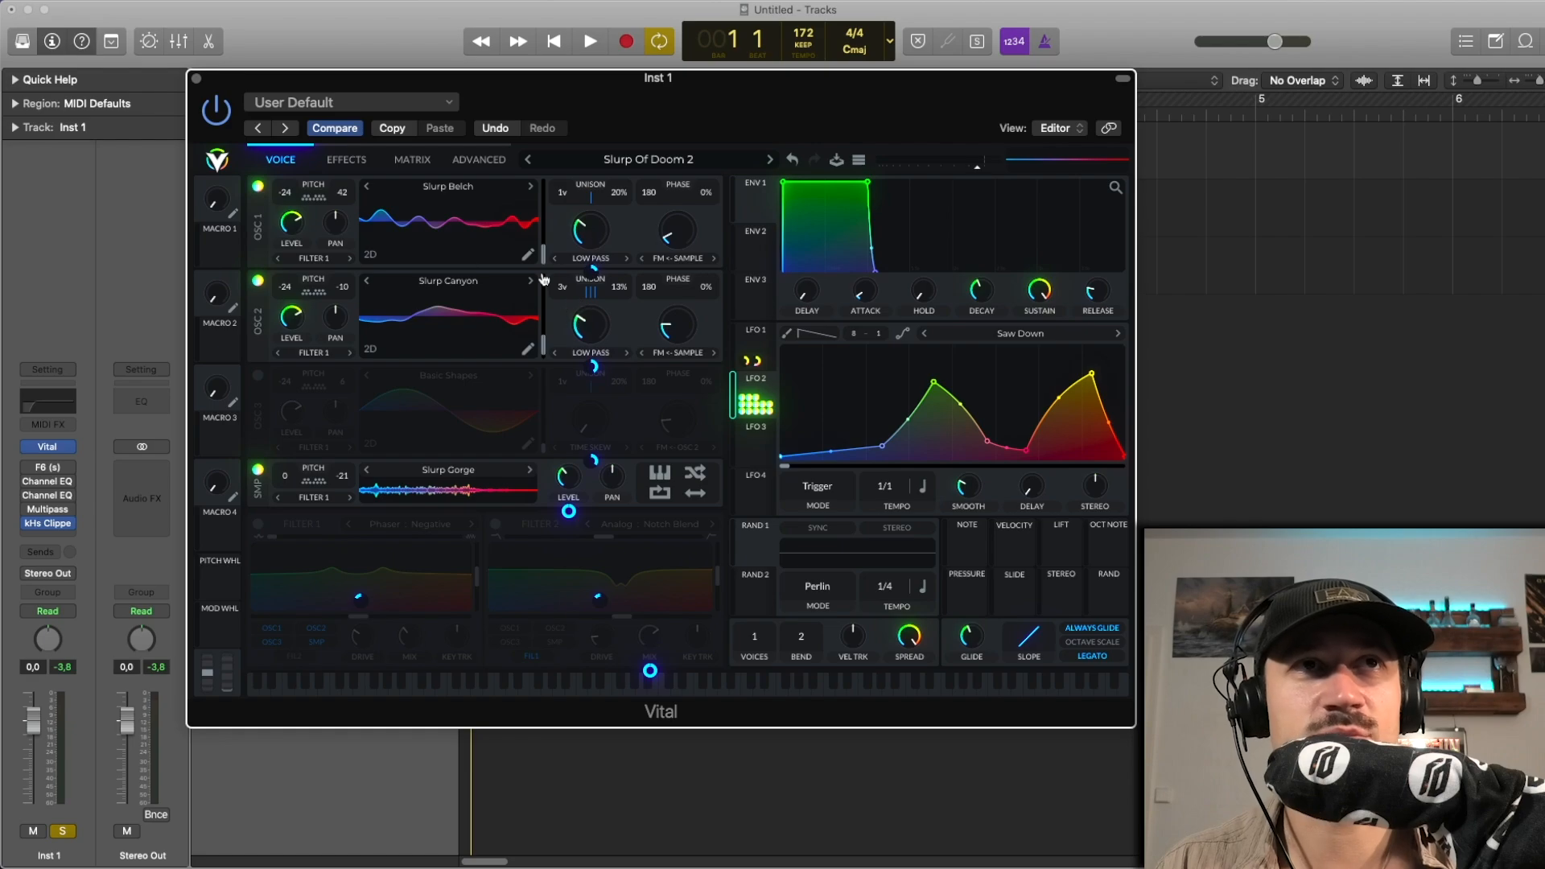
key(space)
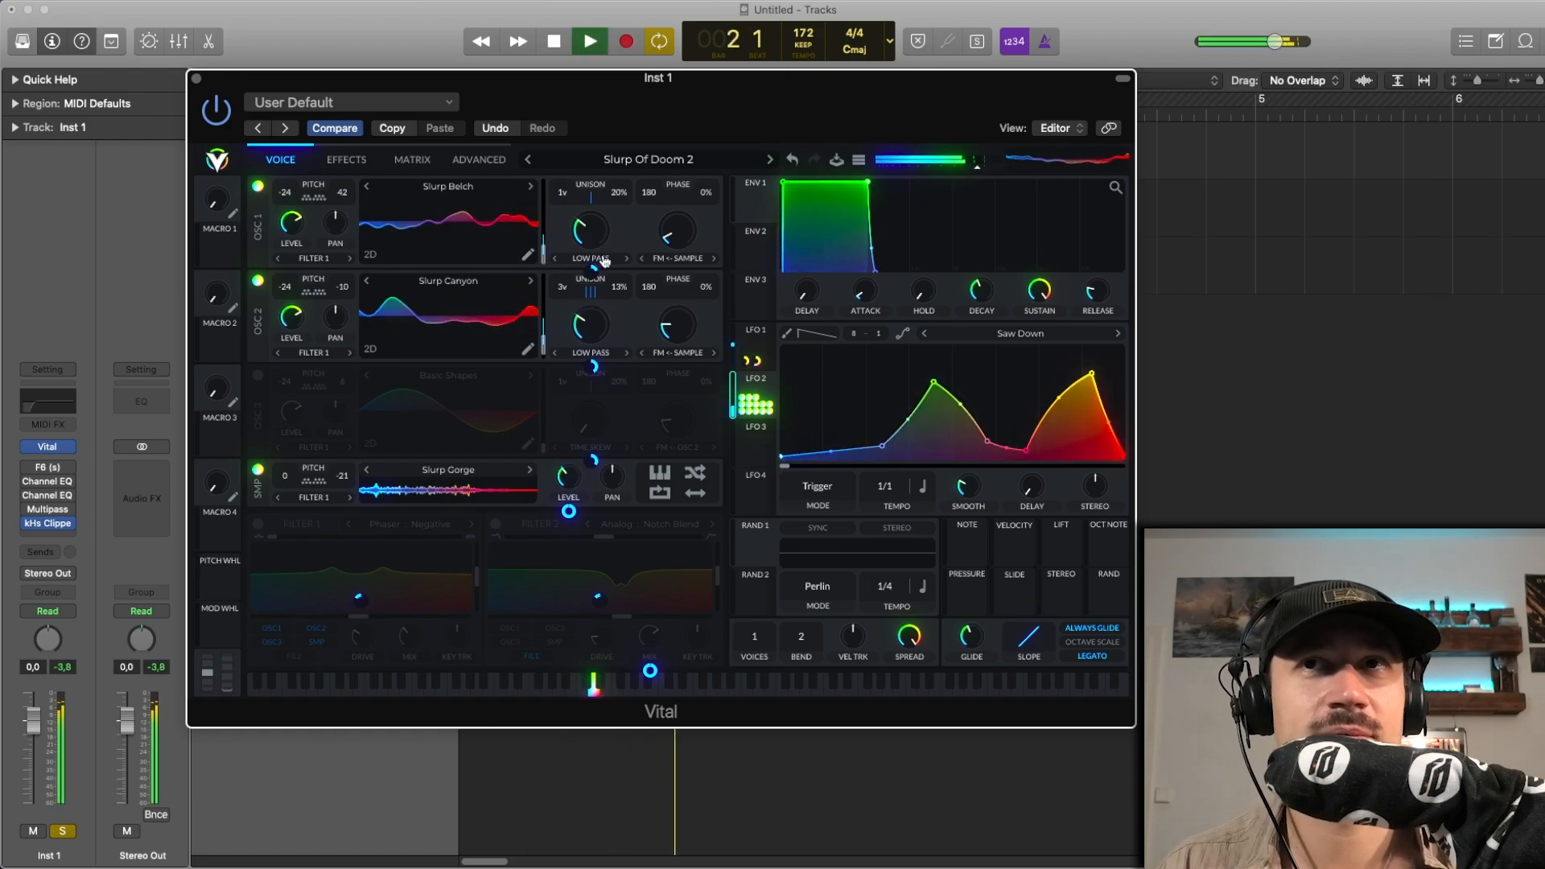
key(space)
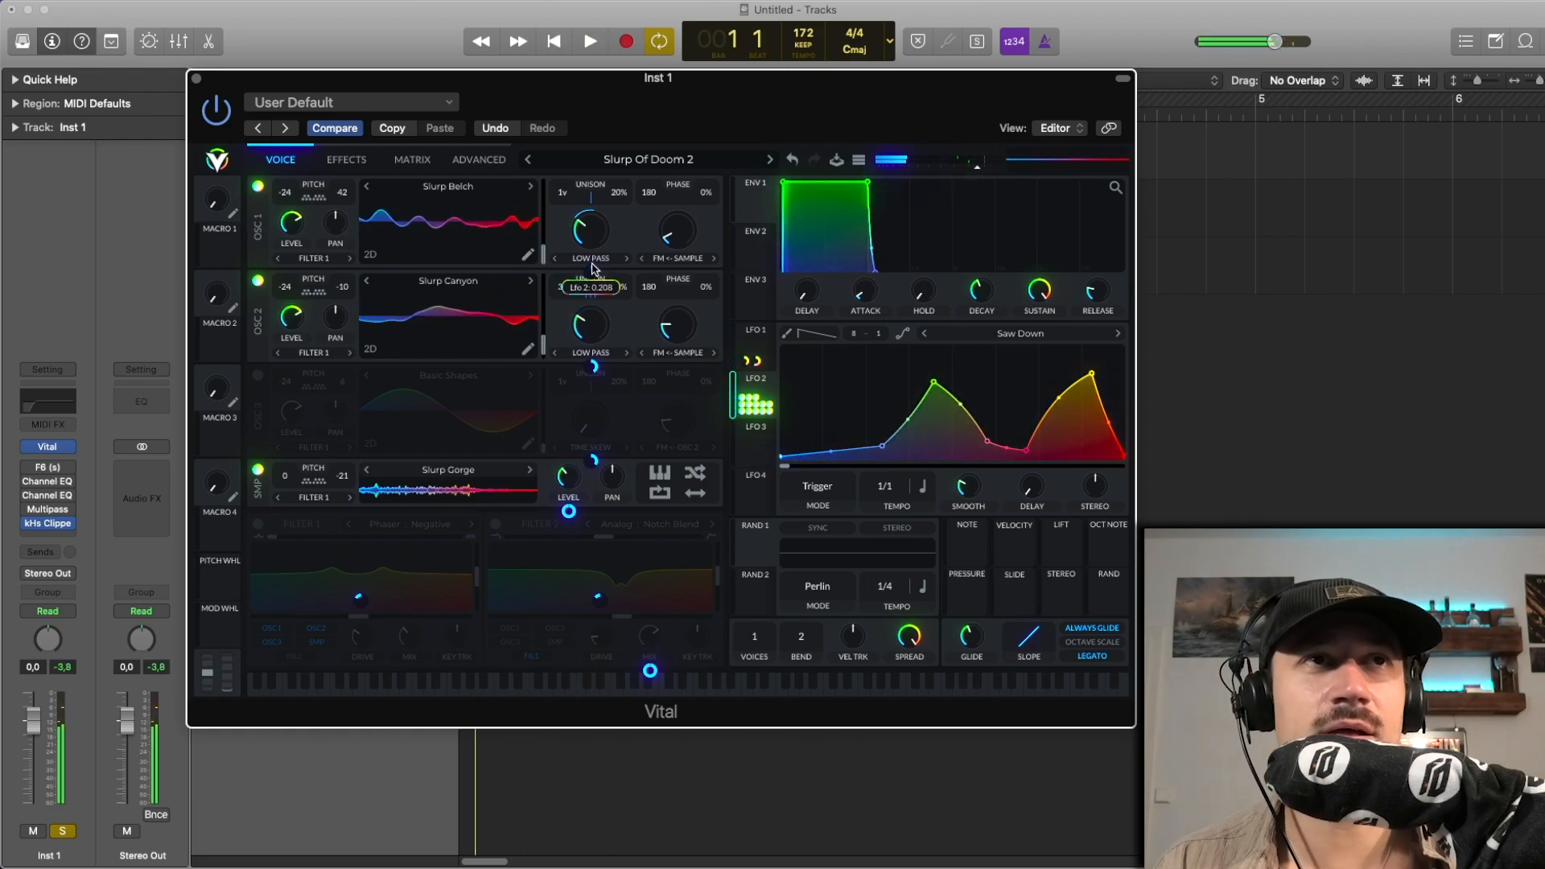
Step: Switch oscillator 3 back on and play the loop to compare the sound with and without its Basic Shapes layer
click(258, 376)
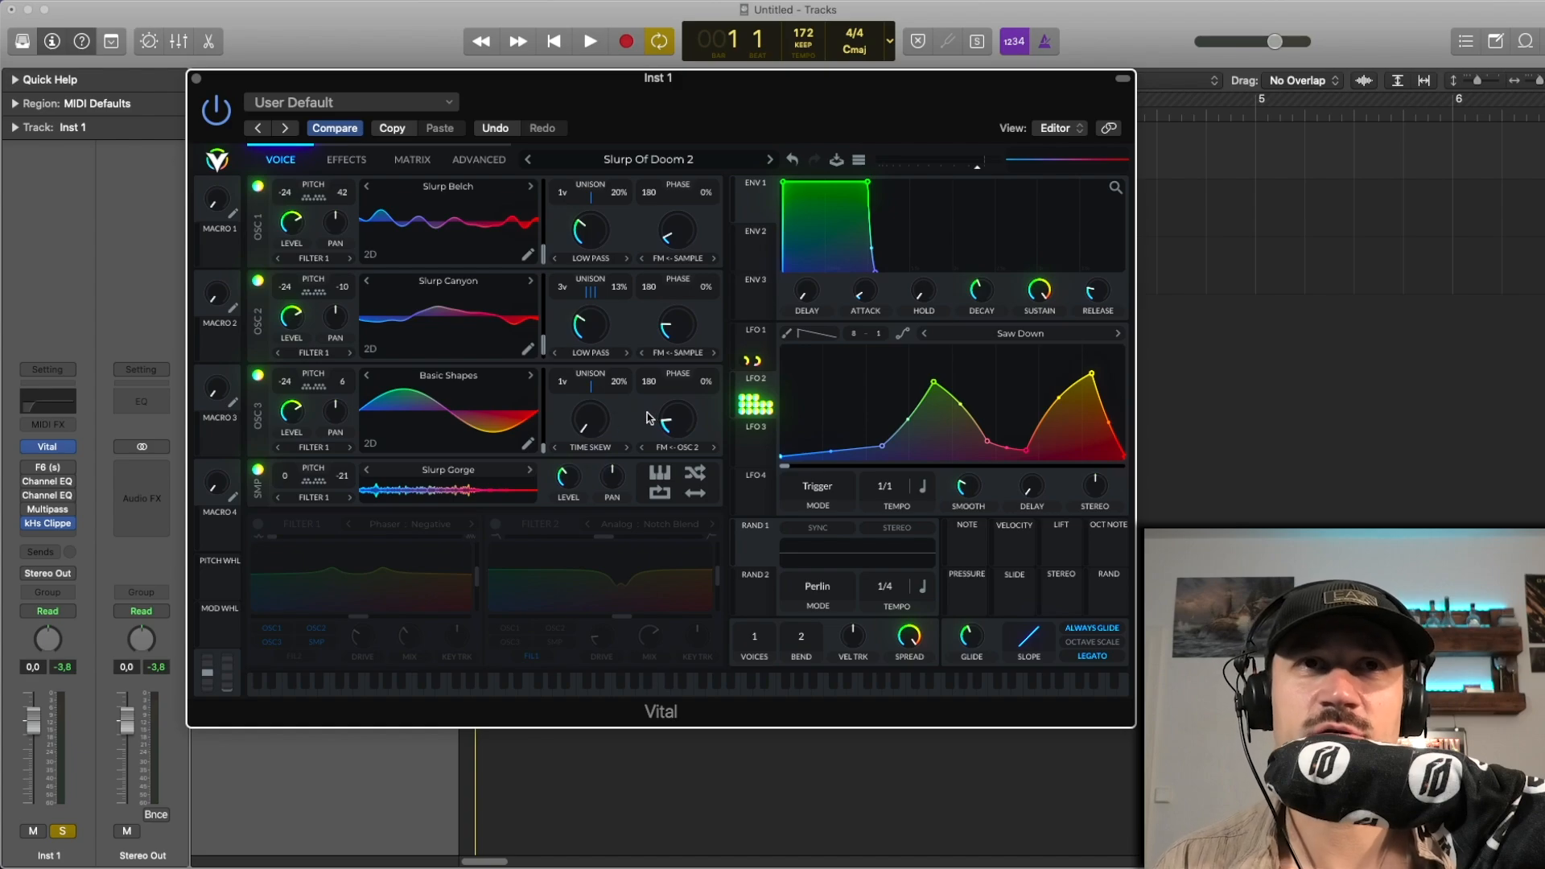
mouse_move(588, 437)
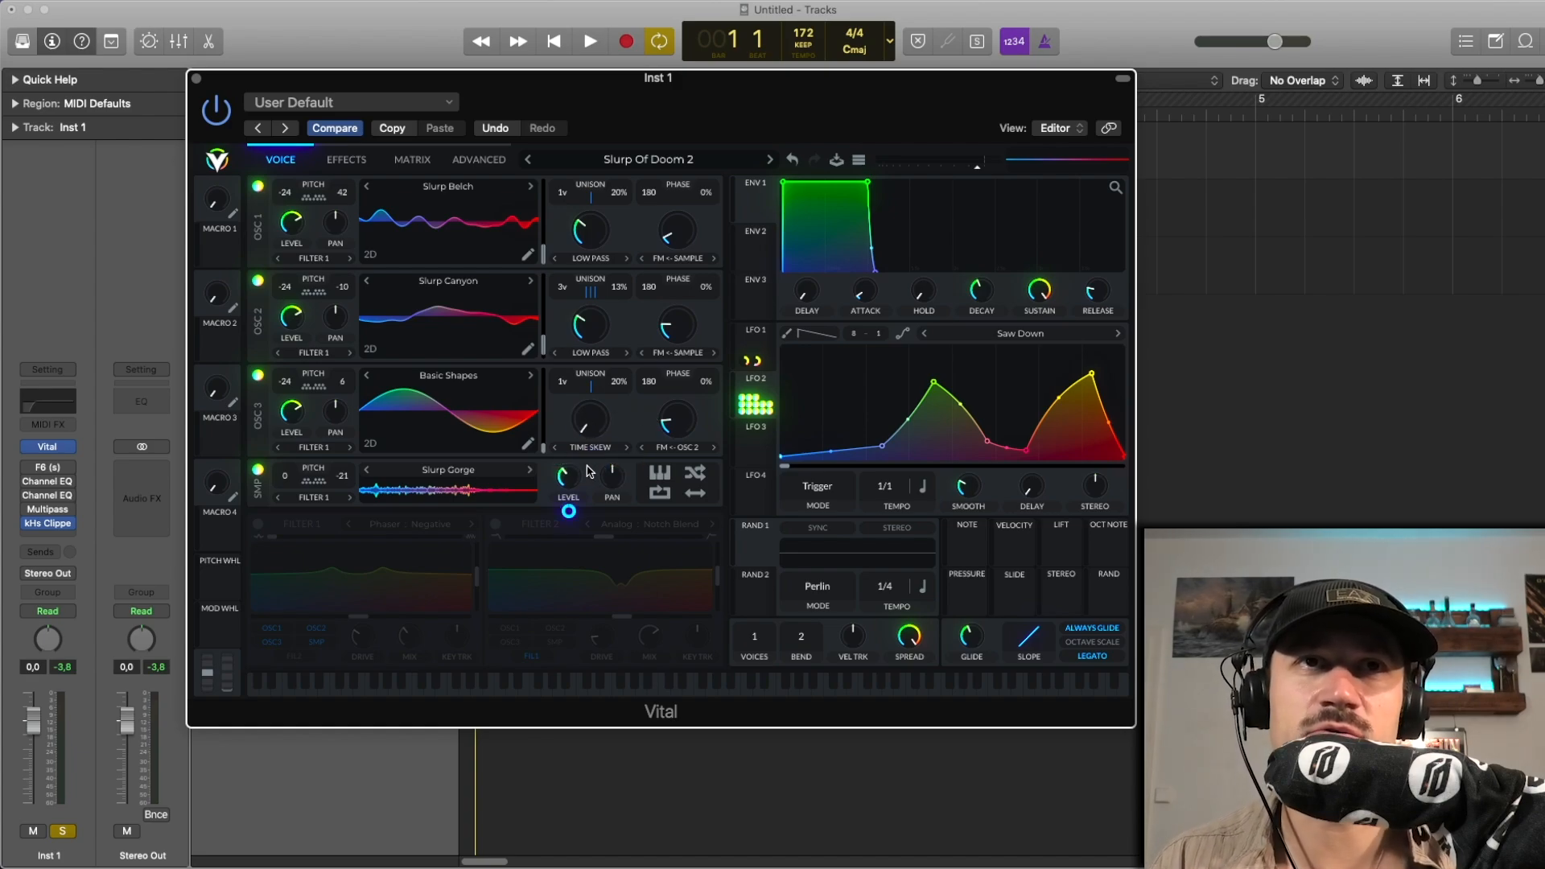
key(space)
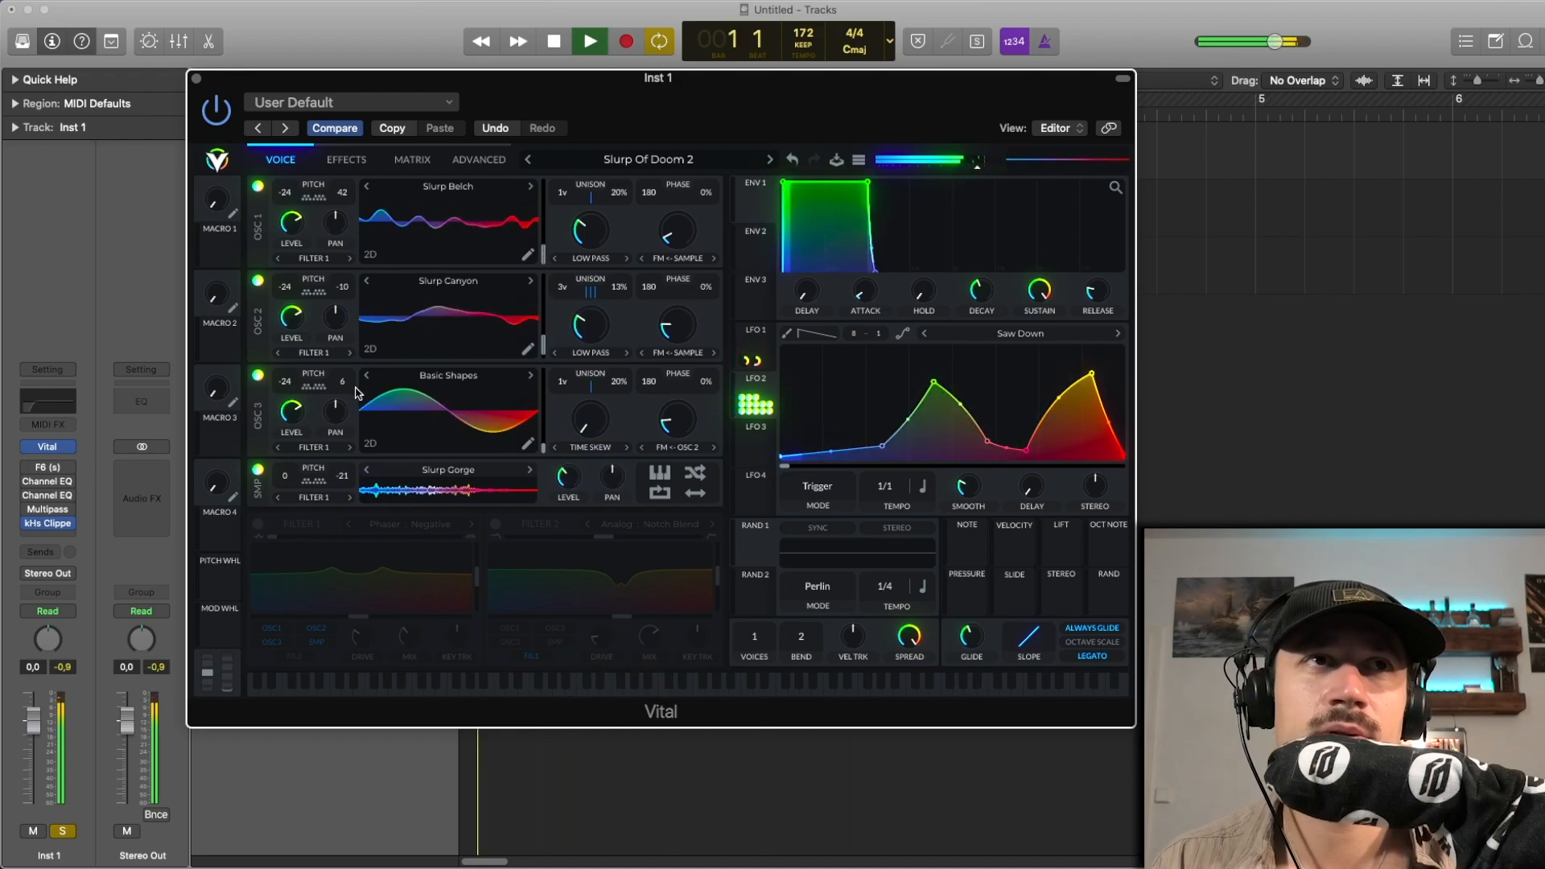
click(258, 375)
click(257, 375)
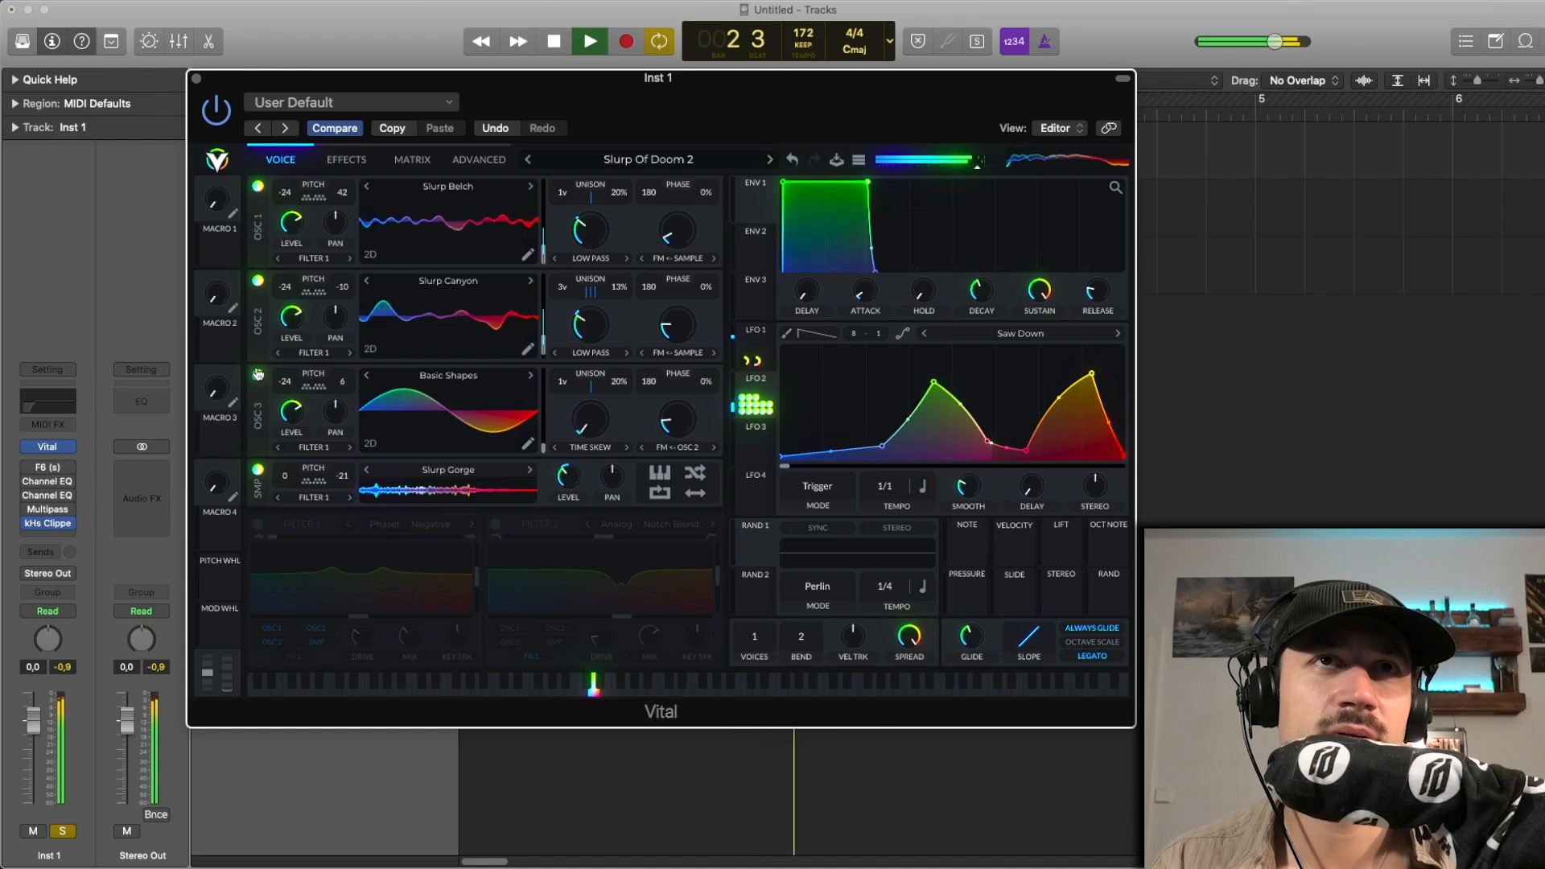
key(space)
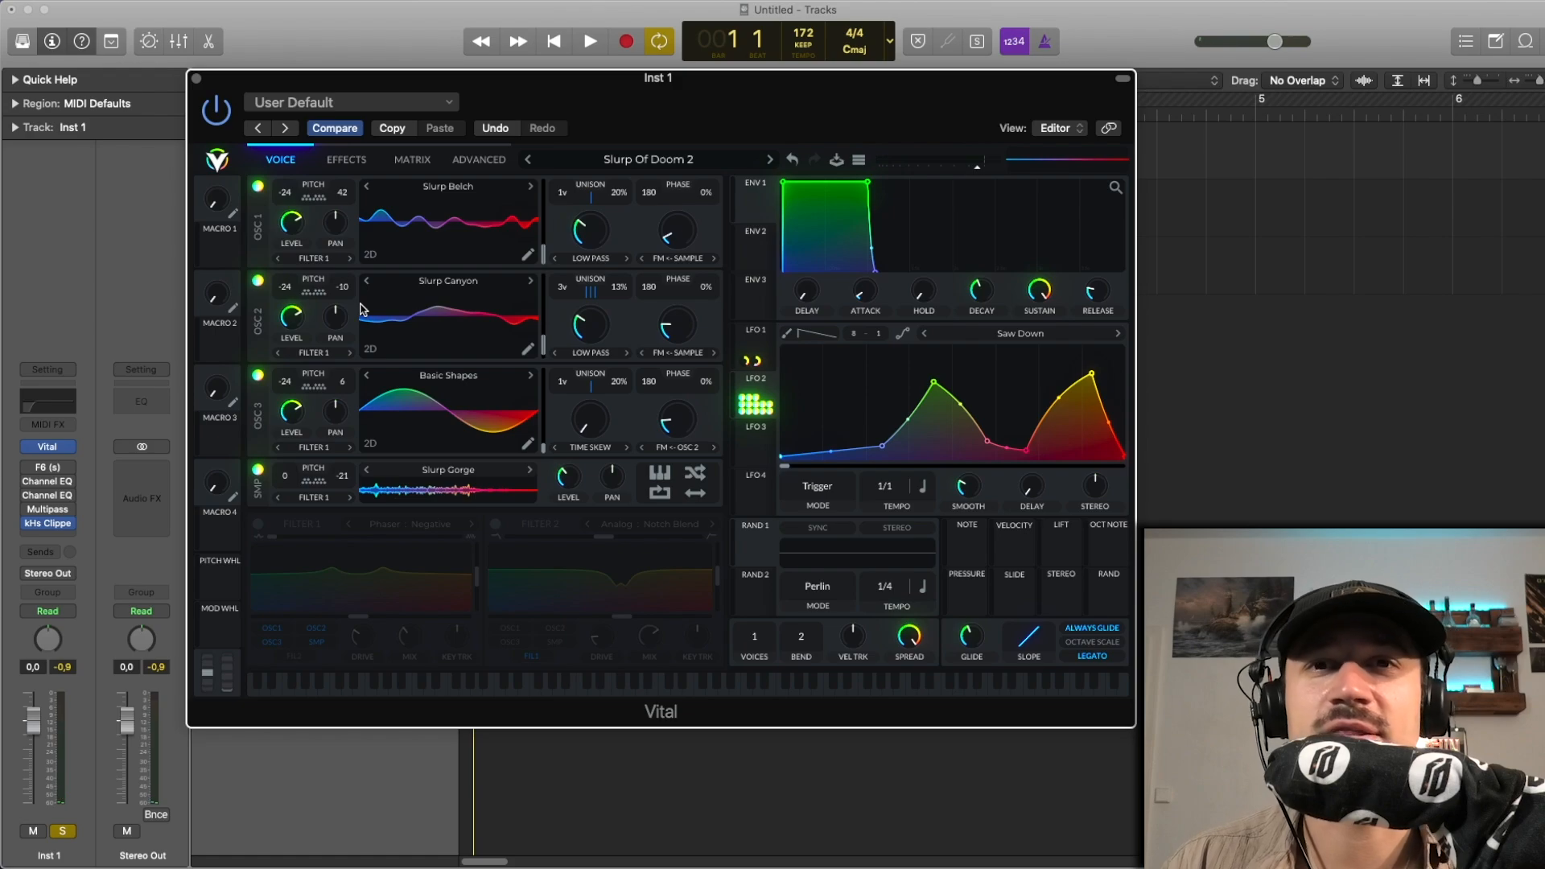
Step: Switch filter 1, the negative phaser, back on for the three oscillators and the sampler
click(257, 525)
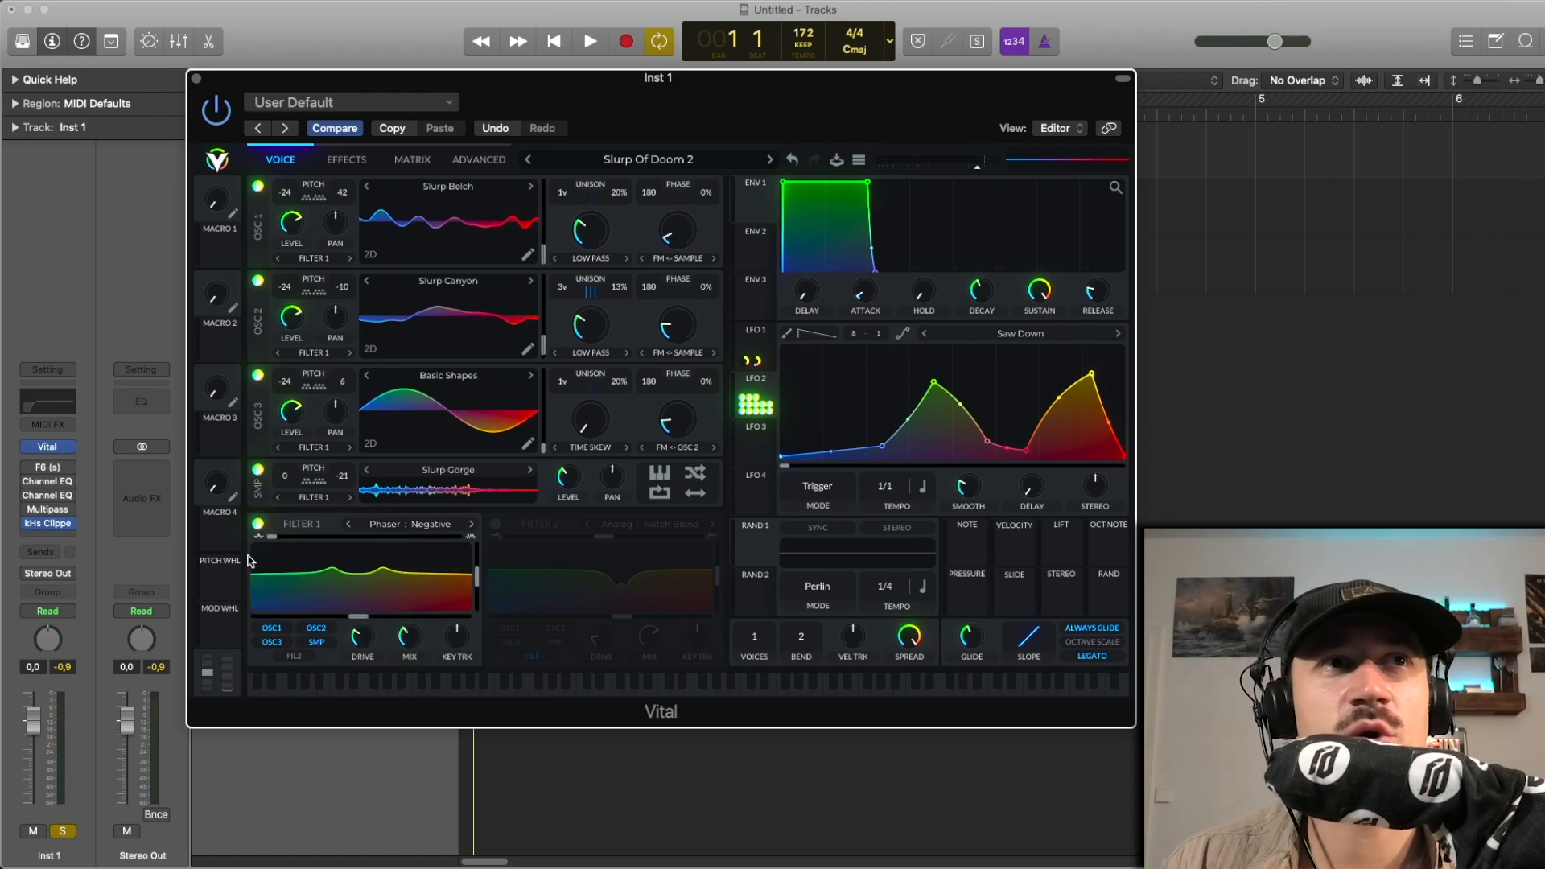
click(256, 525)
click(258, 524)
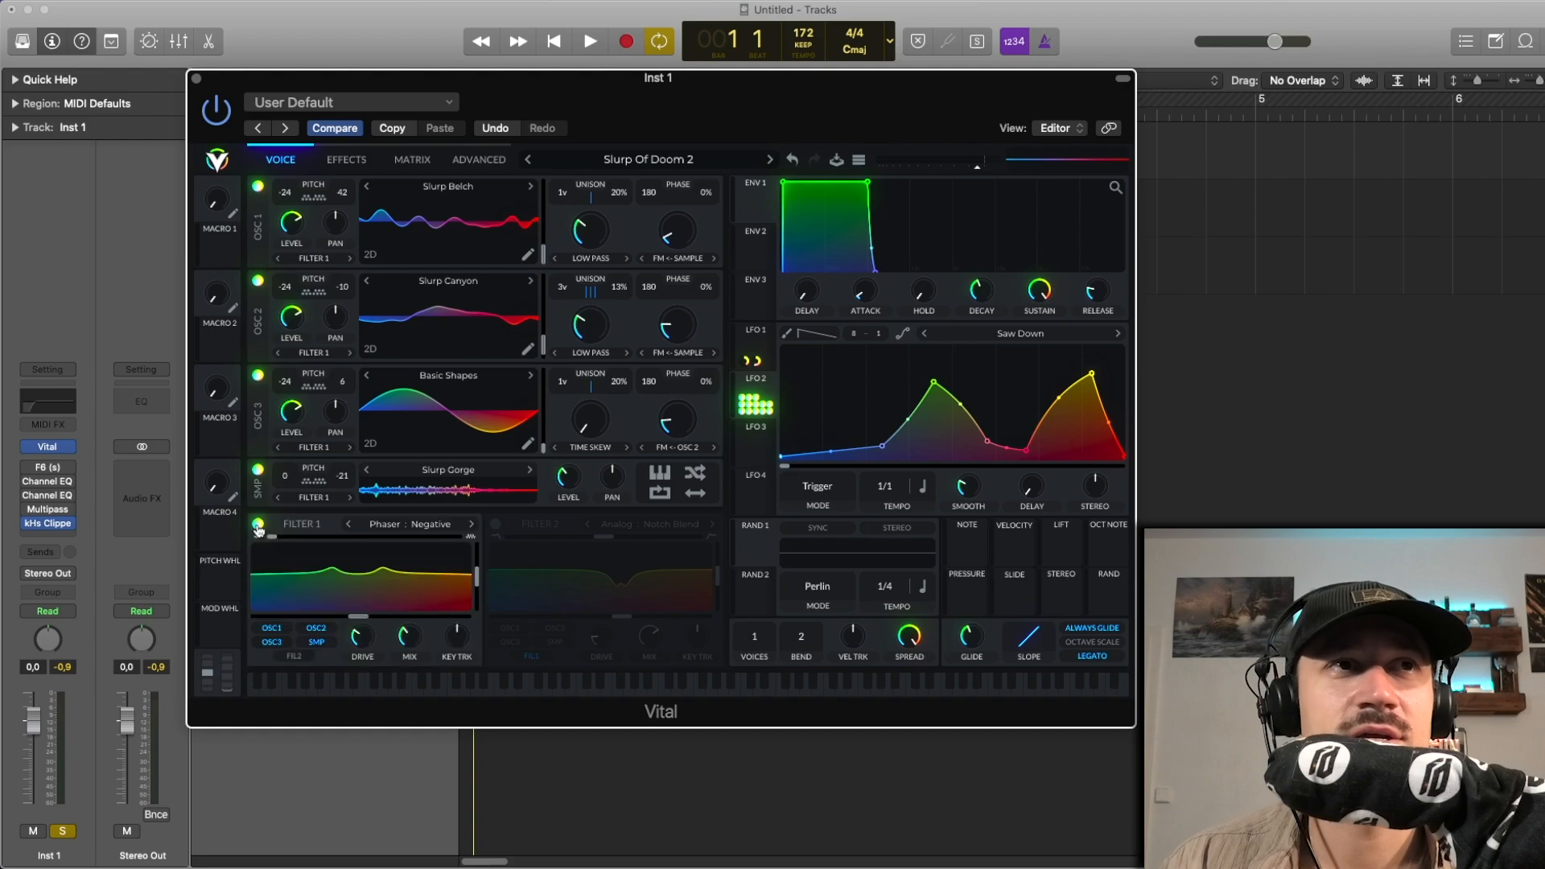
double_click(284, 474)
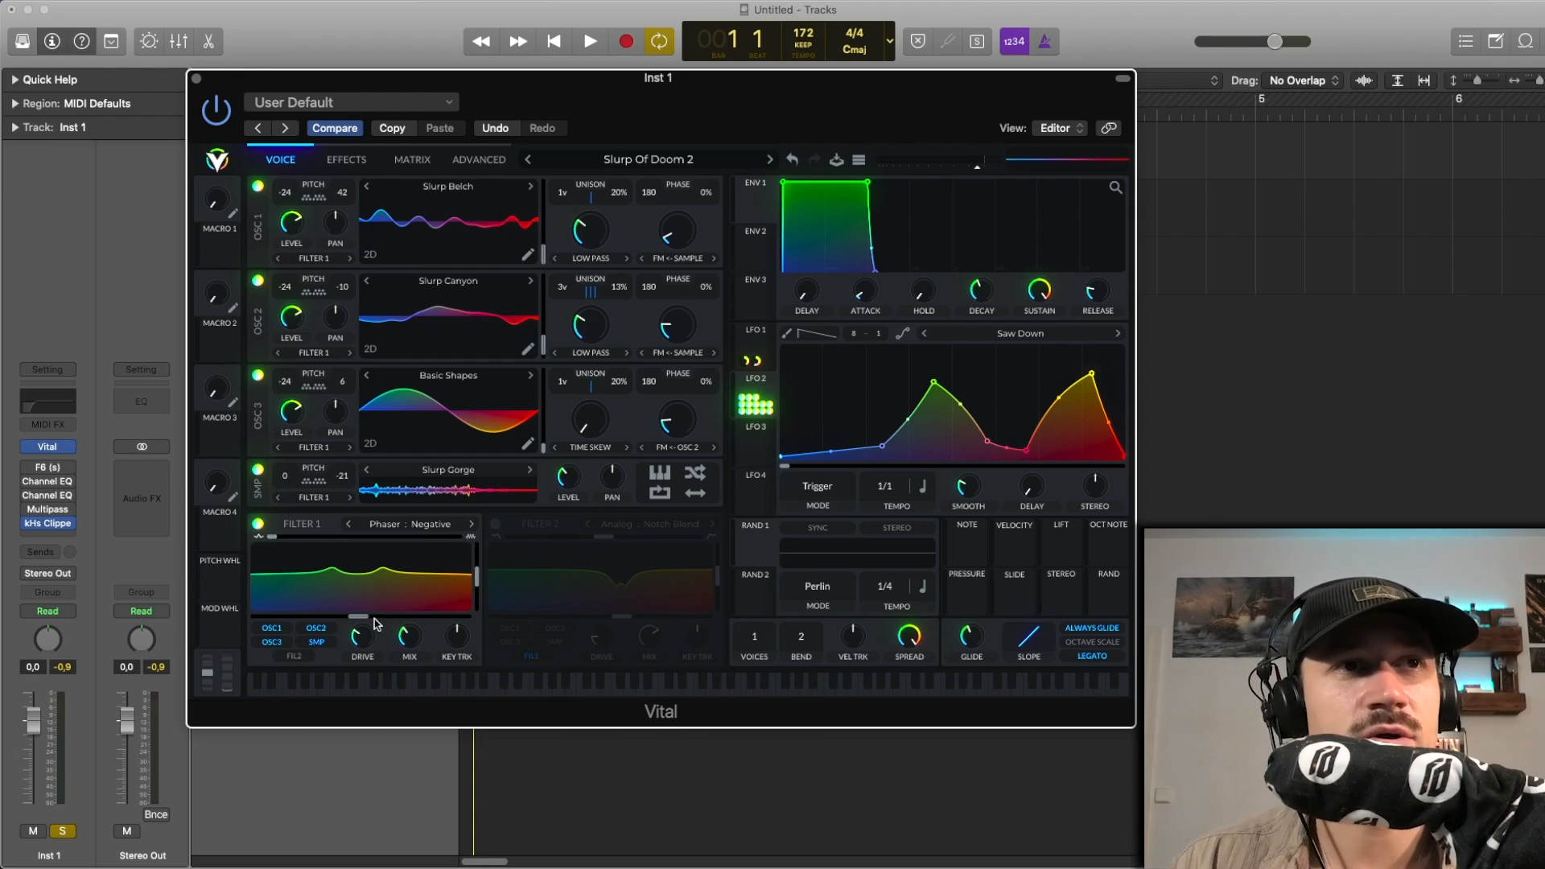
Step: Play the loop to compare the sound with filter 1 bypassed and active, leaving the filter on
key(space)
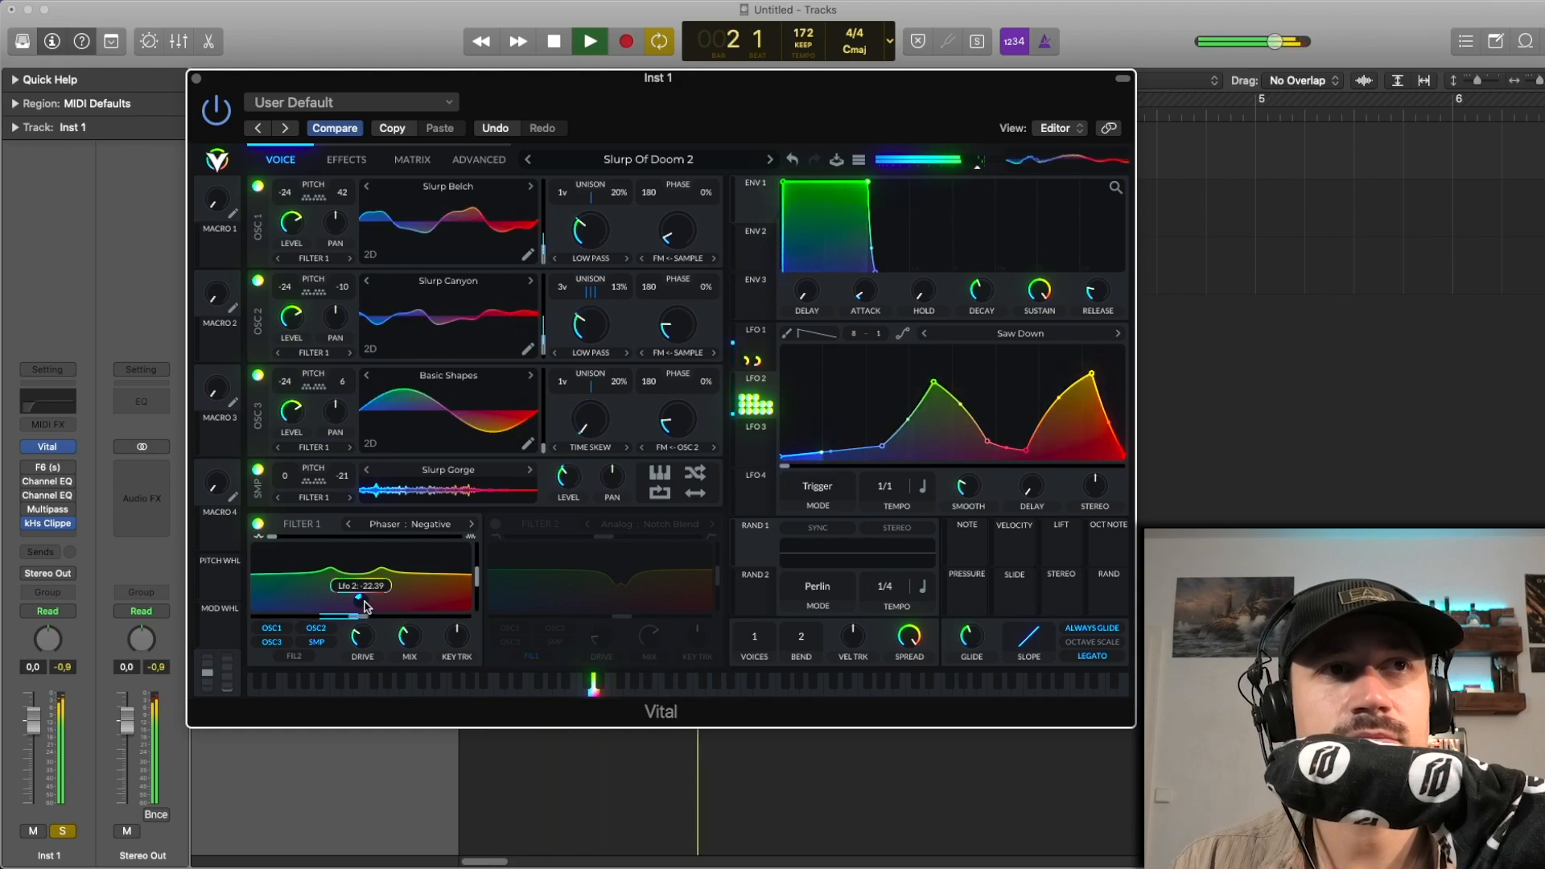
key(space)
click(257, 525)
key(space)
click(257, 524)
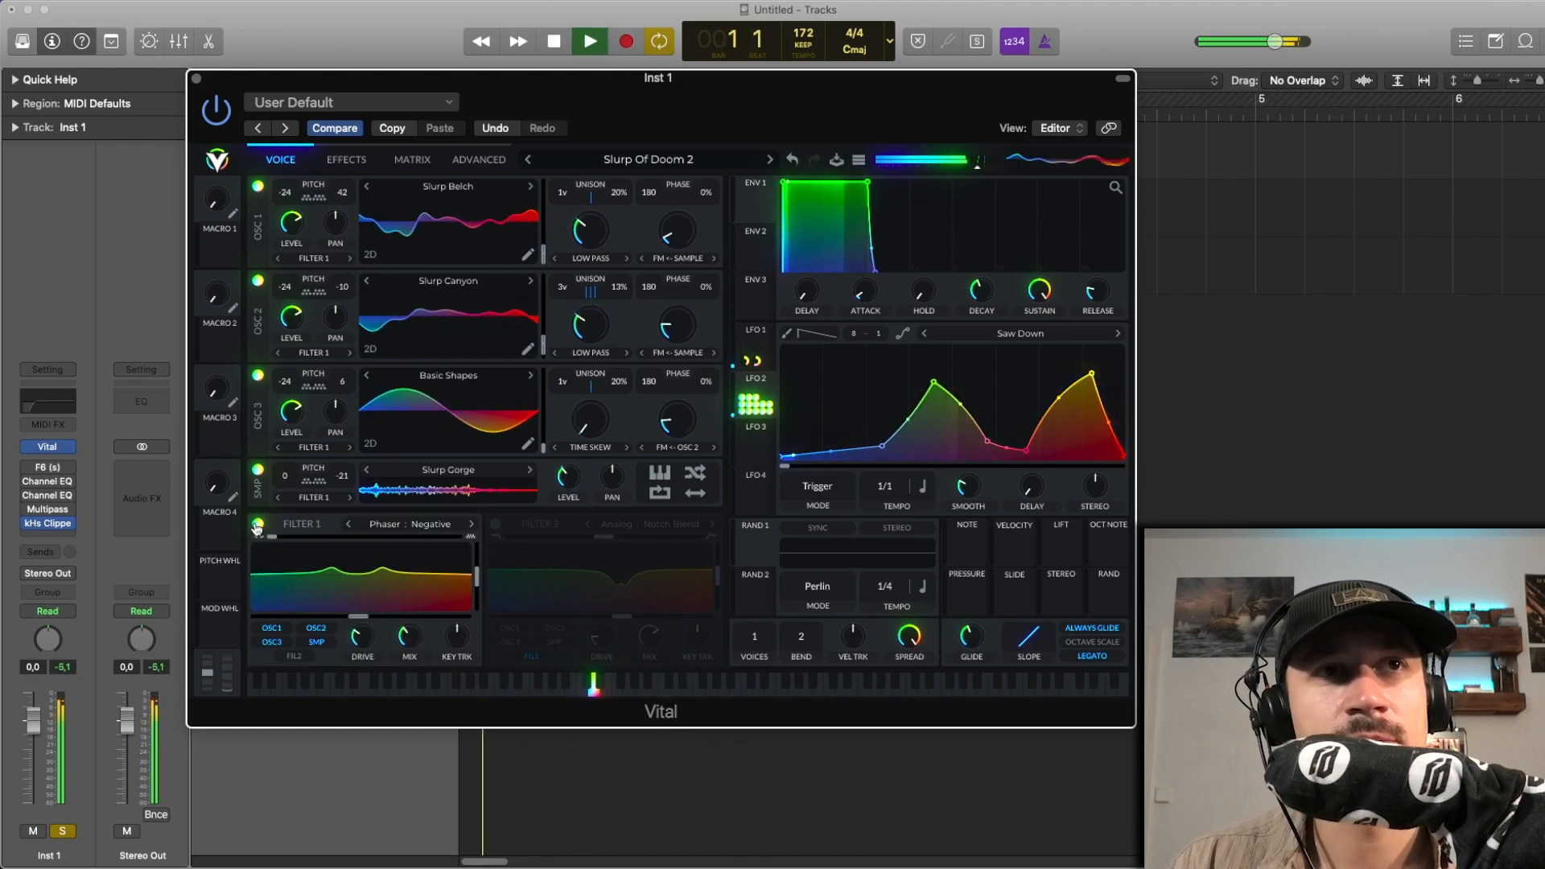
key(space)
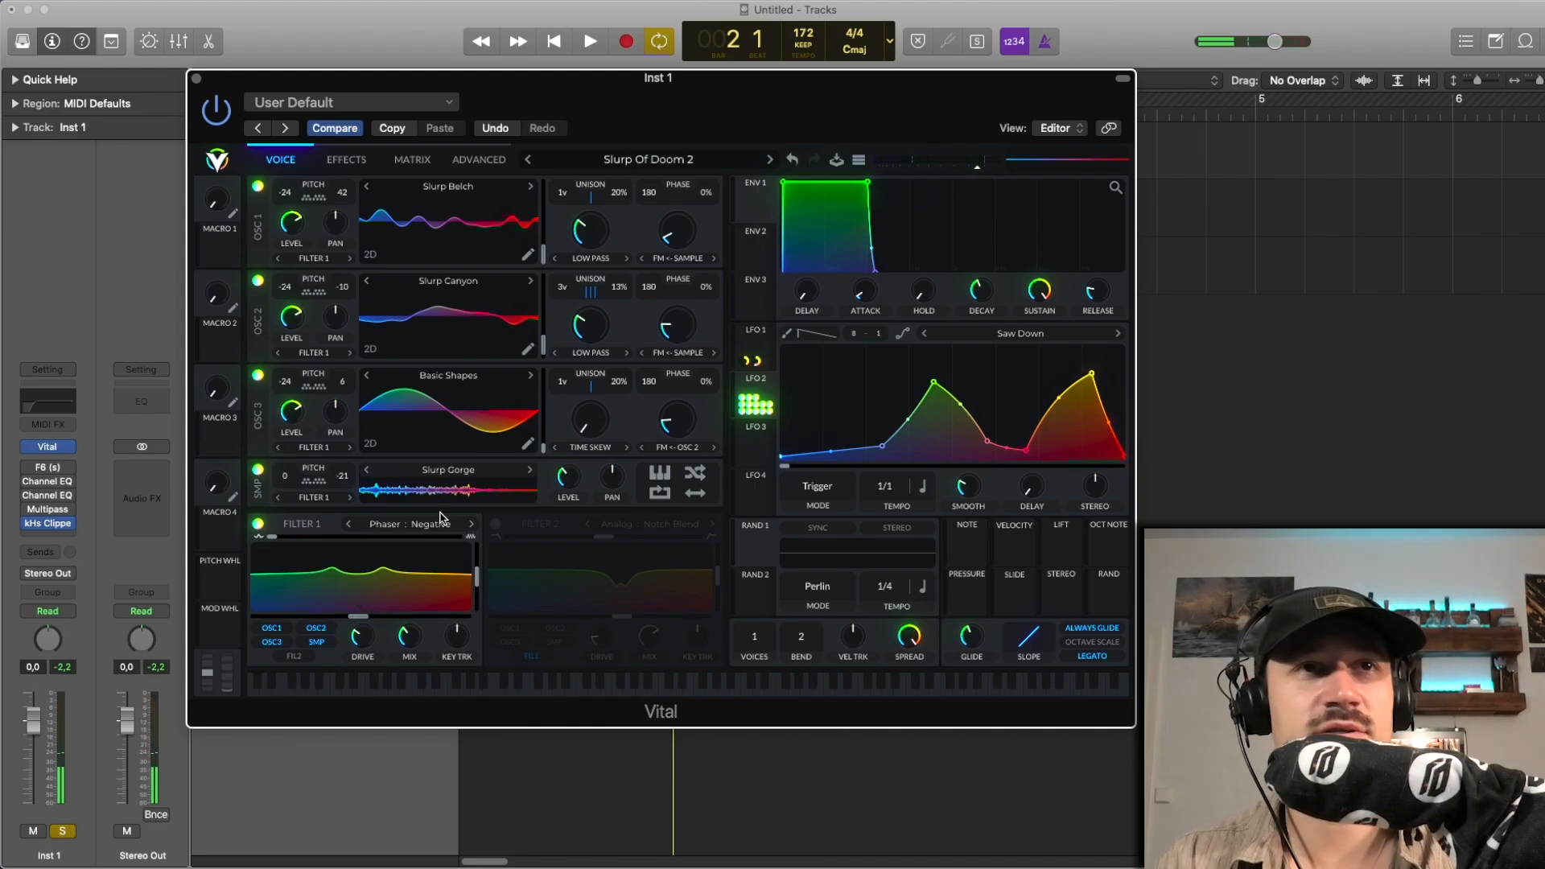
key(space)
key(space)
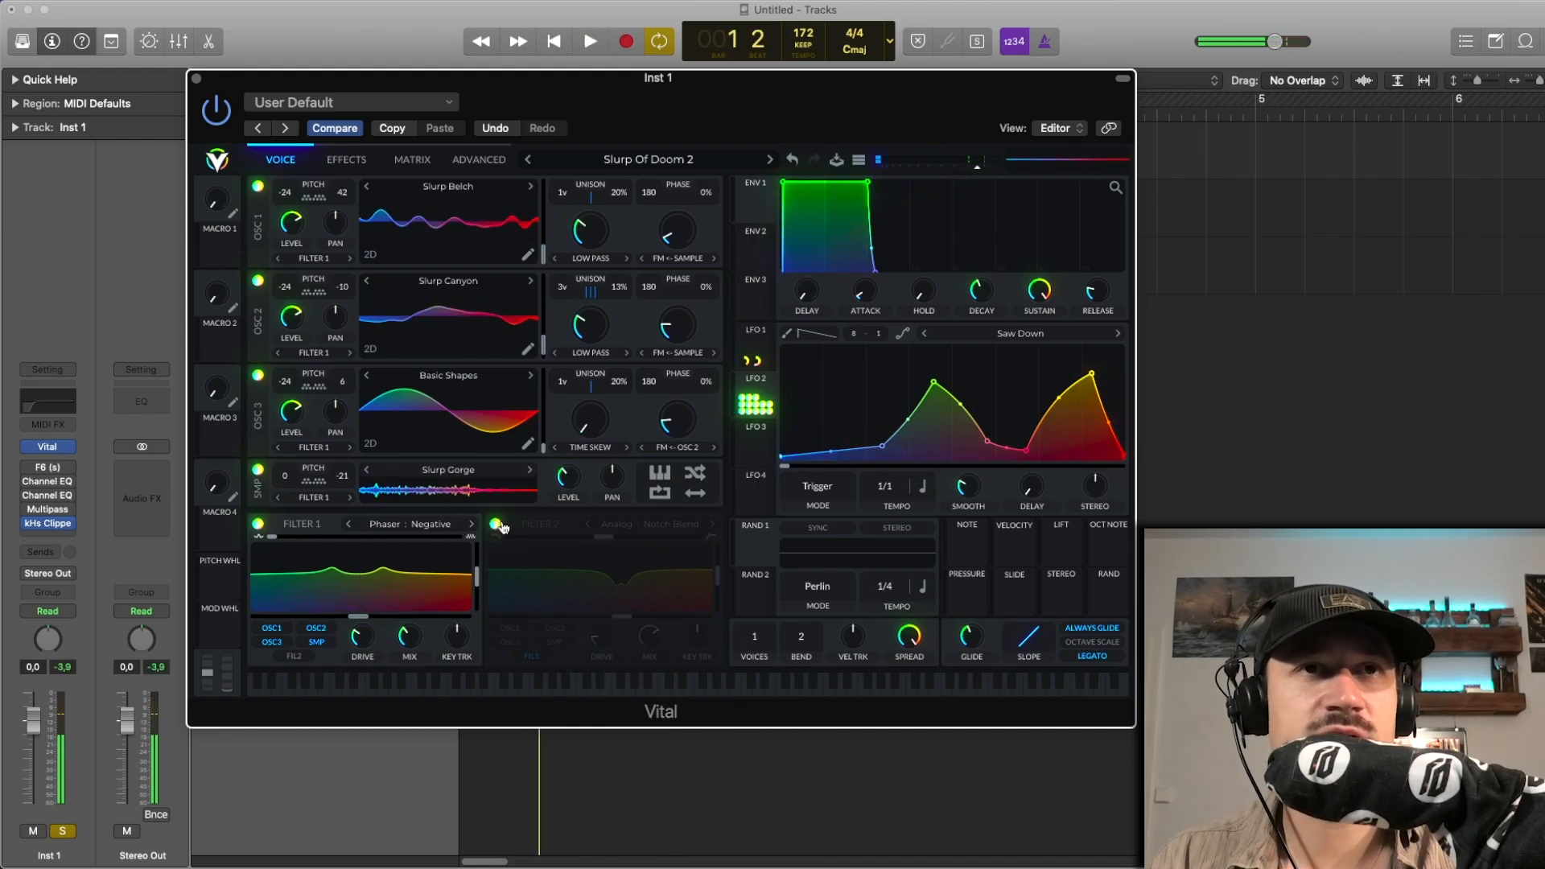
Step: Switch filter 2, the analog notch blend fed by filter 1, back on and play the loop to hear it
click(496, 524)
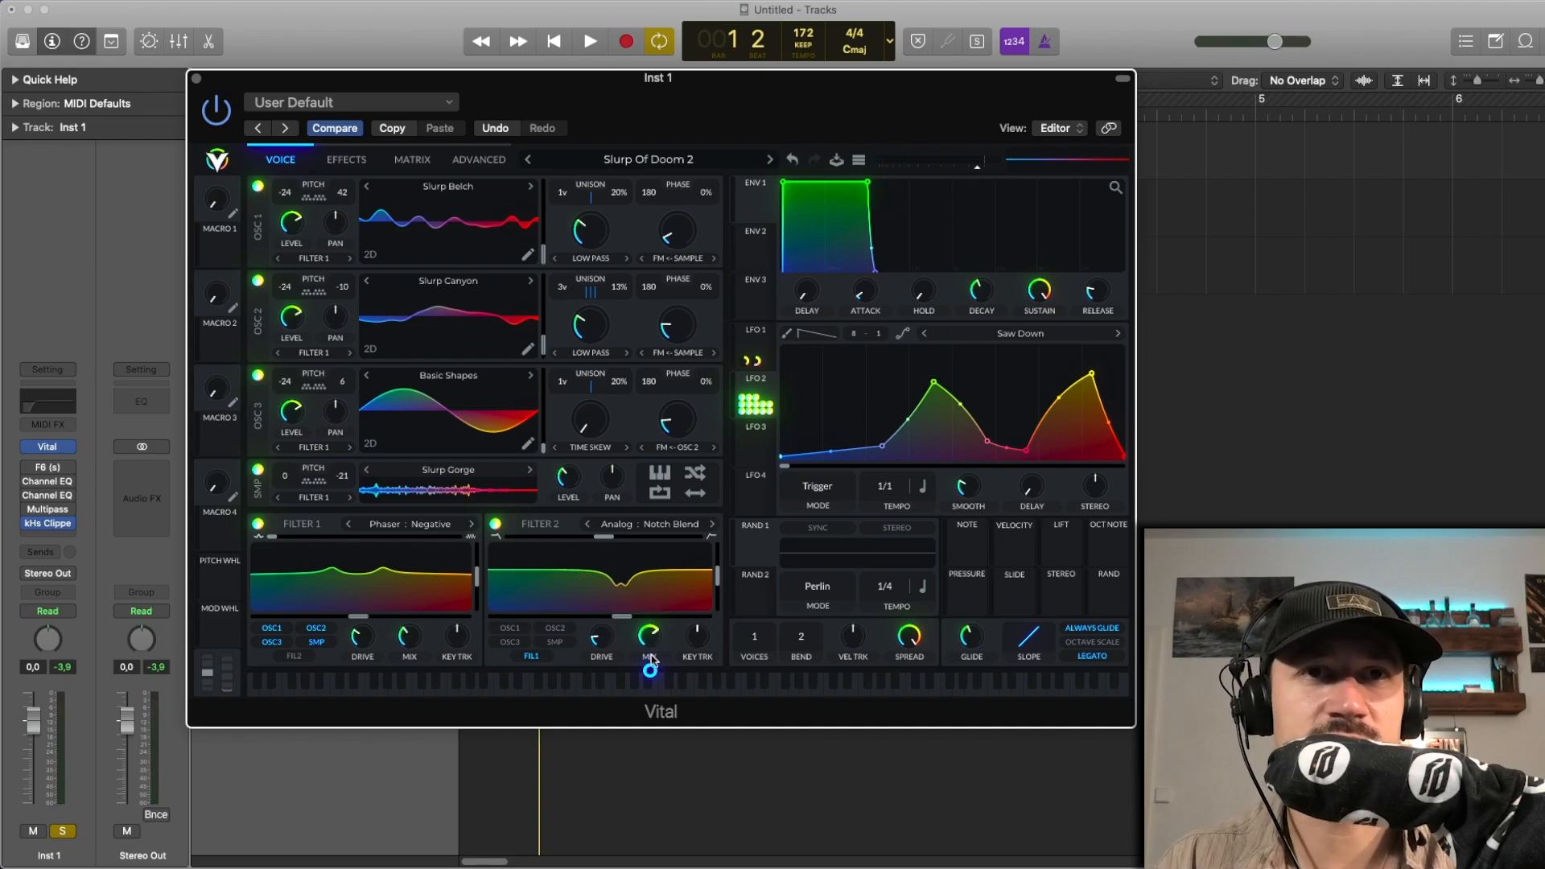
key(space)
key(space)
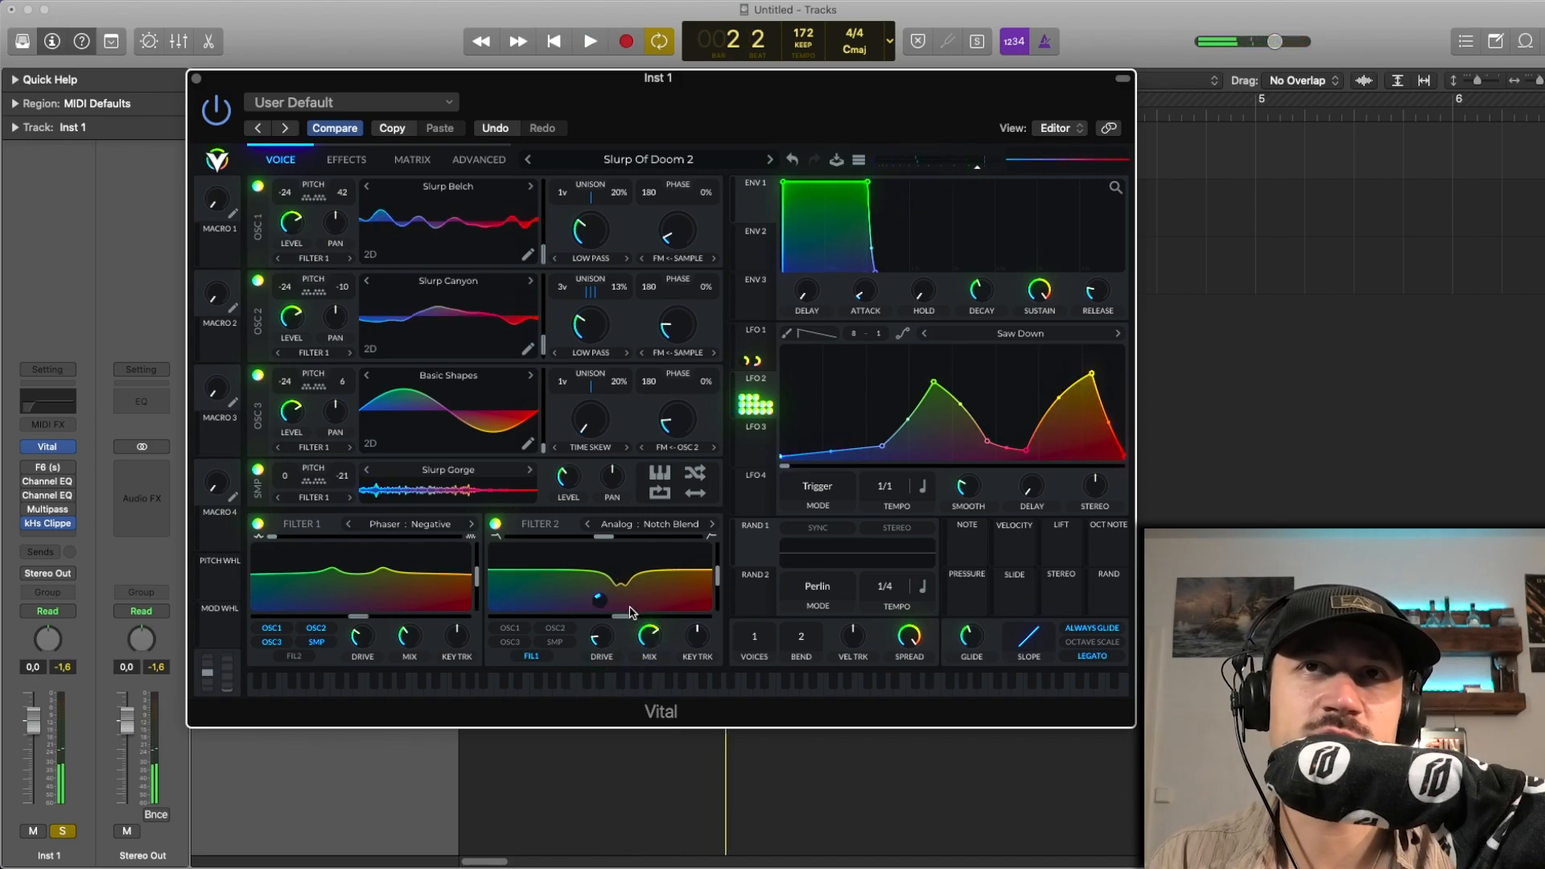
Step: Play the loop to compare the sound with filter 2 bypassed and active, leaving the filter on
mouse_move(607, 608)
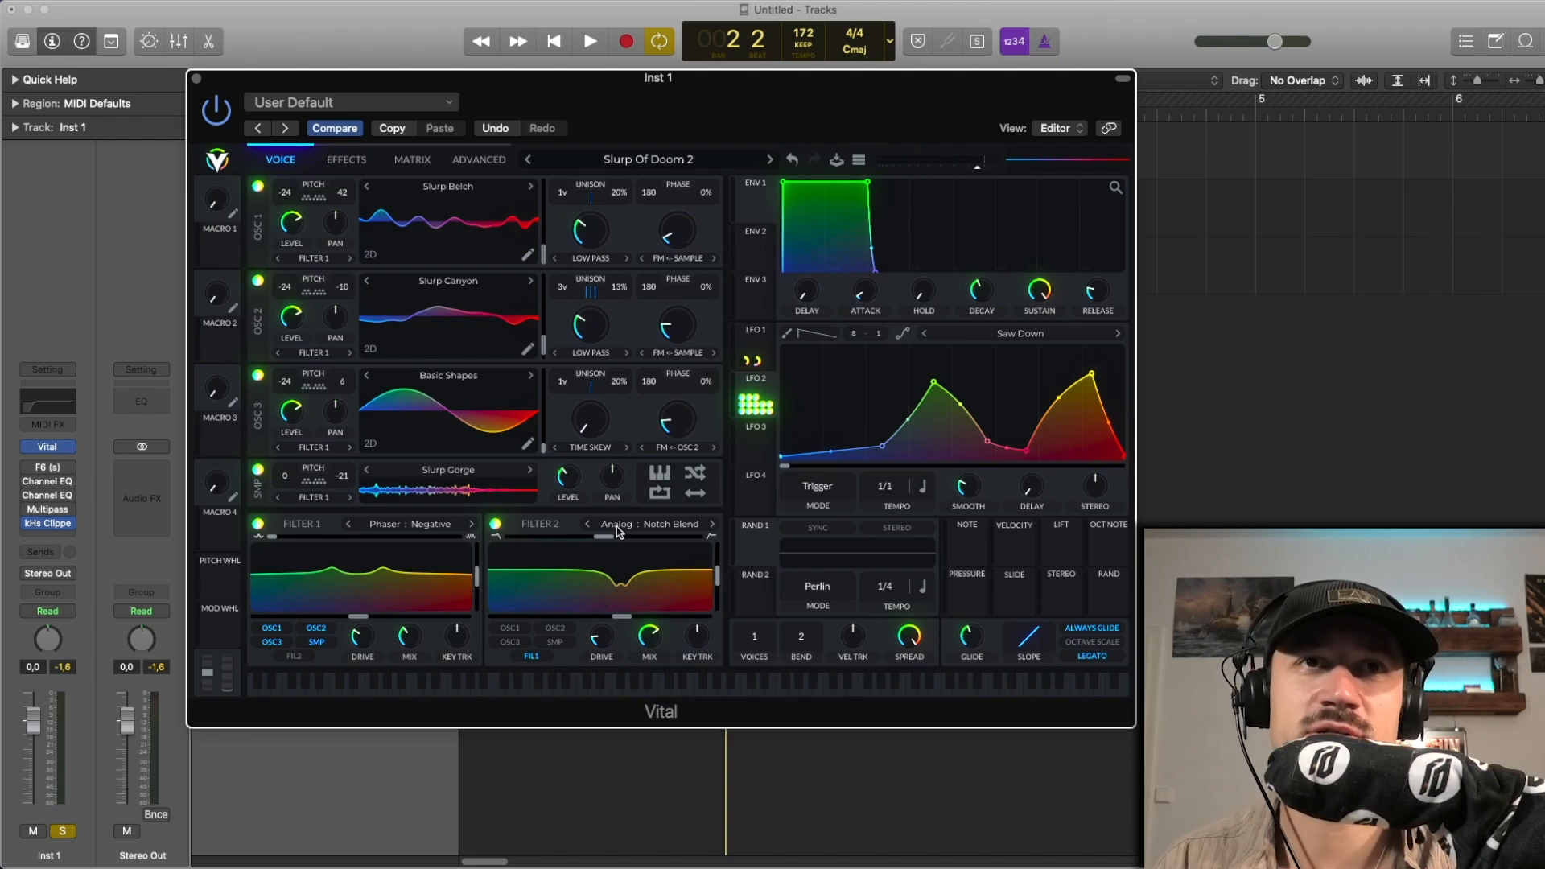
key(space)
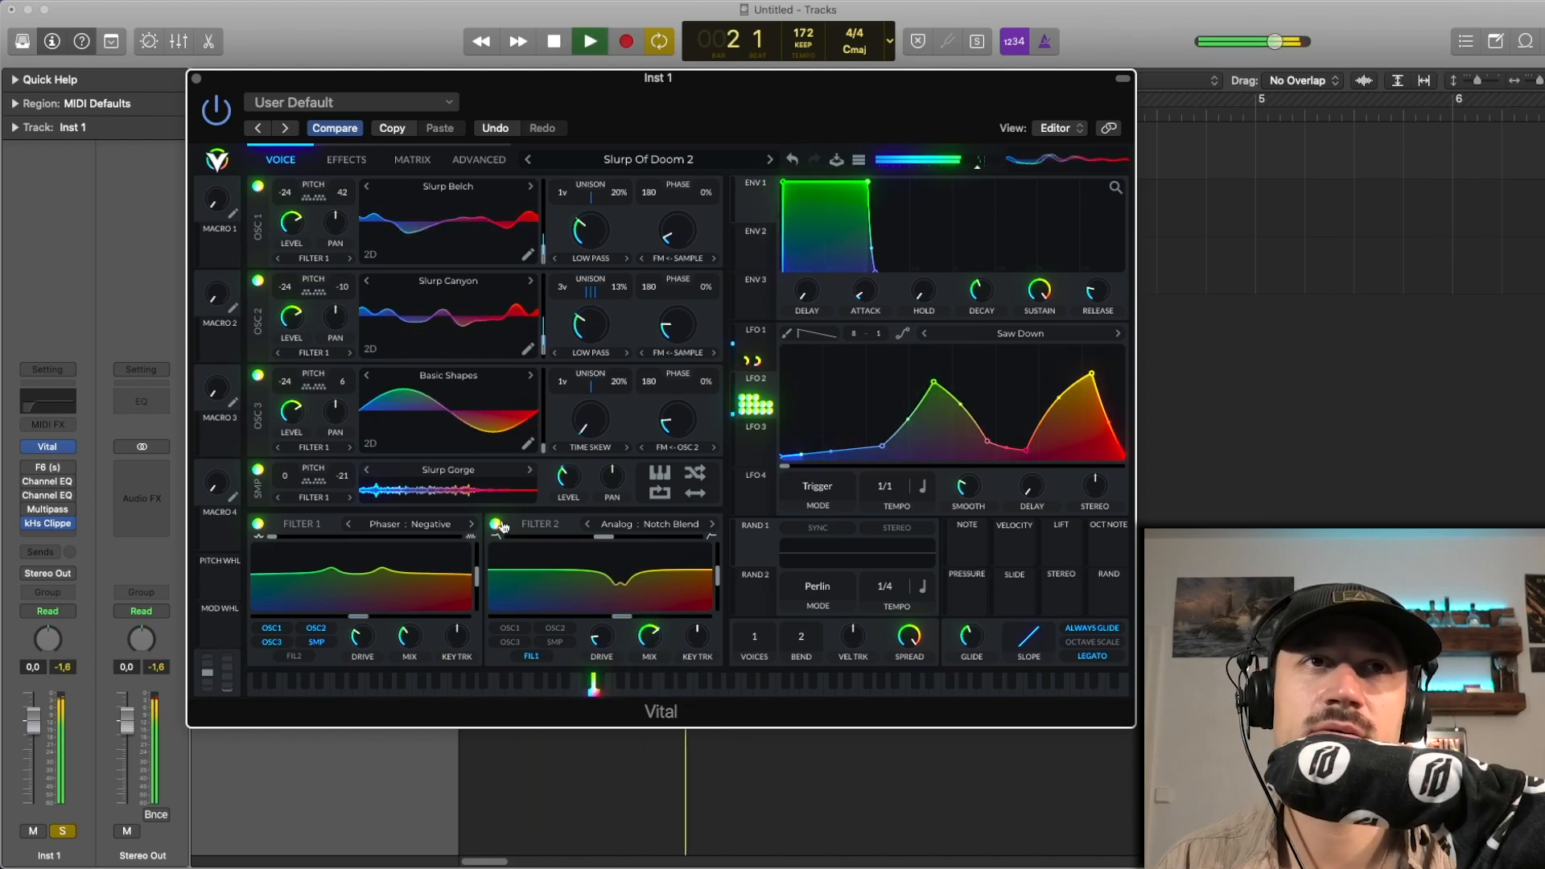
click(497, 524)
click(497, 524)
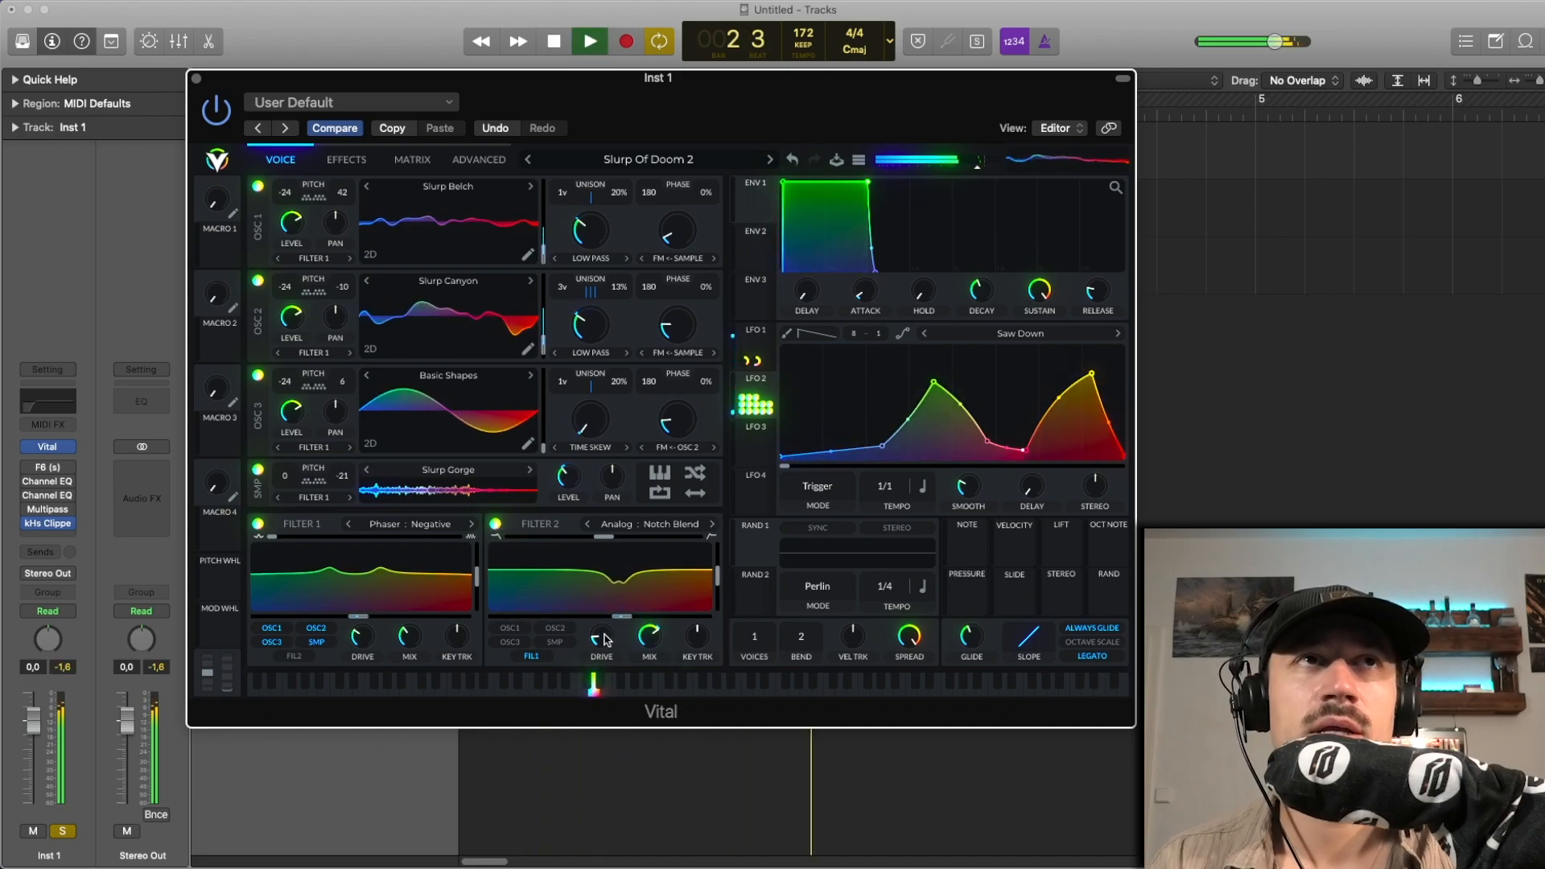
key(space)
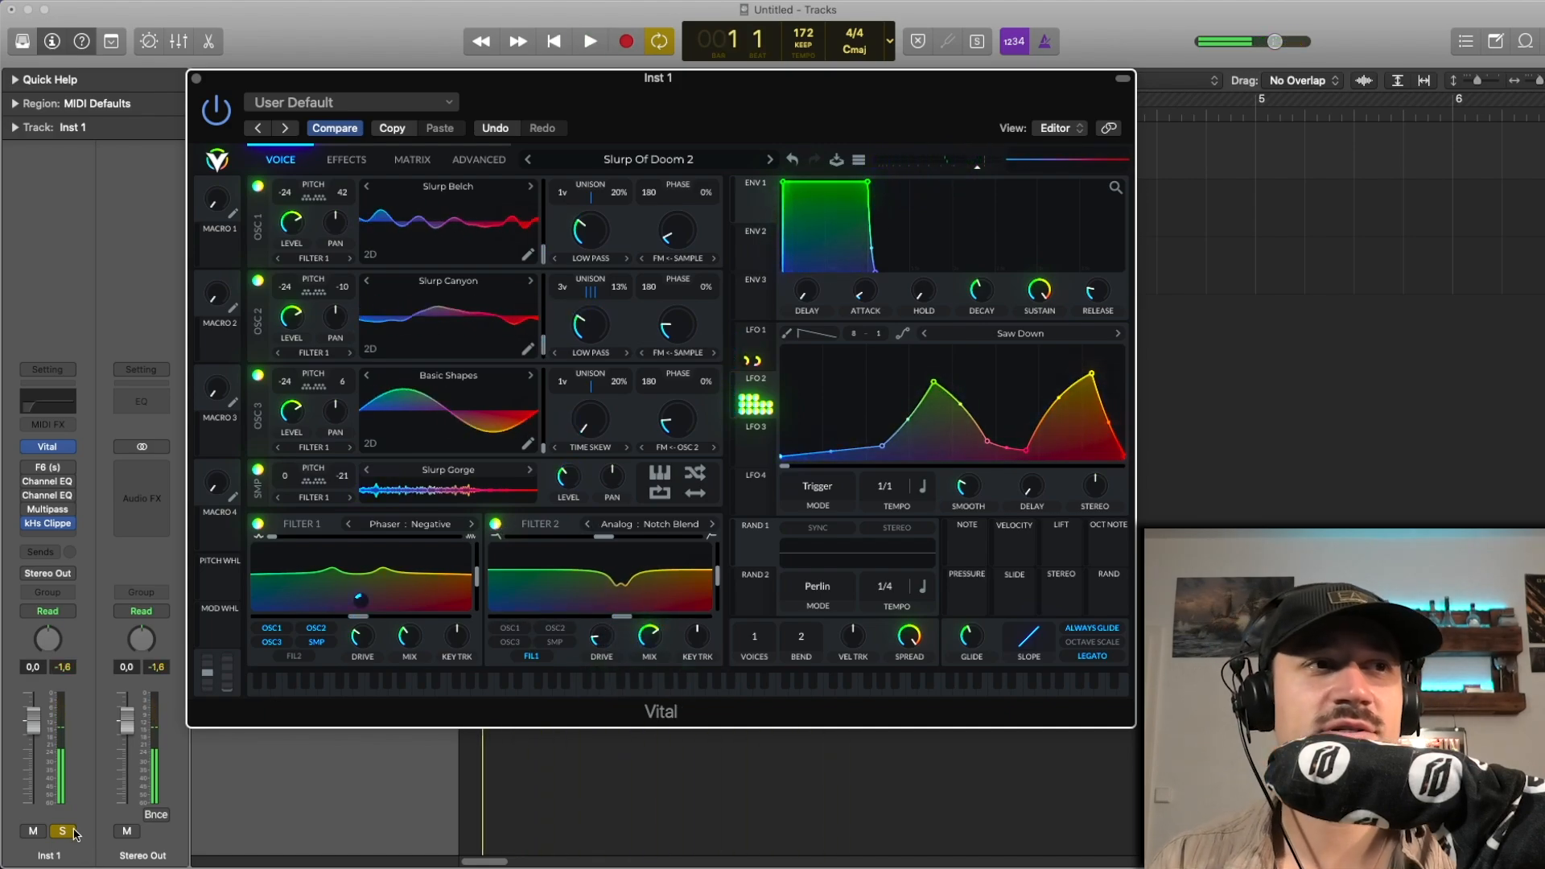
Step: Unsolo the Inst 1 track to hear the bass together with the other tracks in the loop, restoring the solo after playback
click(71, 831)
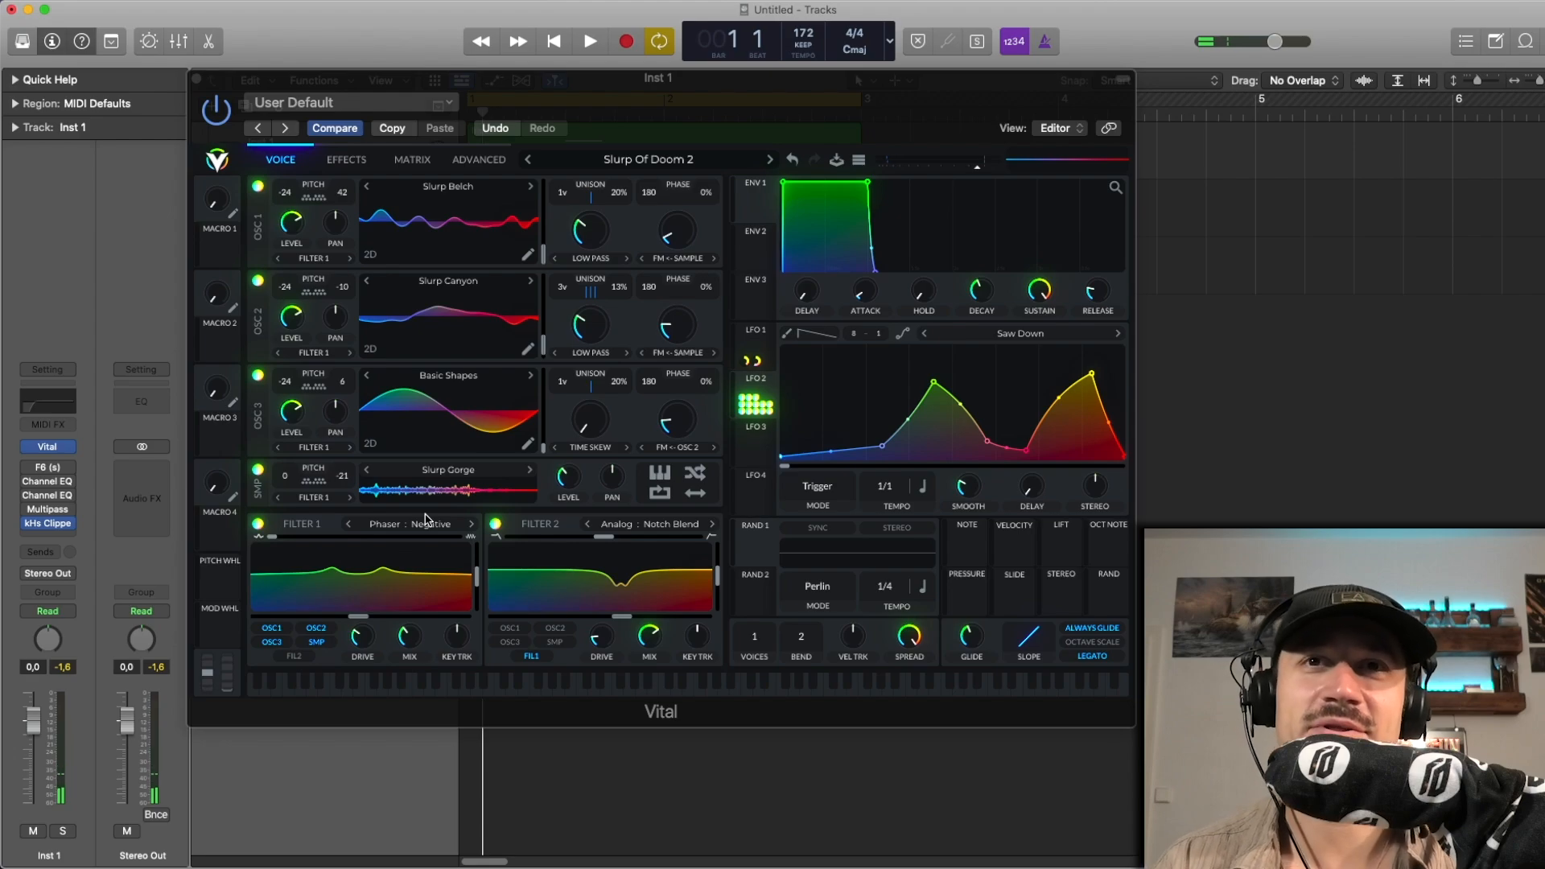
key(space)
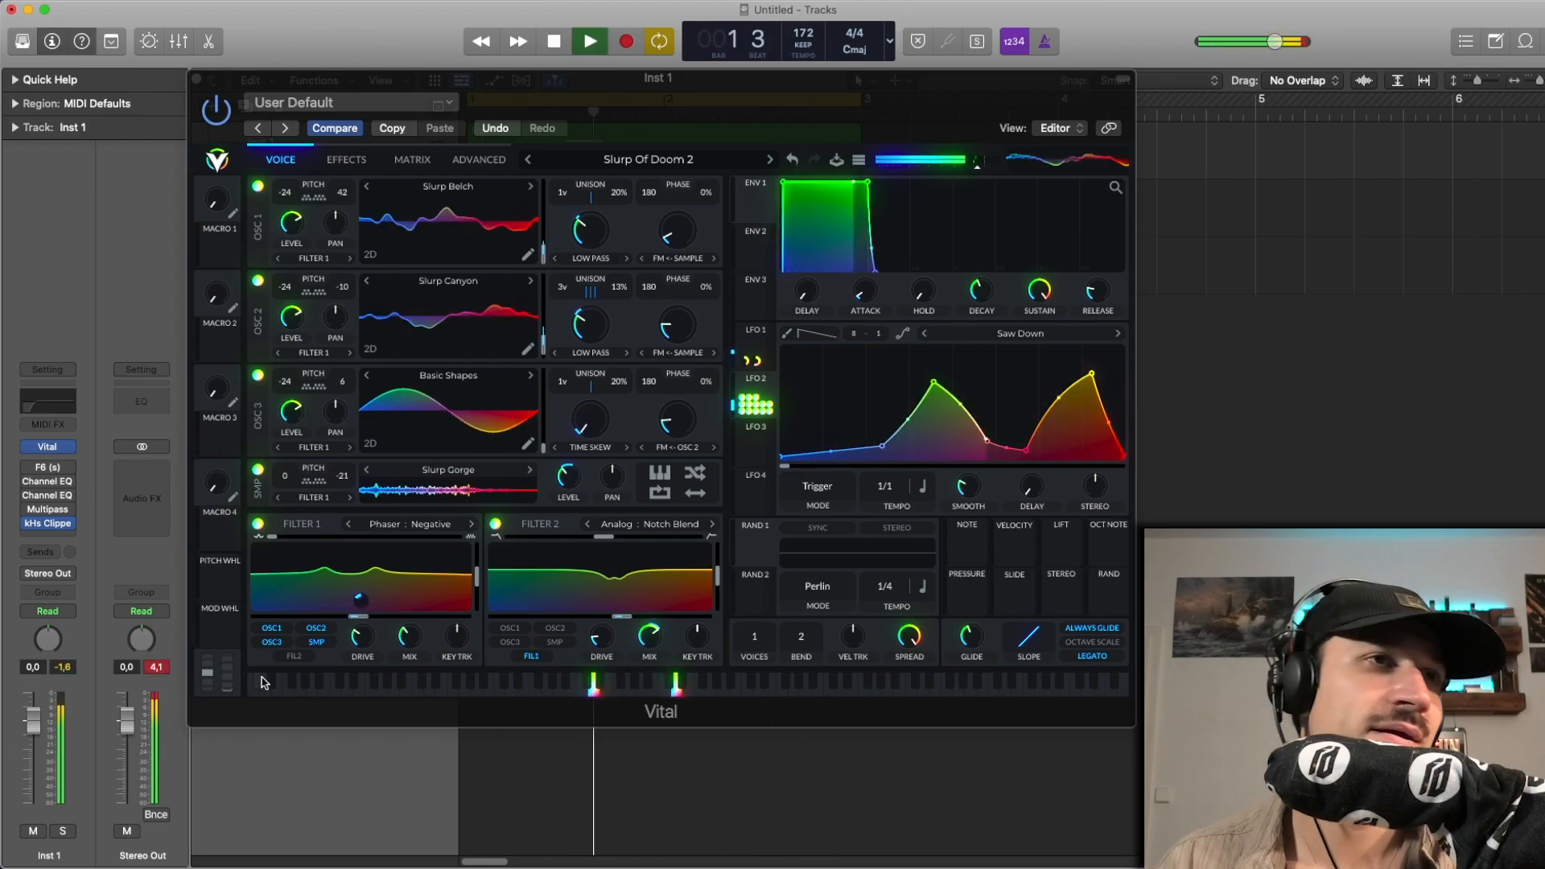
key(space)
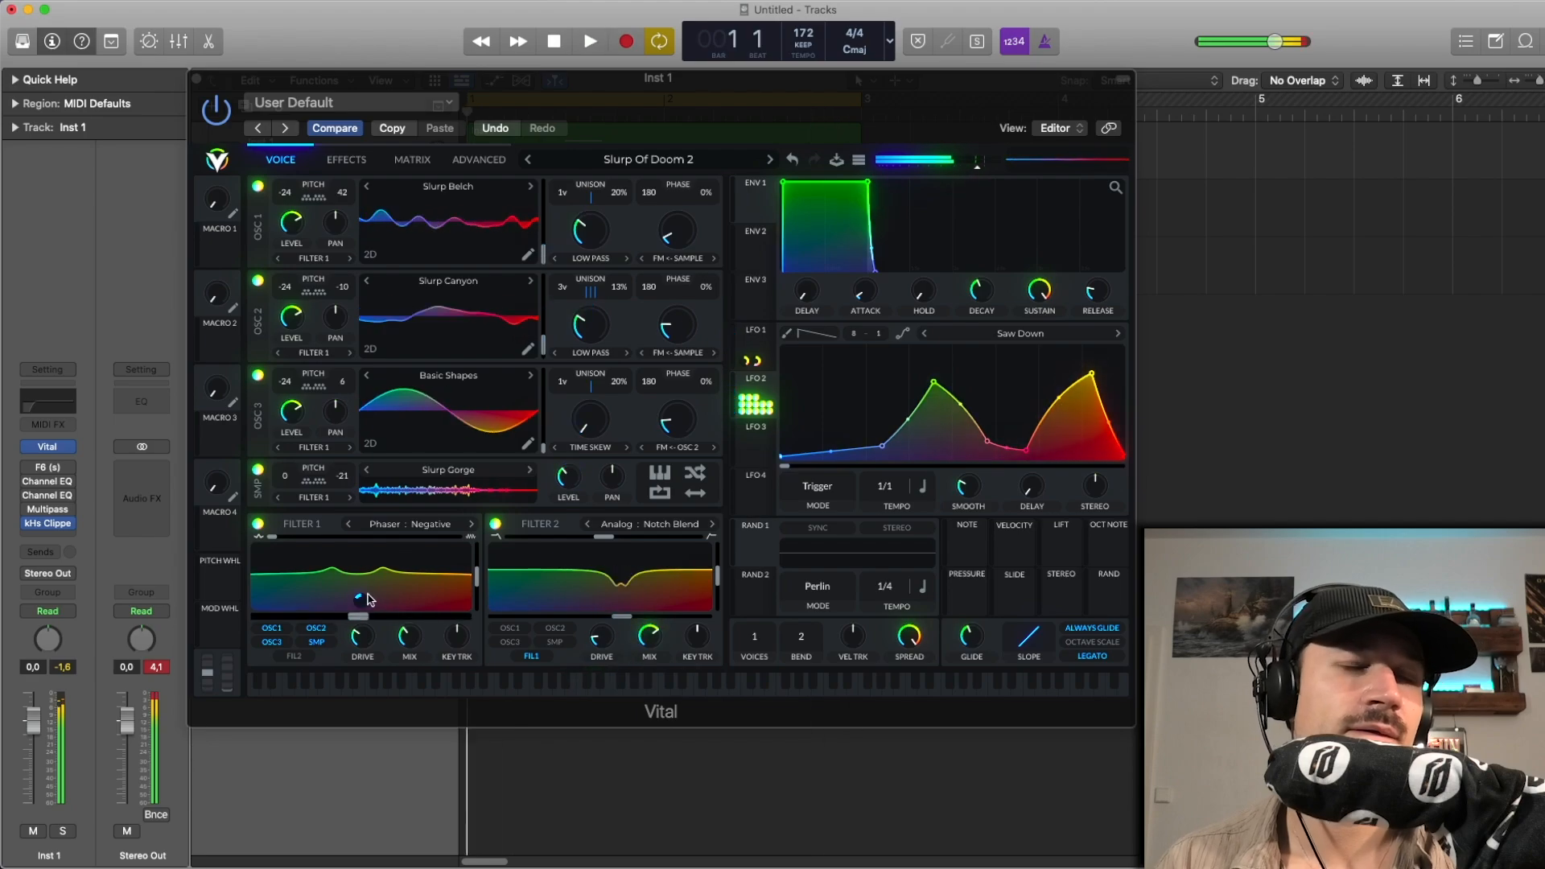
click(62, 831)
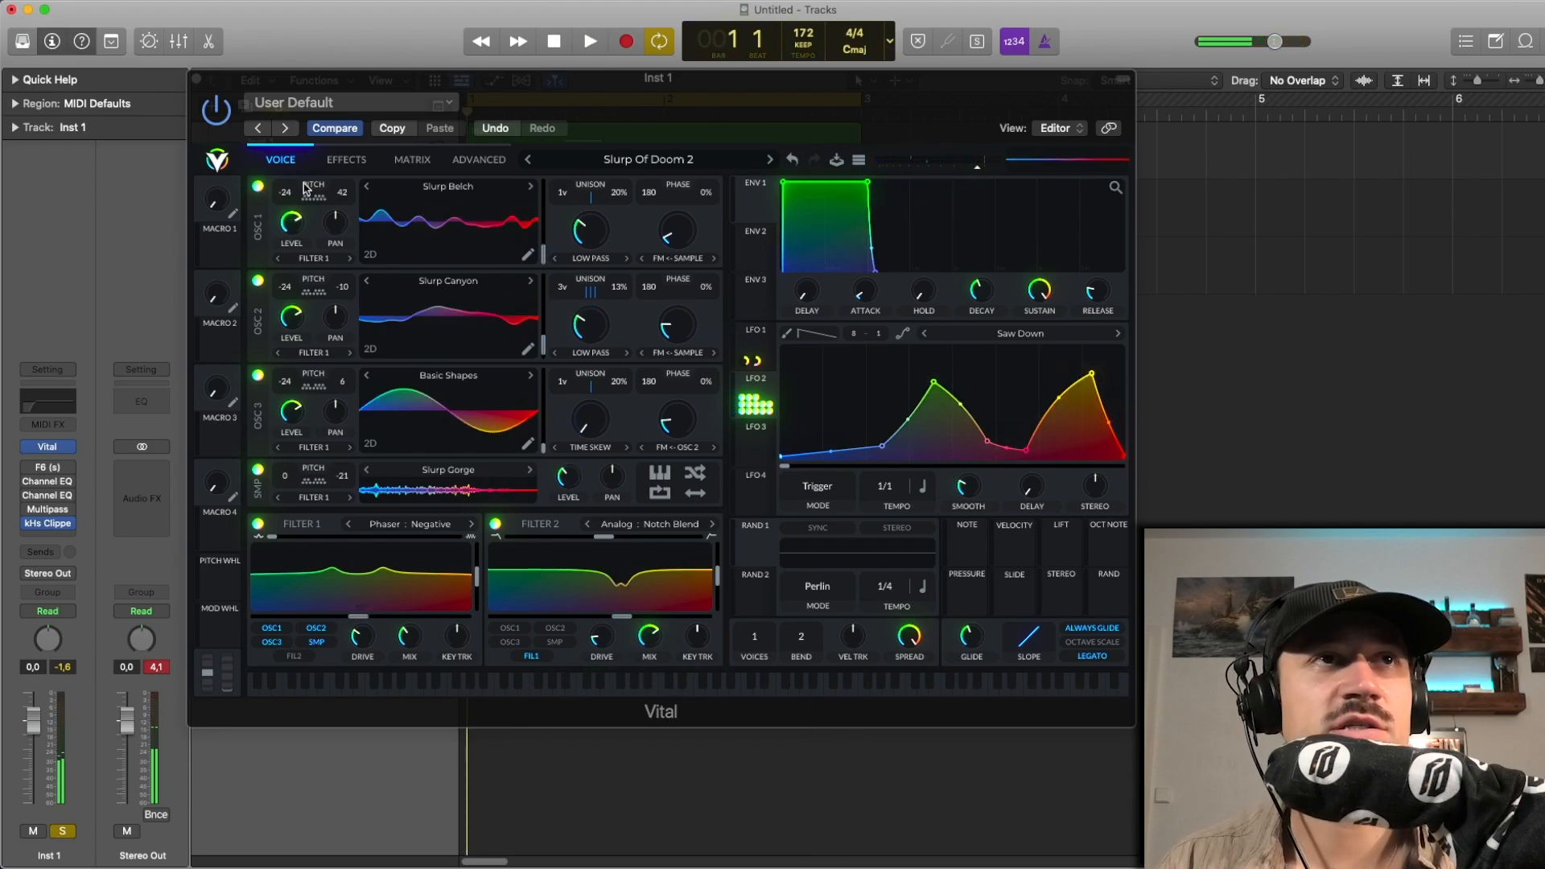
Step: Show the patch's effects chain and switch the flanger back on
click(352, 160)
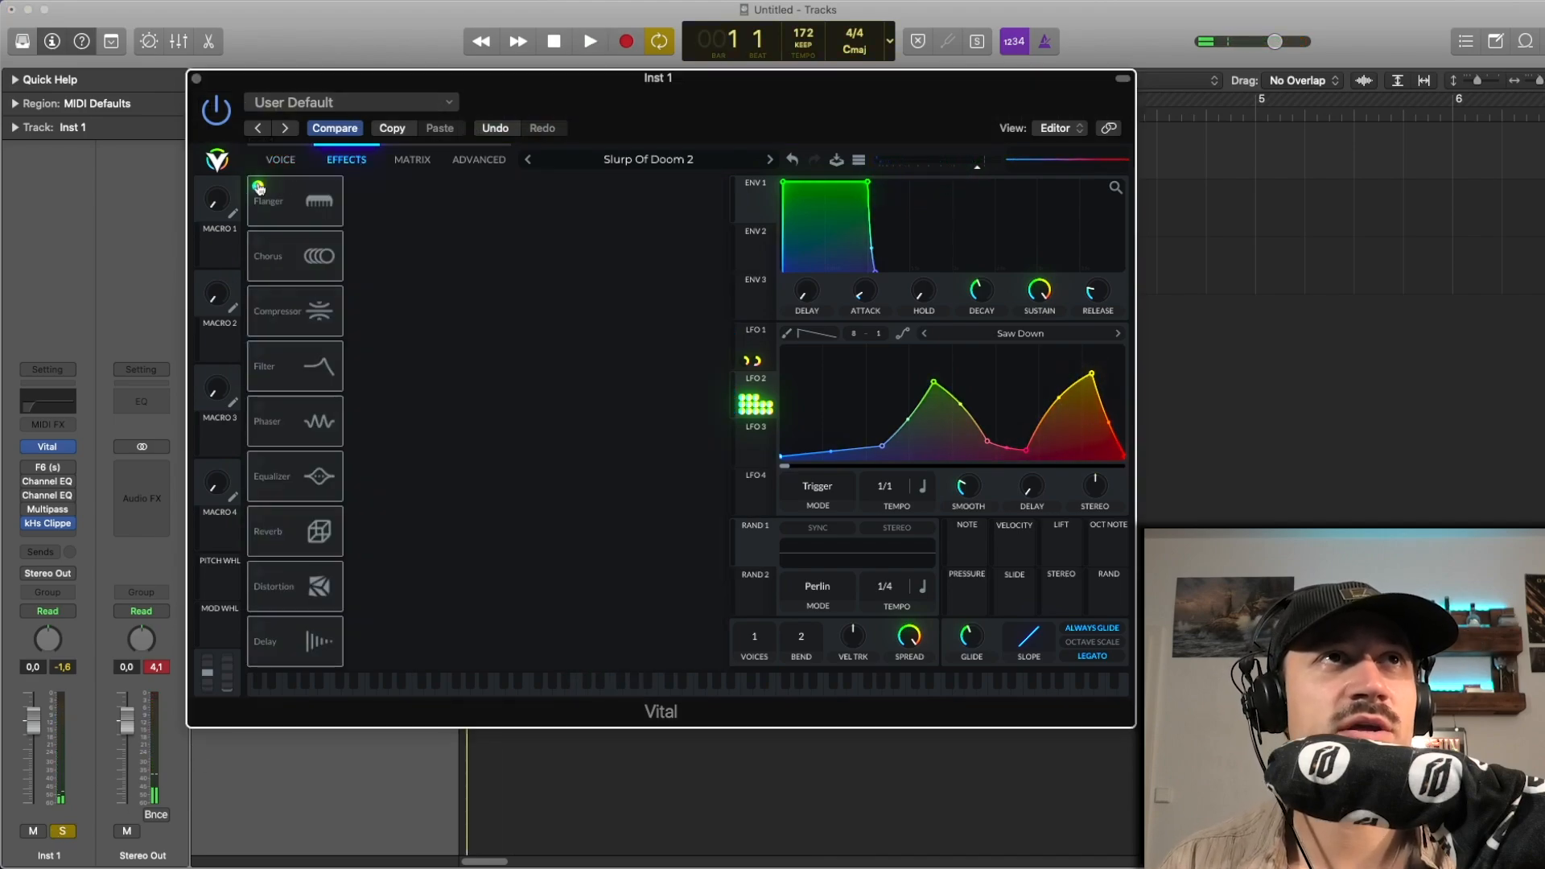
click(258, 187)
Step: Try the flanger with full mix and a higher center, undoing each change, and play the loop with the original settings
drag(699, 199, 714, 128)
key(space)
key(space)
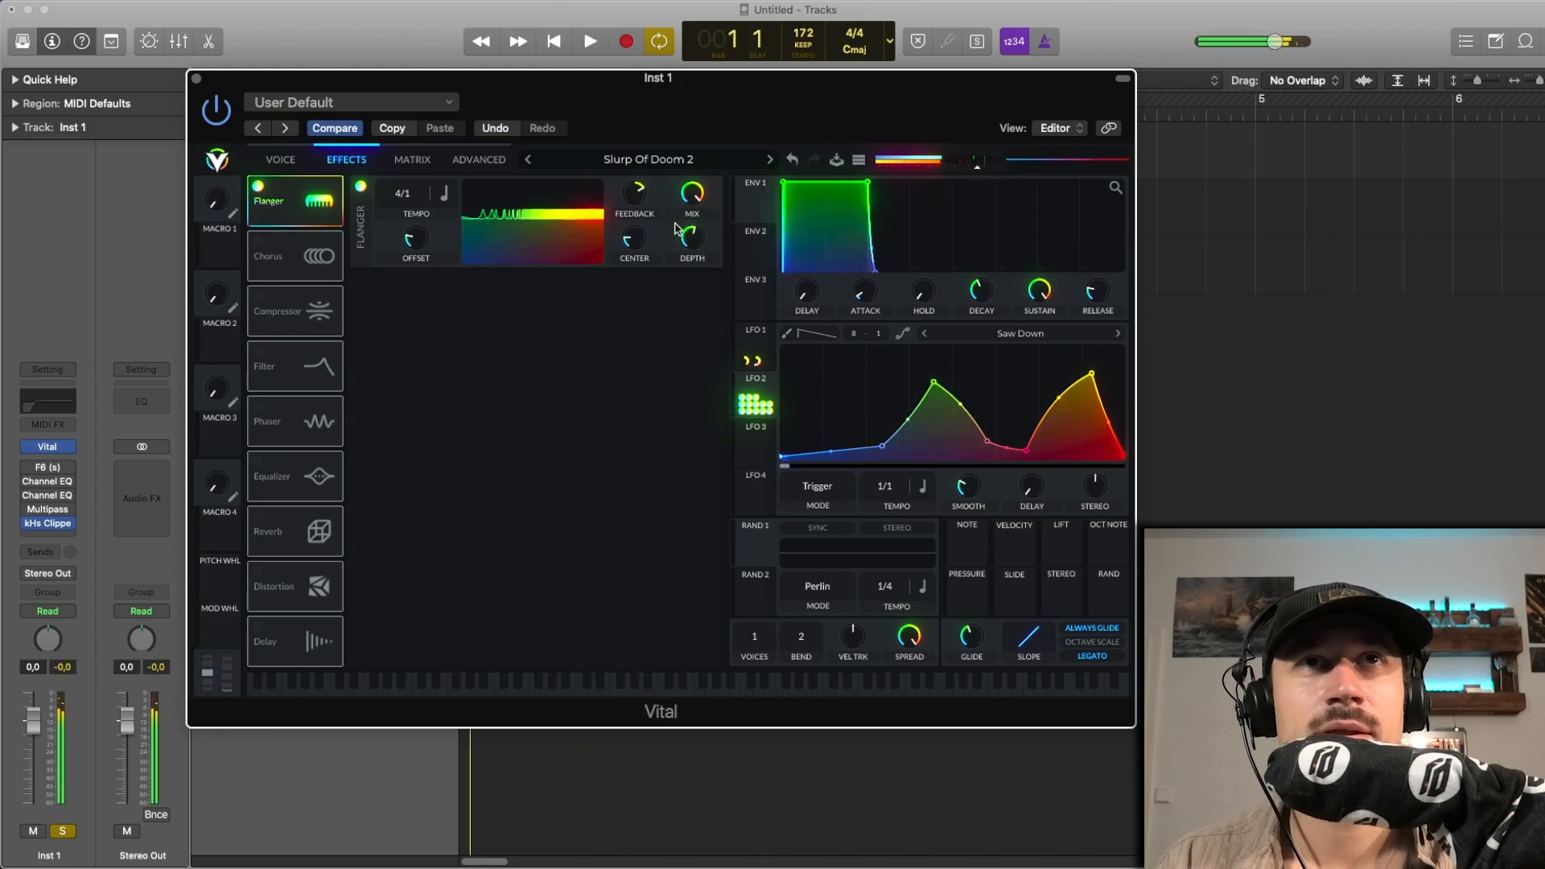
click(796, 160)
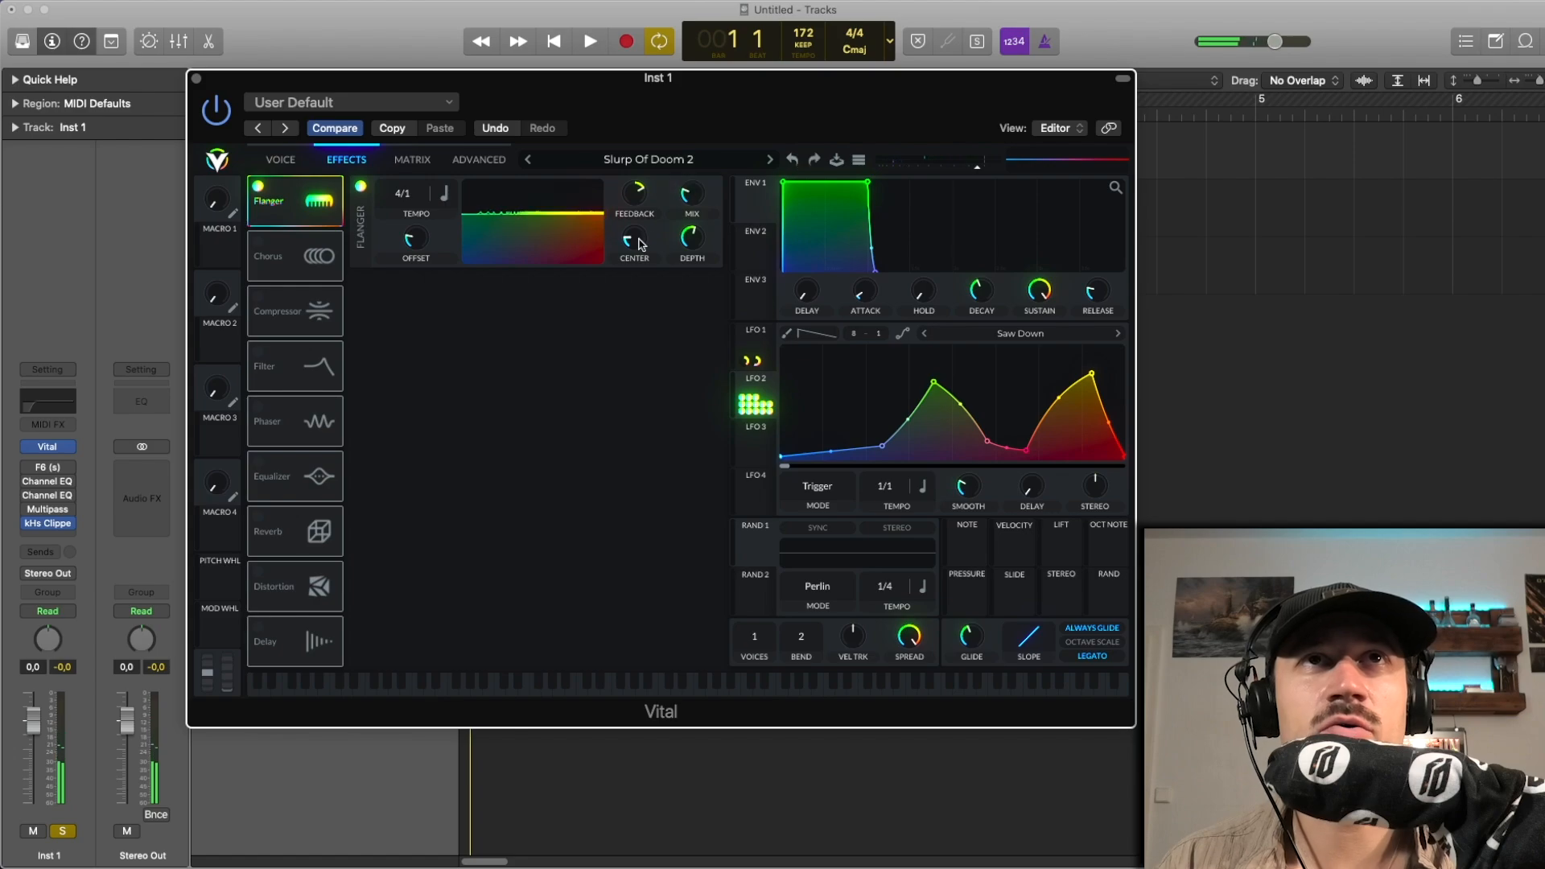
drag(641, 235, 646, 200)
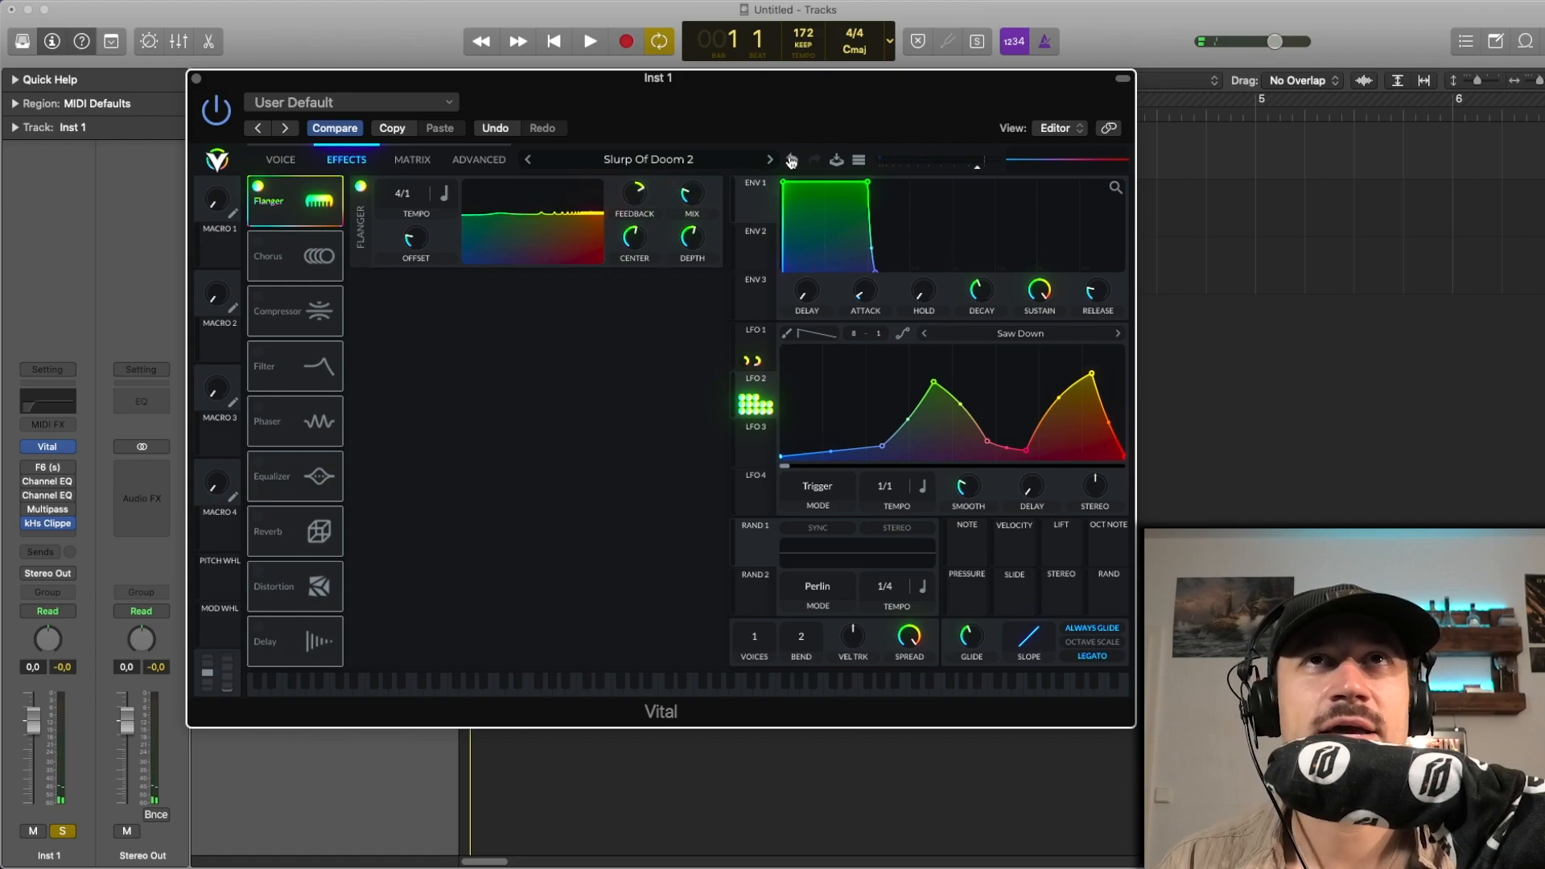
click(791, 160)
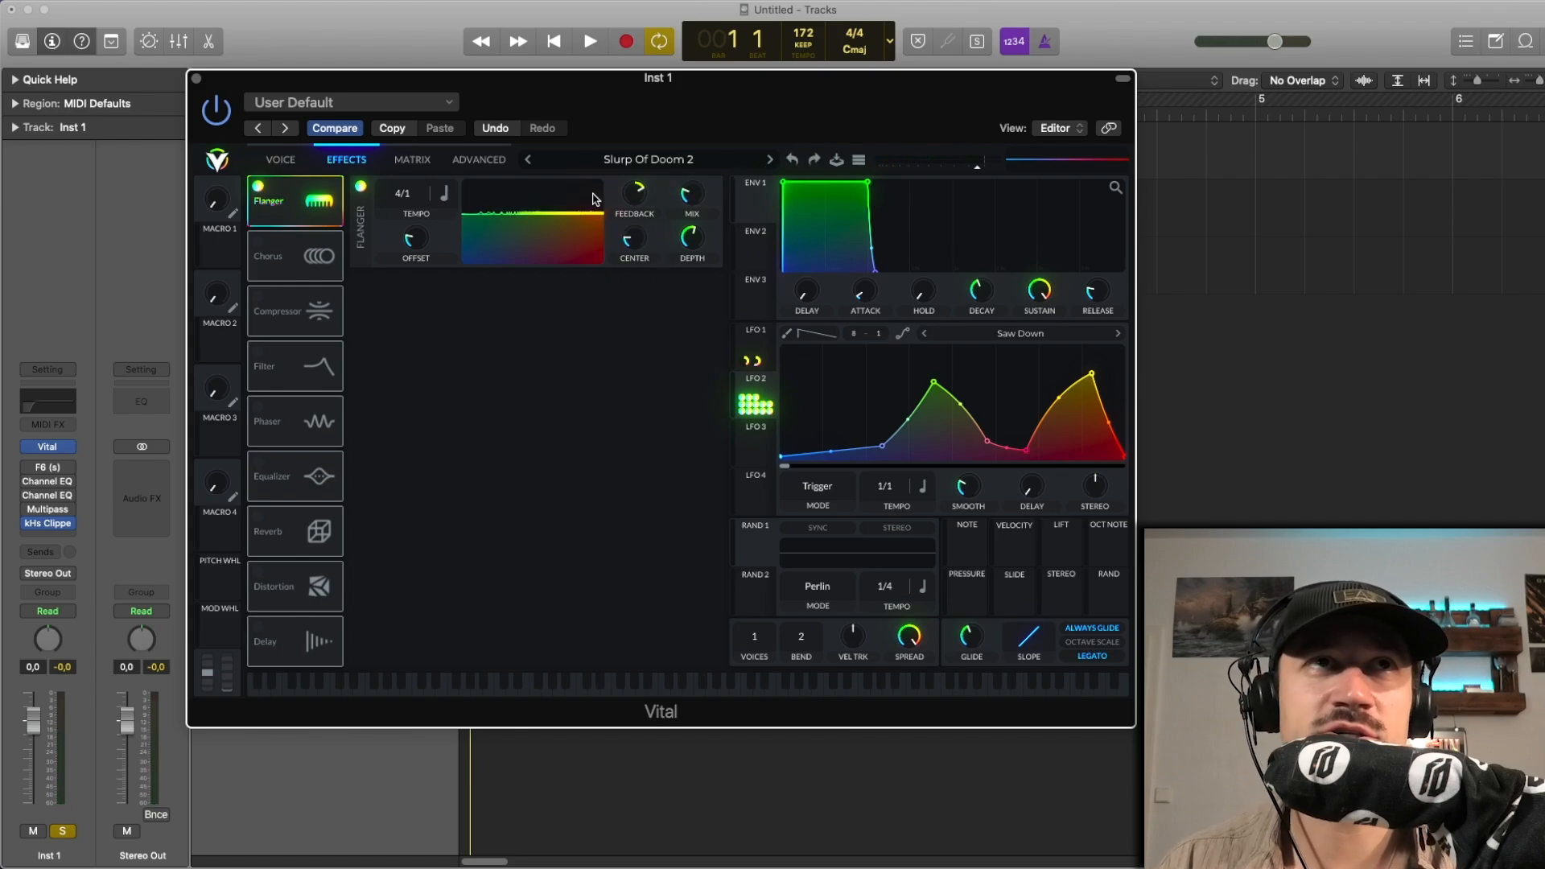
key(space)
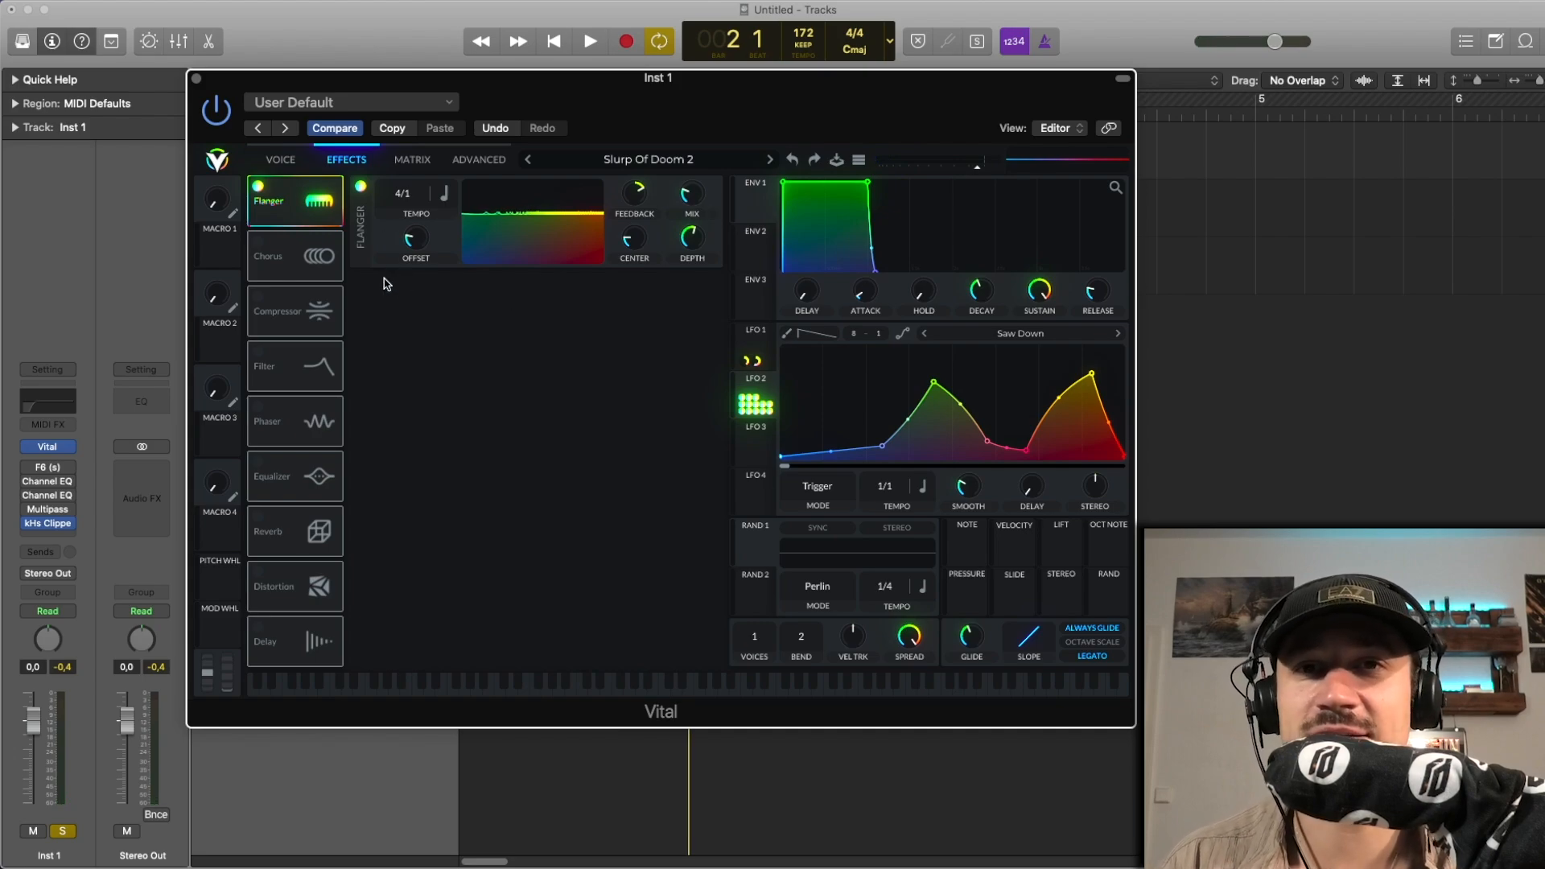
Step: Switch the 16-voice chorus back on and play the loop to hear its modulated mix
click(258, 241)
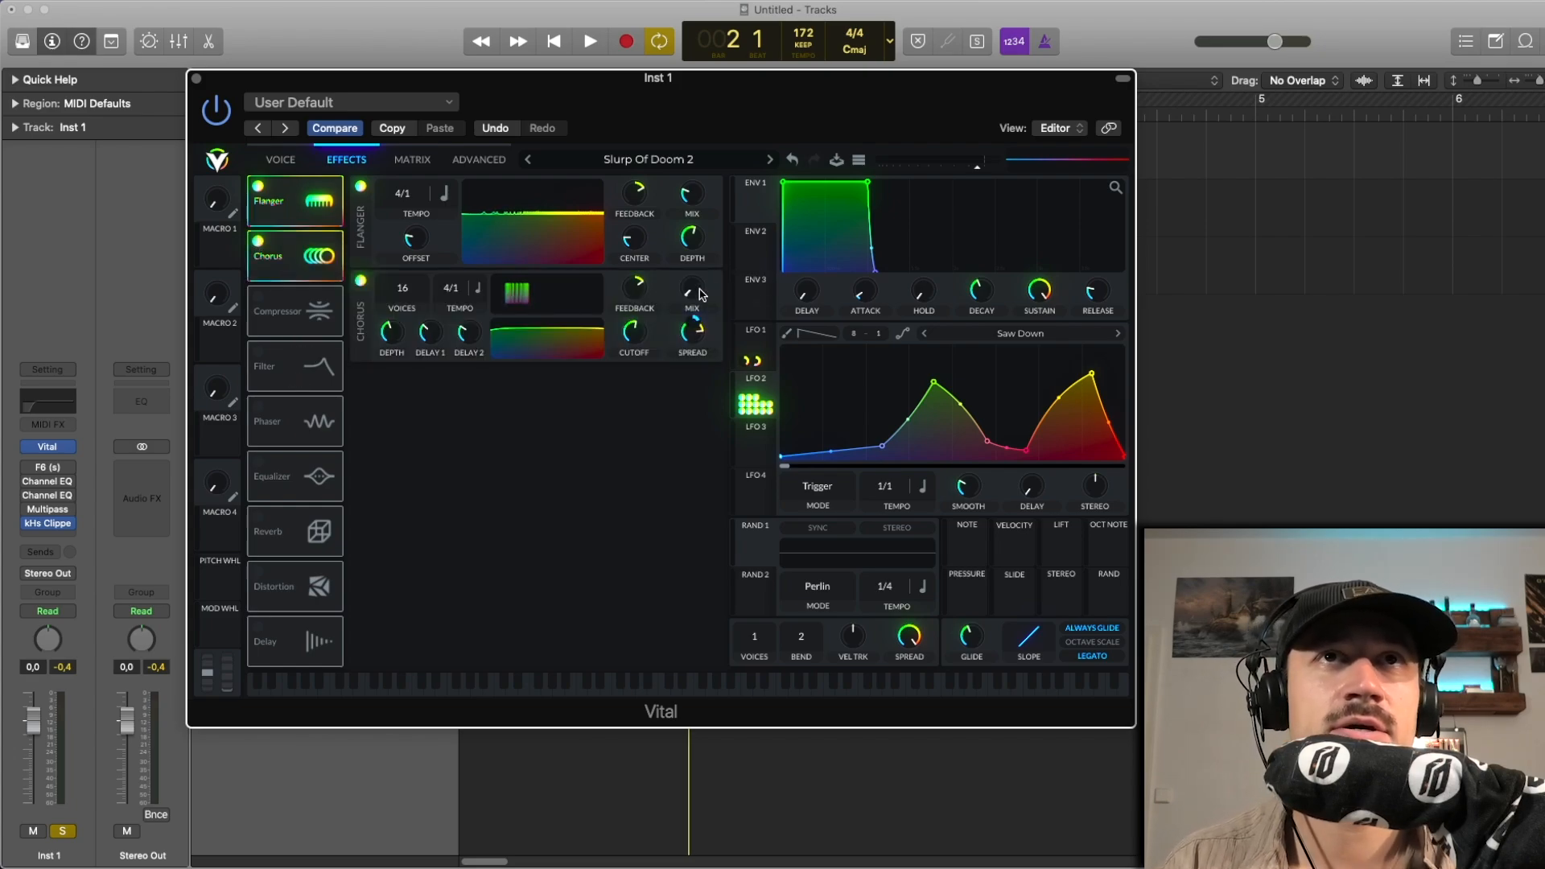
drag(701, 295, 705, 330)
key(space)
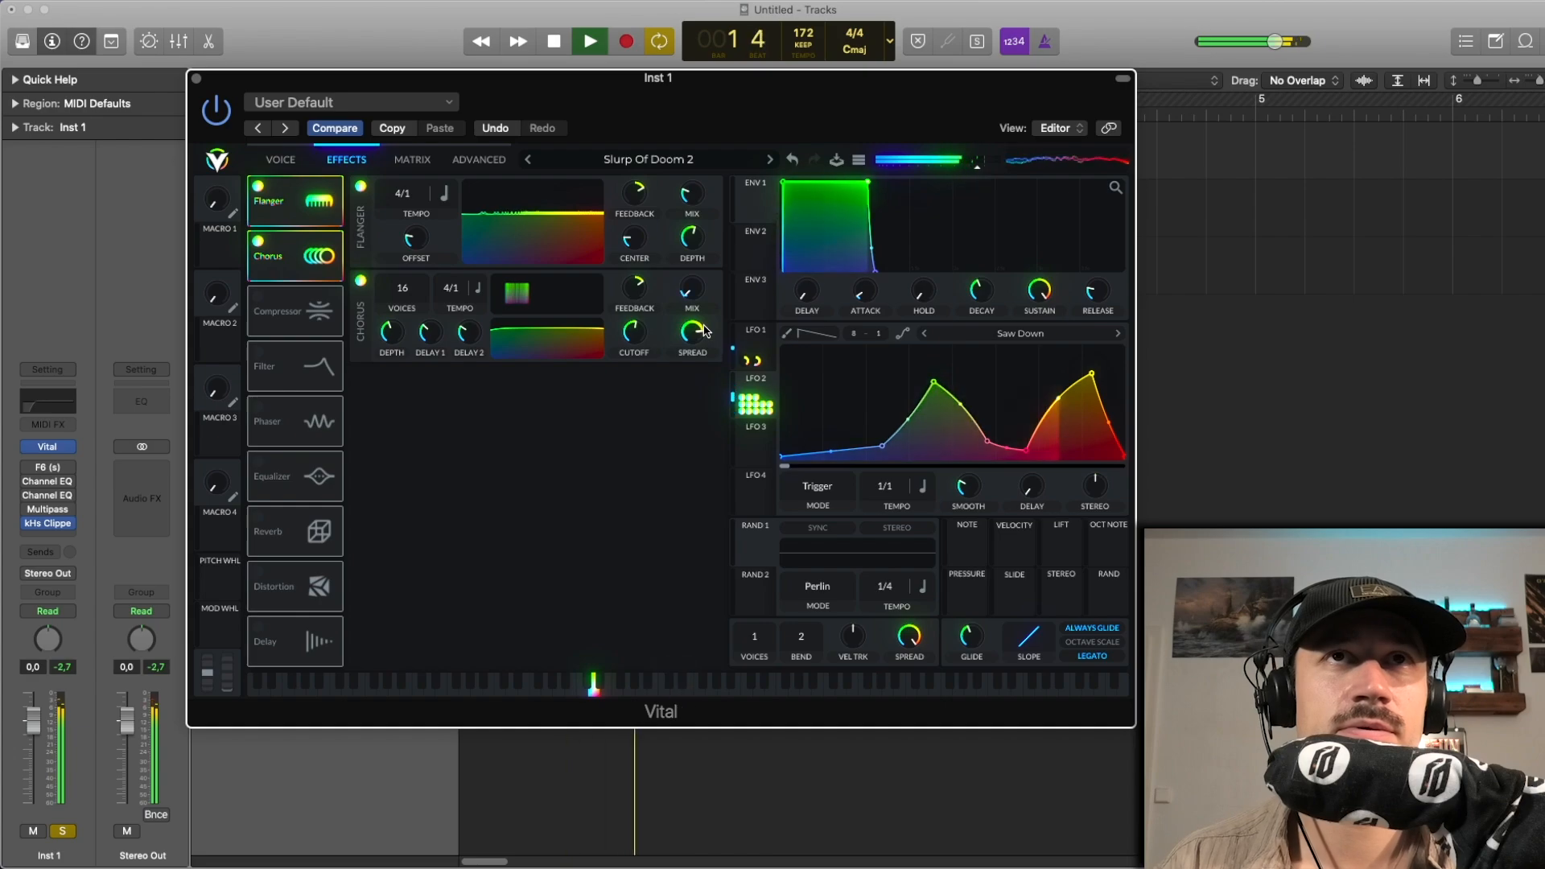
key(space)
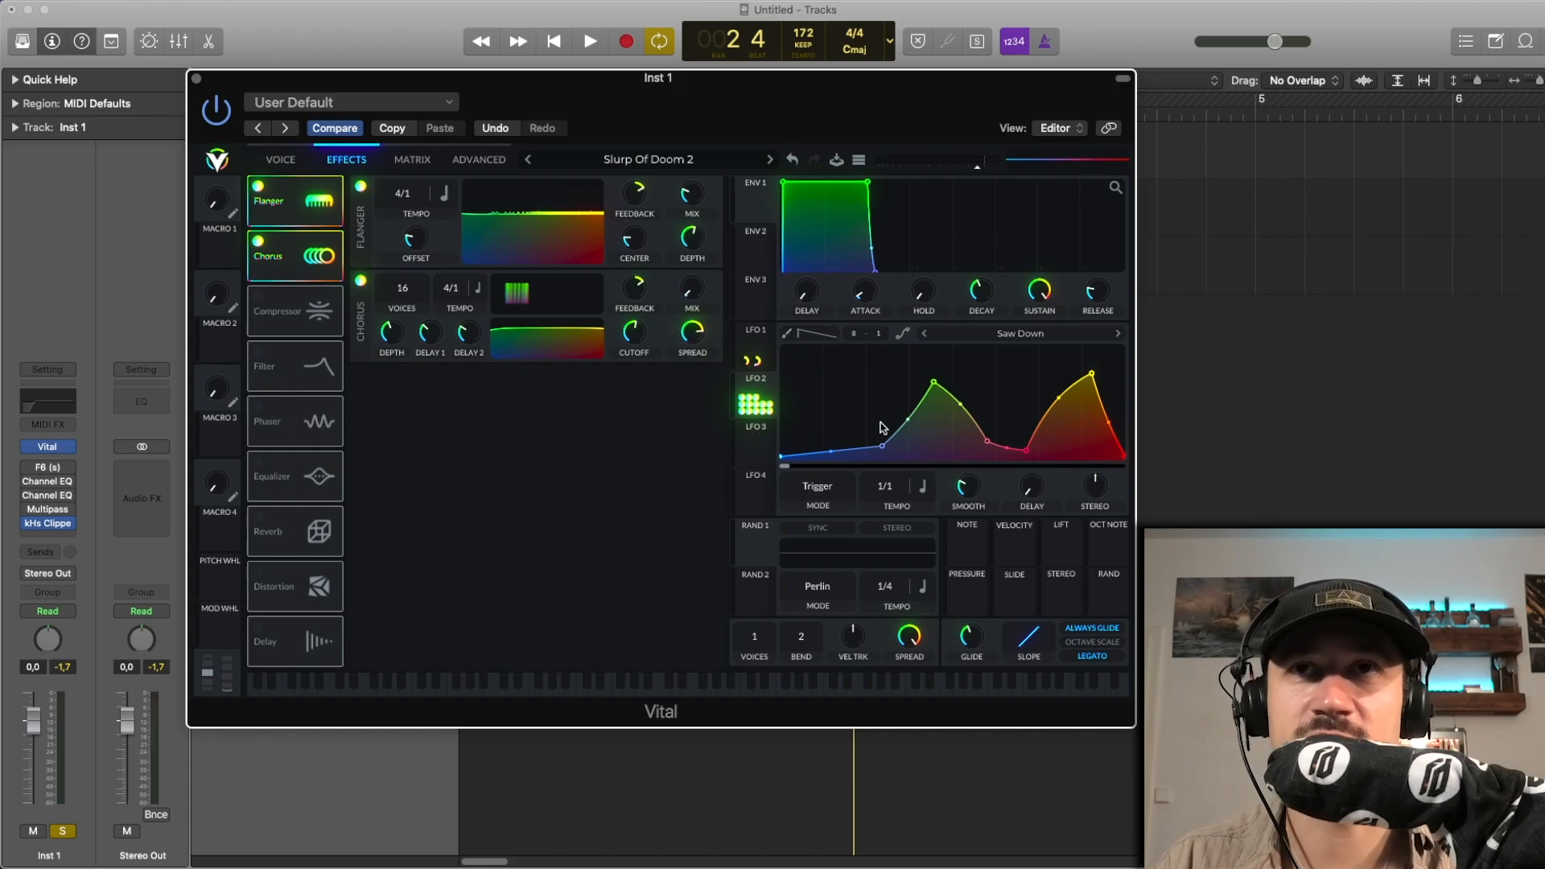
Step: Switch the multiband compressor back on and play the loop to hear its LFO-modulated mix
click(266, 312)
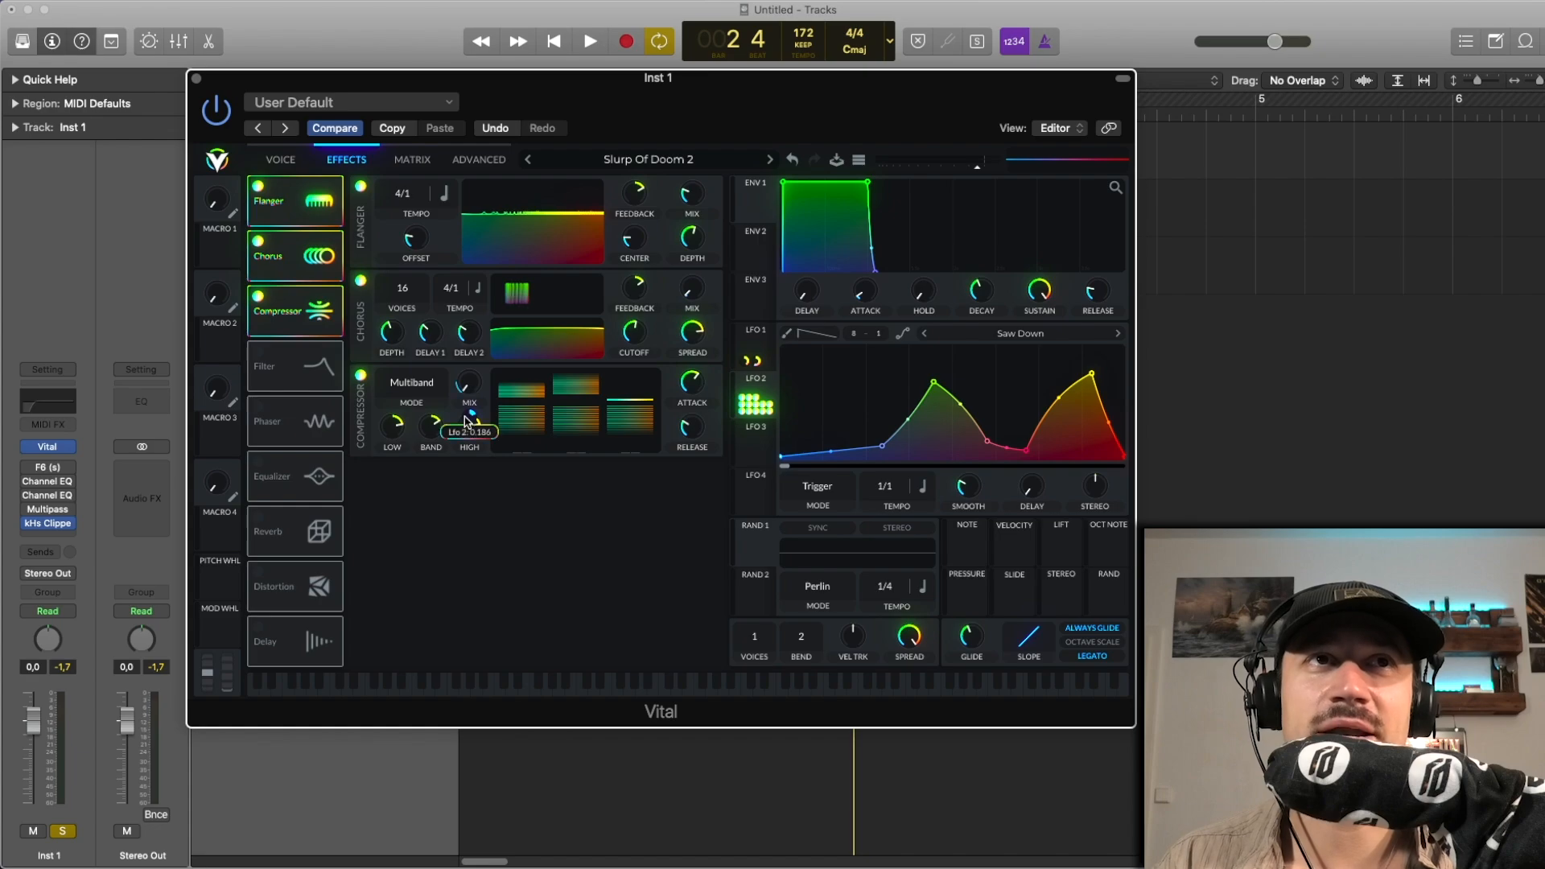
key(space)
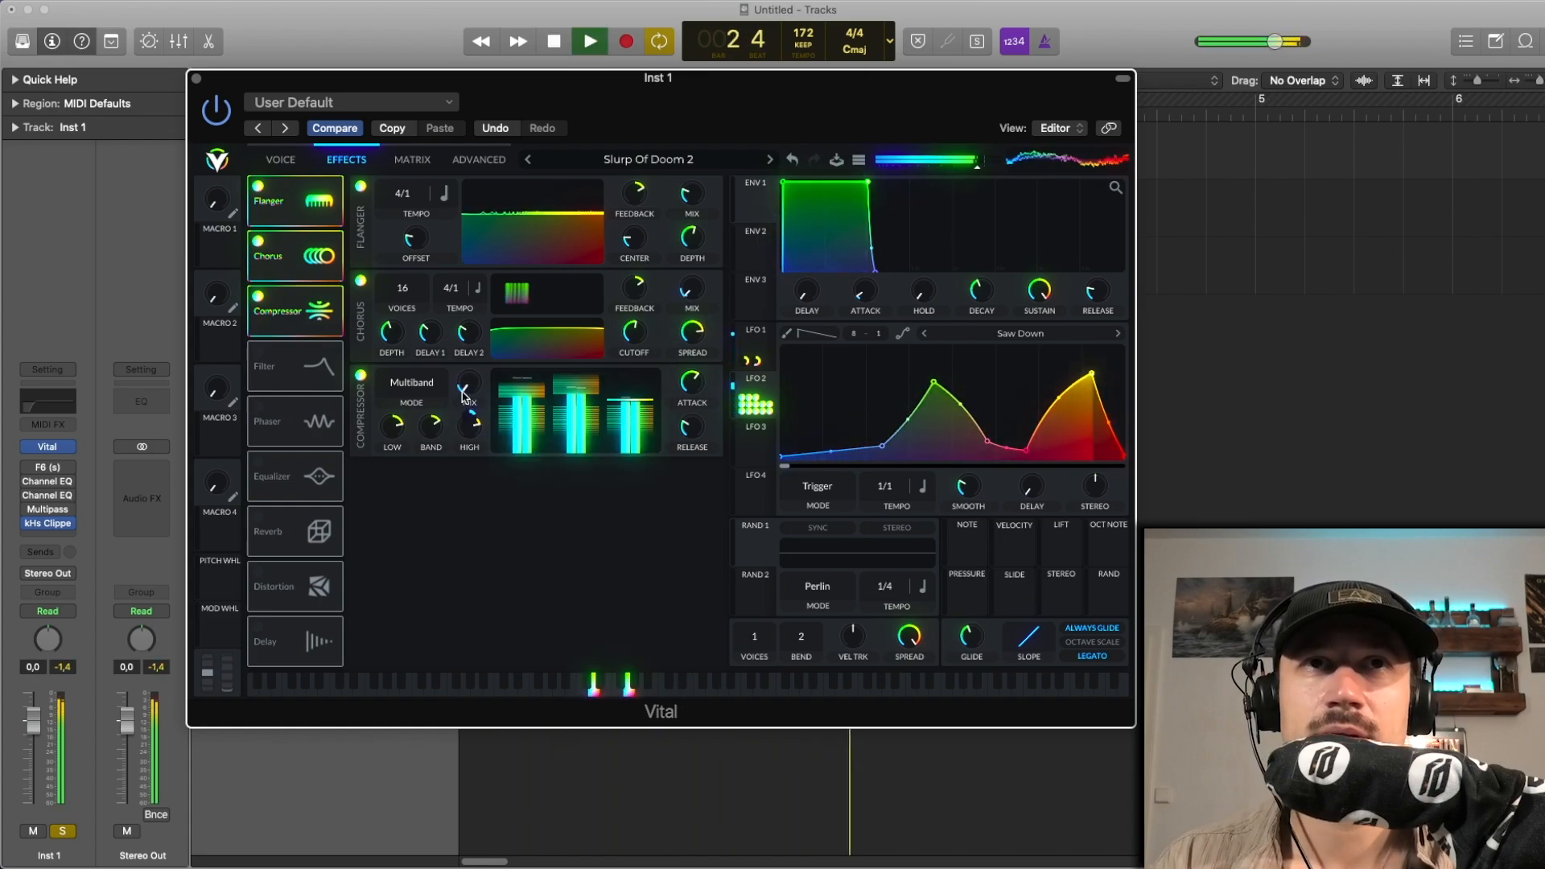
key(space)
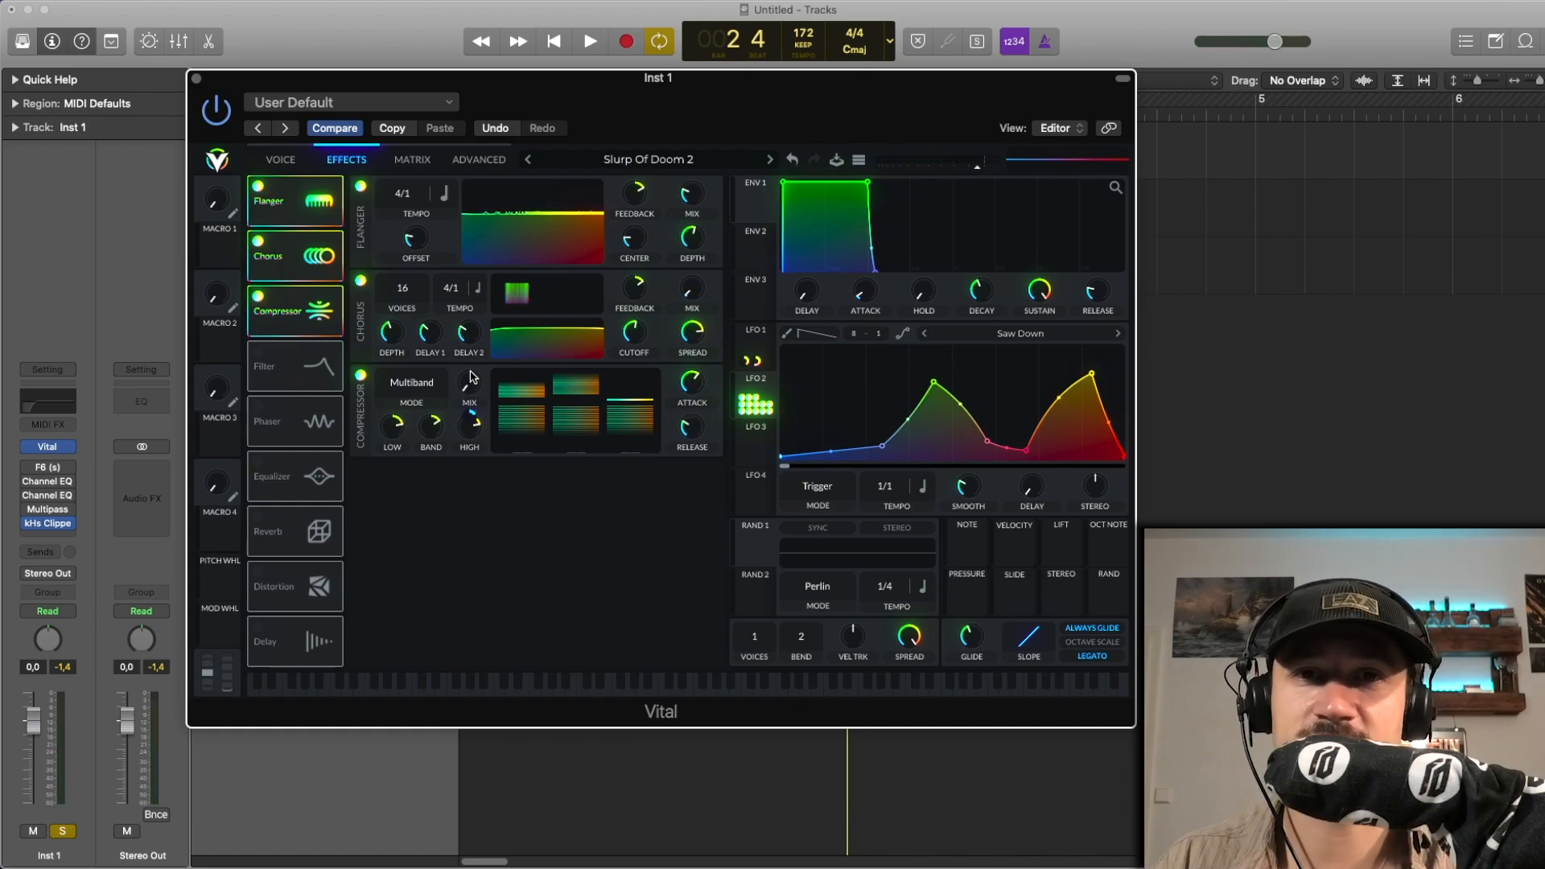
Step: Switch the effects filter, Formant AOIE, back on and start the loop to hear it
click(257, 351)
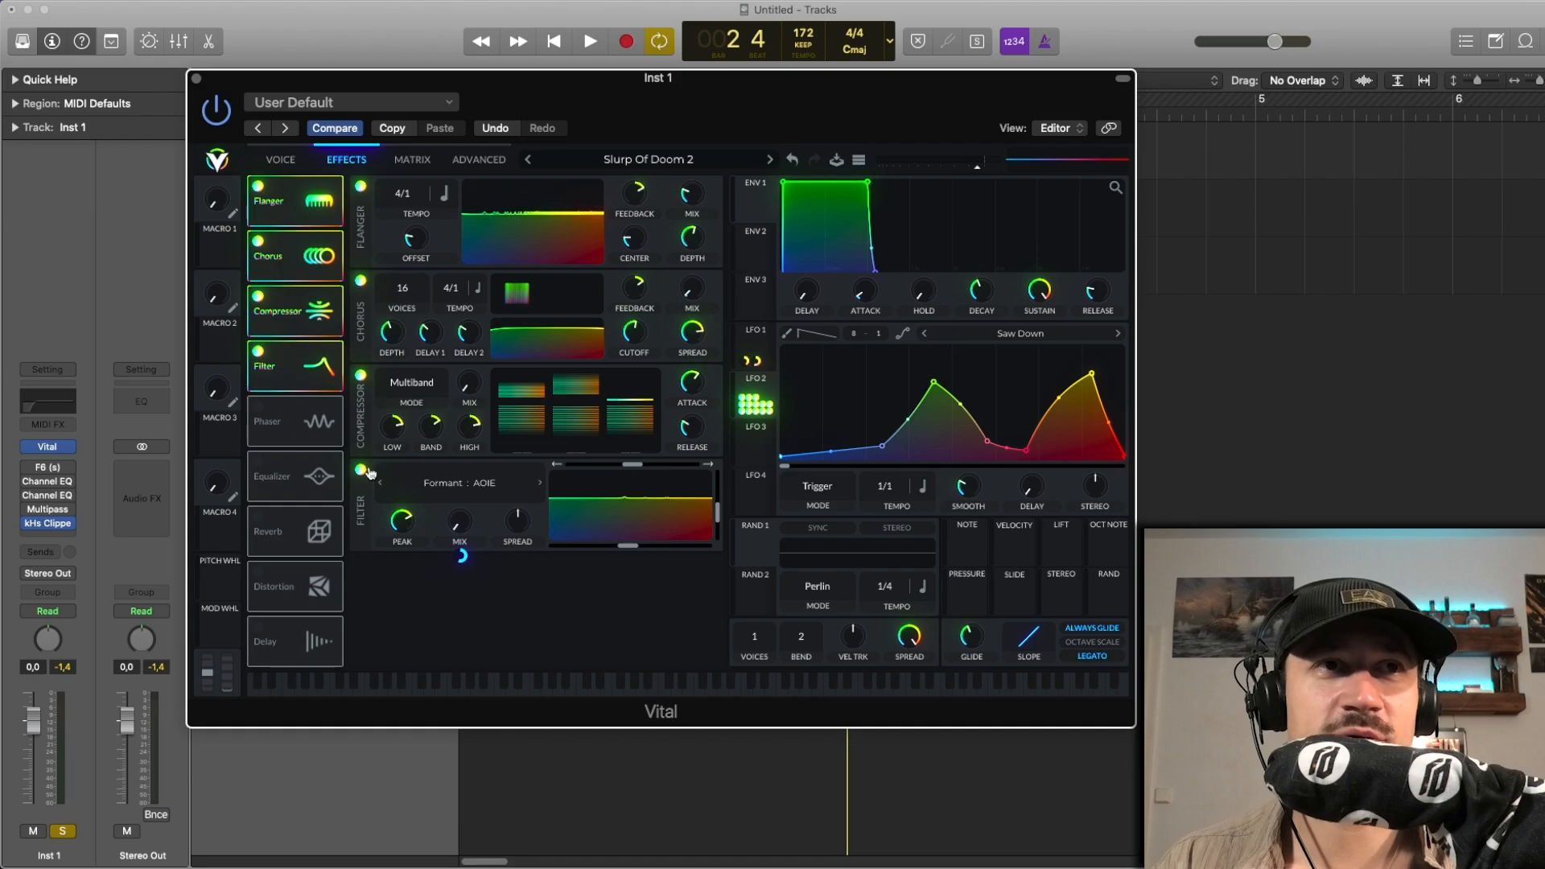
key(space)
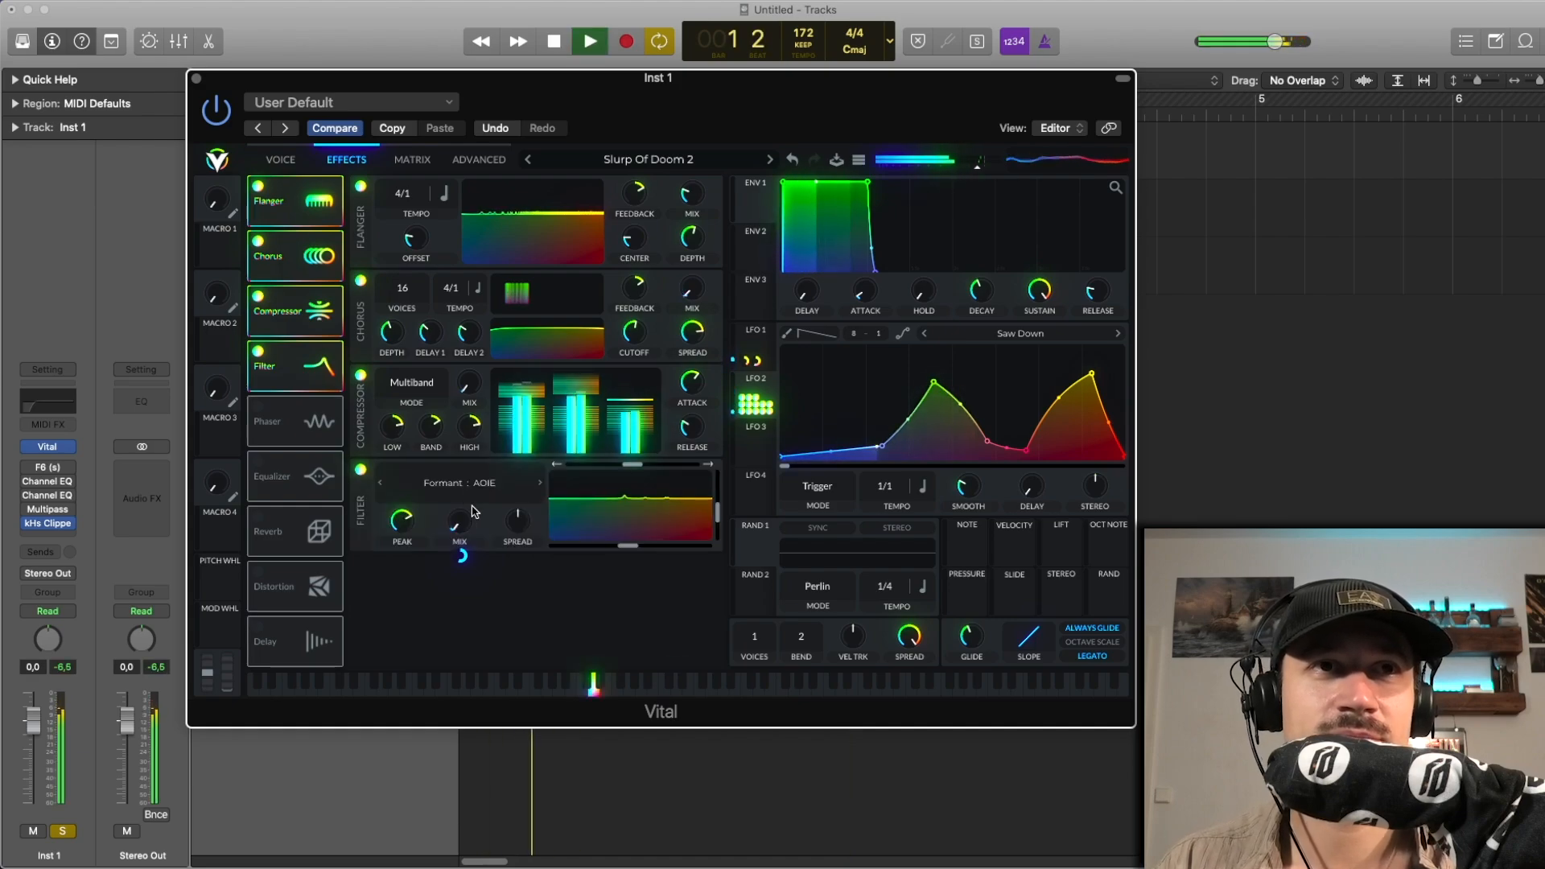
Step: Try the formant filter's mix at 77.74% and 67.21%, undo the changes, and play the loop with the original modulated mix
drag(473, 512, 480, 451)
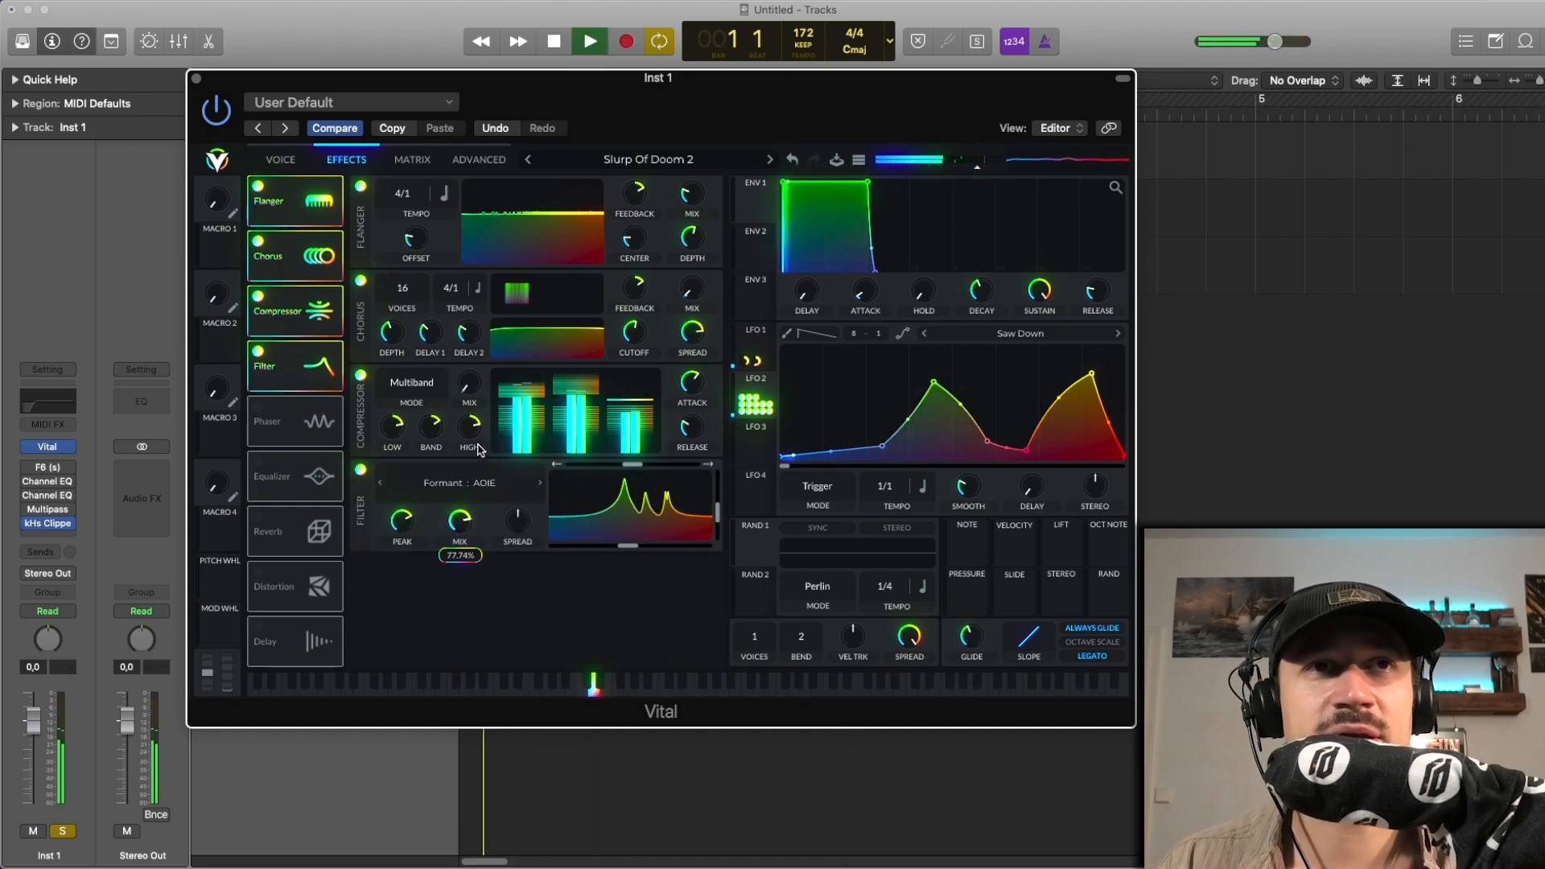
key(space)
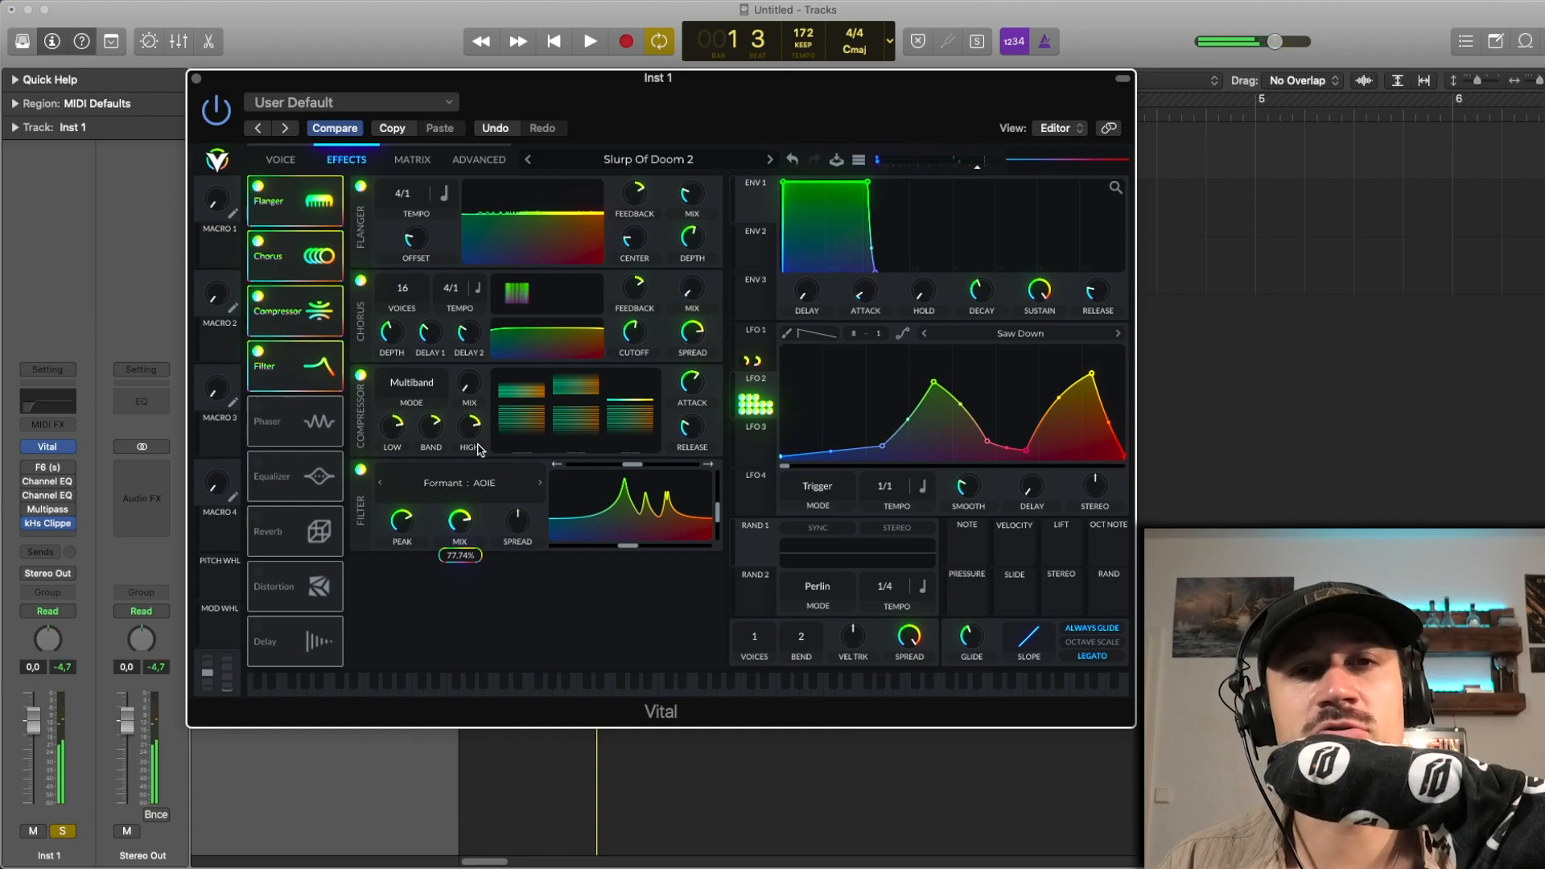
drag(480, 451, 473, 454)
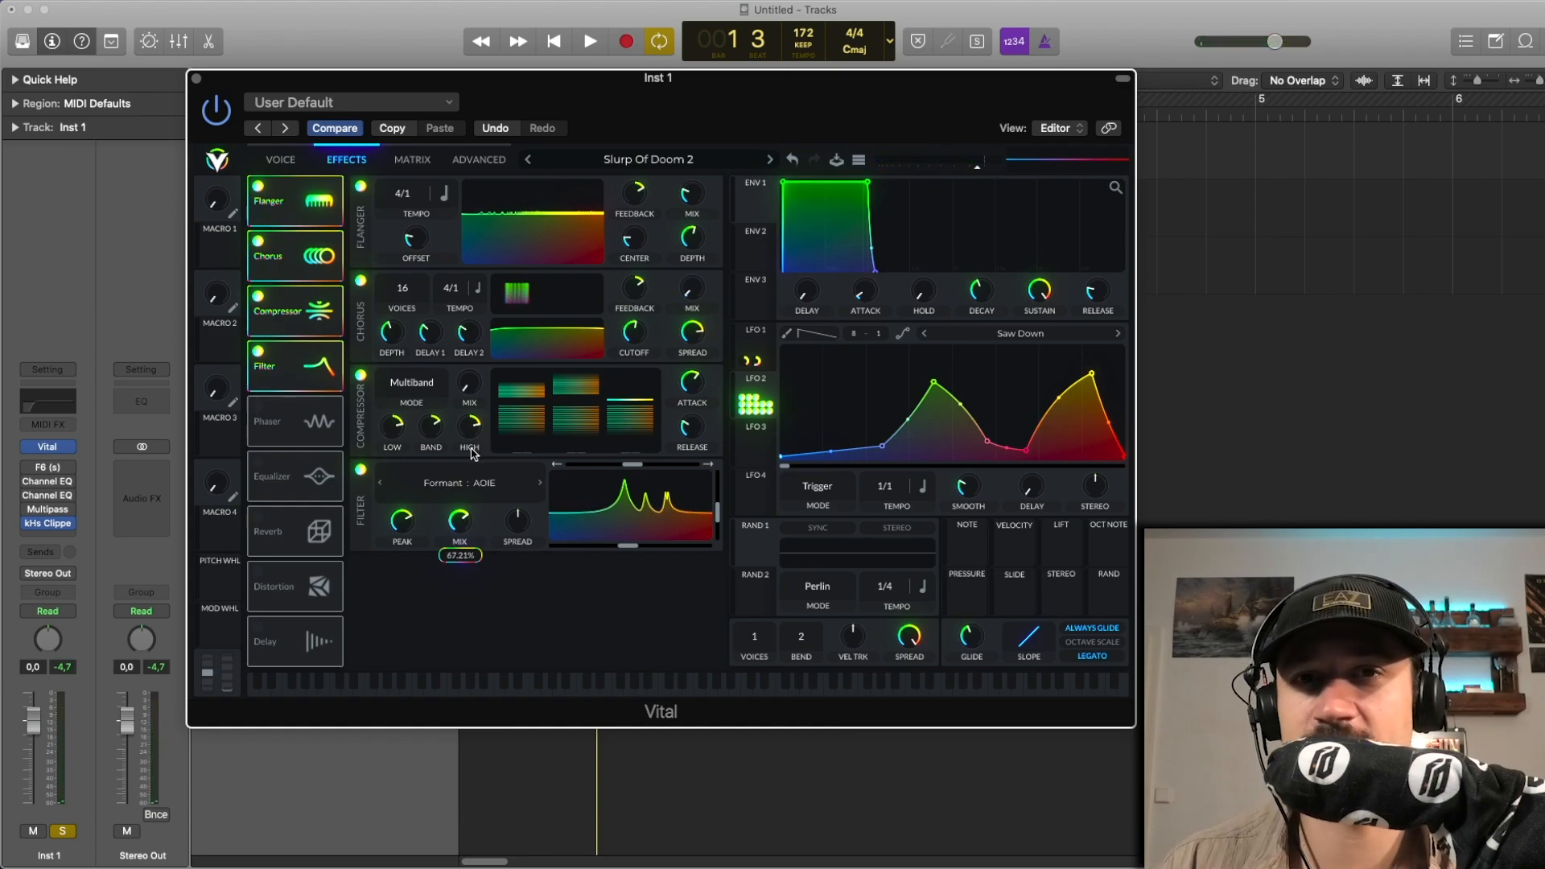
click(792, 164)
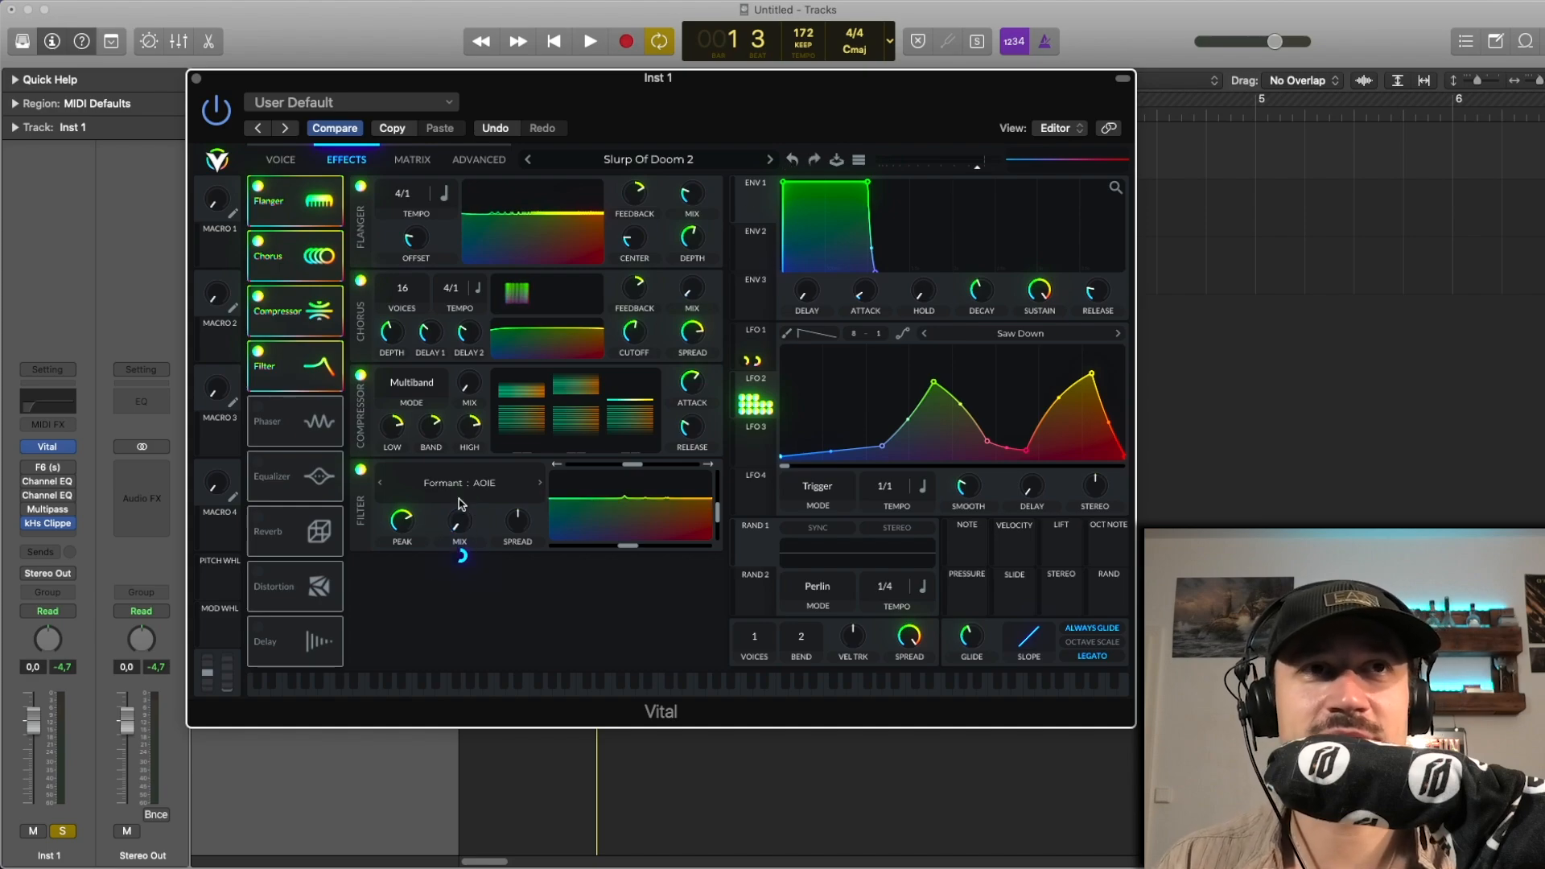
key(space)
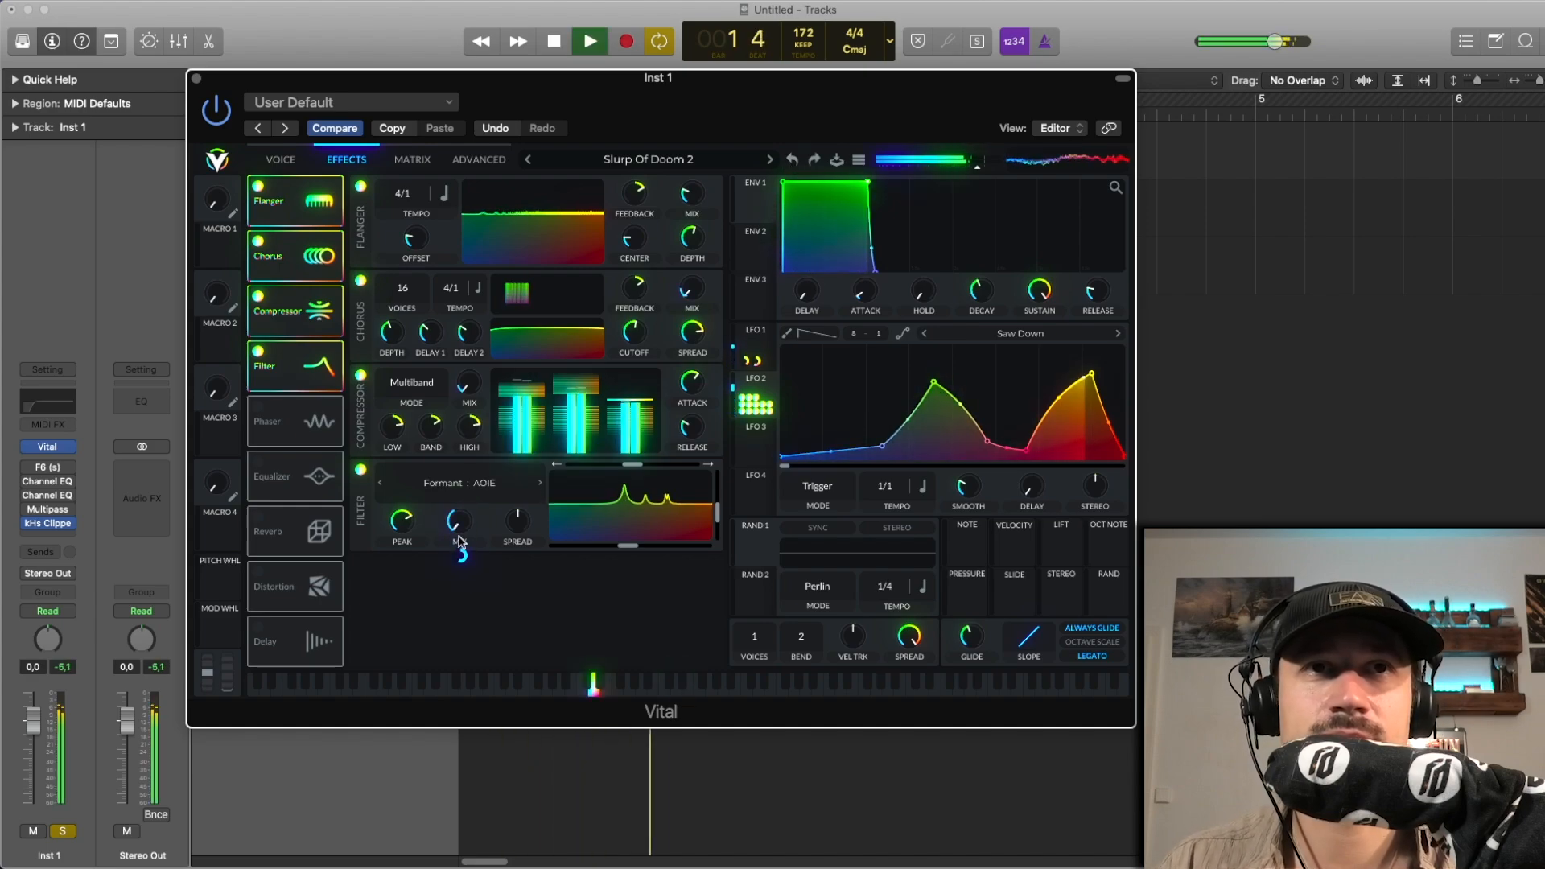
key(space)
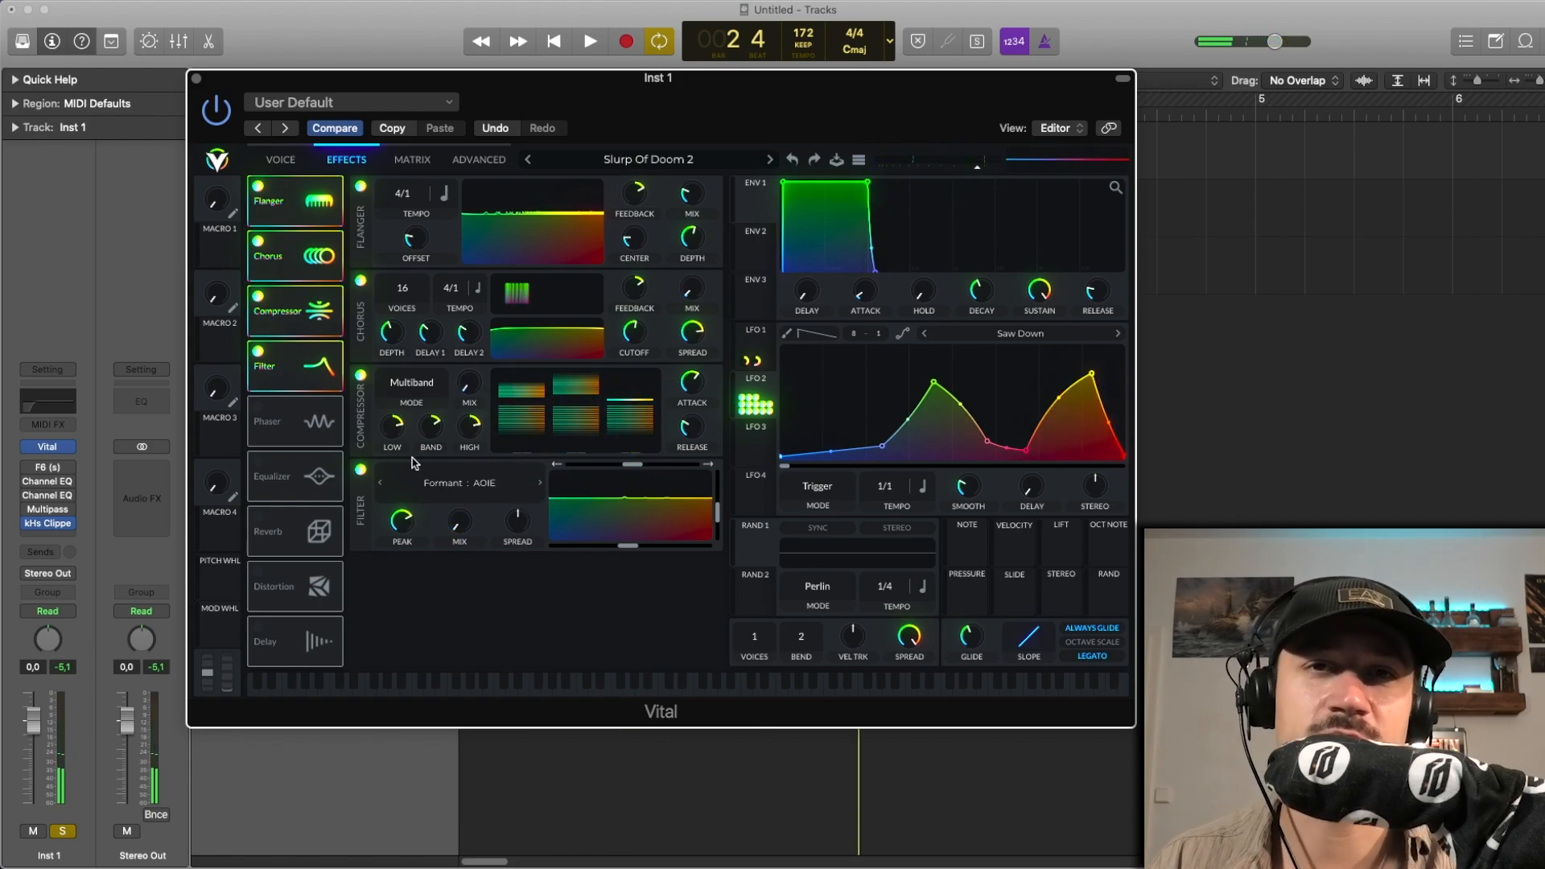
Step: Switch the phaser back on and play the loop to compare its mix at 100% with the original amount, undoing the increase
click(258, 407)
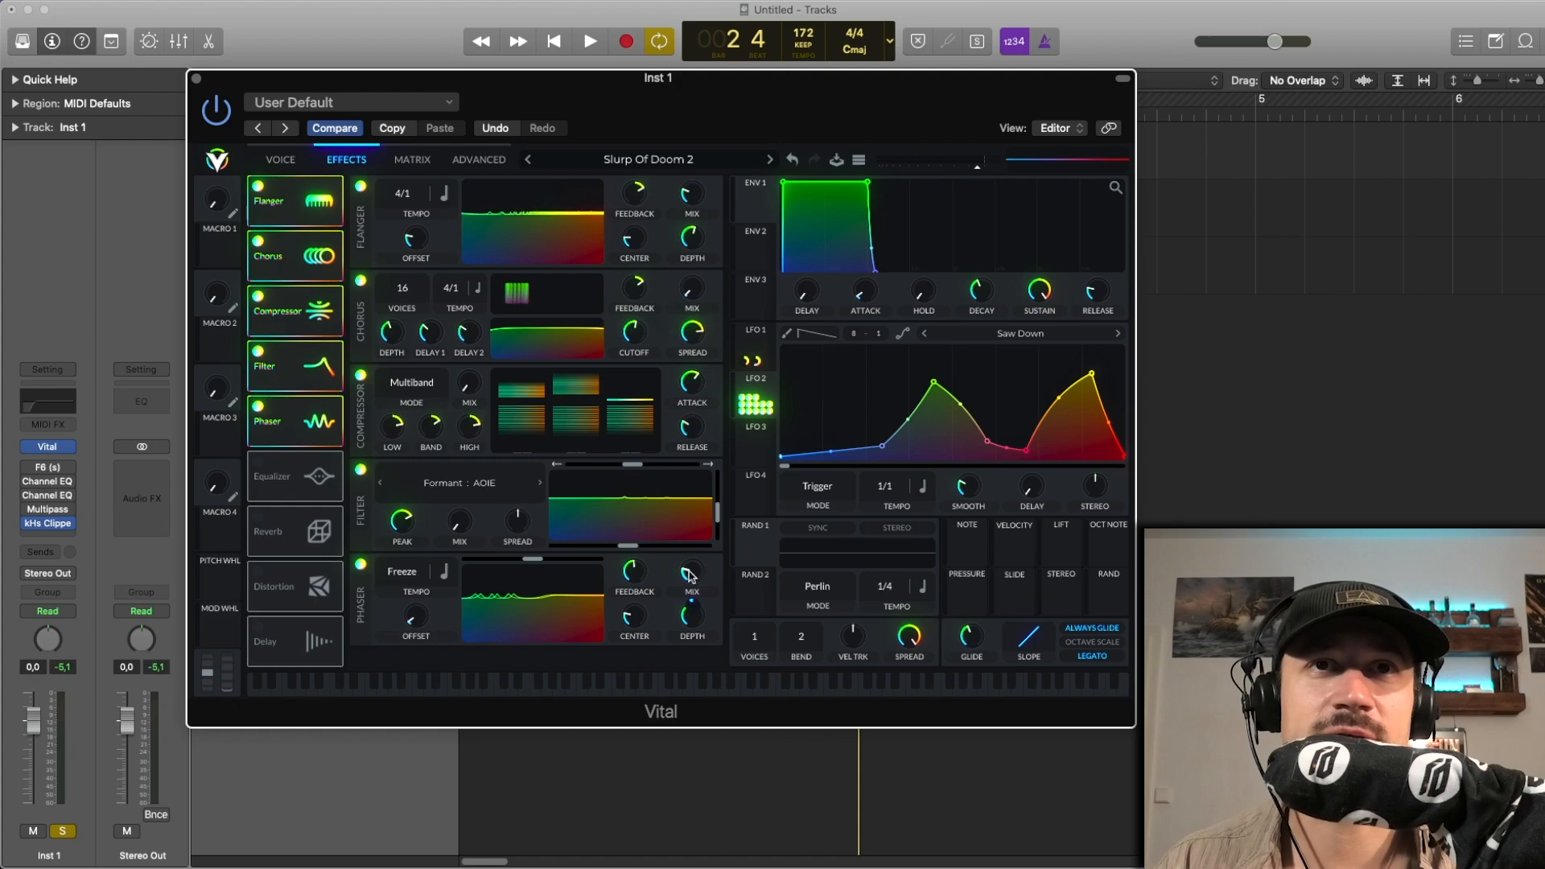
drag(690, 576, 690, 609)
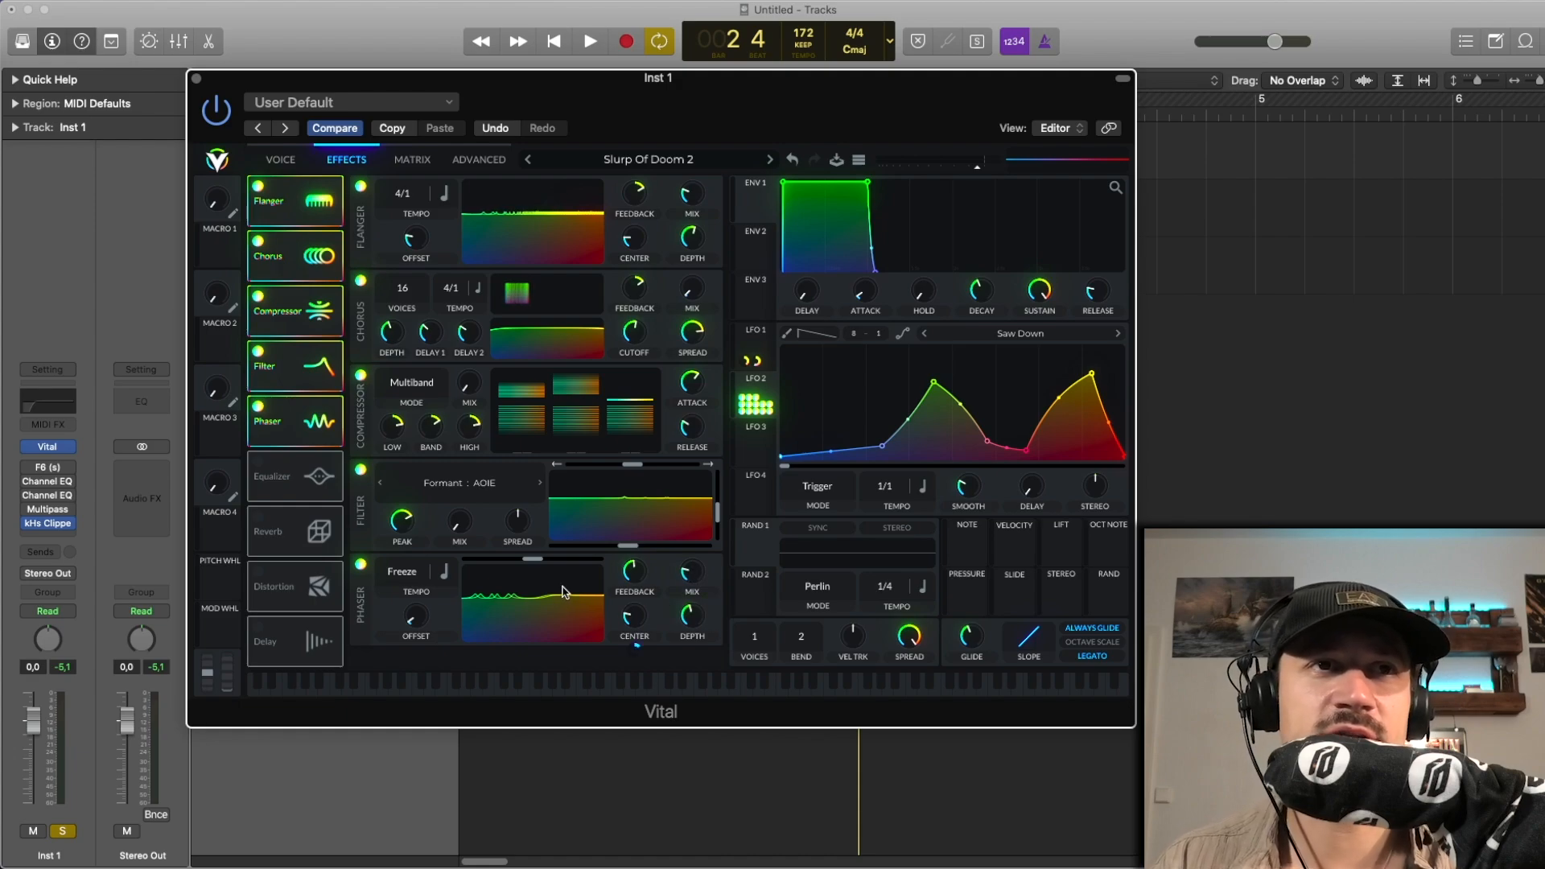
key(space)
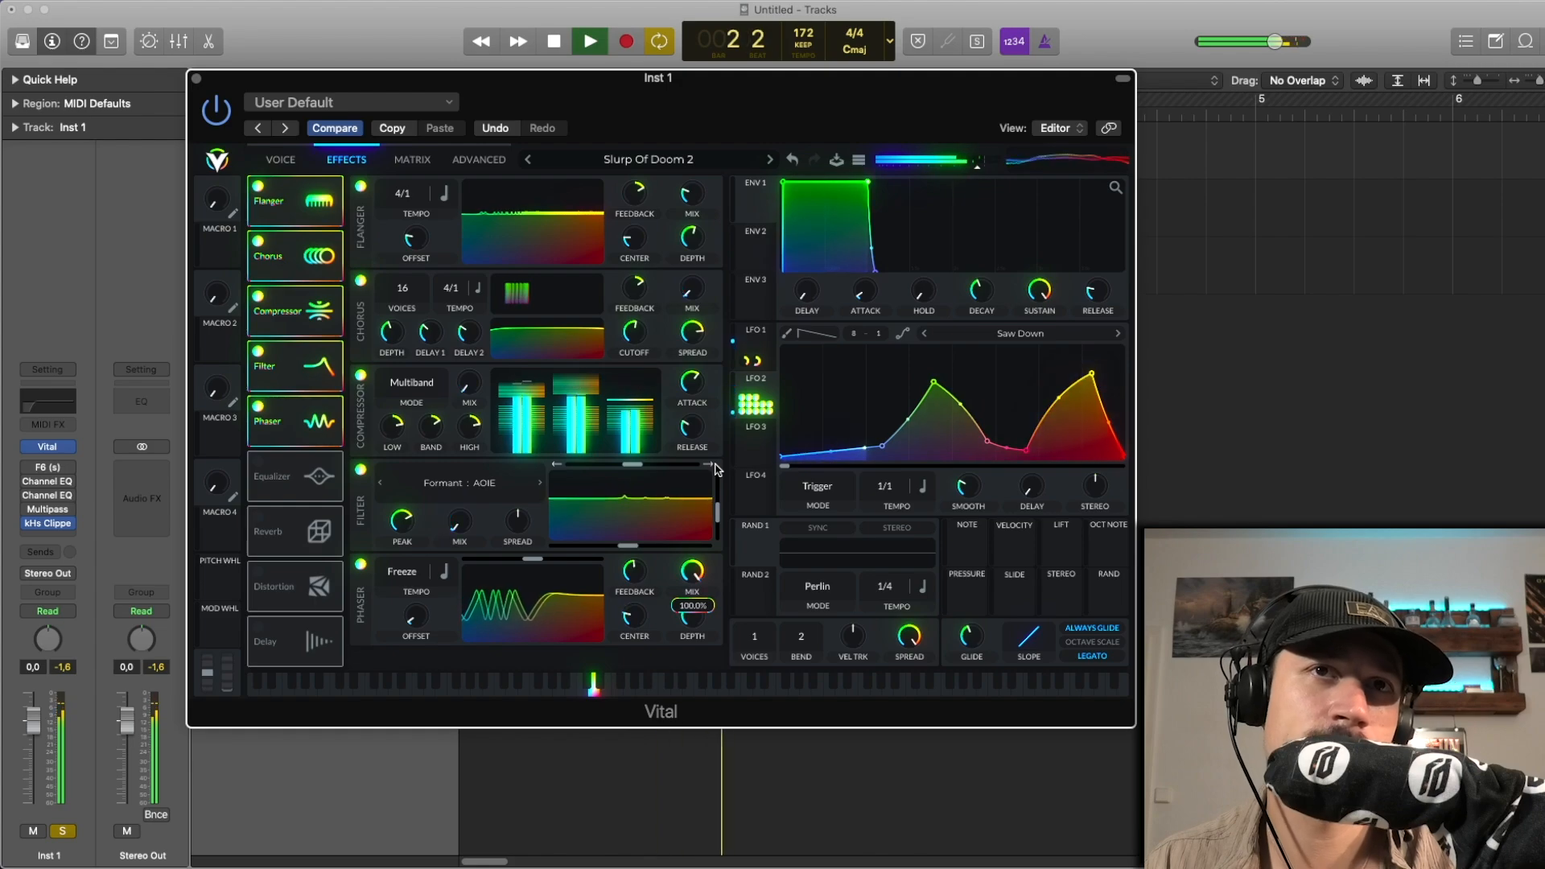
key(space)
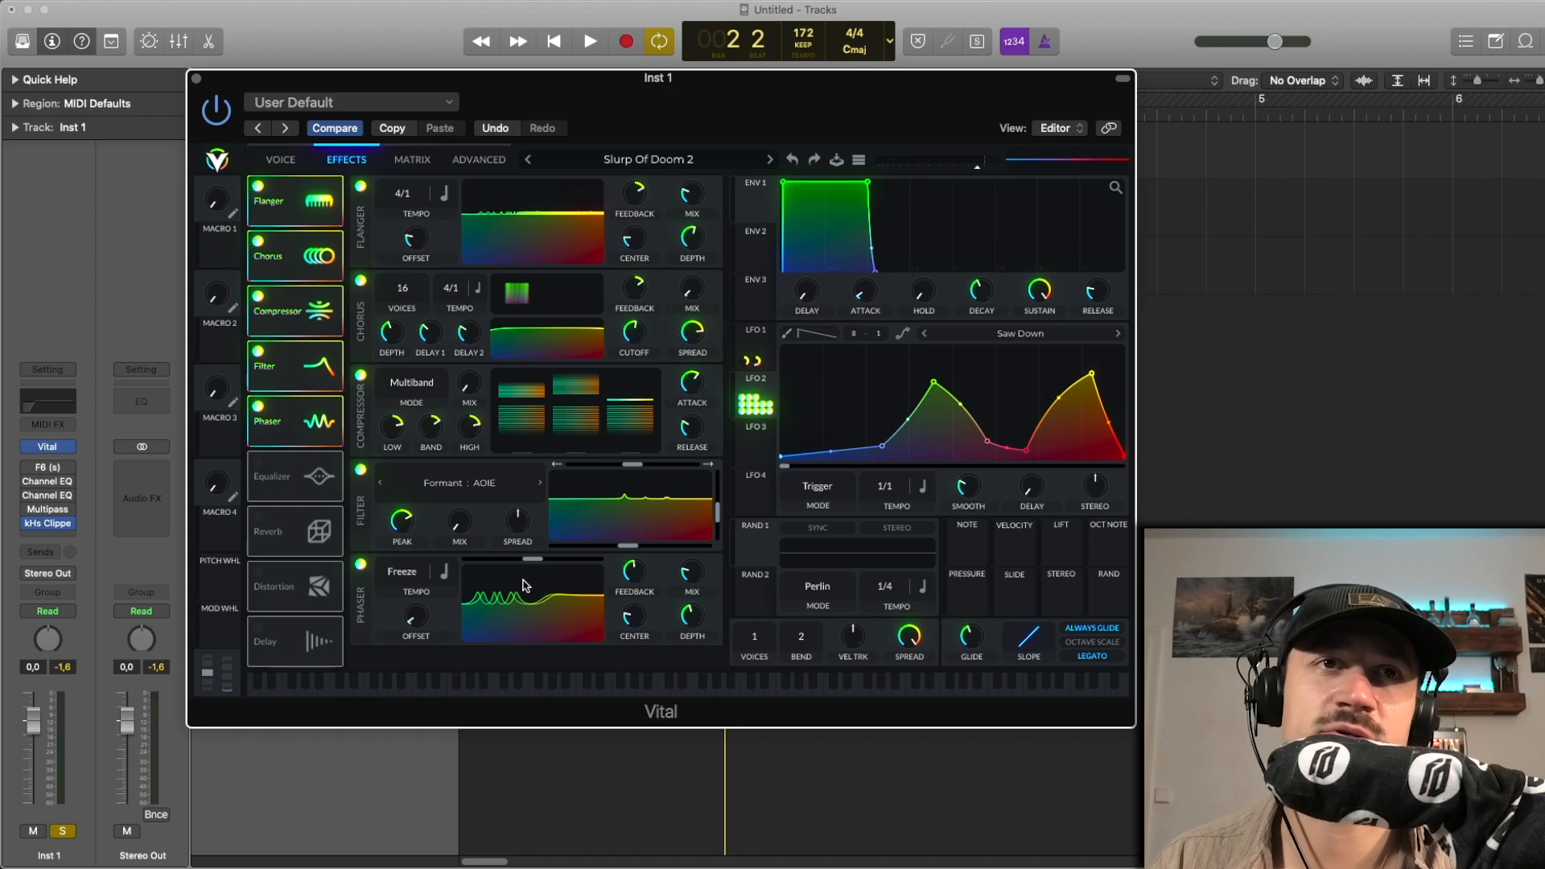
key(space)
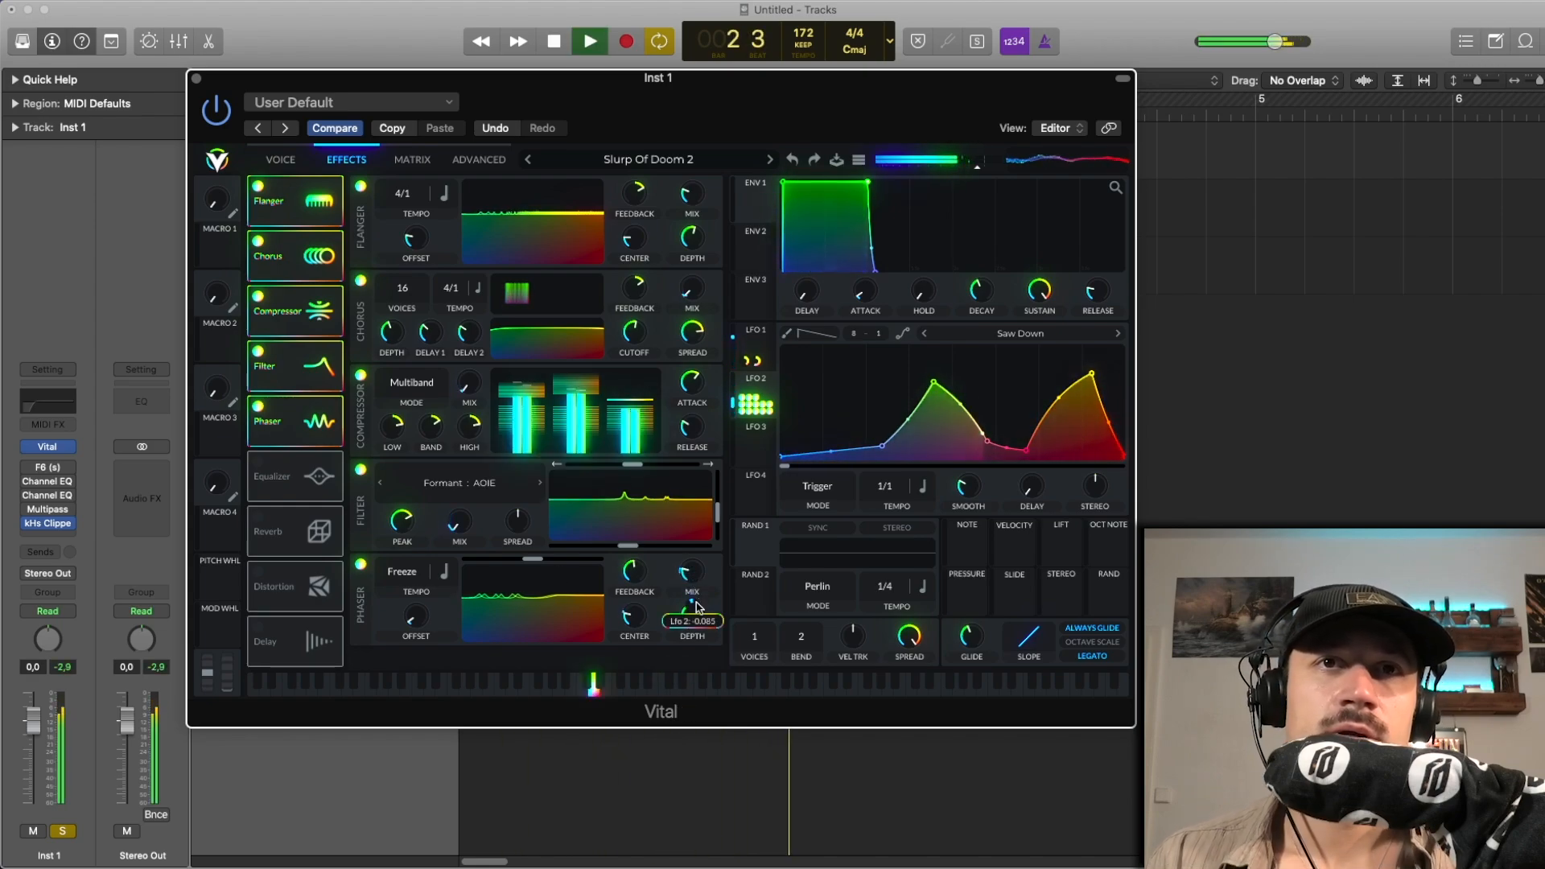
Step: Stop playback, switch the equalizer effect back on and play the loop to hear its high band
key(space)
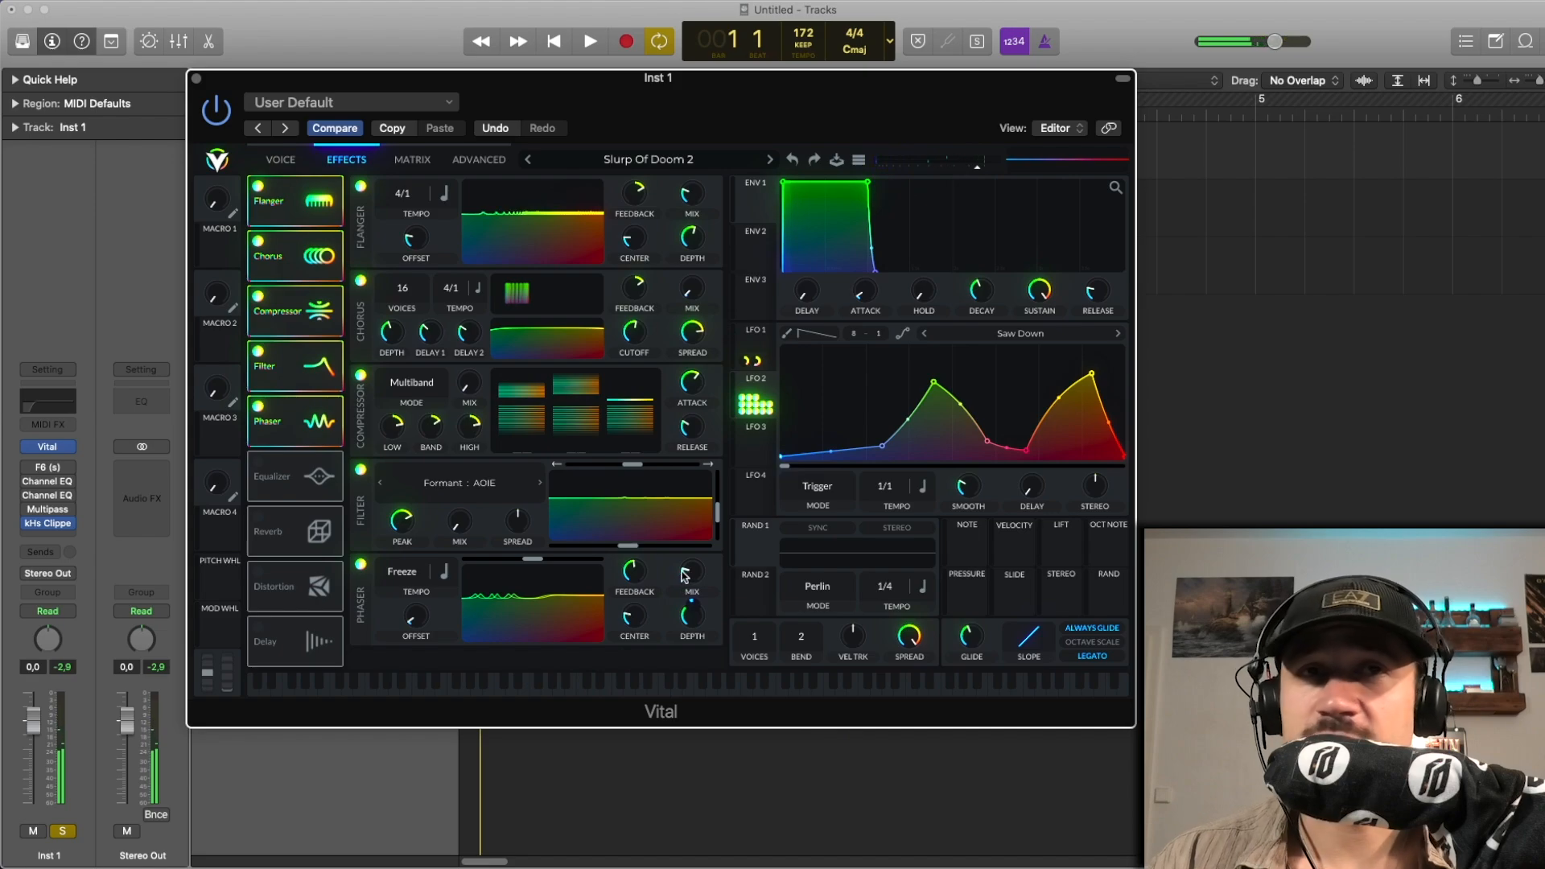
click(258, 470)
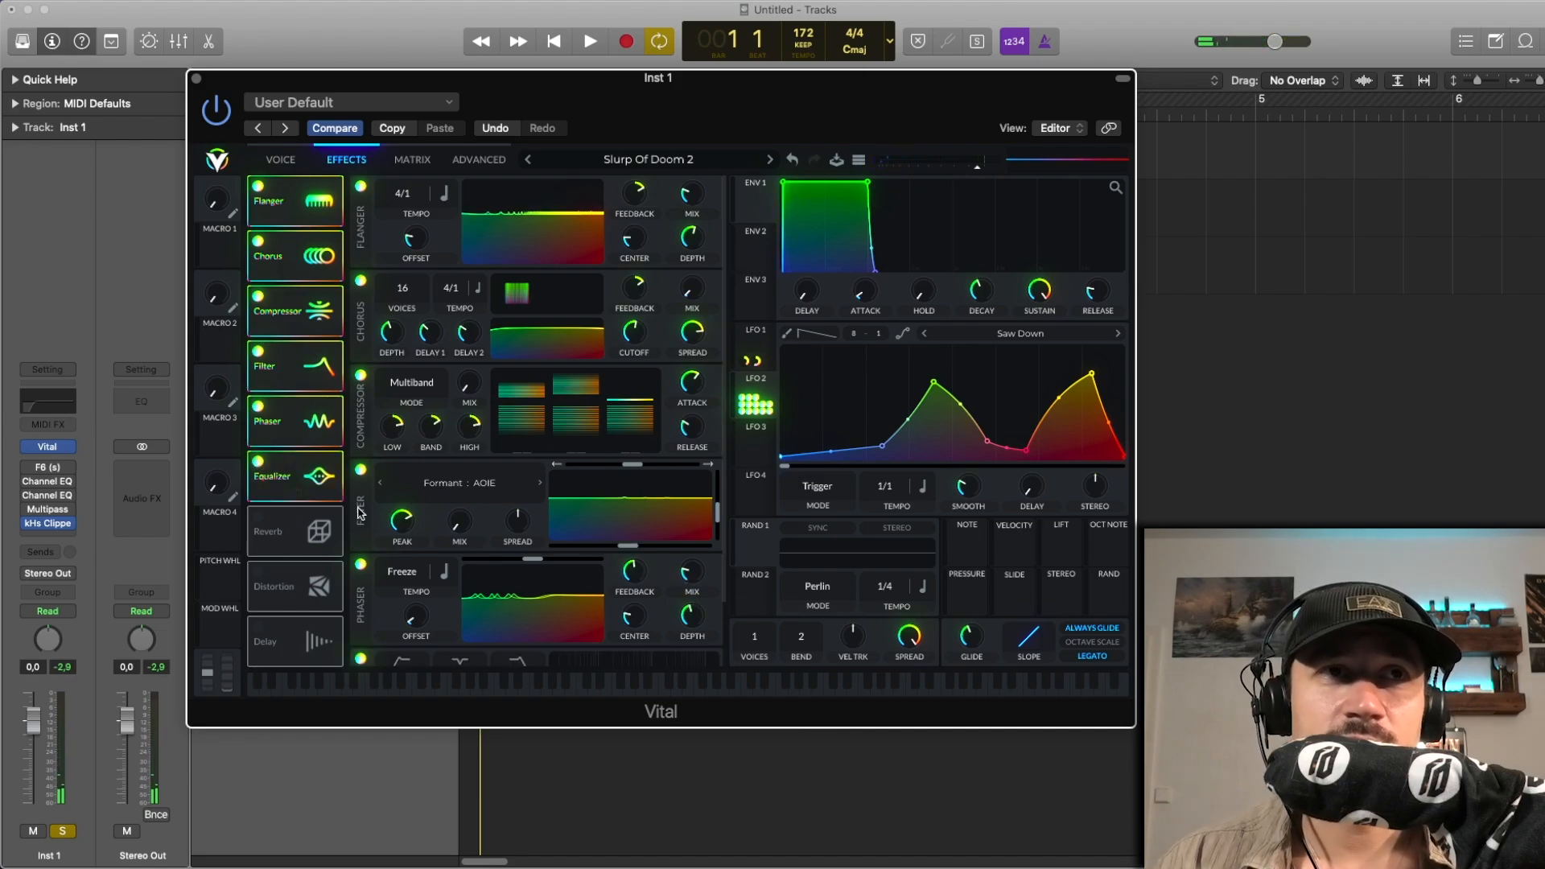
scroll(366, 519, down, 2)
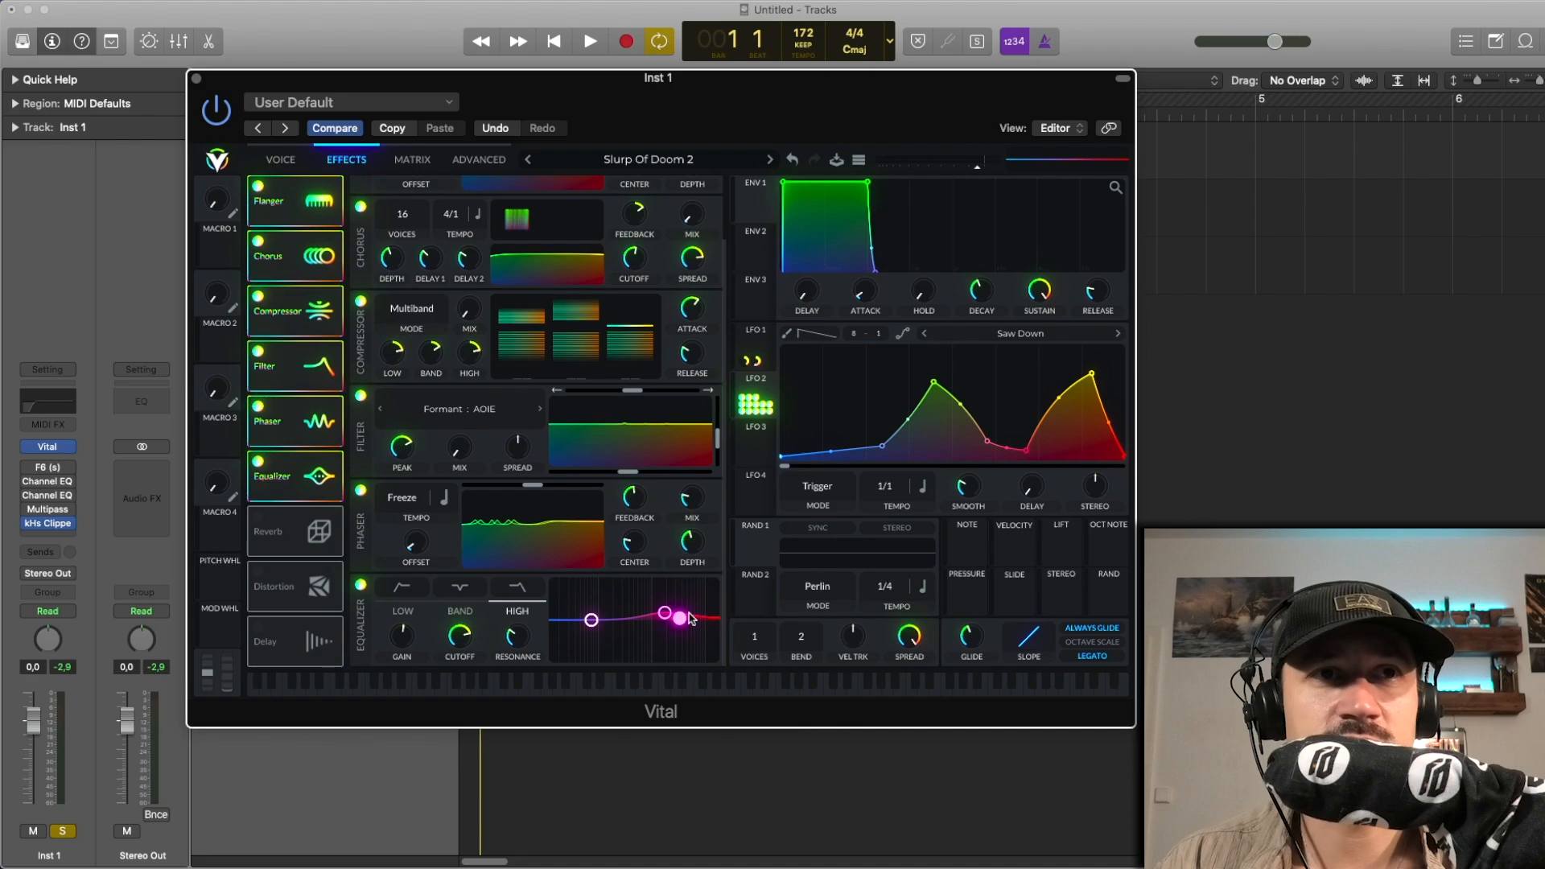
key(space)
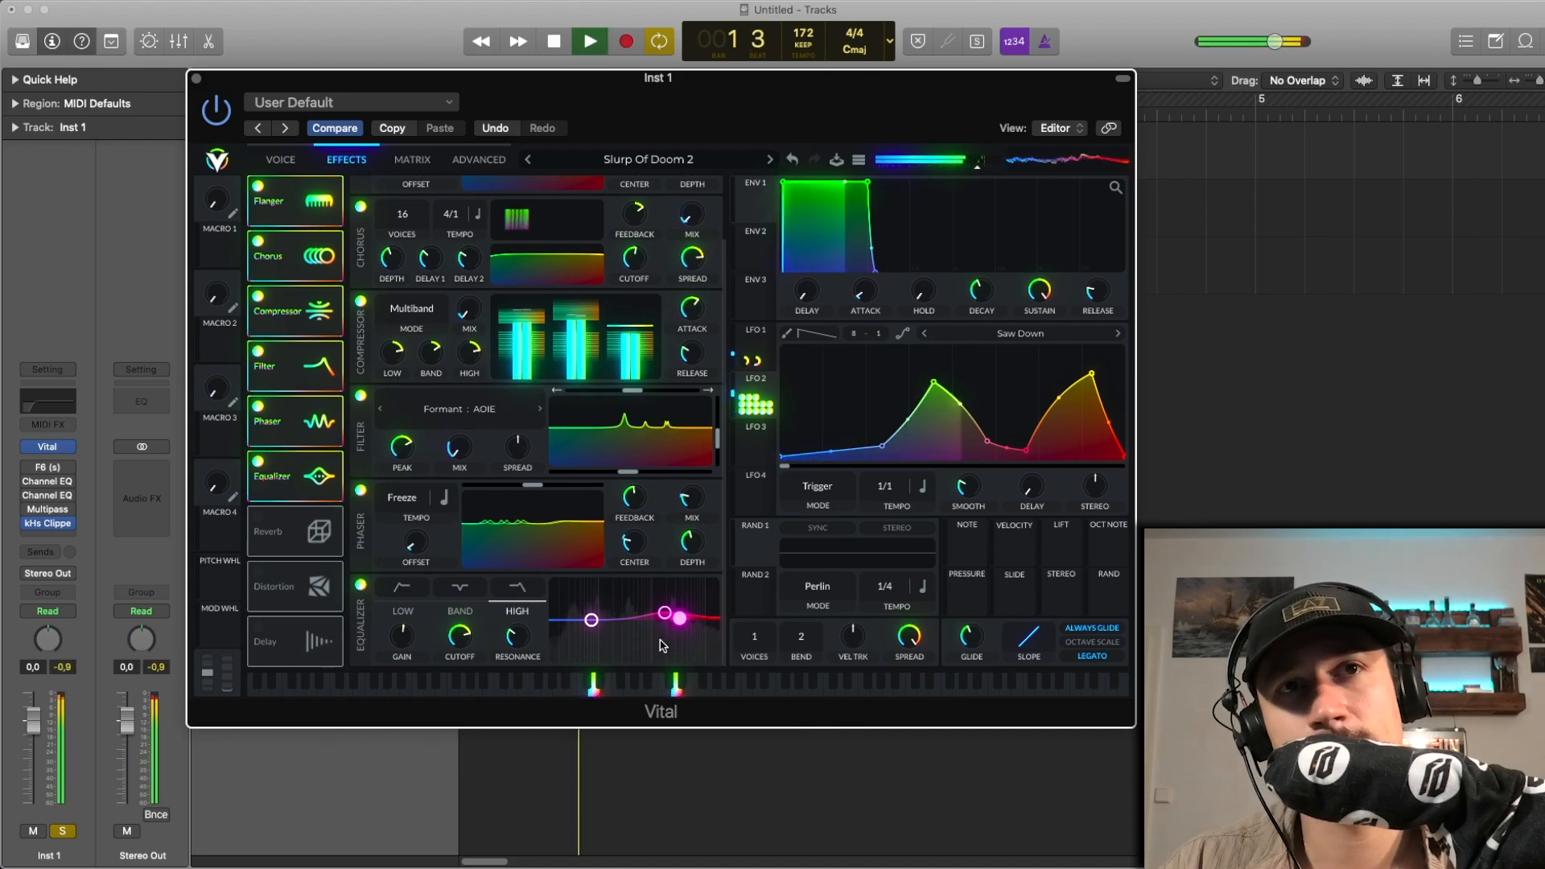
key(space)
Step: Switch the reverb back on and bring its settings into view
click(259, 517)
scroll(383, 532, down, 2)
scroll(383, 532, down, 1)
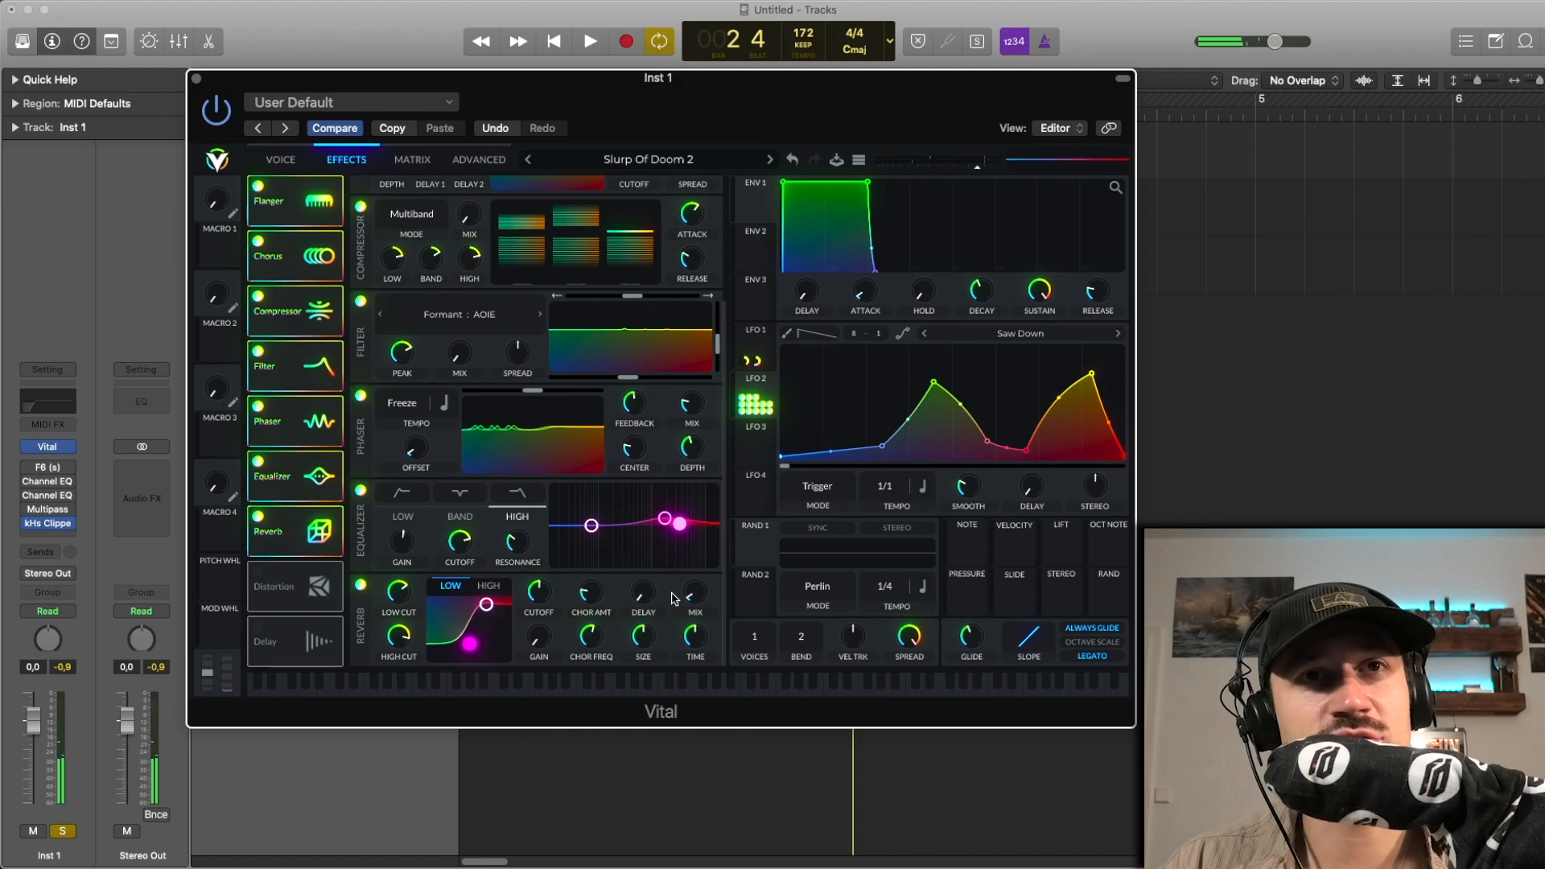
Step: Switch the Soft Clip distortion back on and play the loop to hear its LFO-modulated drive
click(266, 573)
scroll(482, 579, down, 3)
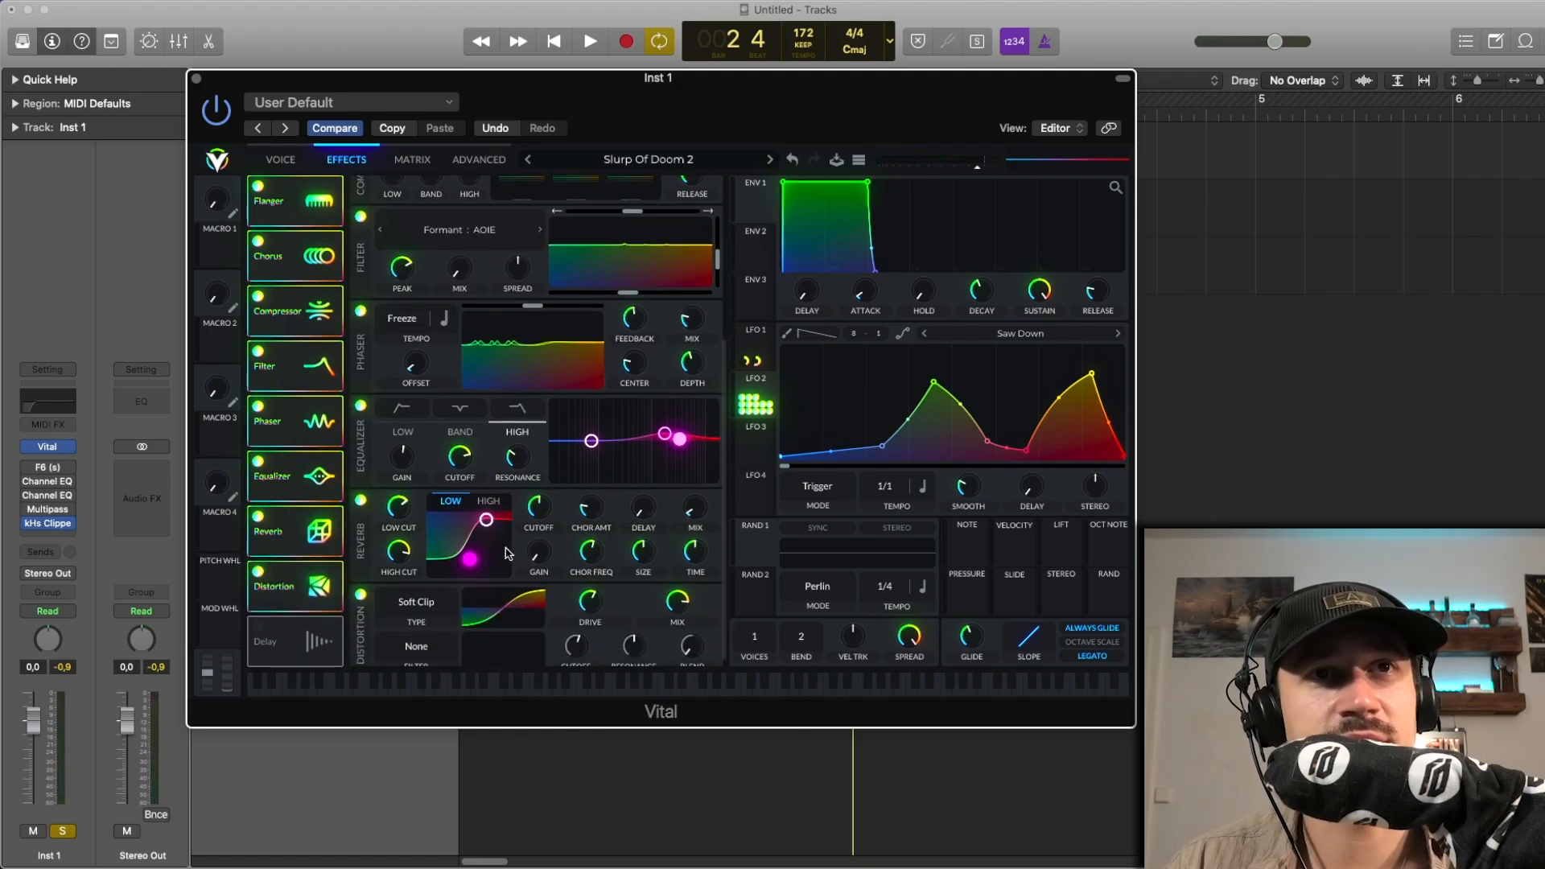
scroll(592, 605, down, 1)
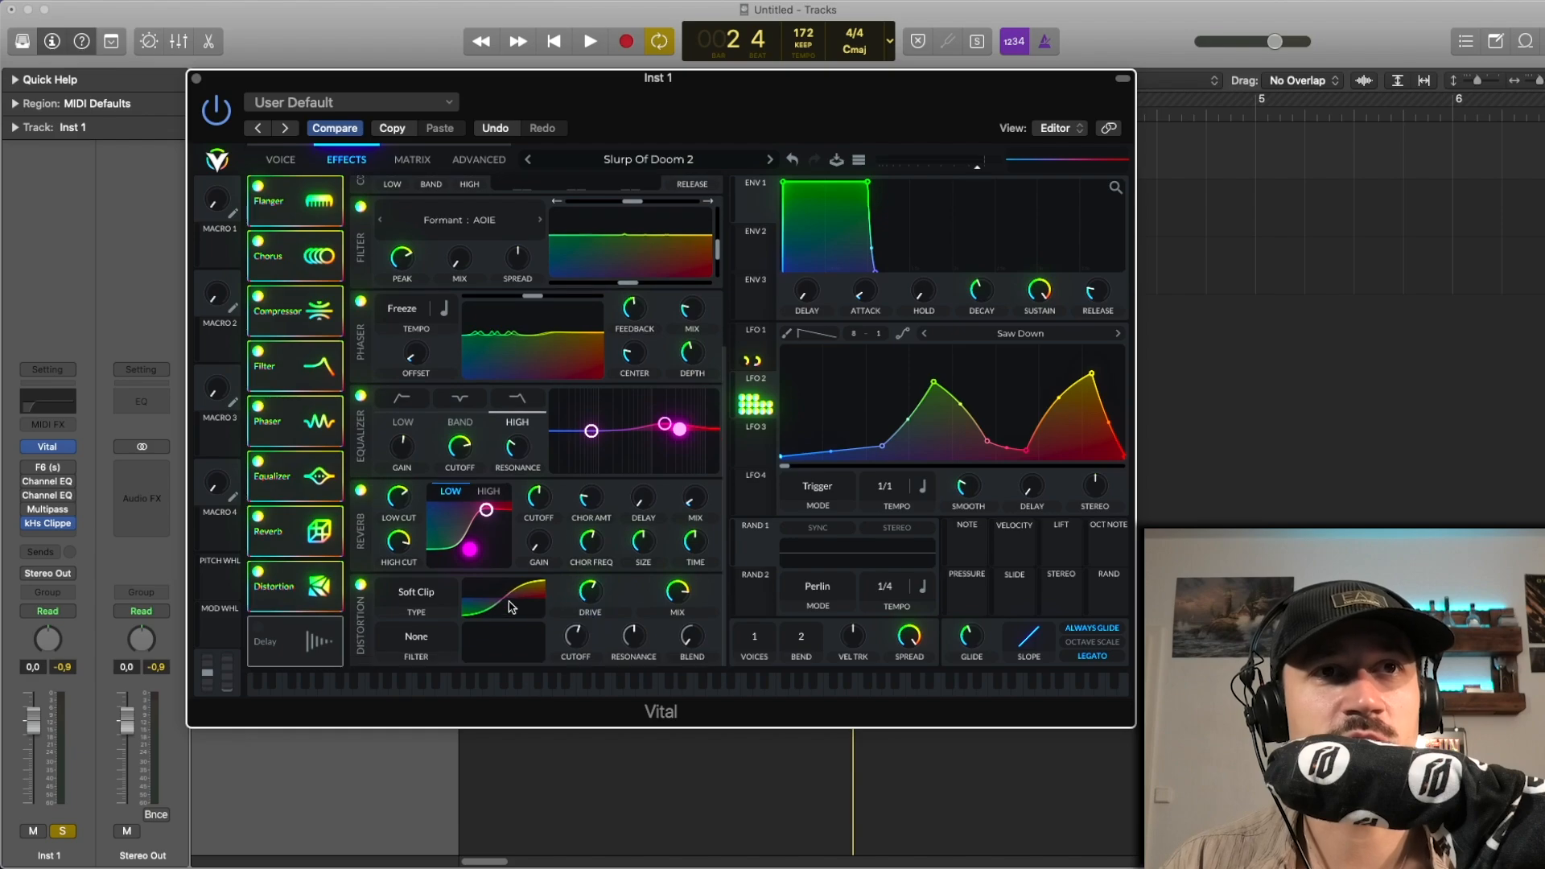
key(space)
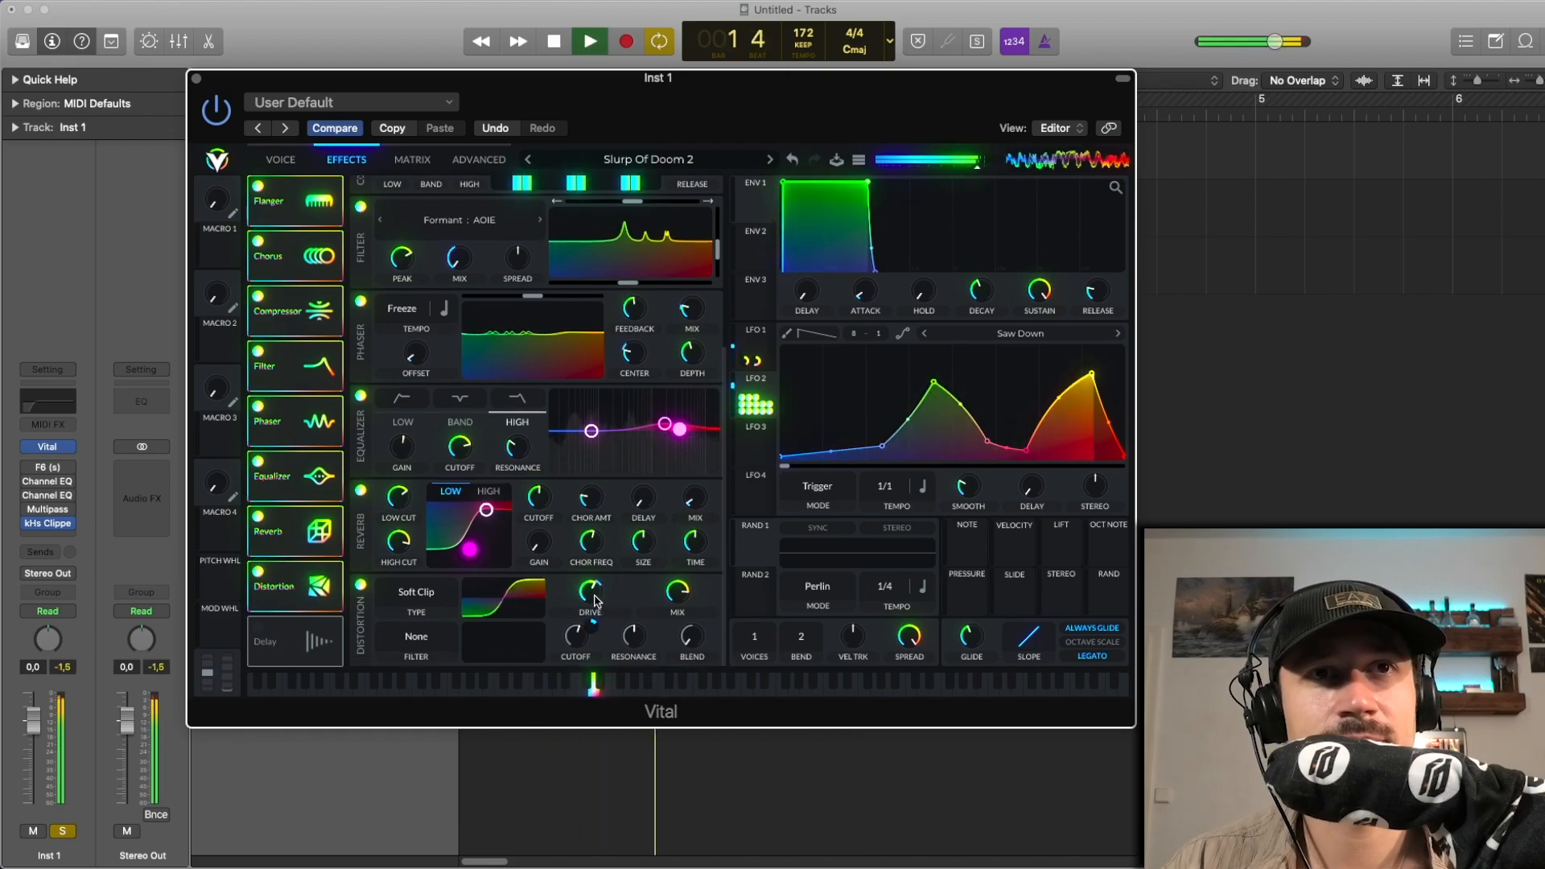
mouse_move(594, 626)
key(space)
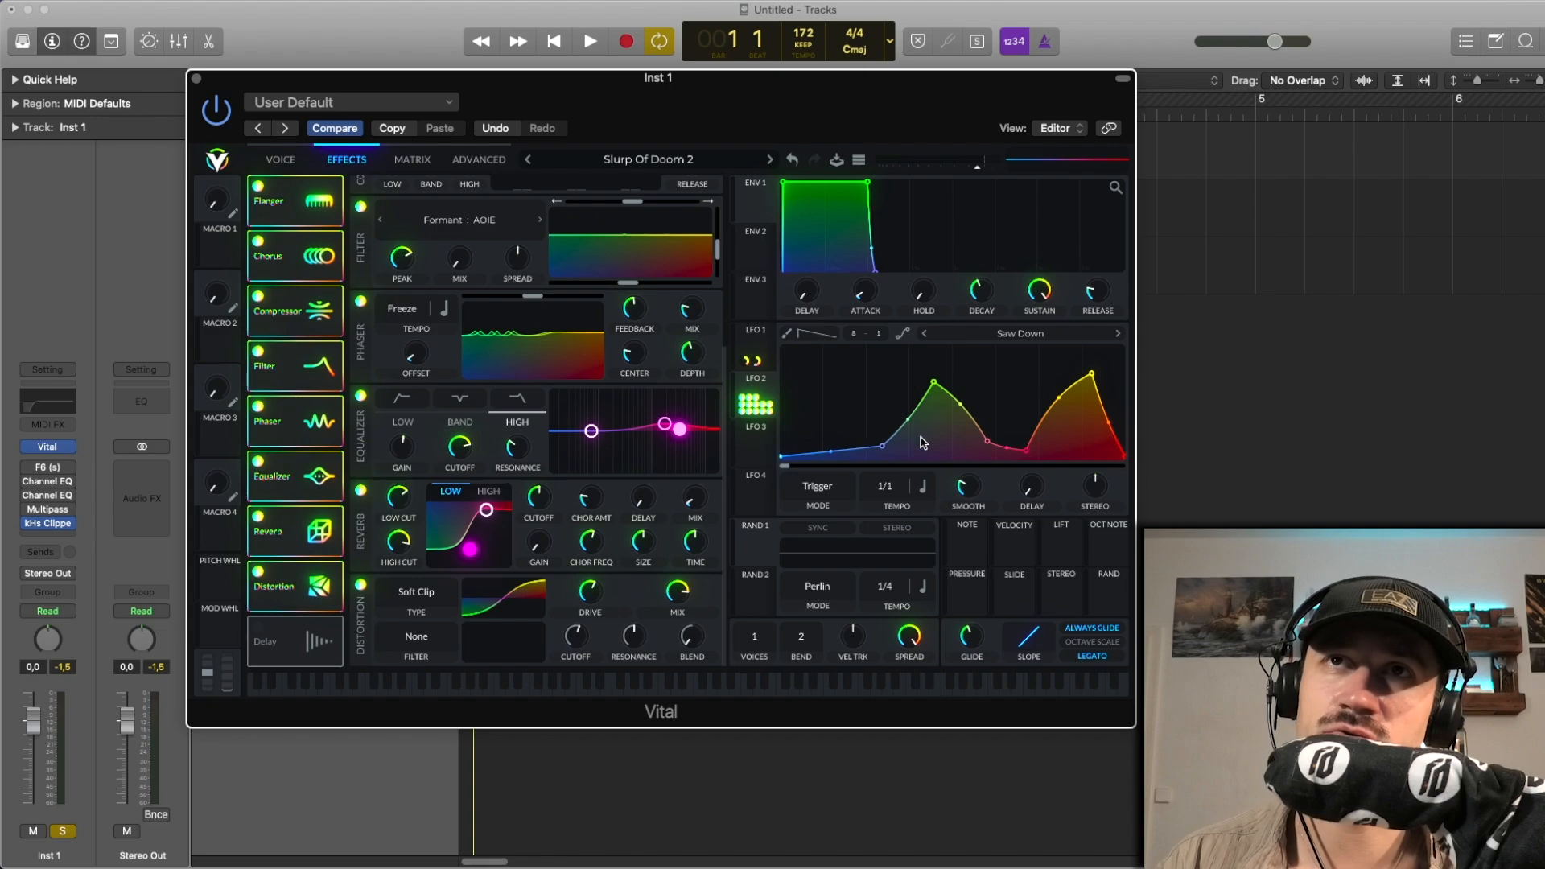
Step: Play the complete patch with all restored effects and return to the oscillator and filter overview
key(space)
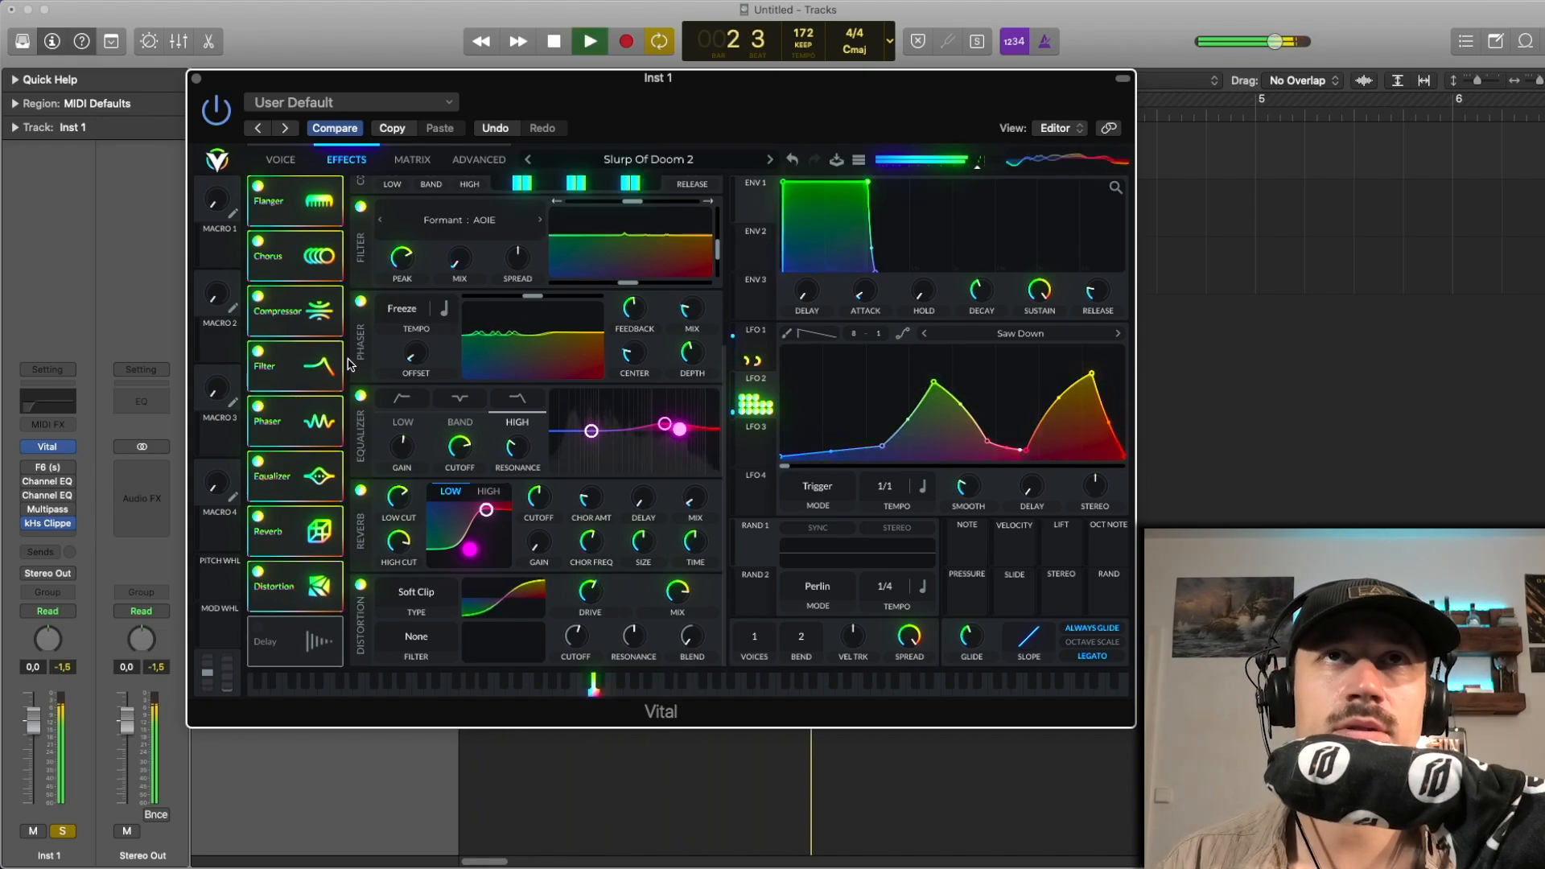
key(space)
click(277, 159)
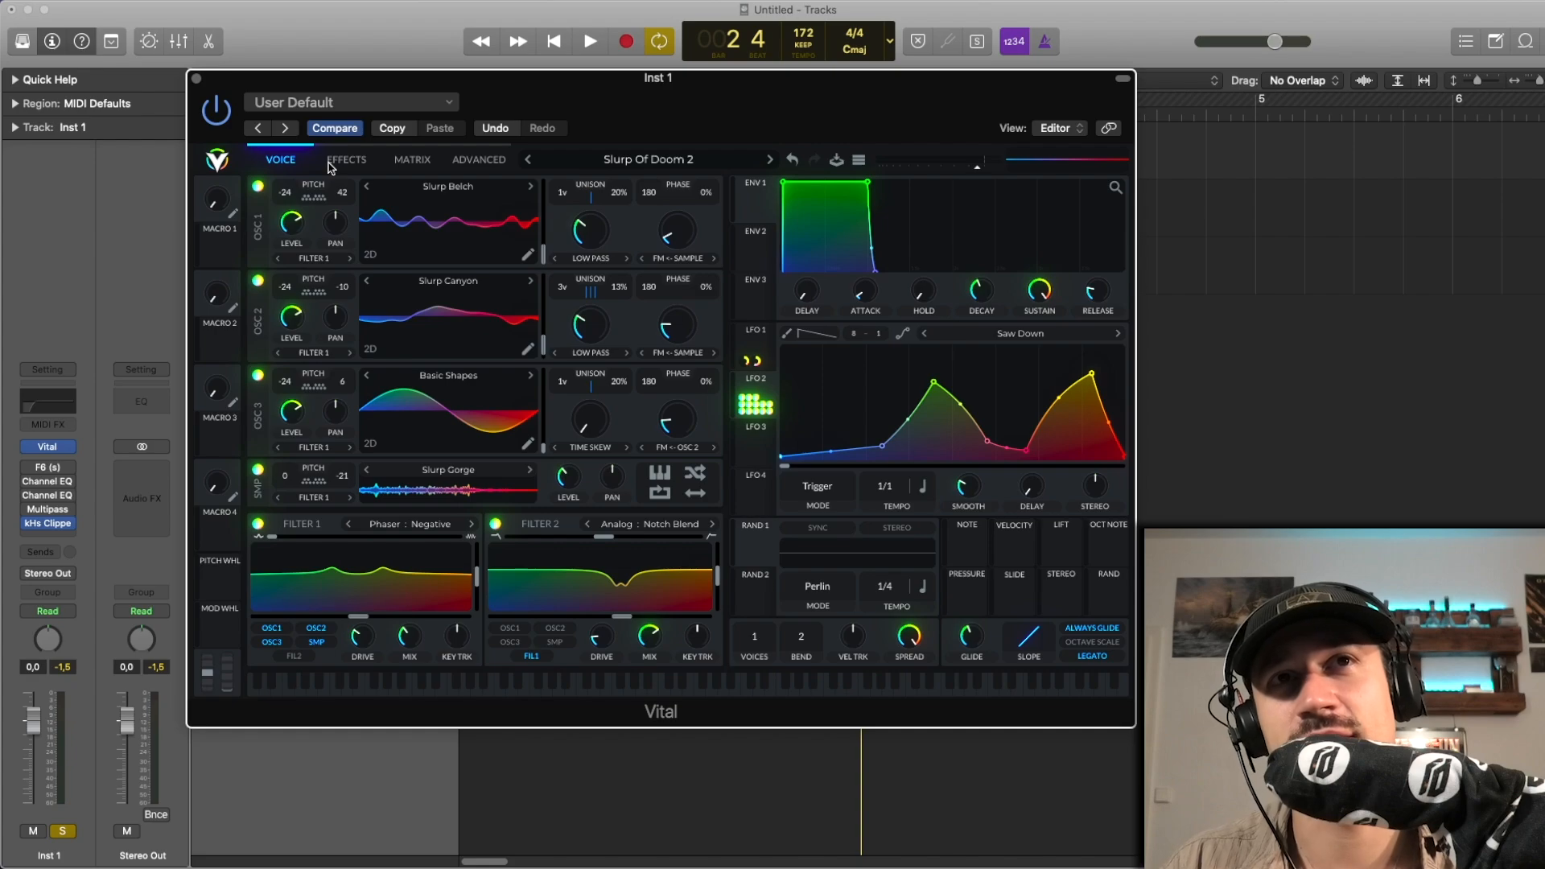
key(space)
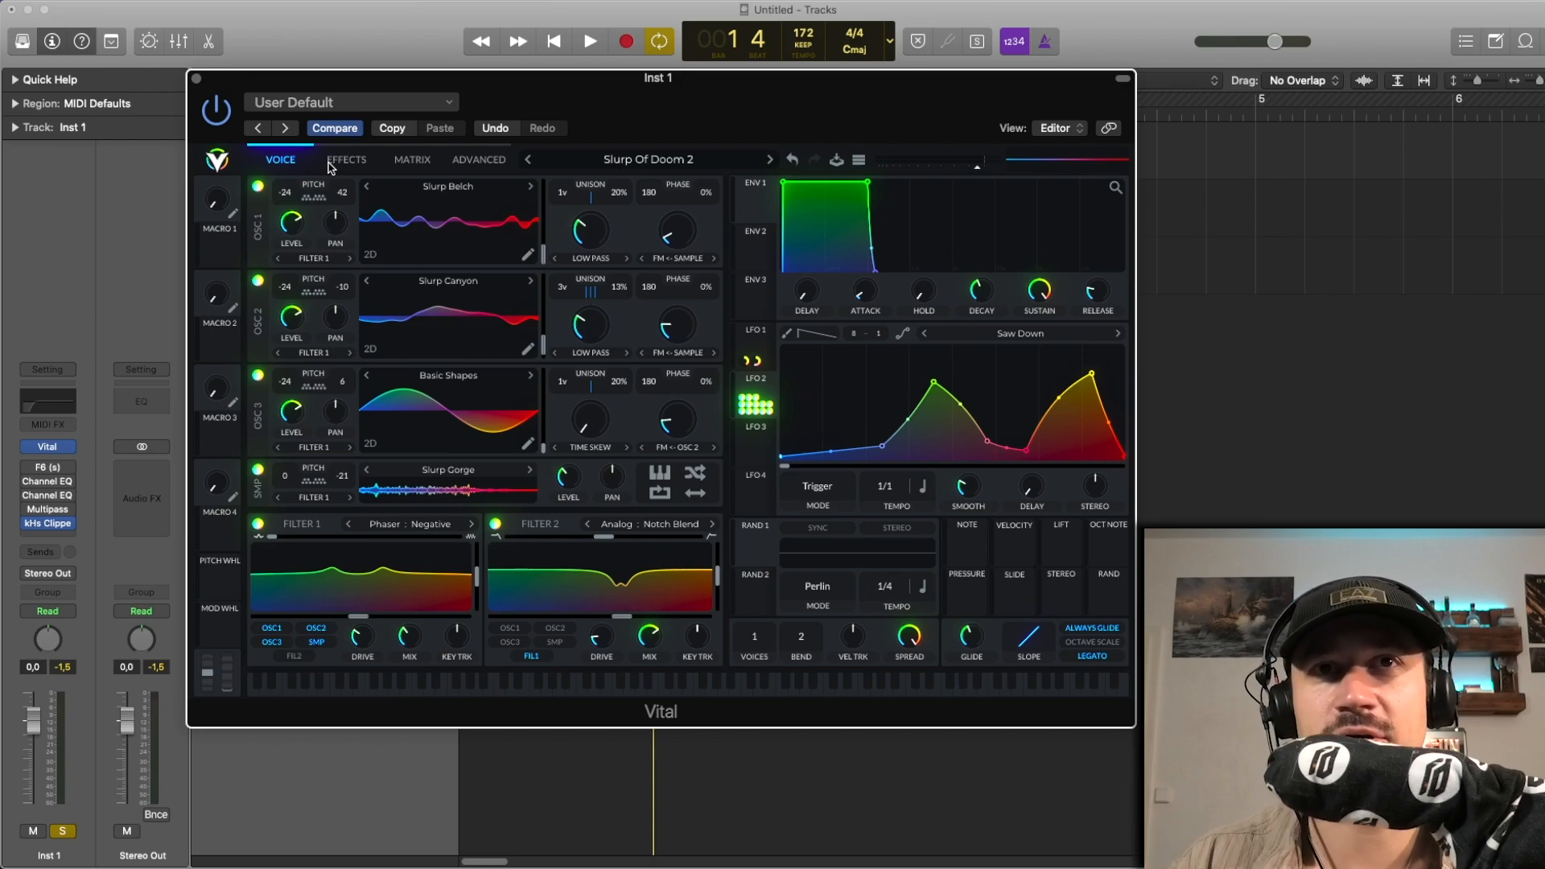
Step: Unsolo the Inst 1 track and play the loop to hear the bass together with the drums
click(63, 831)
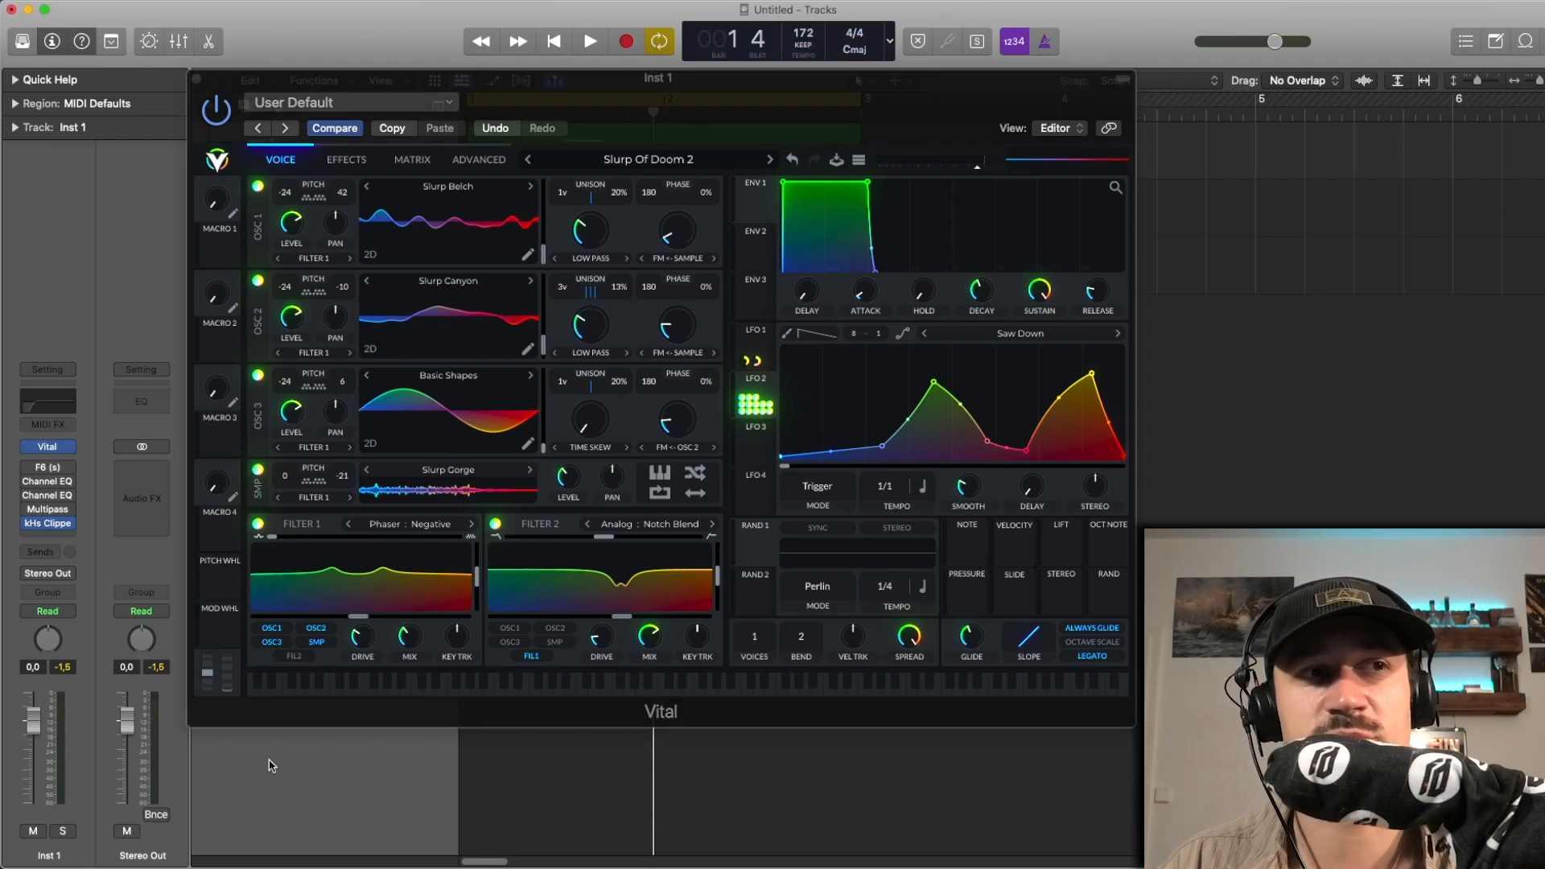
key(space)
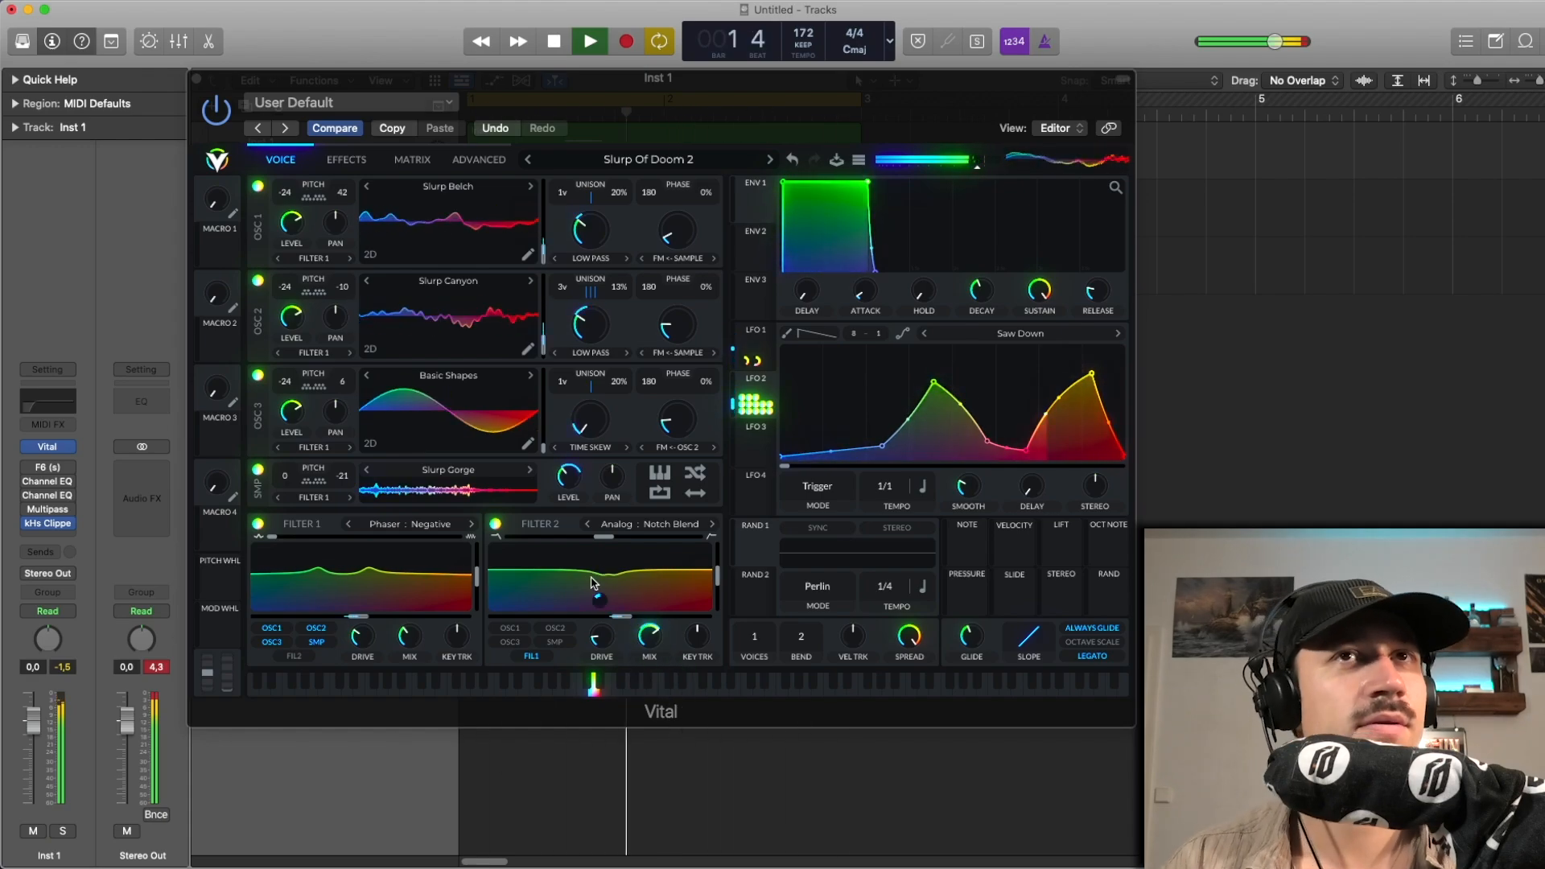
key(space)
Step: Close the synth window, open the Inst 1 MIDI region in the piano roll and inspect the pitch and position of its two short notes
click(194, 80)
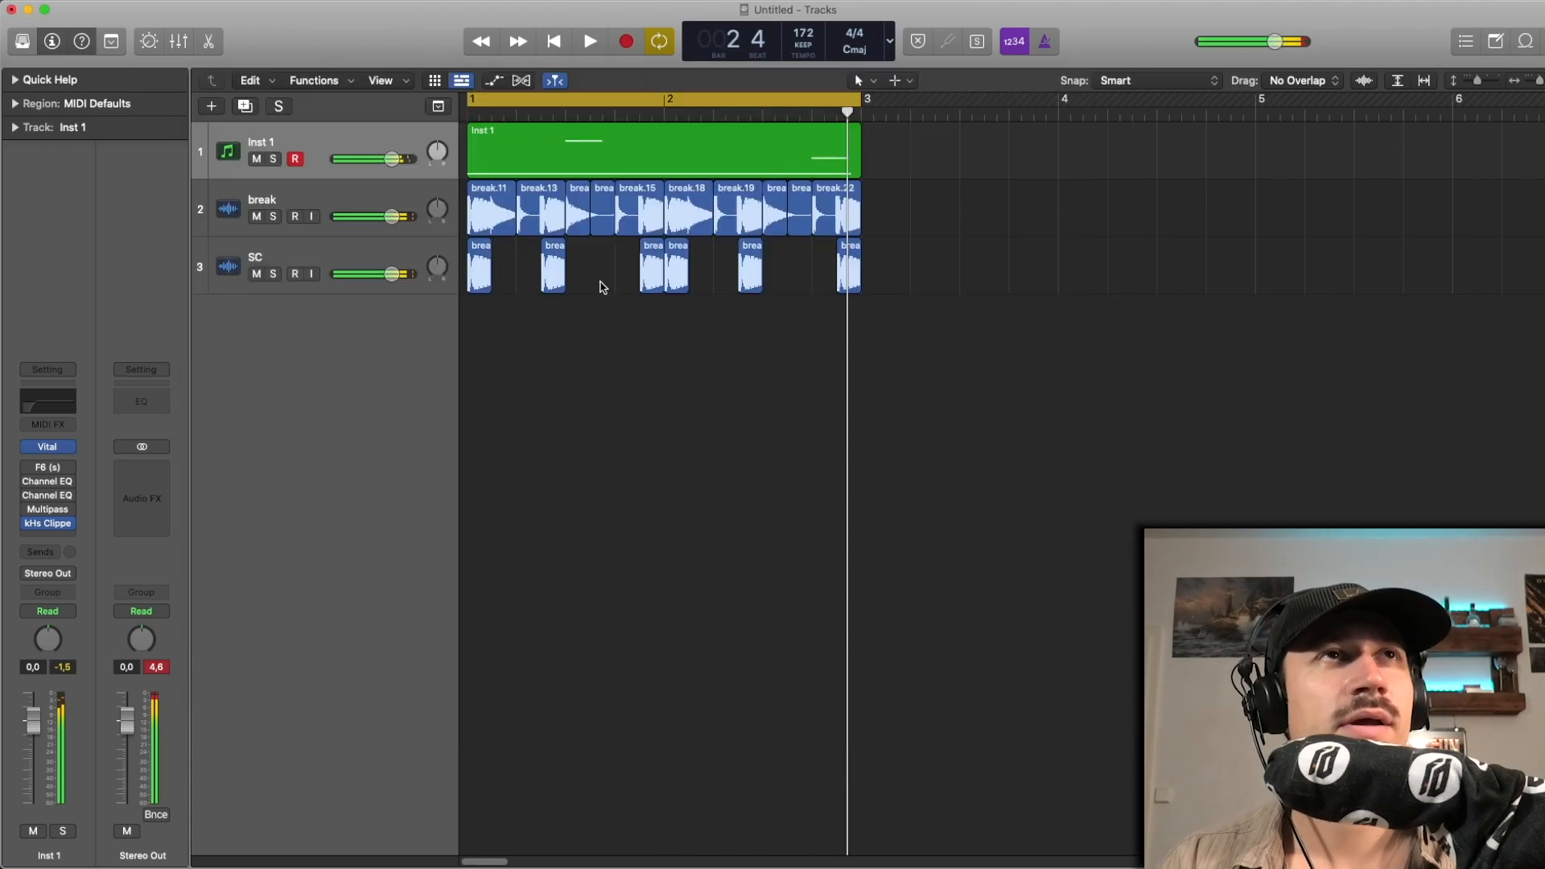
click(618, 163)
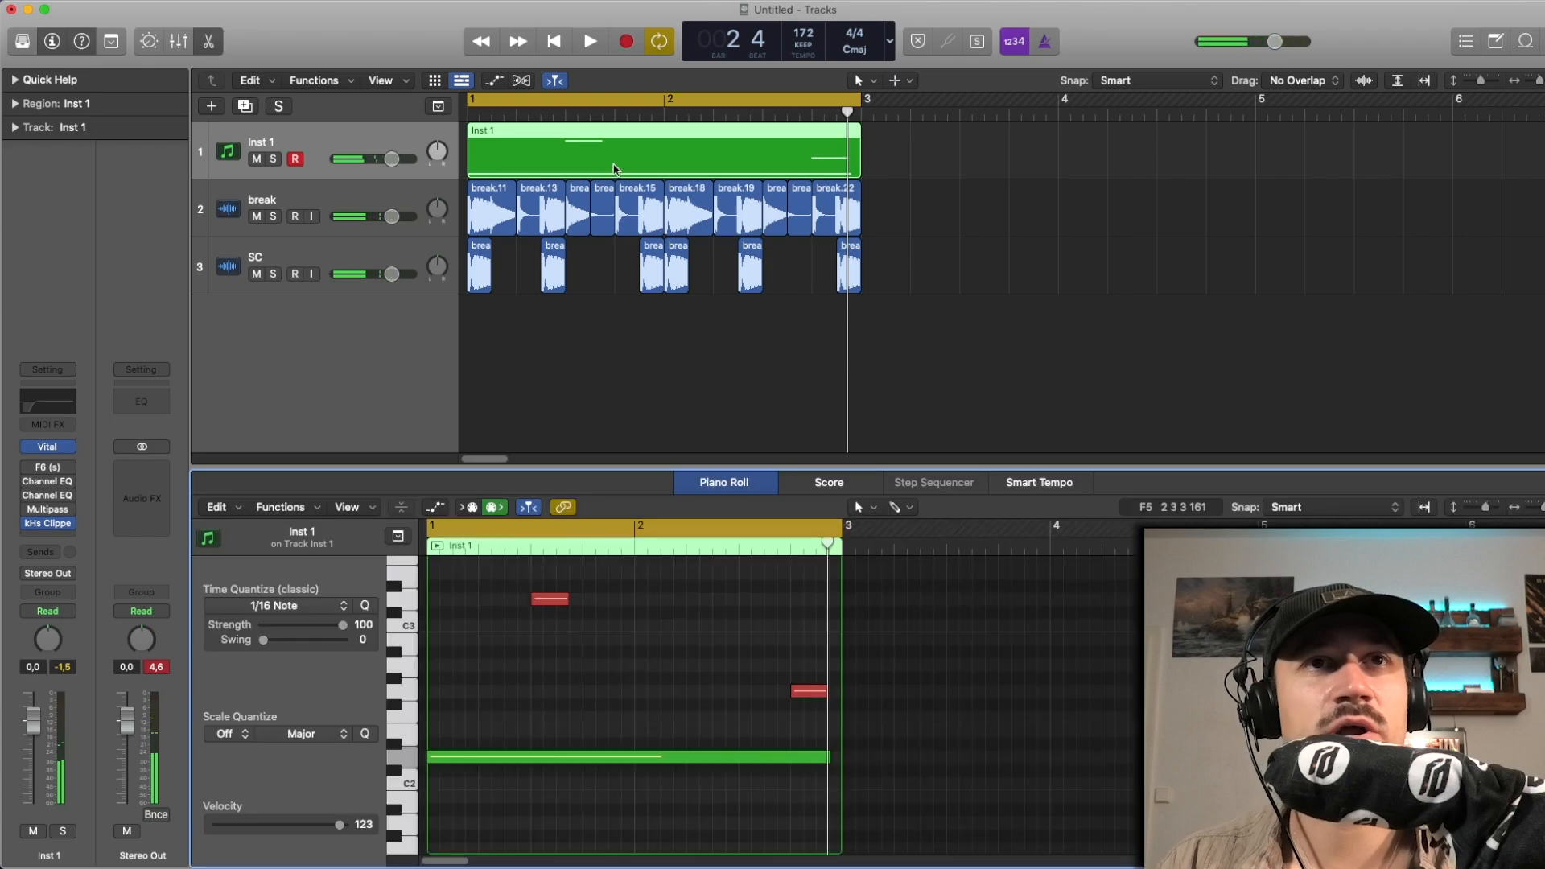
double_click(618, 163)
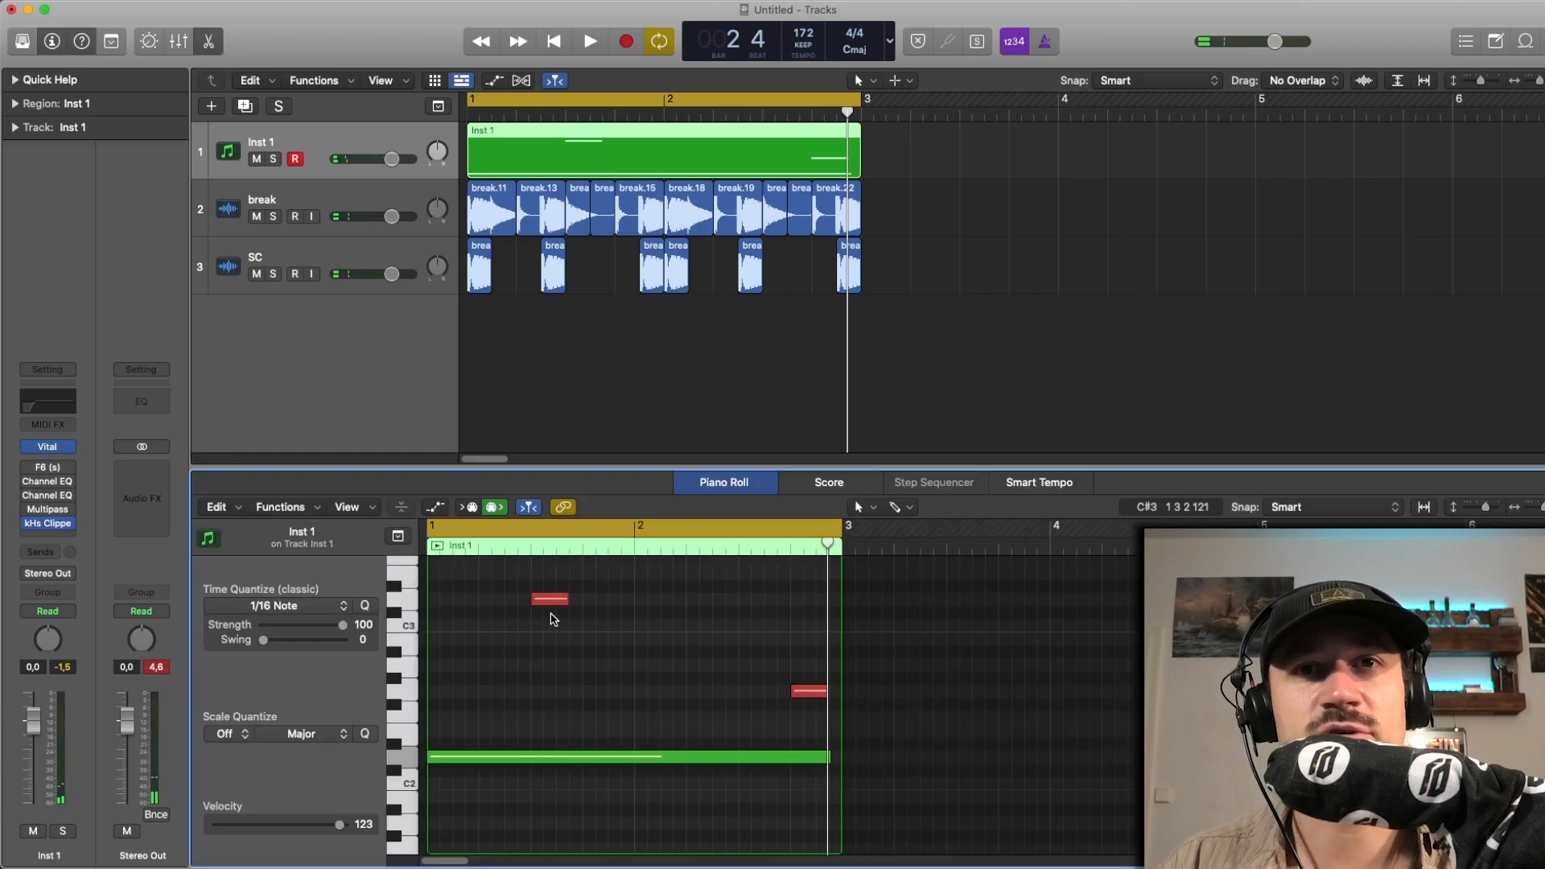
click(554, 600)
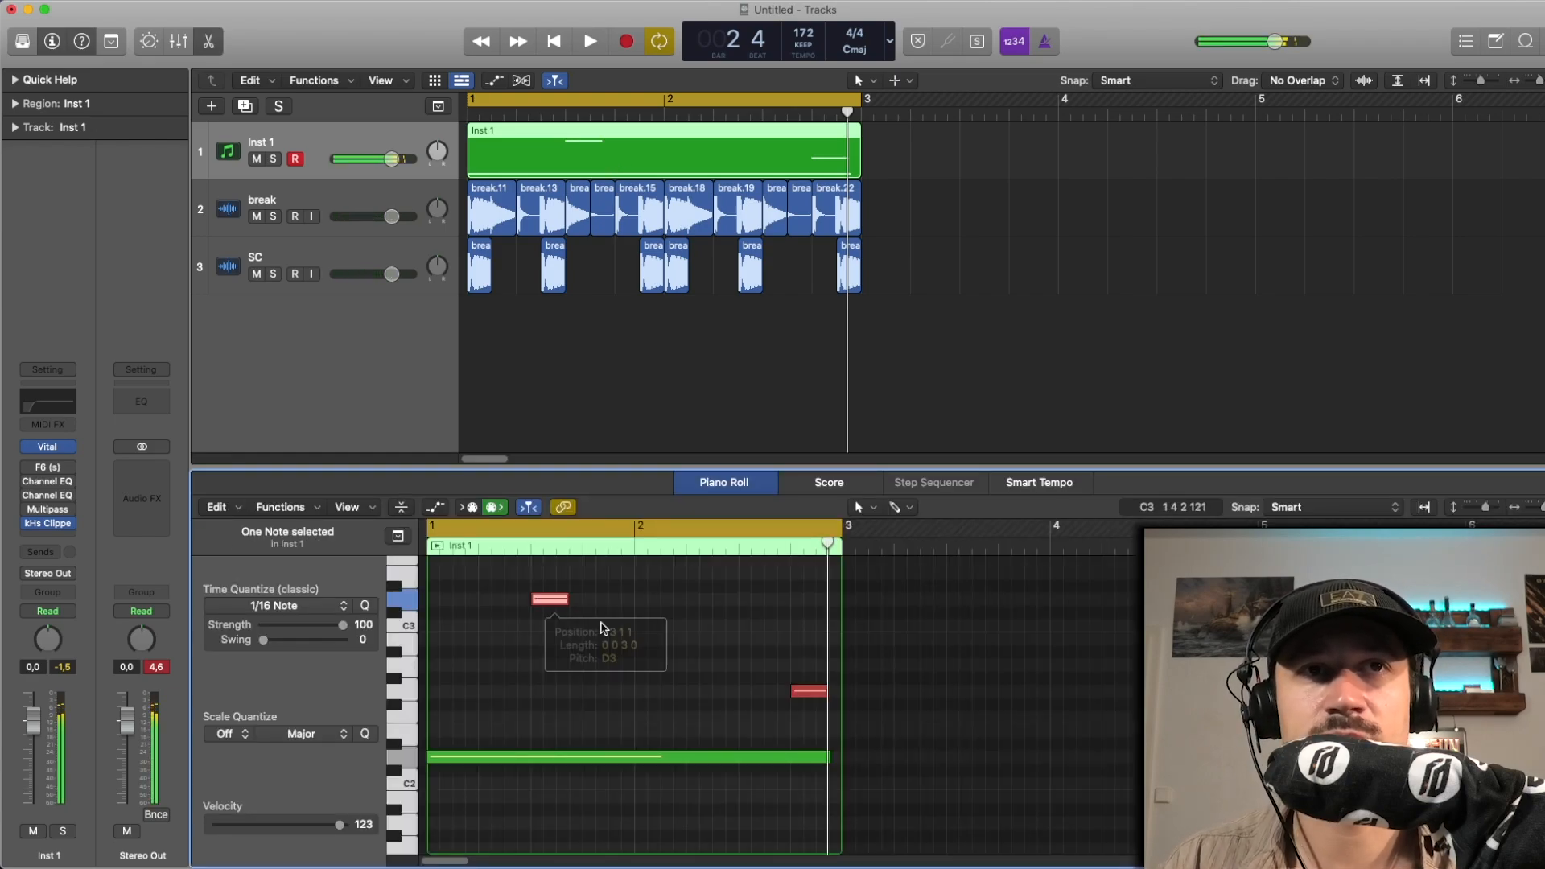
click(603, 626)
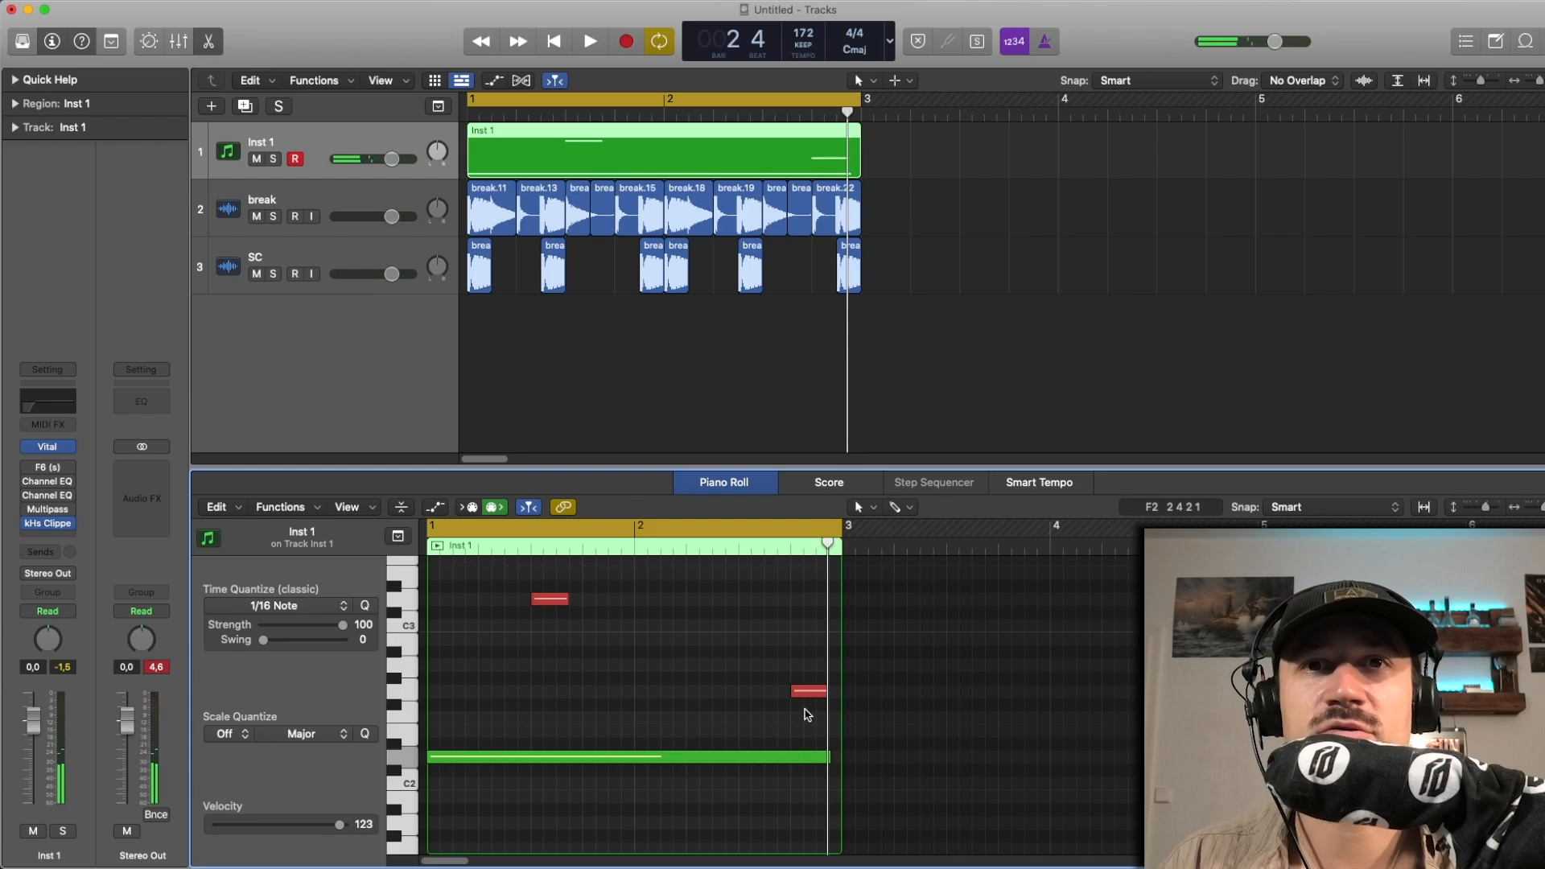
click(806, 692)
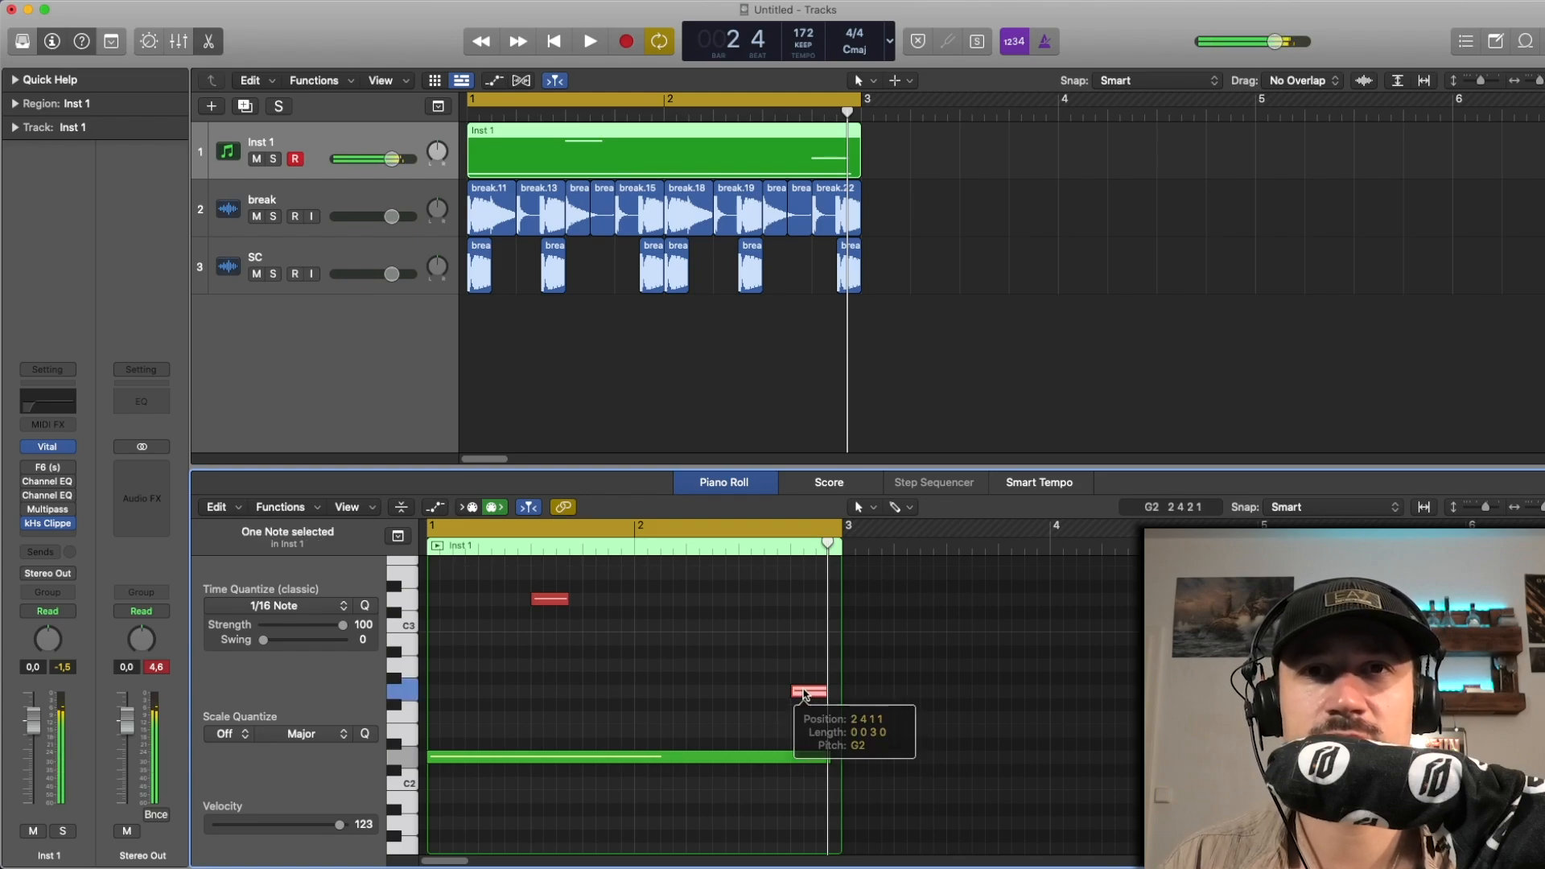
click(807, 681)
Step: Play the loop to follow the note pattern, close the piano roll and deselect the region
key(space)
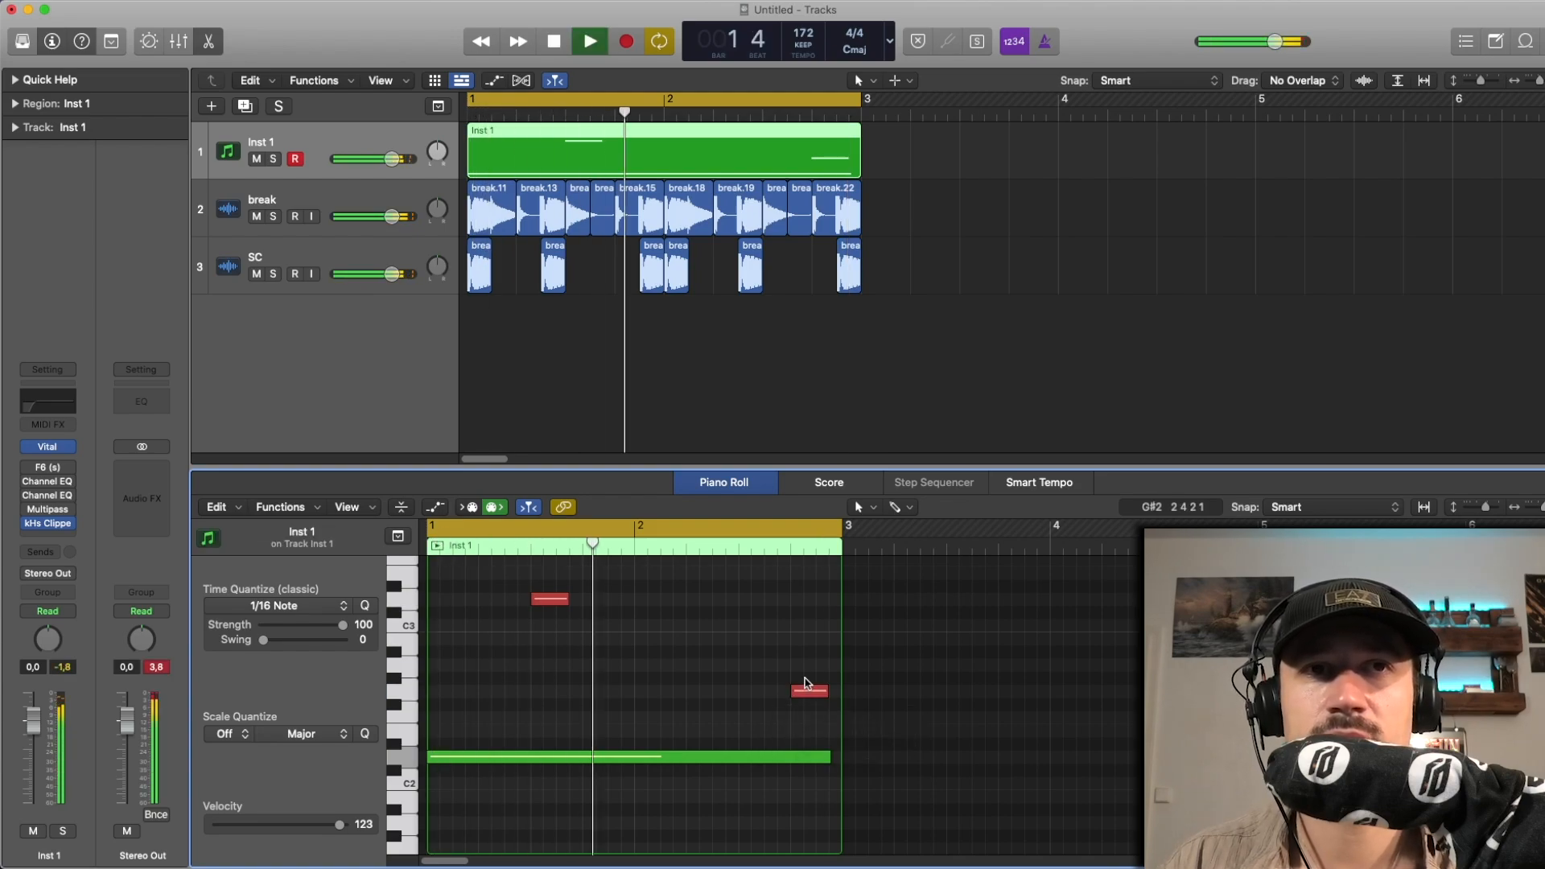
key(space)
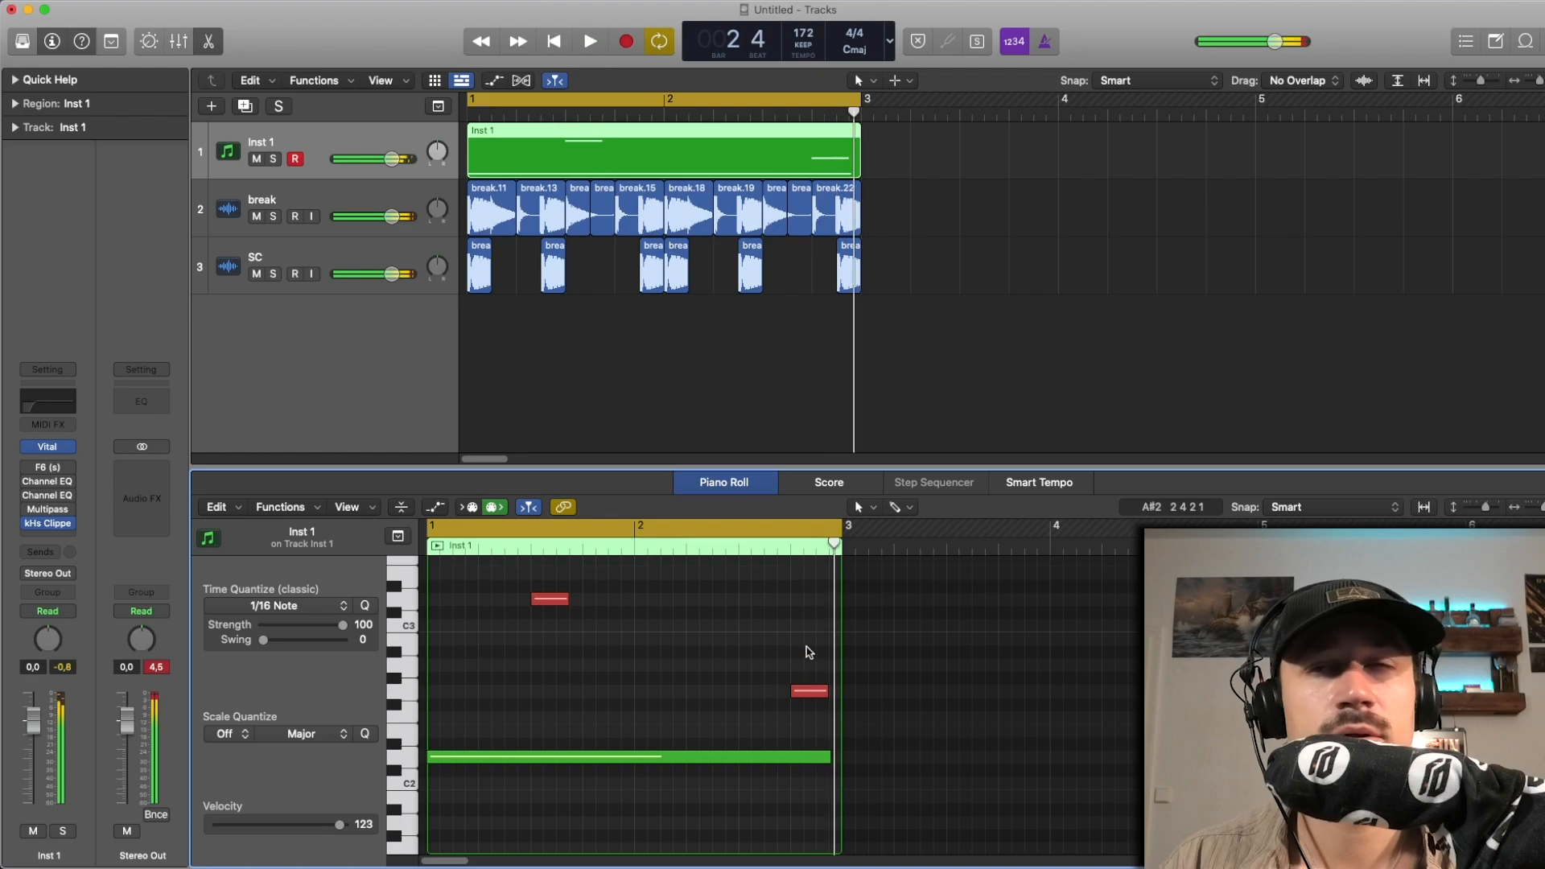
click(726, 482)
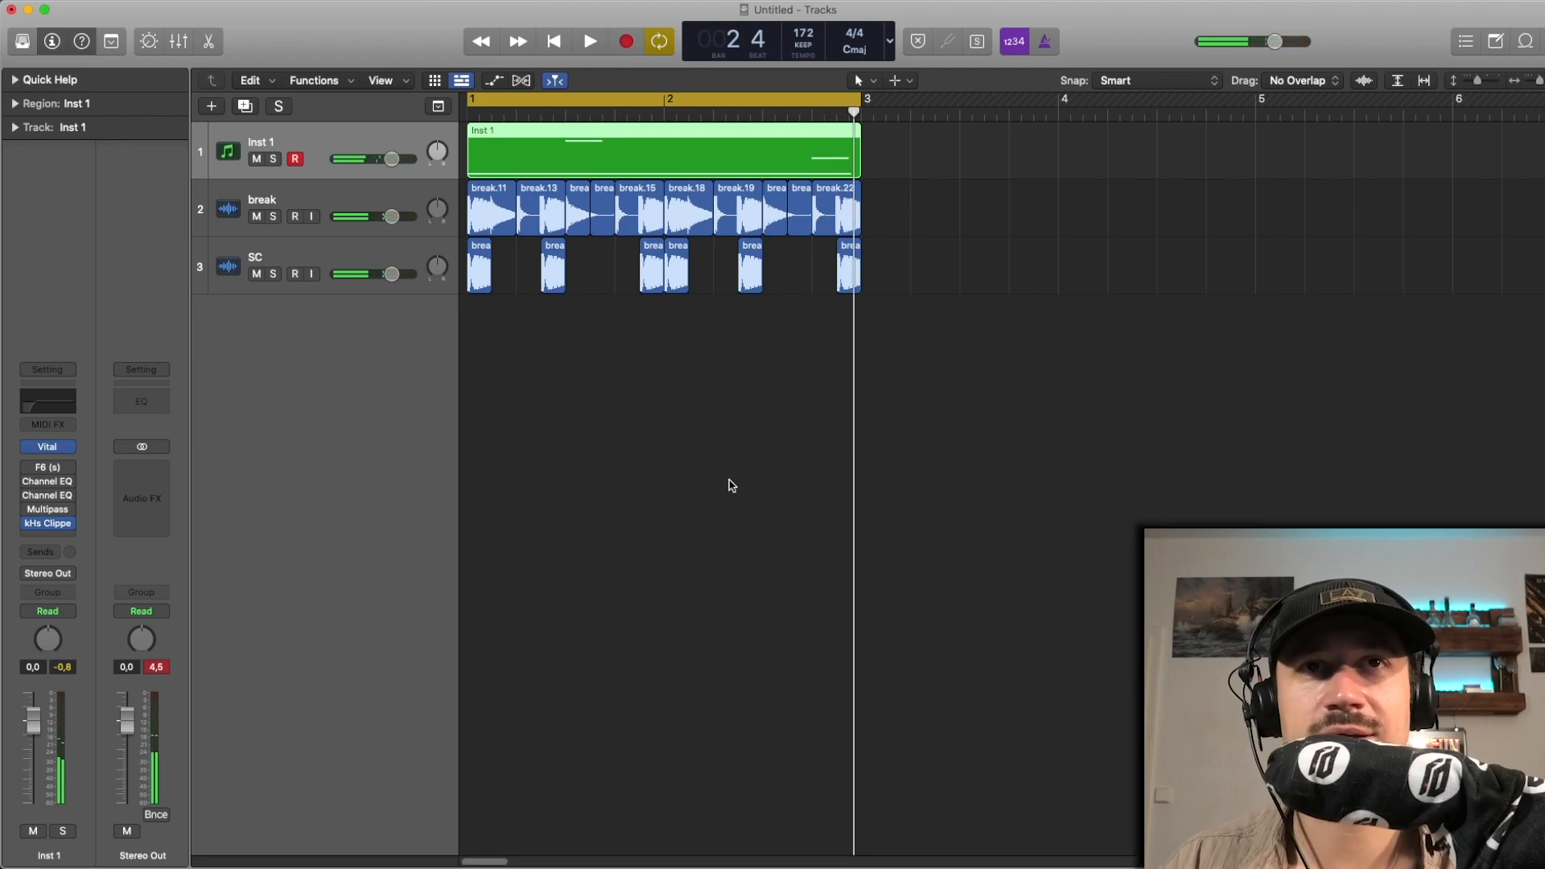
click(561, 364)
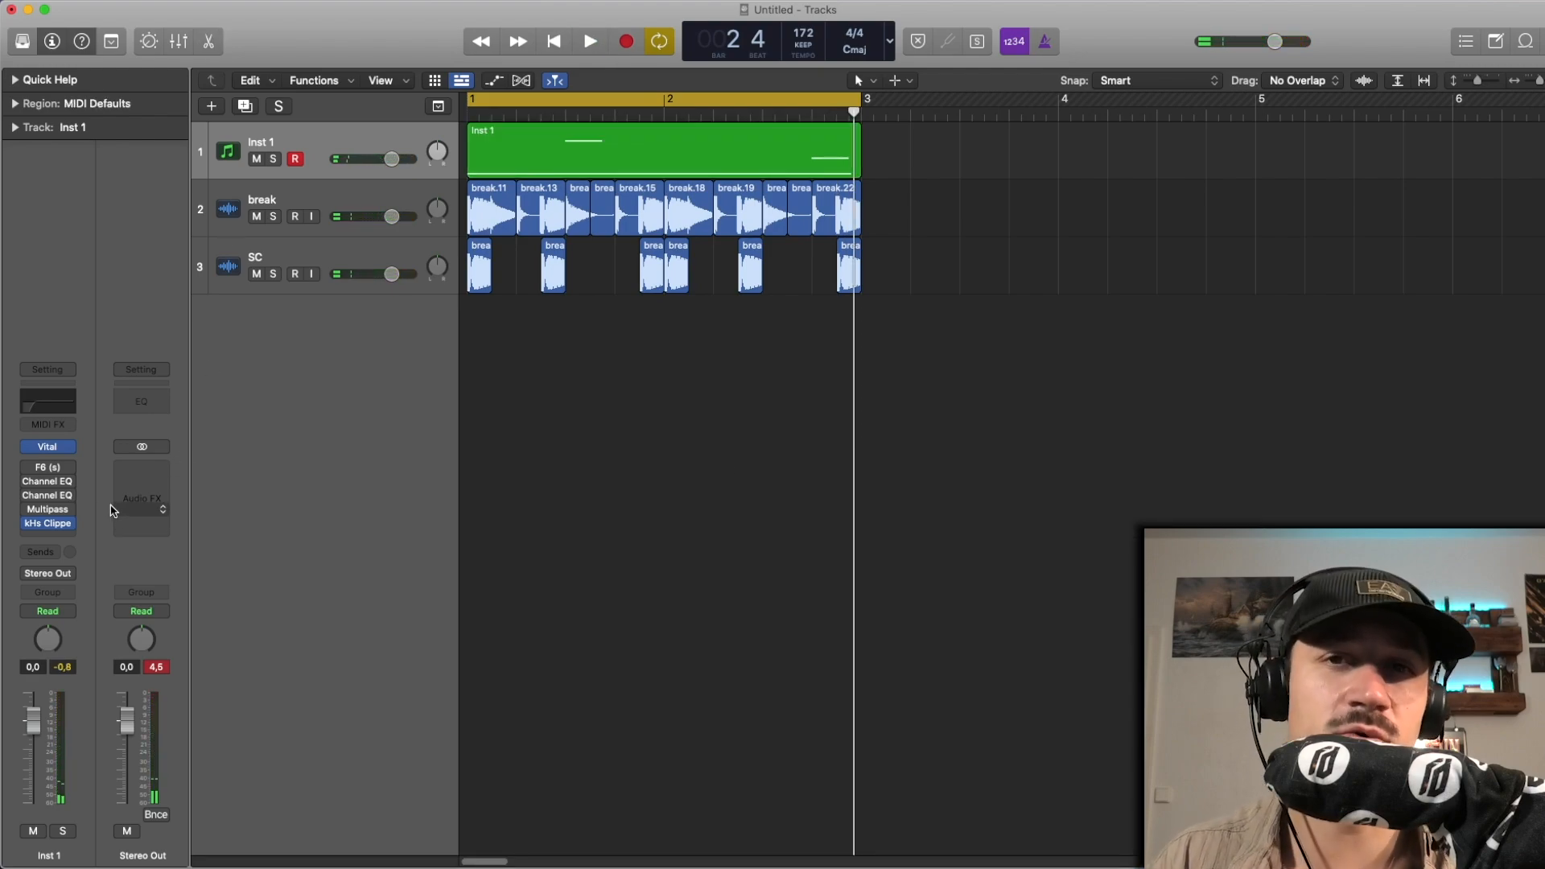
Step: Switch on the F6 dynamic EQ, side-chained from Audio 1, on Inst 1 and play the loop to hear the ducking
mouse_move(50, 472)
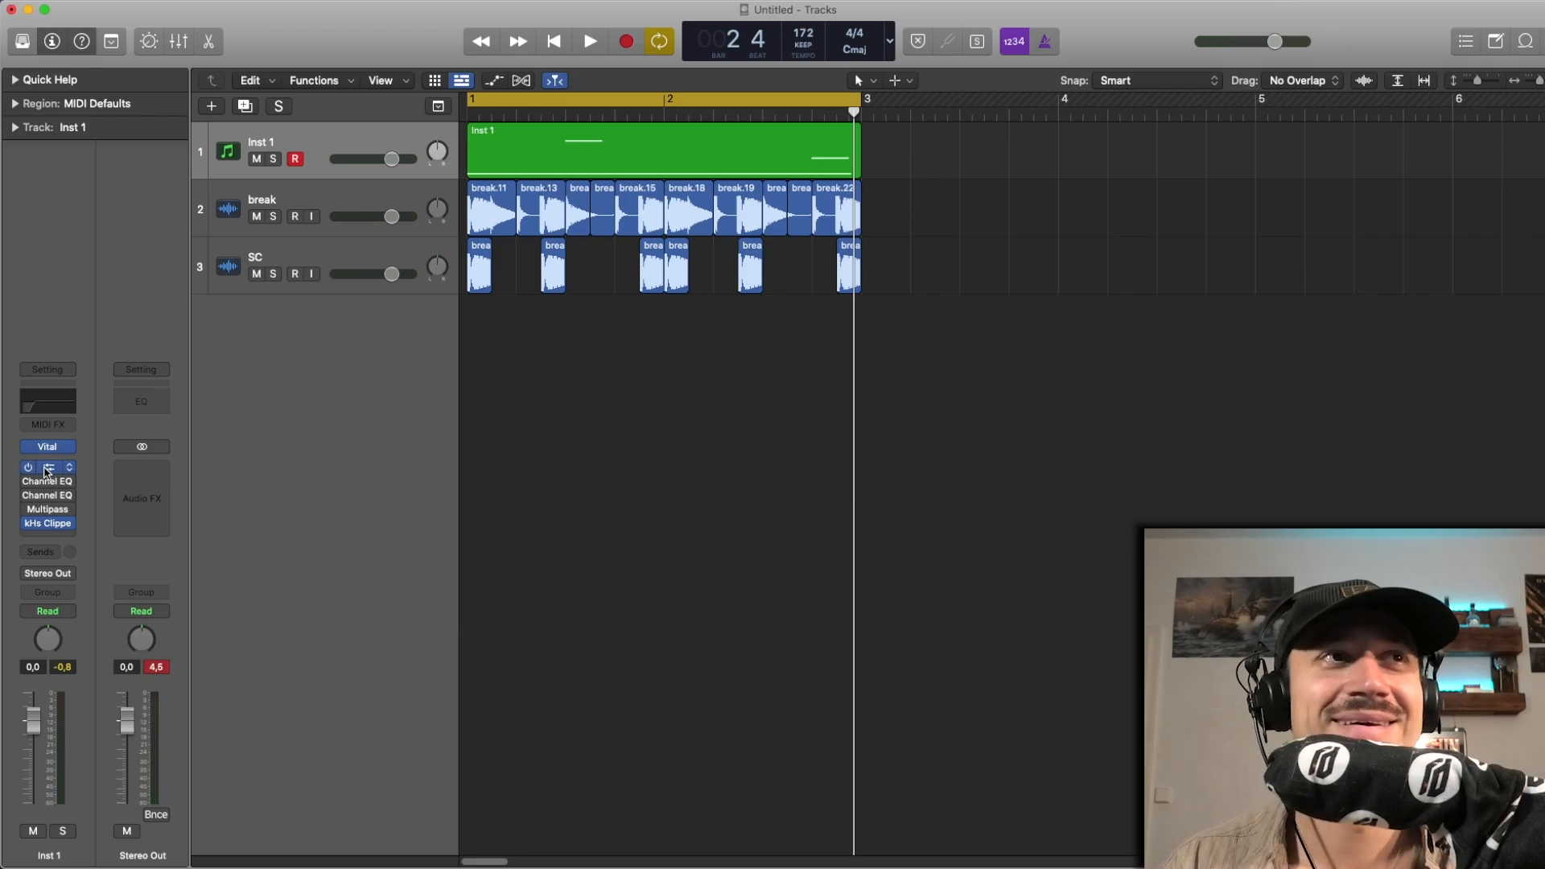
click(47, 472)
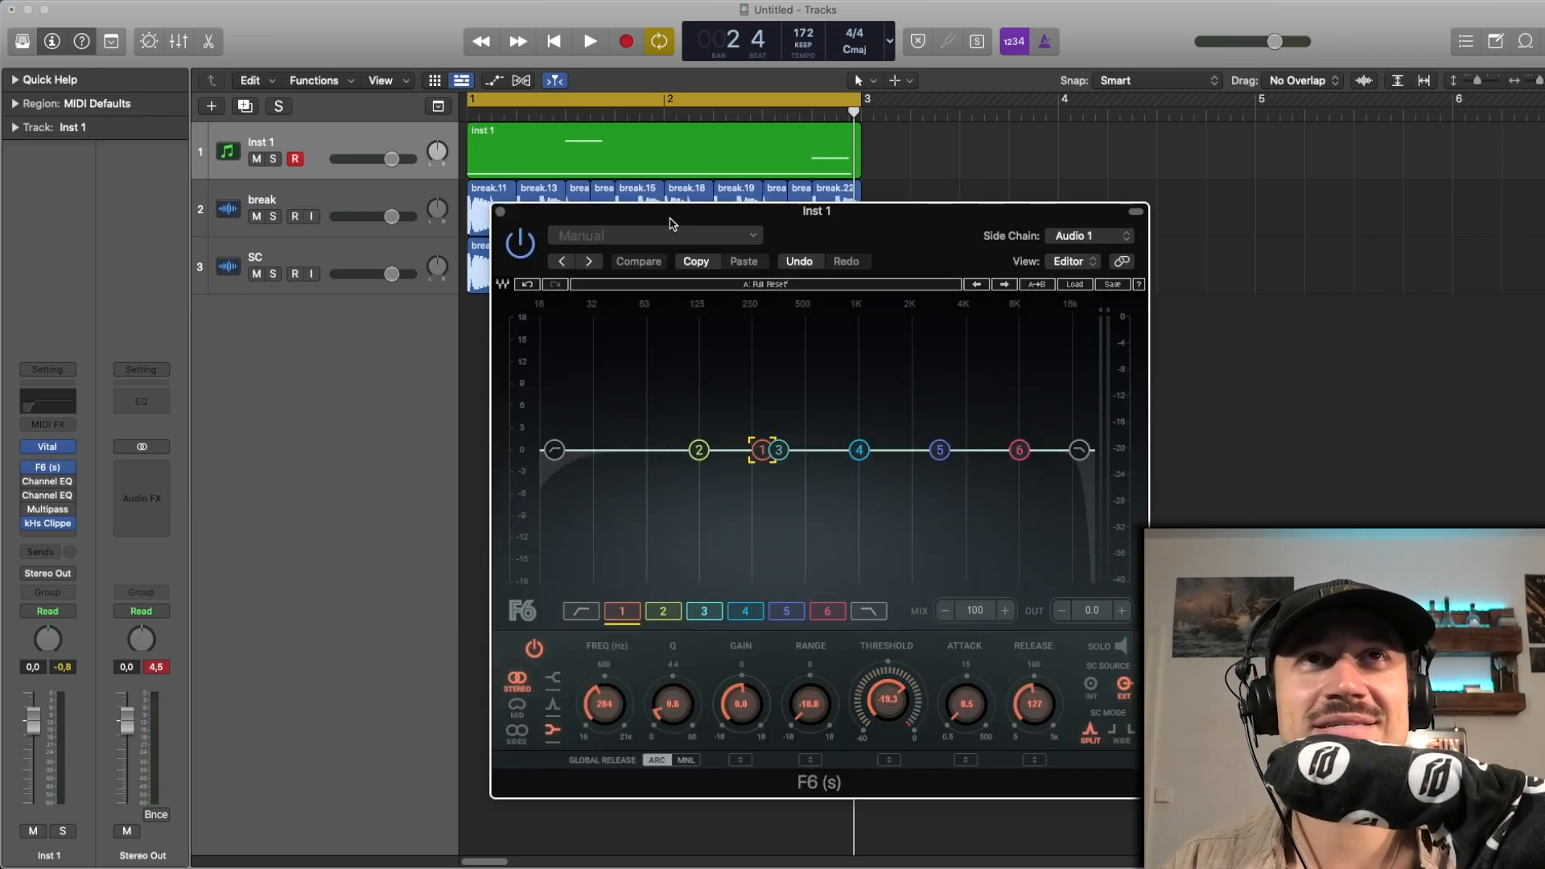
drag(673, 224, 487, 127)
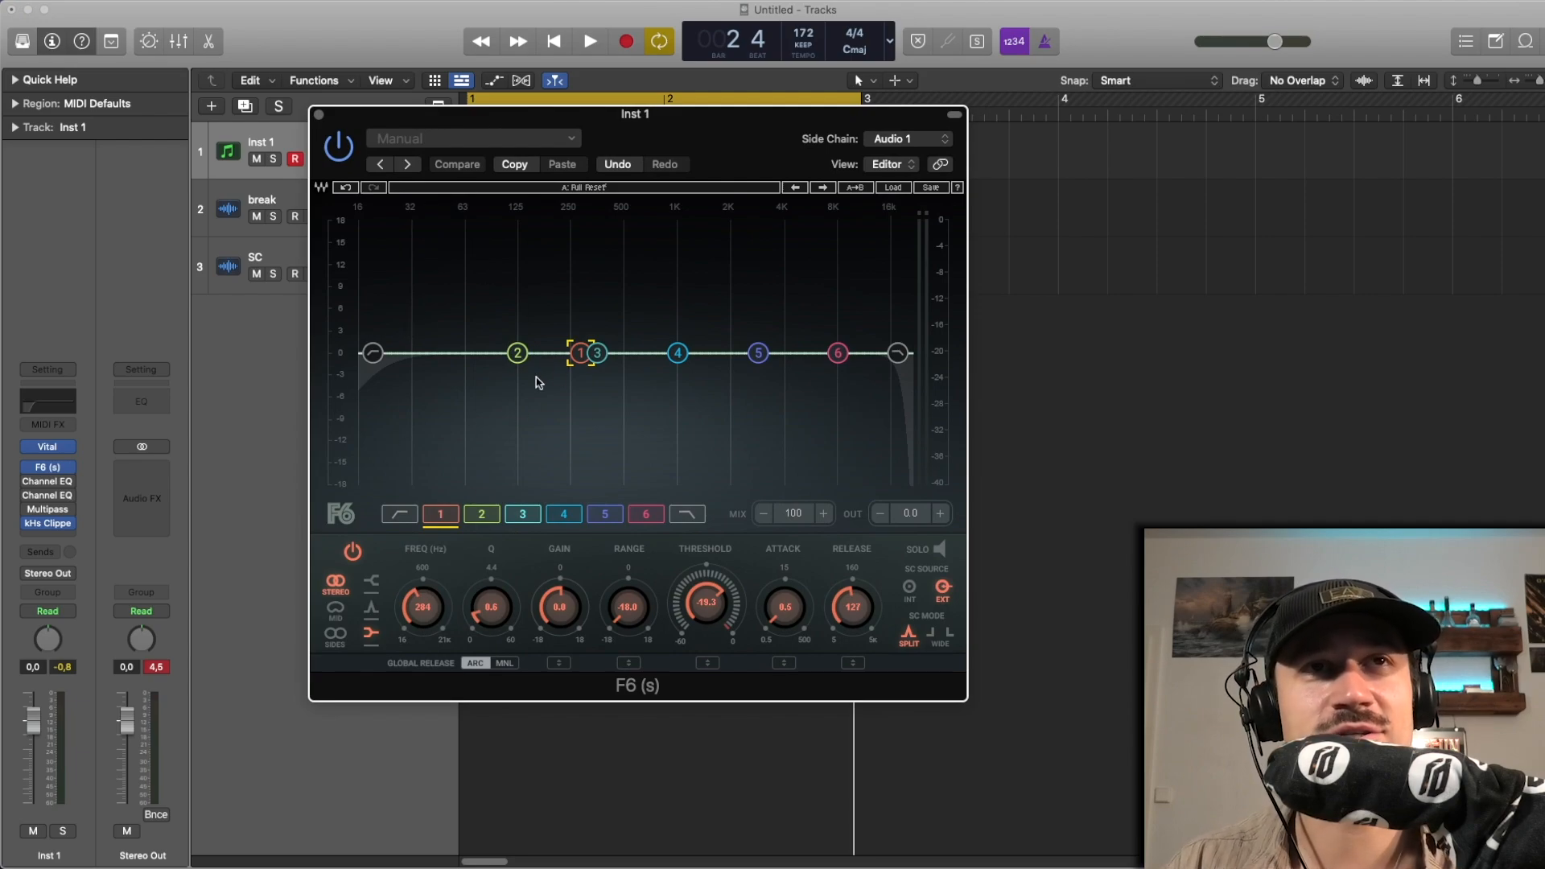
key(space)
key(space)
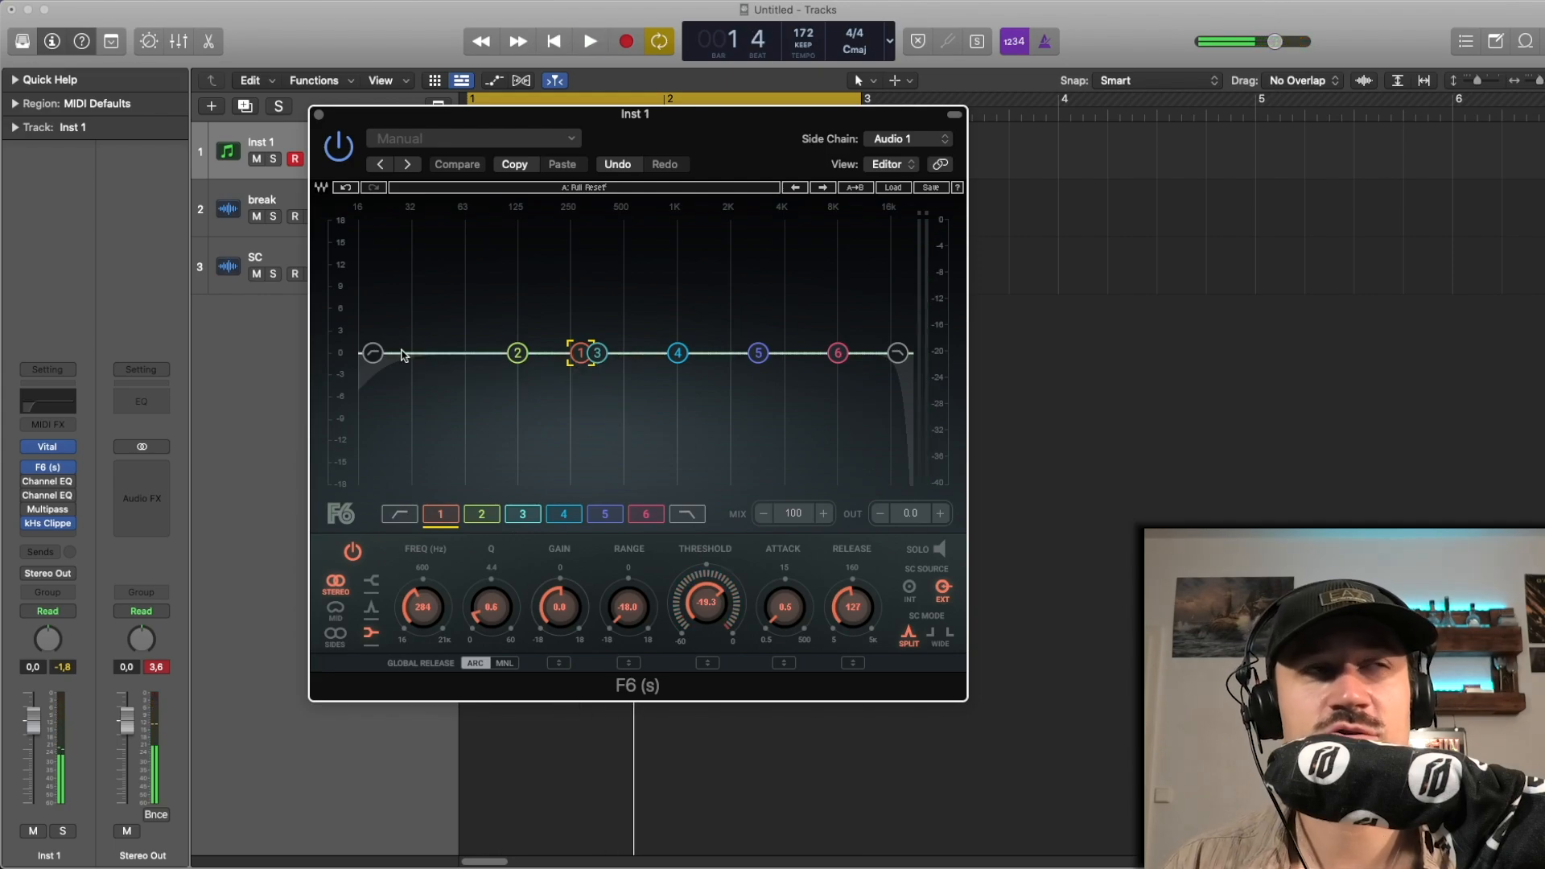
click(316, 115)
key(space)
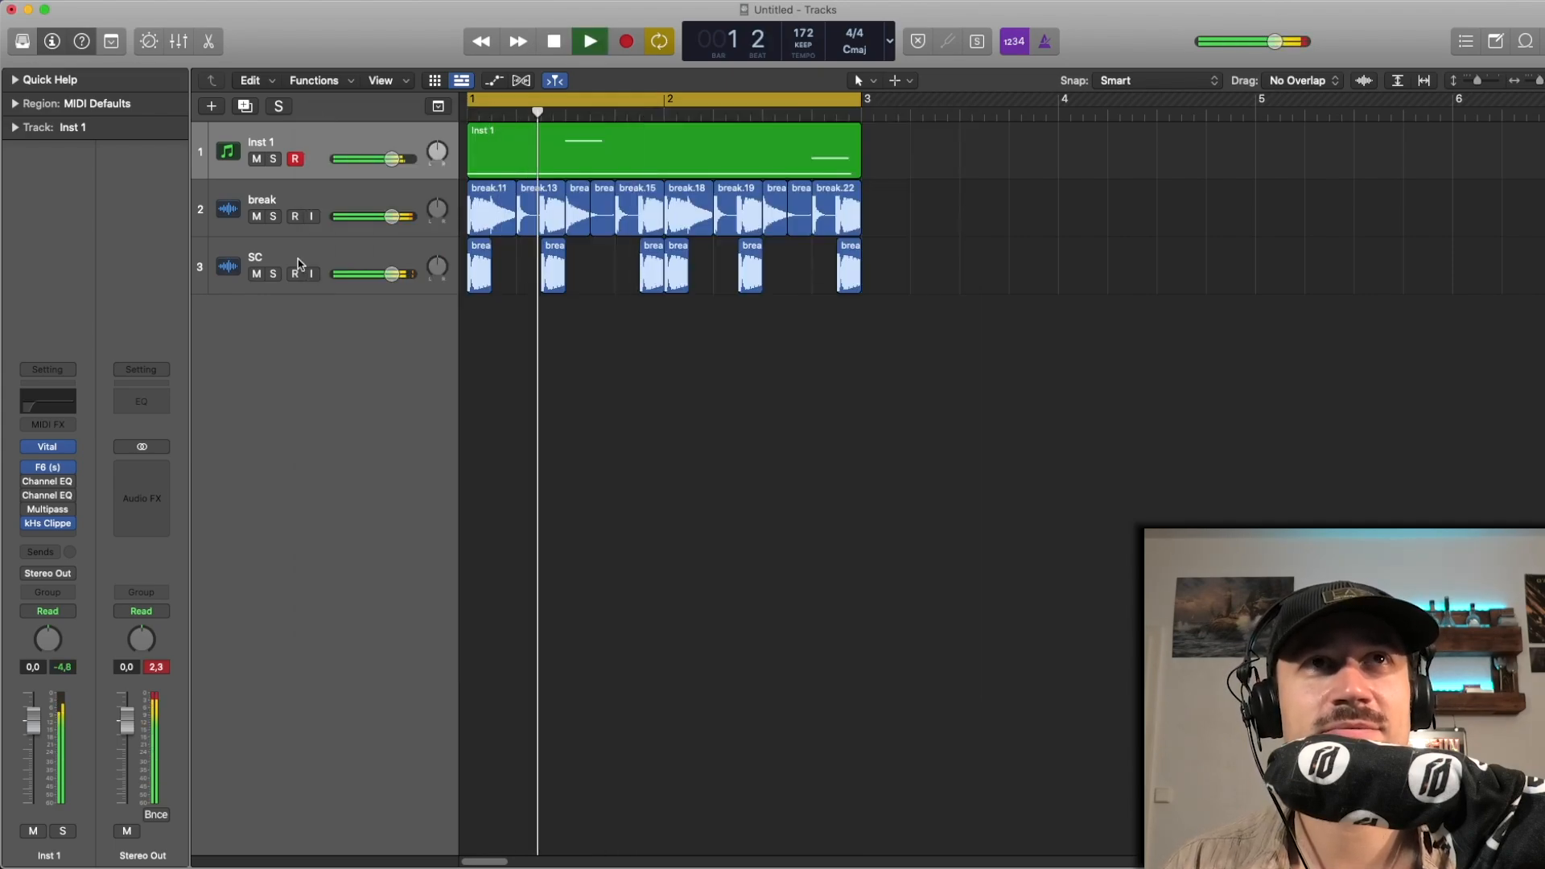
key(space)
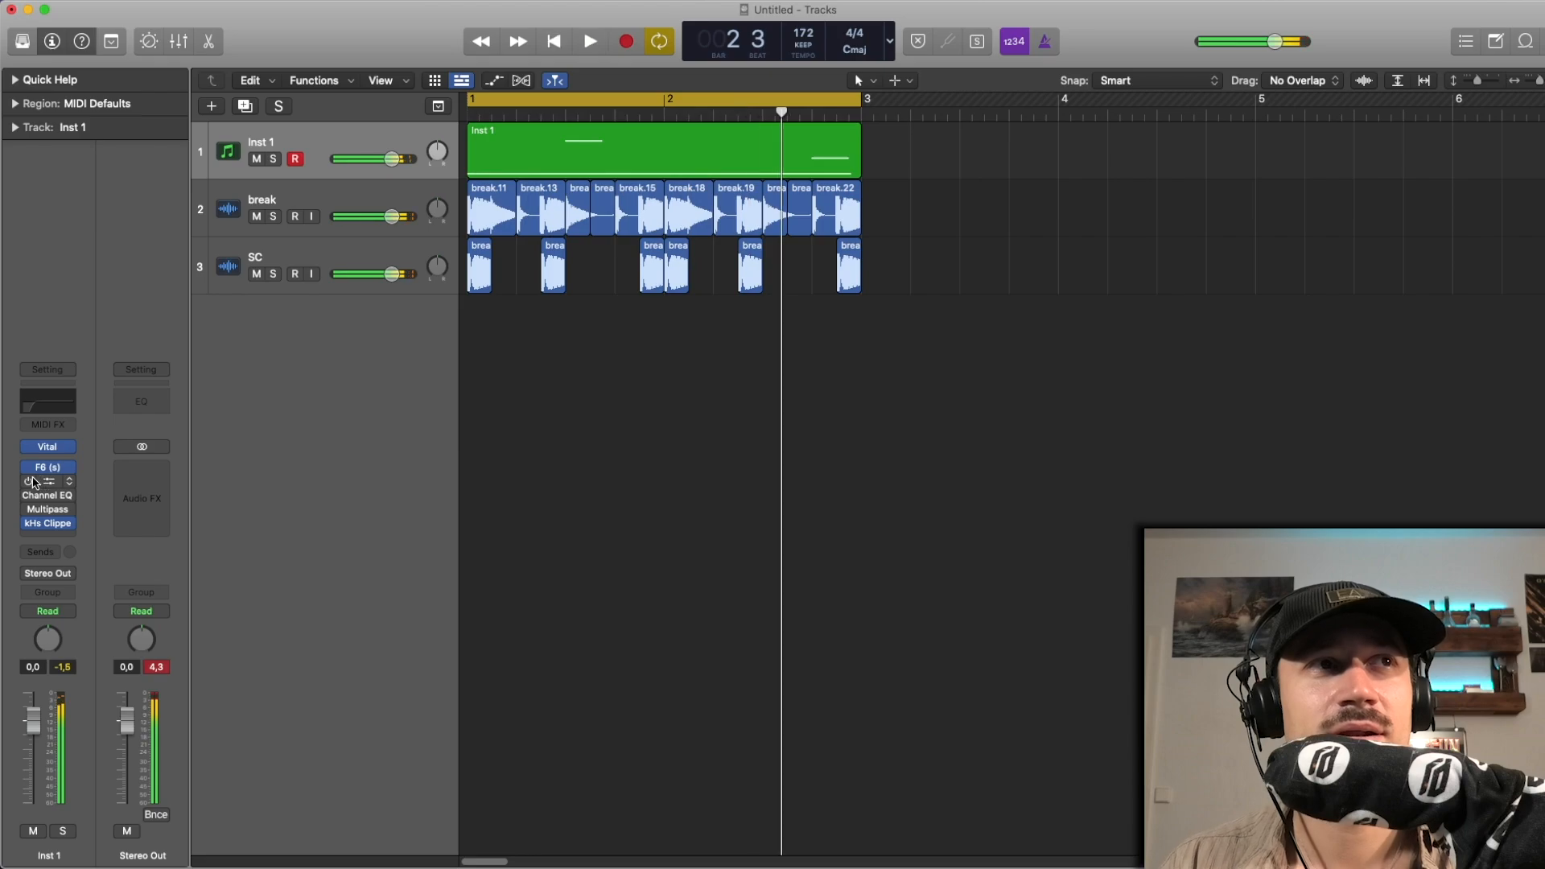
Step: Switch on both Channel EQs on Inst 1, inspecting their Side Only low cuts before closing their windows
click(56, 495)
click(46, 481)
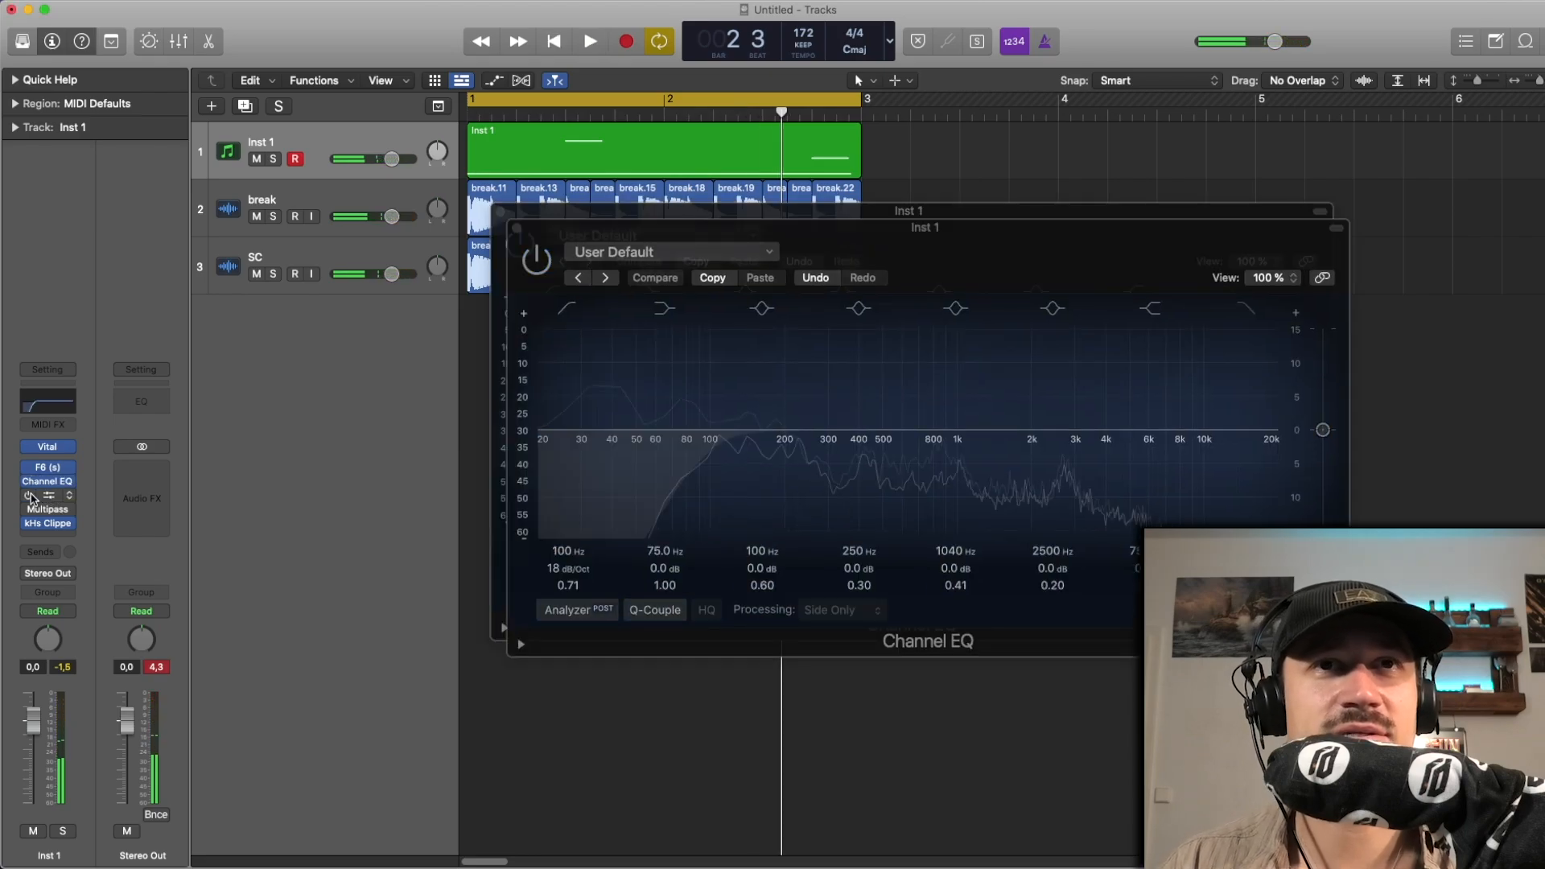
drag(671, 228, 500, 286)
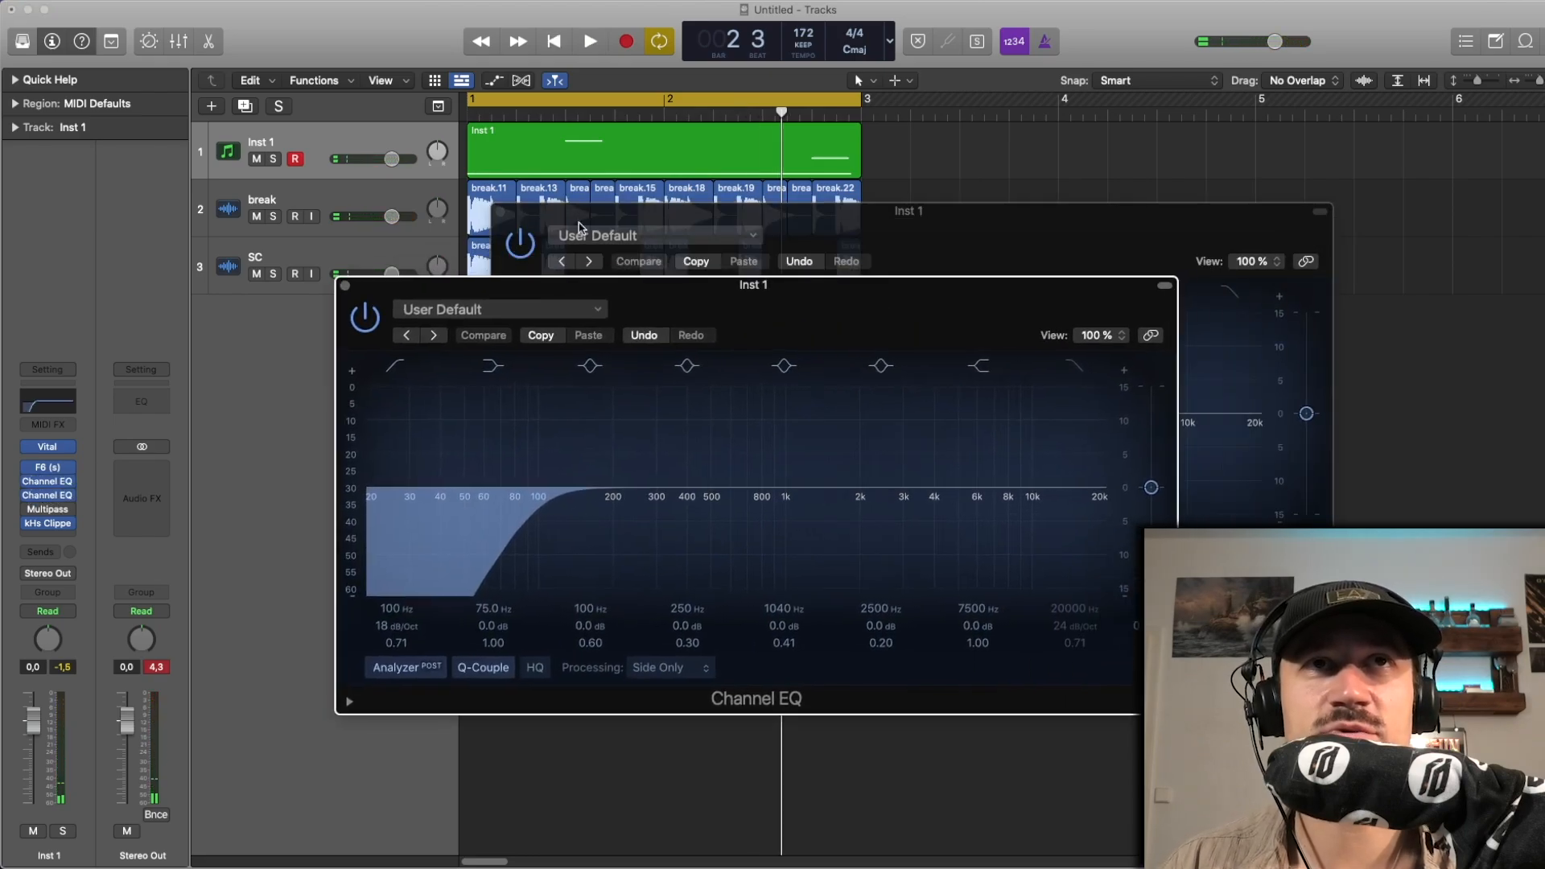
drag(579, 213, 541, 212)
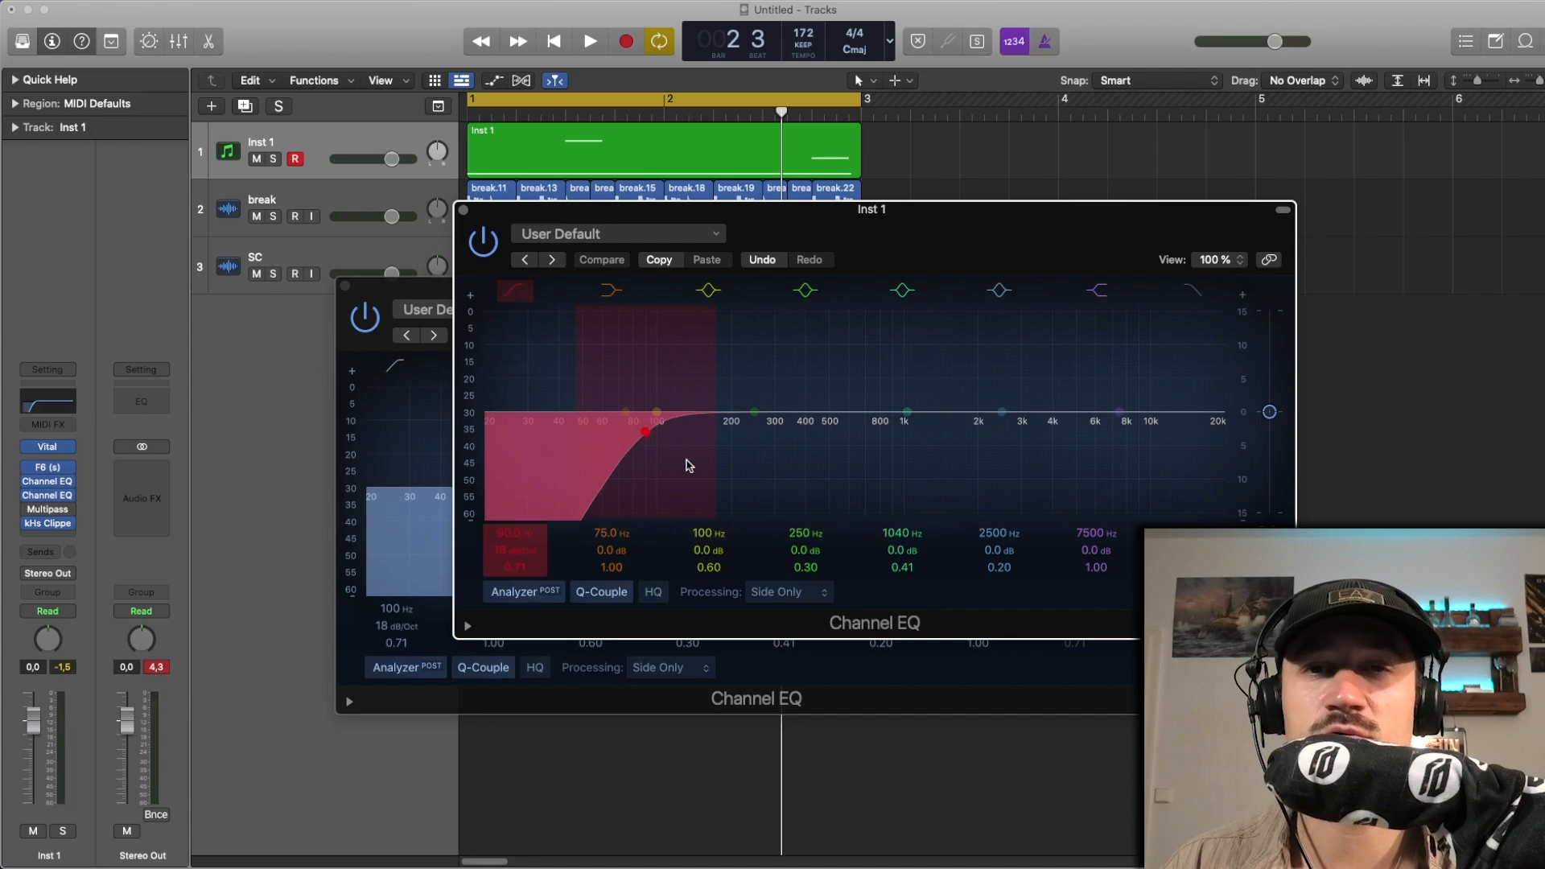
click(439, 428)
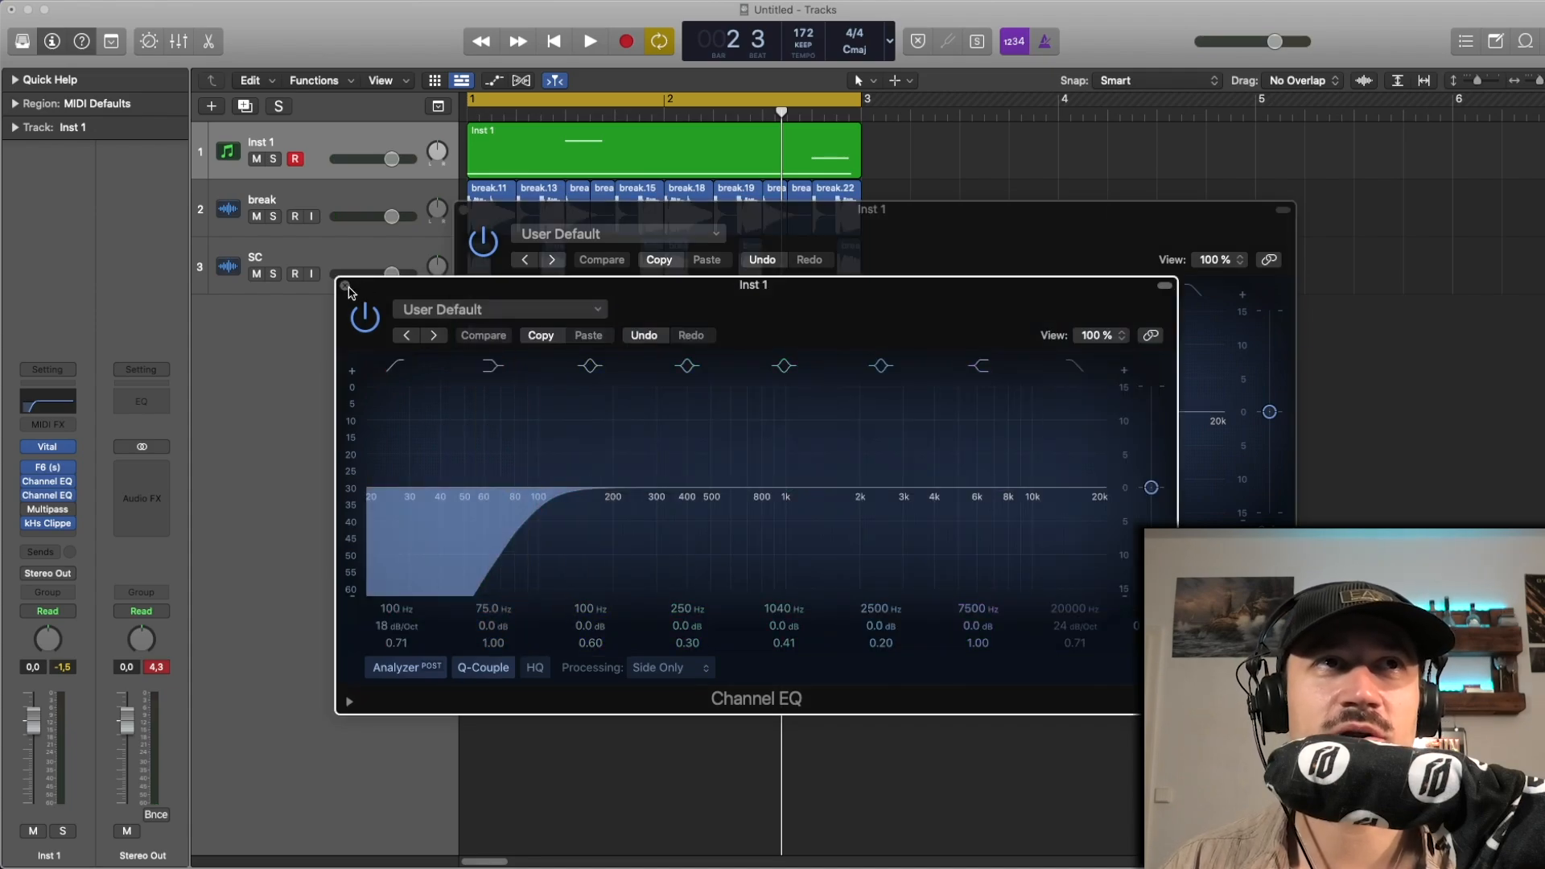
click(347, 286)
click(462, 211)
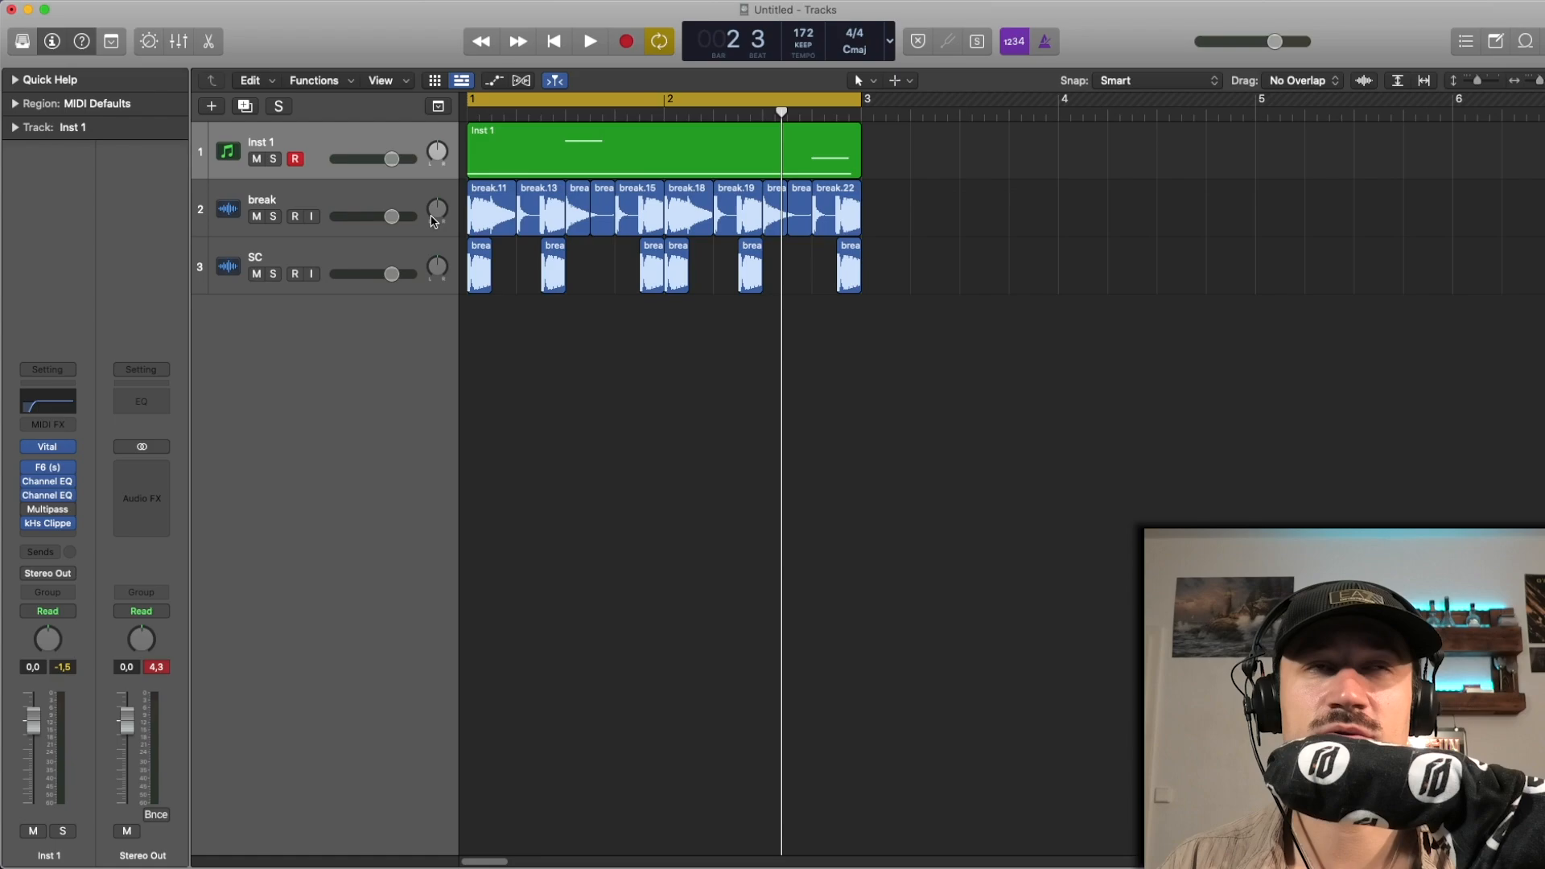
Step: Reopen Vital on Inst 1 to check the patch, close it, deselect the region and play the loop with Multipass bypassed
click(383, 201)
key(Up)
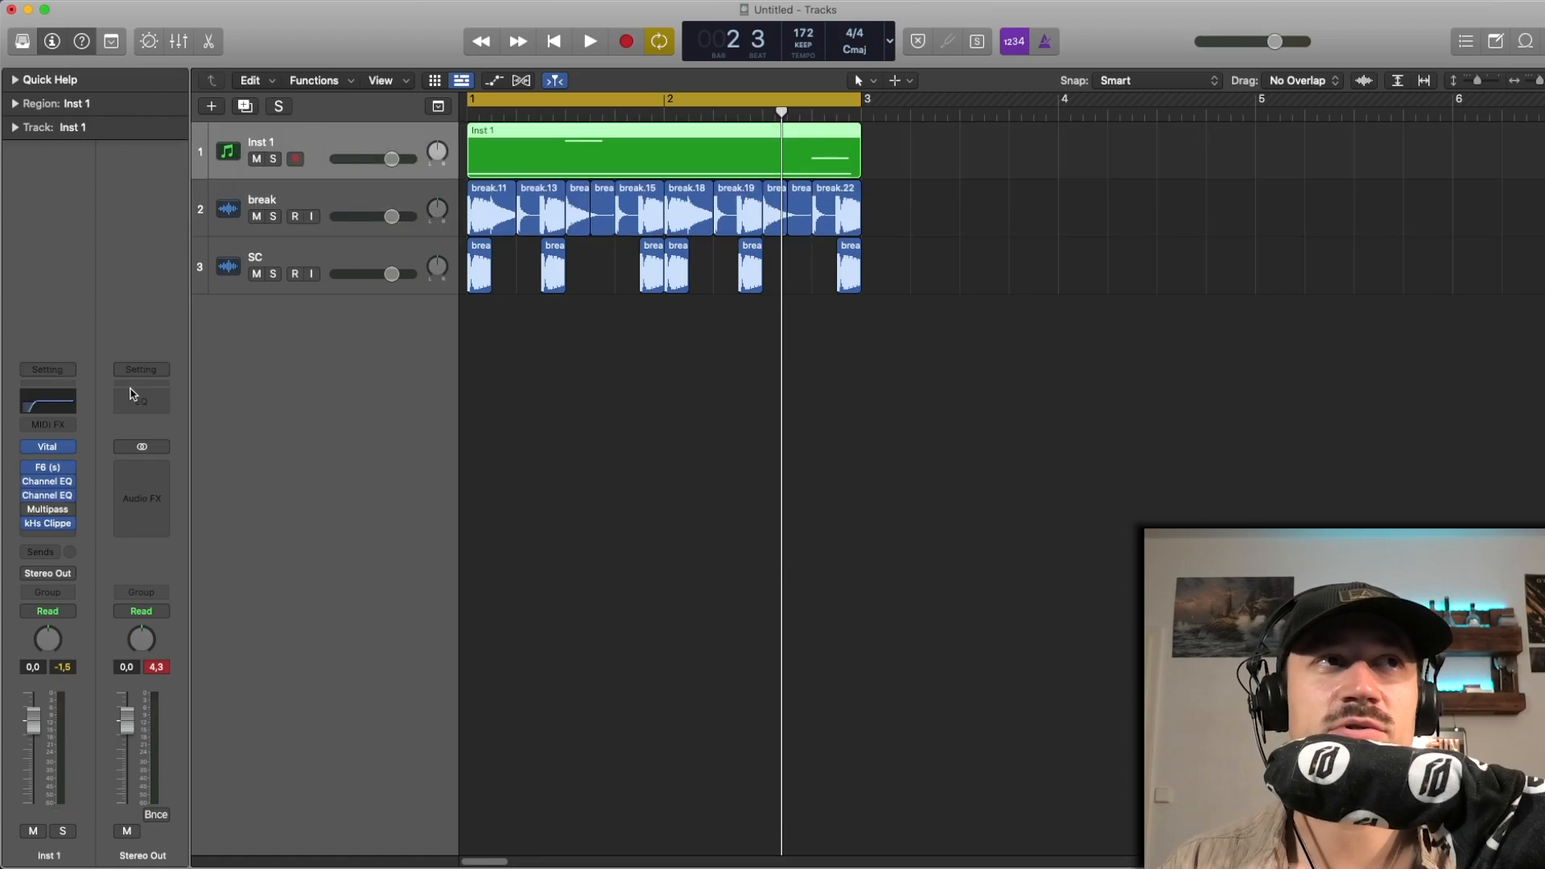
click(50, 449)
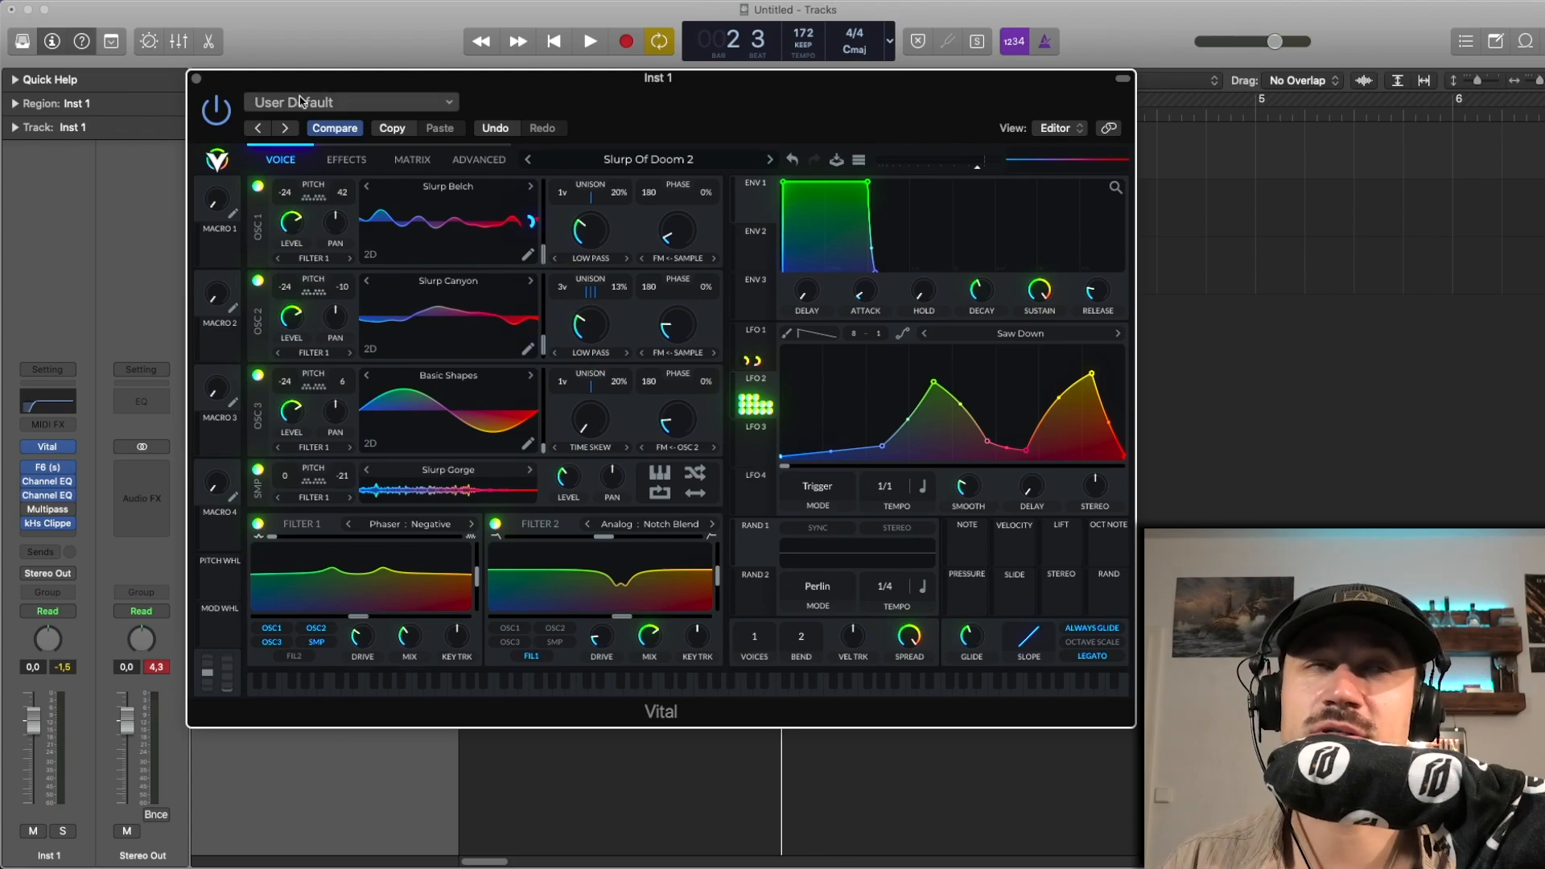
click(197, 80)
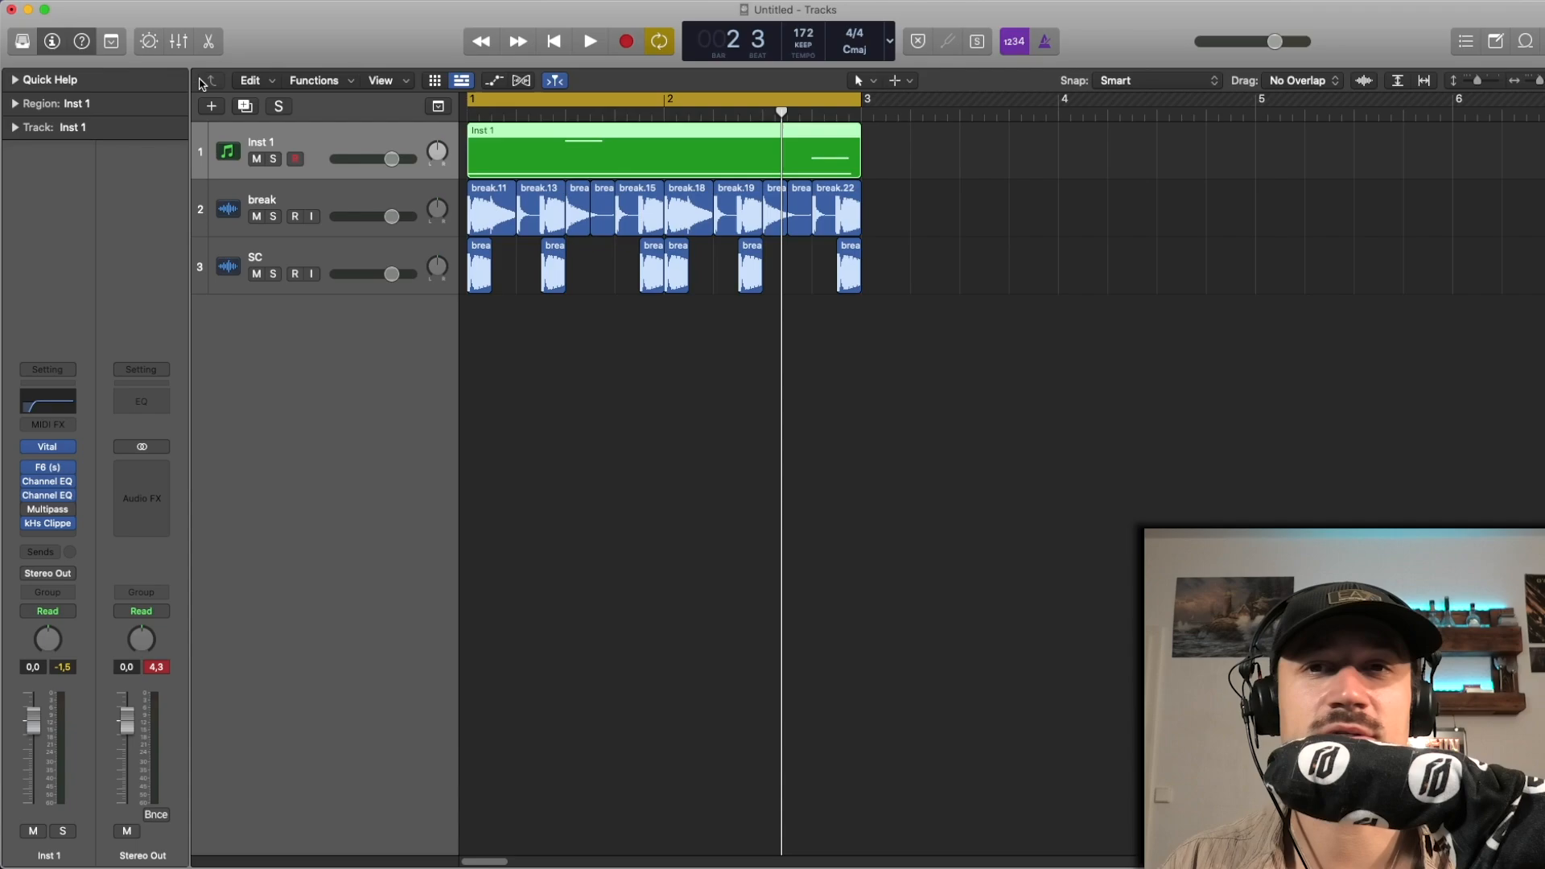
click(697, 440)
key(space)
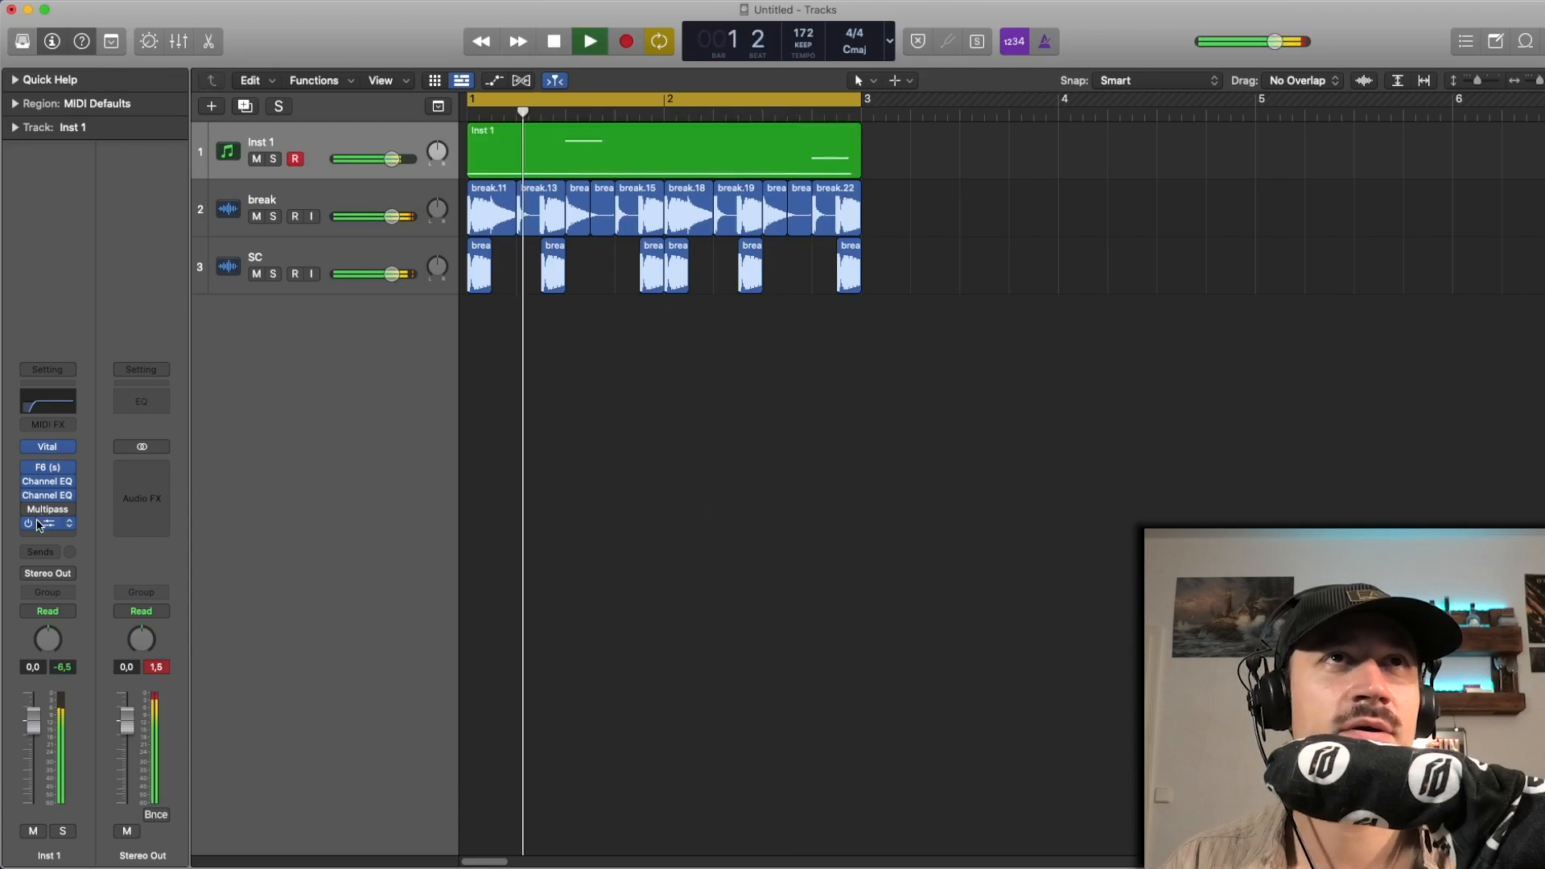
key(space)
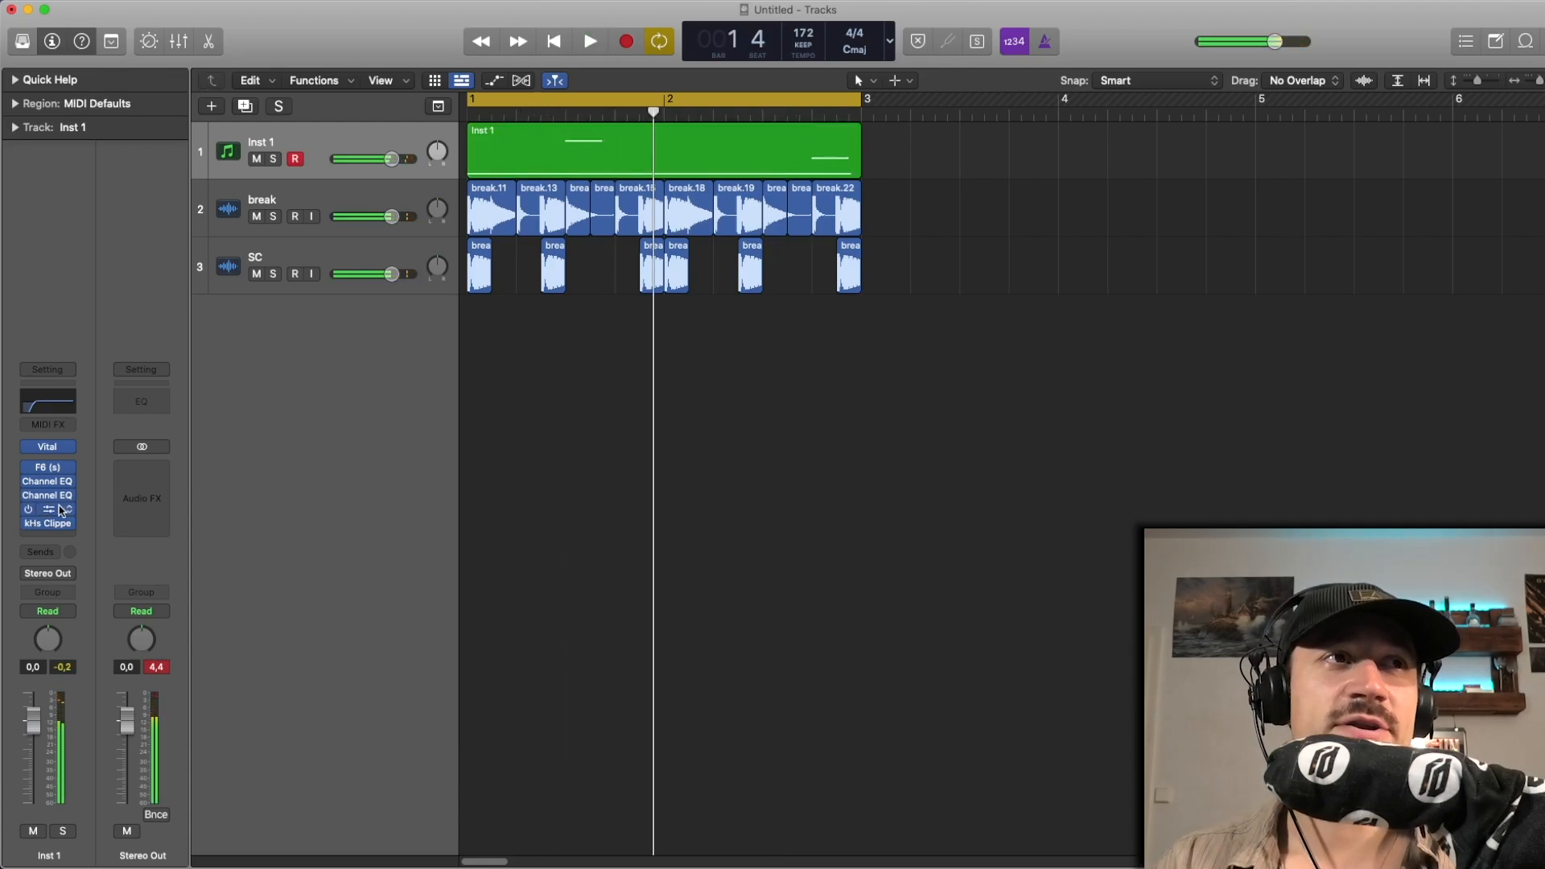
Step: Switch on Multipass on Inst 1, inspect its Overdrive distortion on the band above 1.22 kHz, close it and play the loop
click(50, 509)
drag(679, 108, 631, 28)
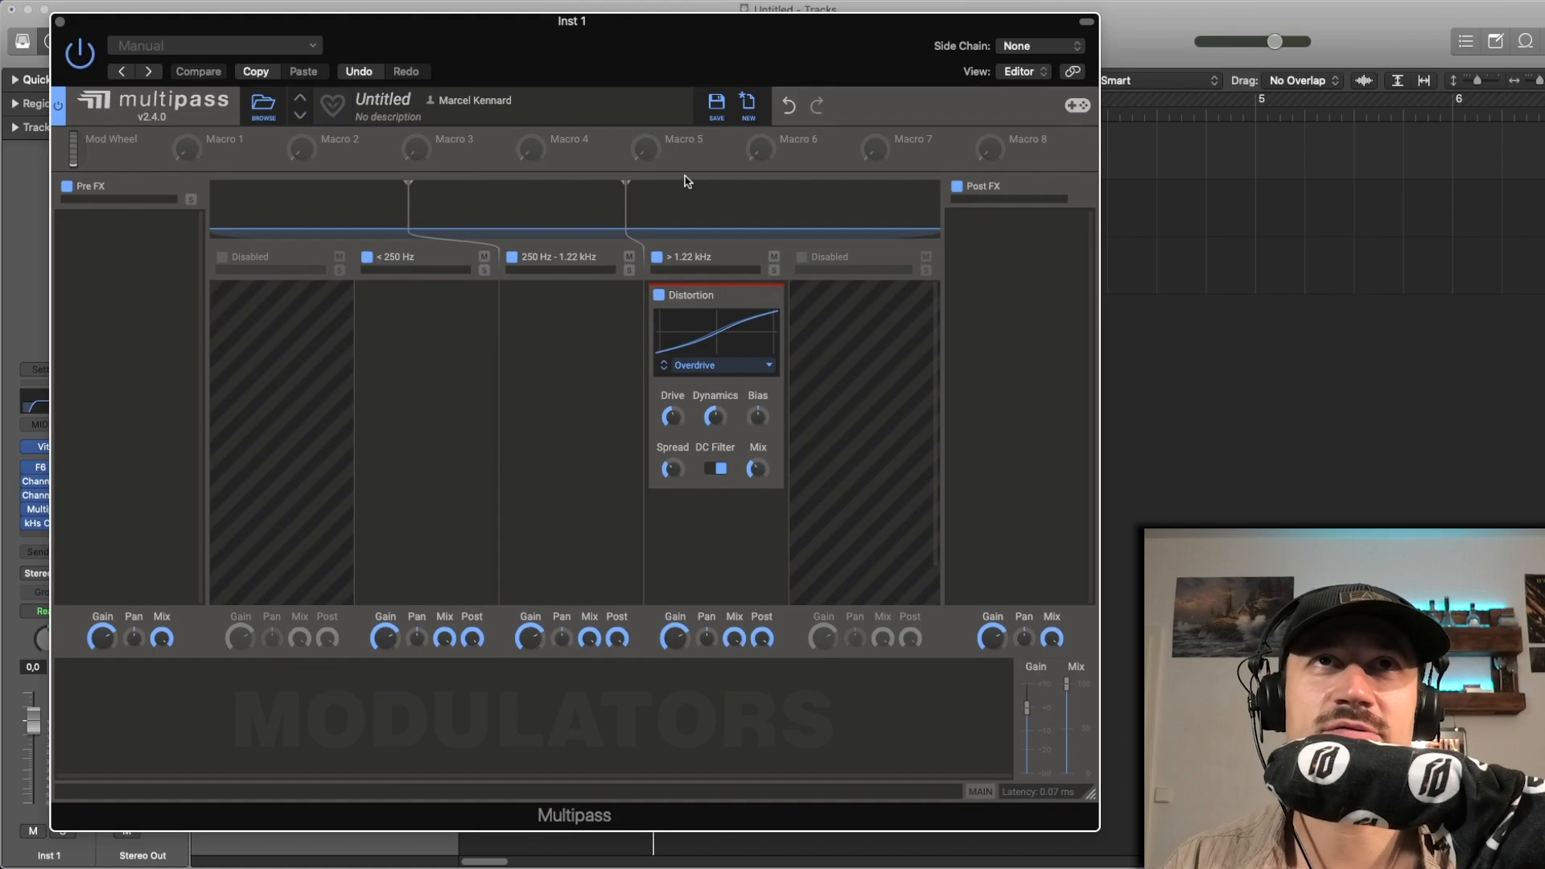
click(61, 22)
key(space)
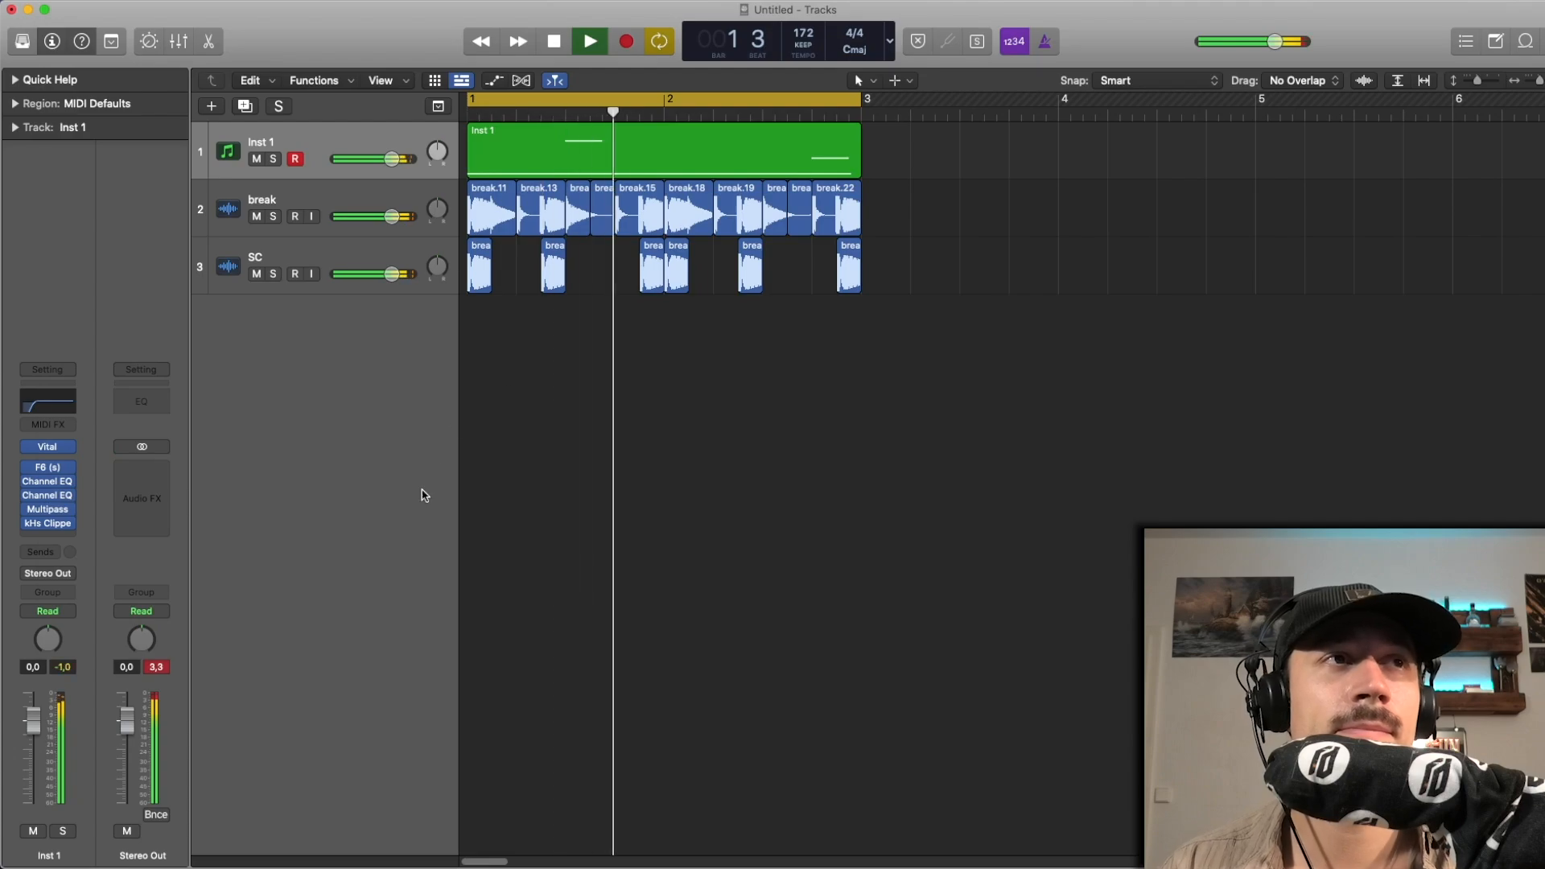
key(space)
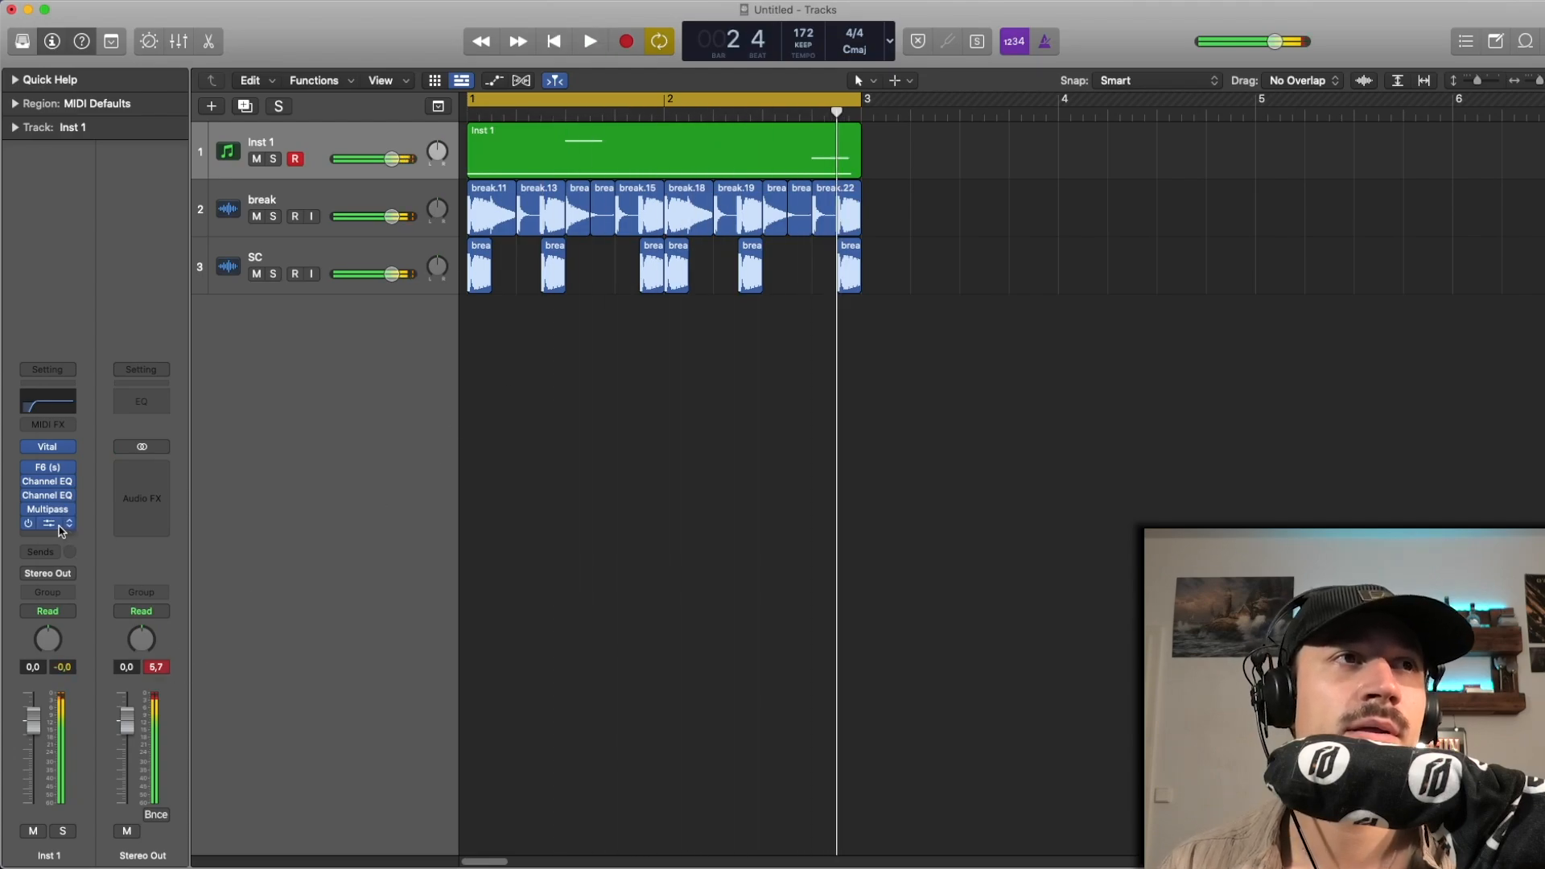
Step: Copy the kHs Clipper from Inst 1 to Stereo Out, reset the peak levels and play the loop
drag(48, 523, 142, 481)
click(157, 667)
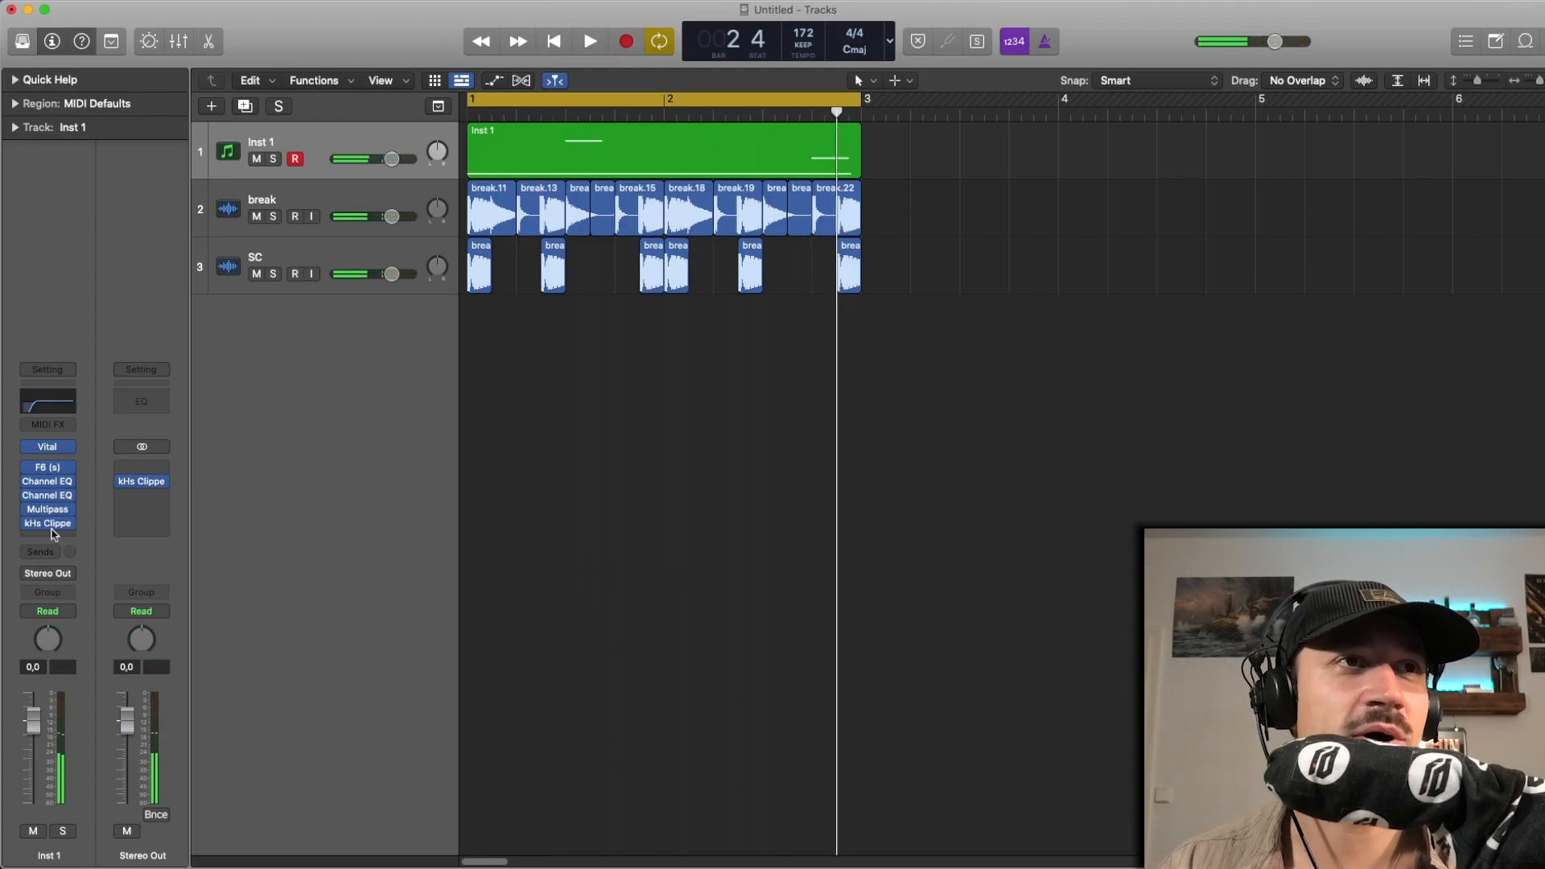
key(space)
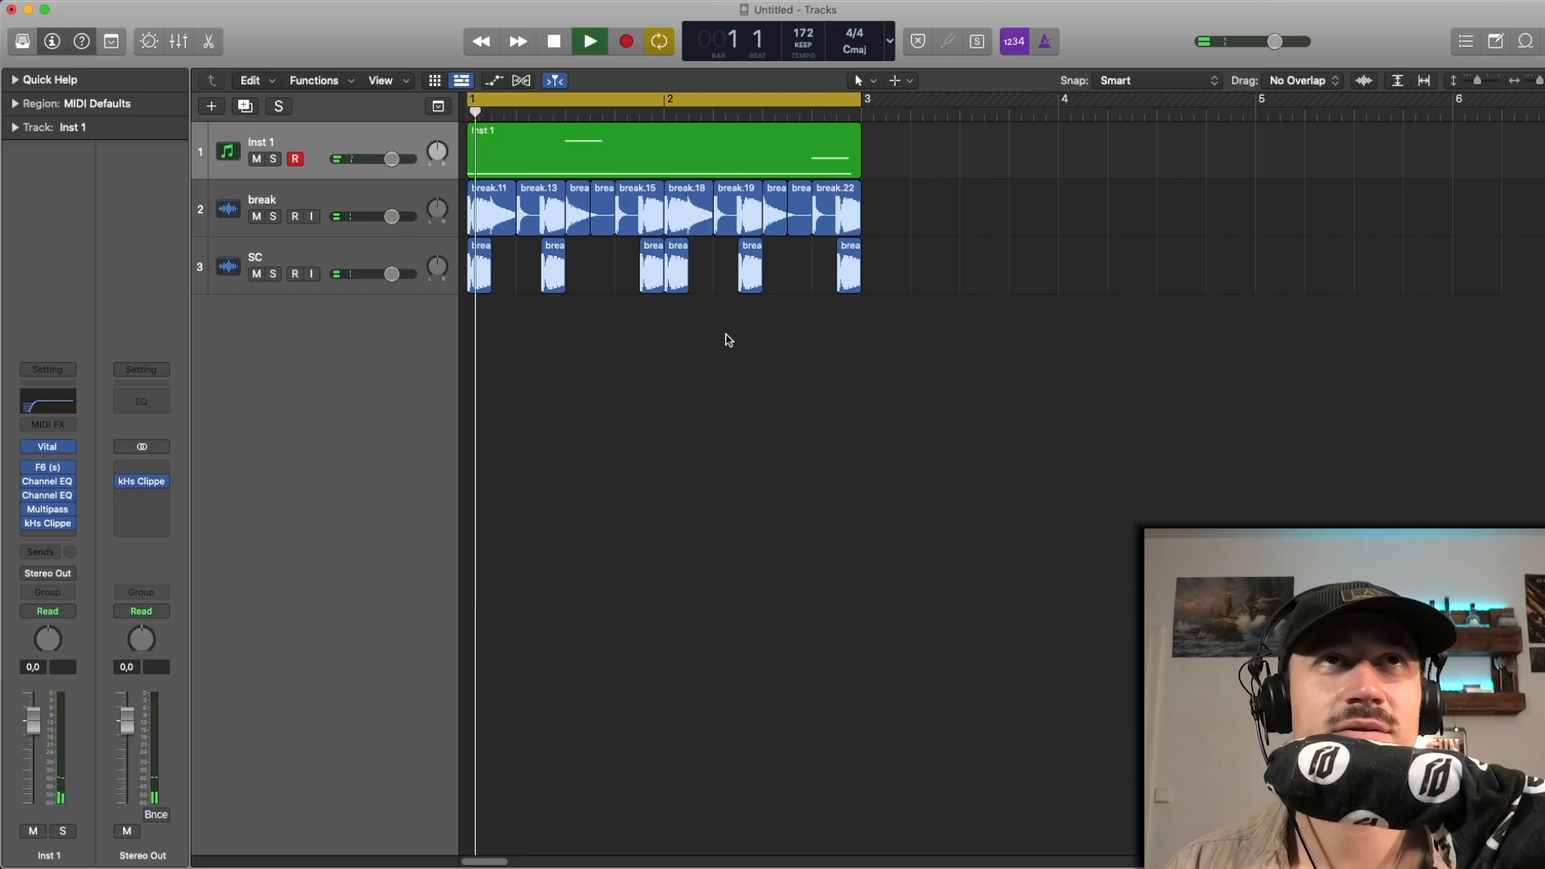
key(super+Left)
key(super+Down)
key(super+Right)
key(super+Up)
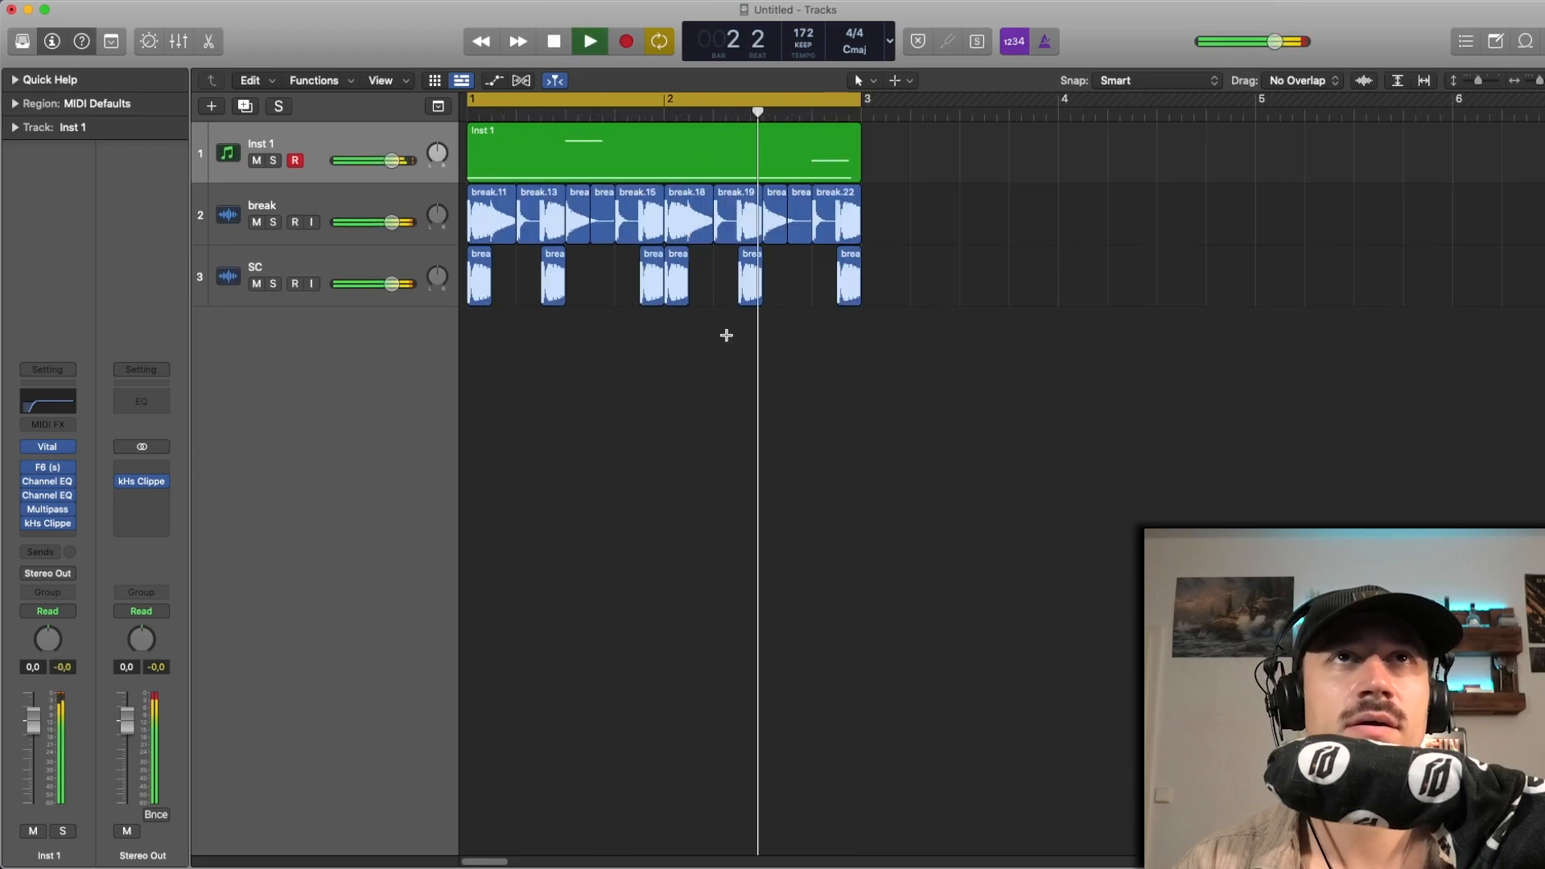
key(super+Up)
key(super+Left)
key(space)
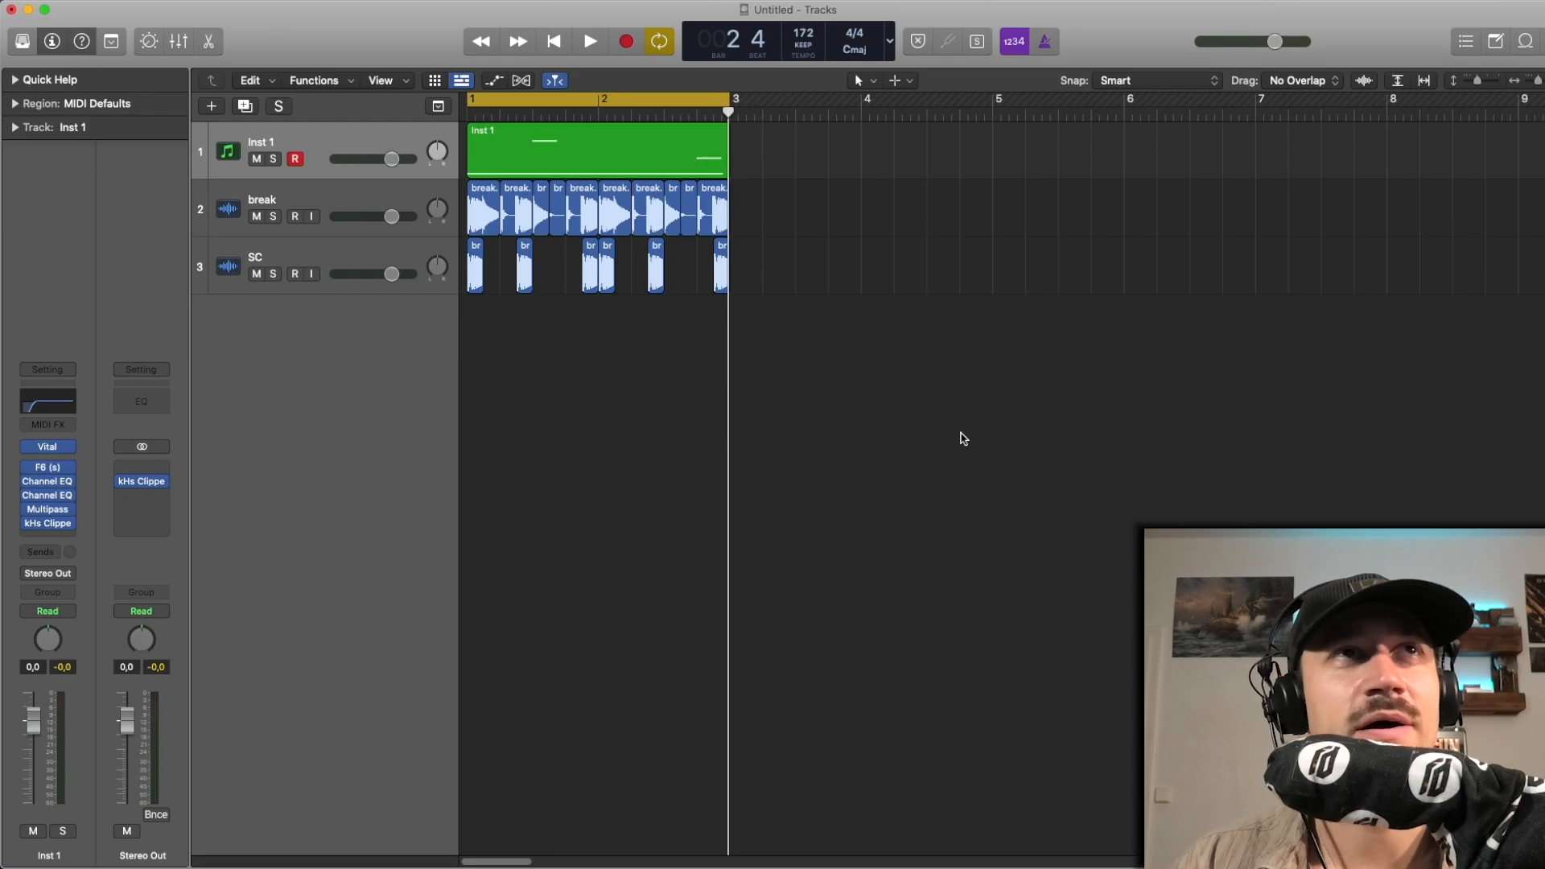
Step: Reopen Vital on Inst 1 and review the Slurp Of Doom 2 patch's oscillators, filters and full effects chain
click(58, 451)
drag(718, 84, 656, 62)
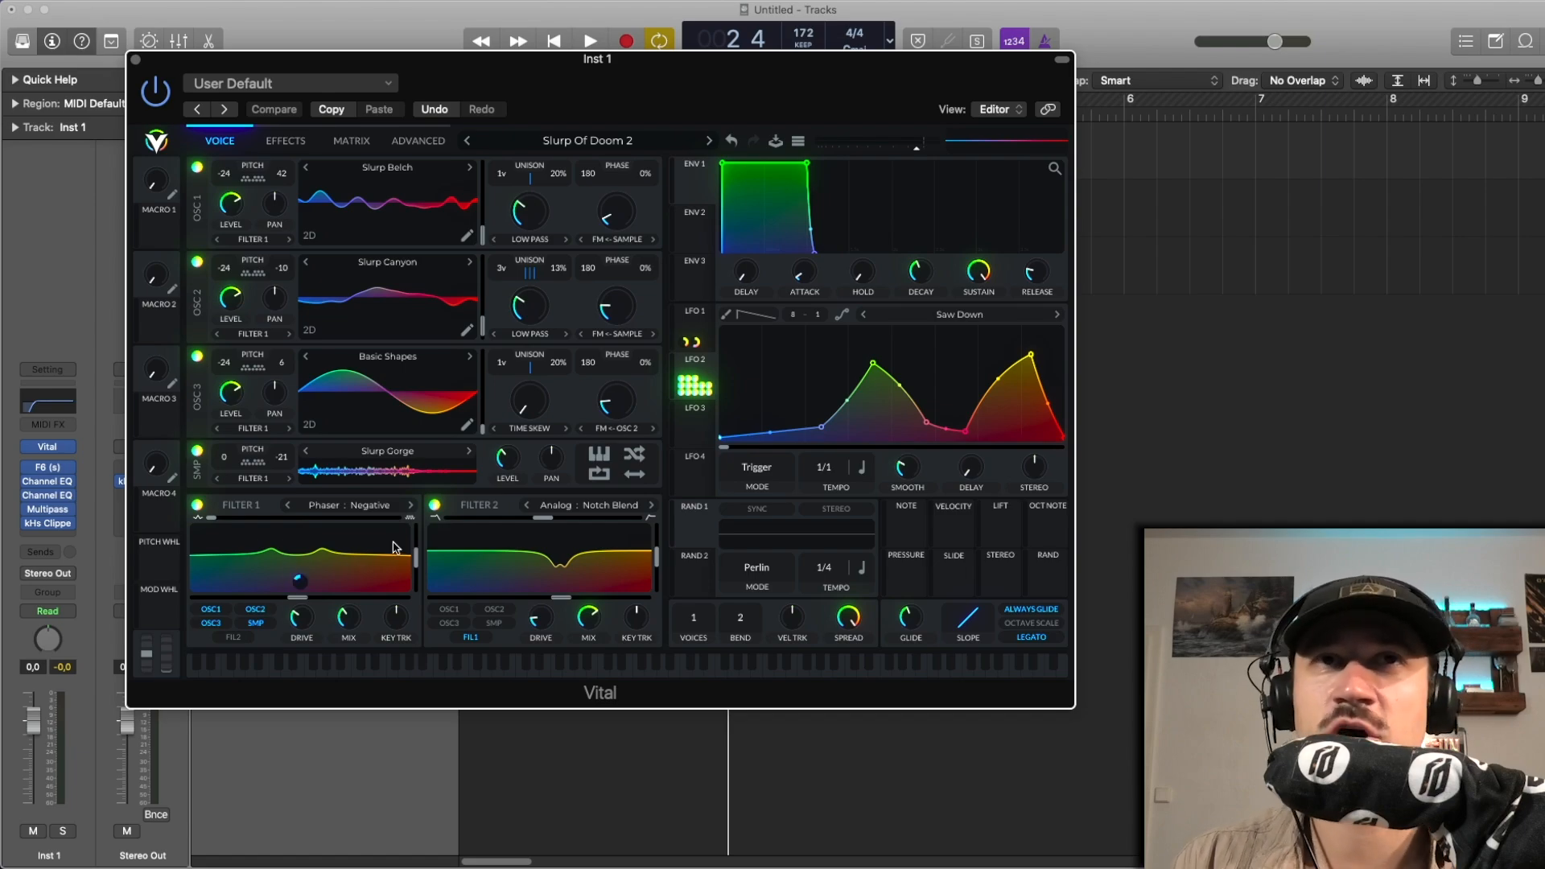
click(303, 141)
scroll(312, 252, up, 2)
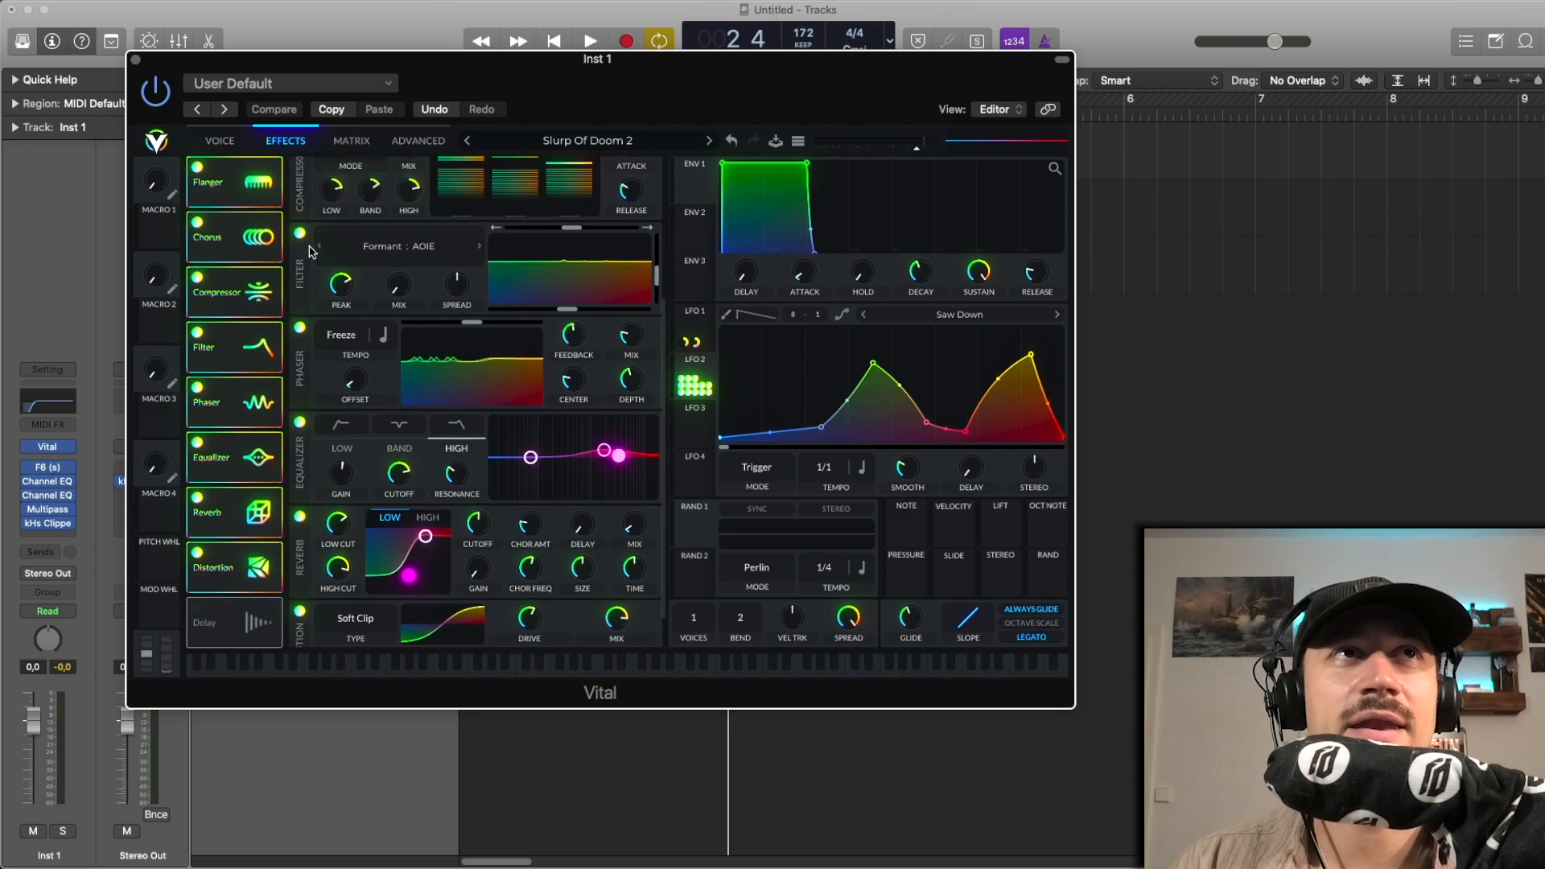
scroll(312, 251, up, 4)
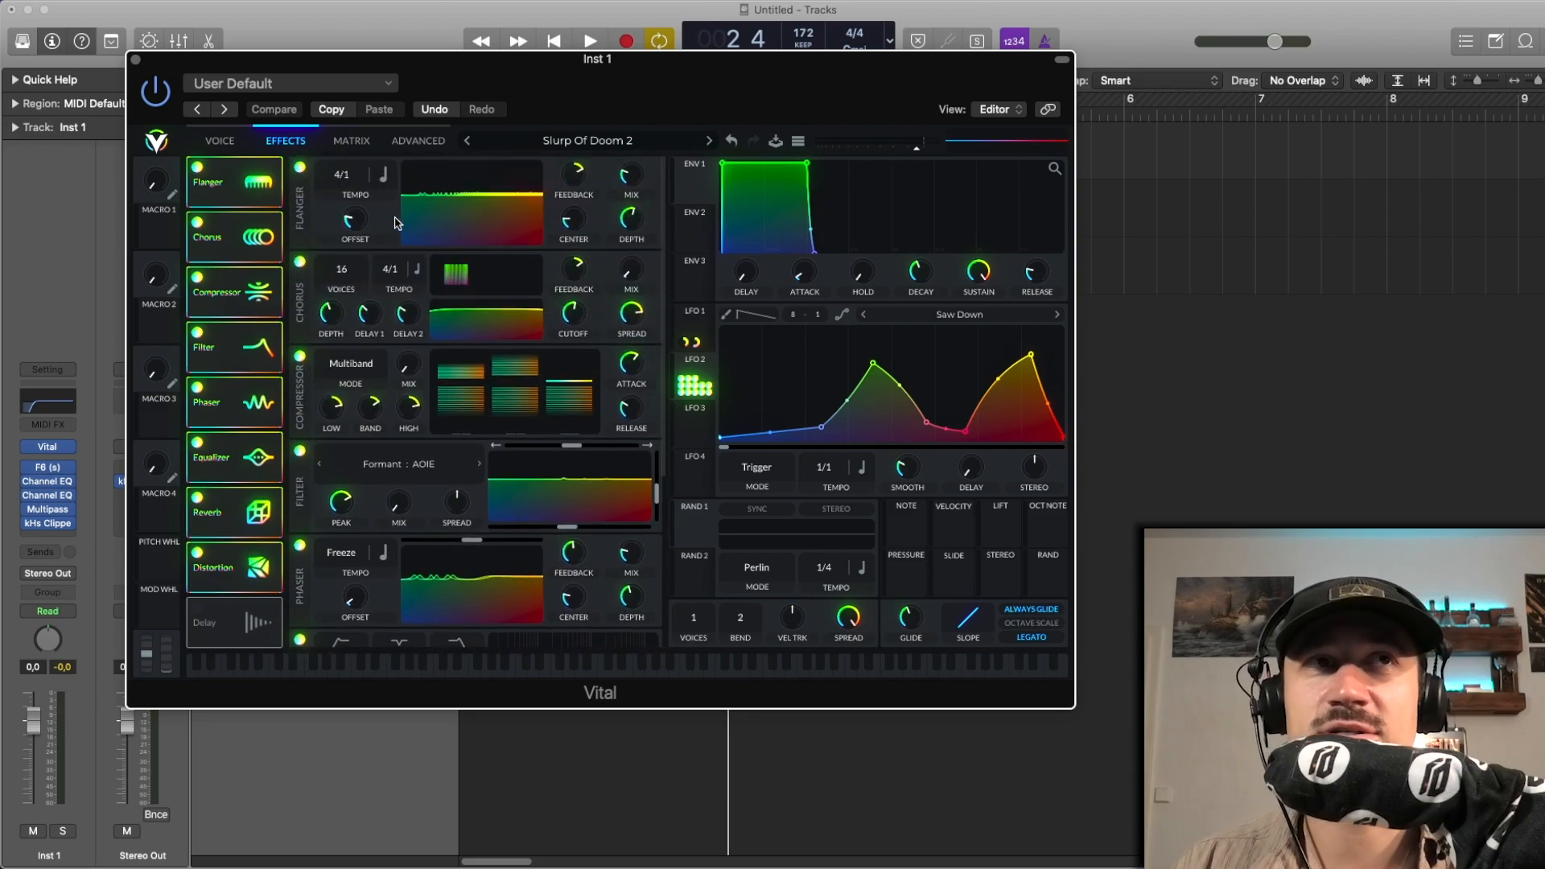
scroll(310, 455, down, 1)
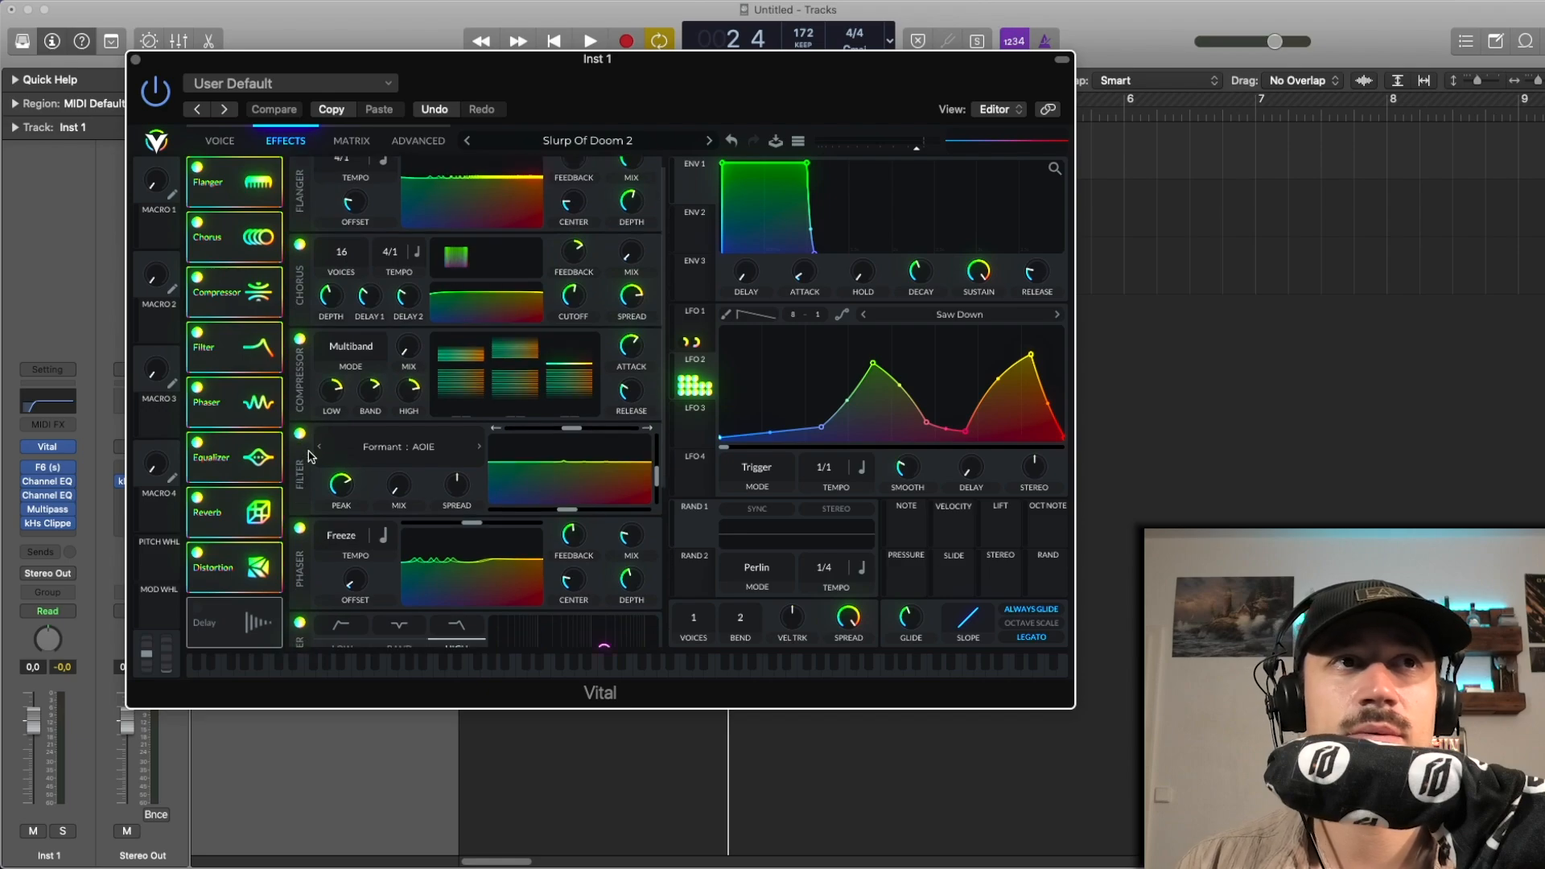
scroll(310, 457, down, 5)
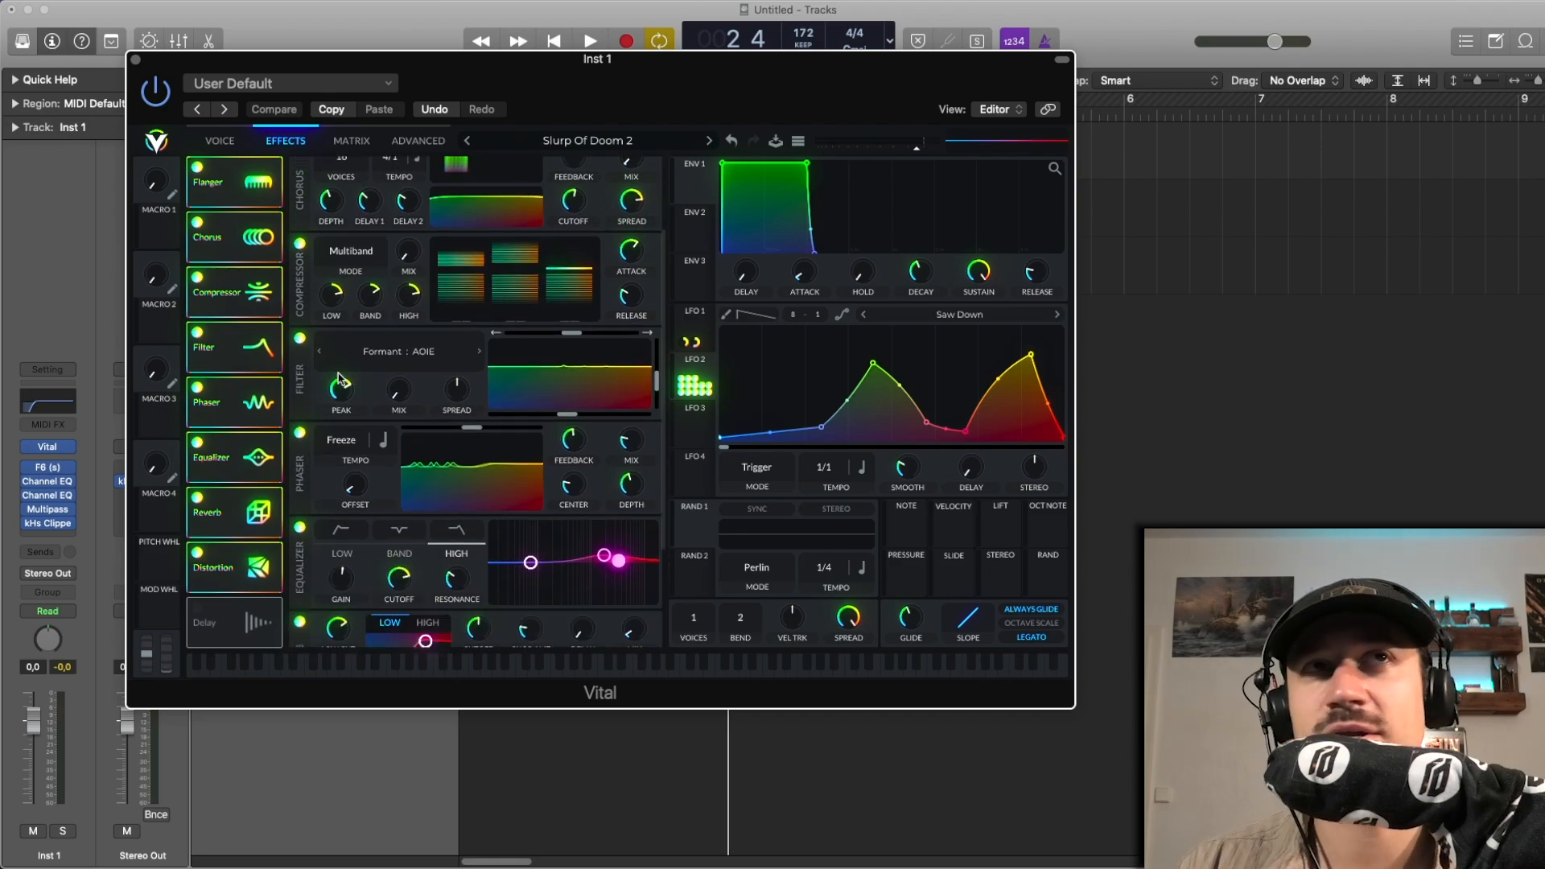
click(229, 145)
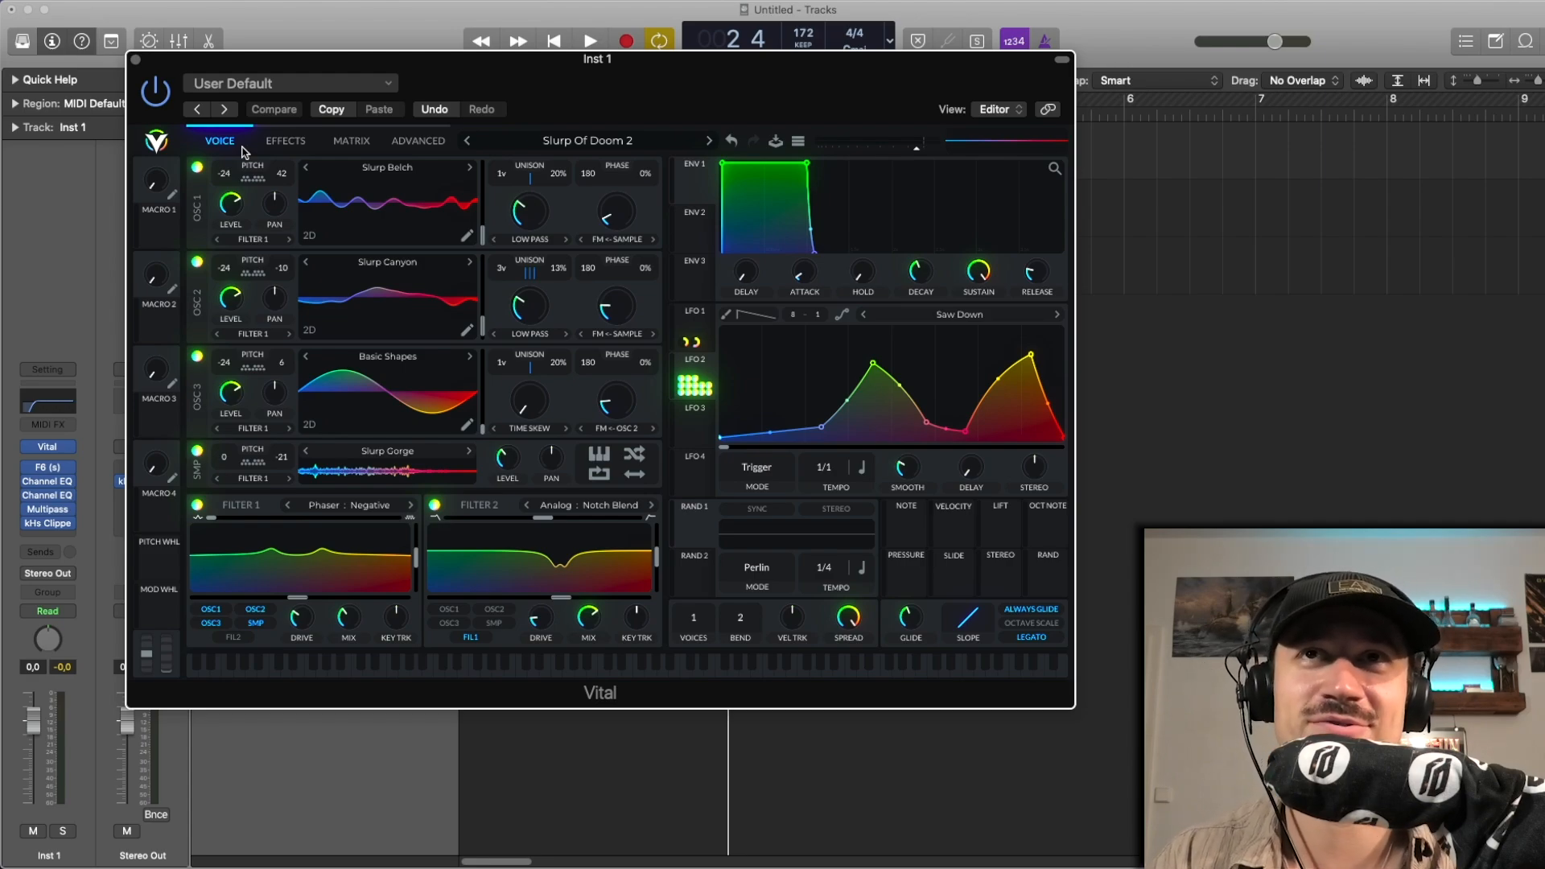
Step: Close the Vital window and play the loop through the complete processing chain
click(136, 60)
key(space)
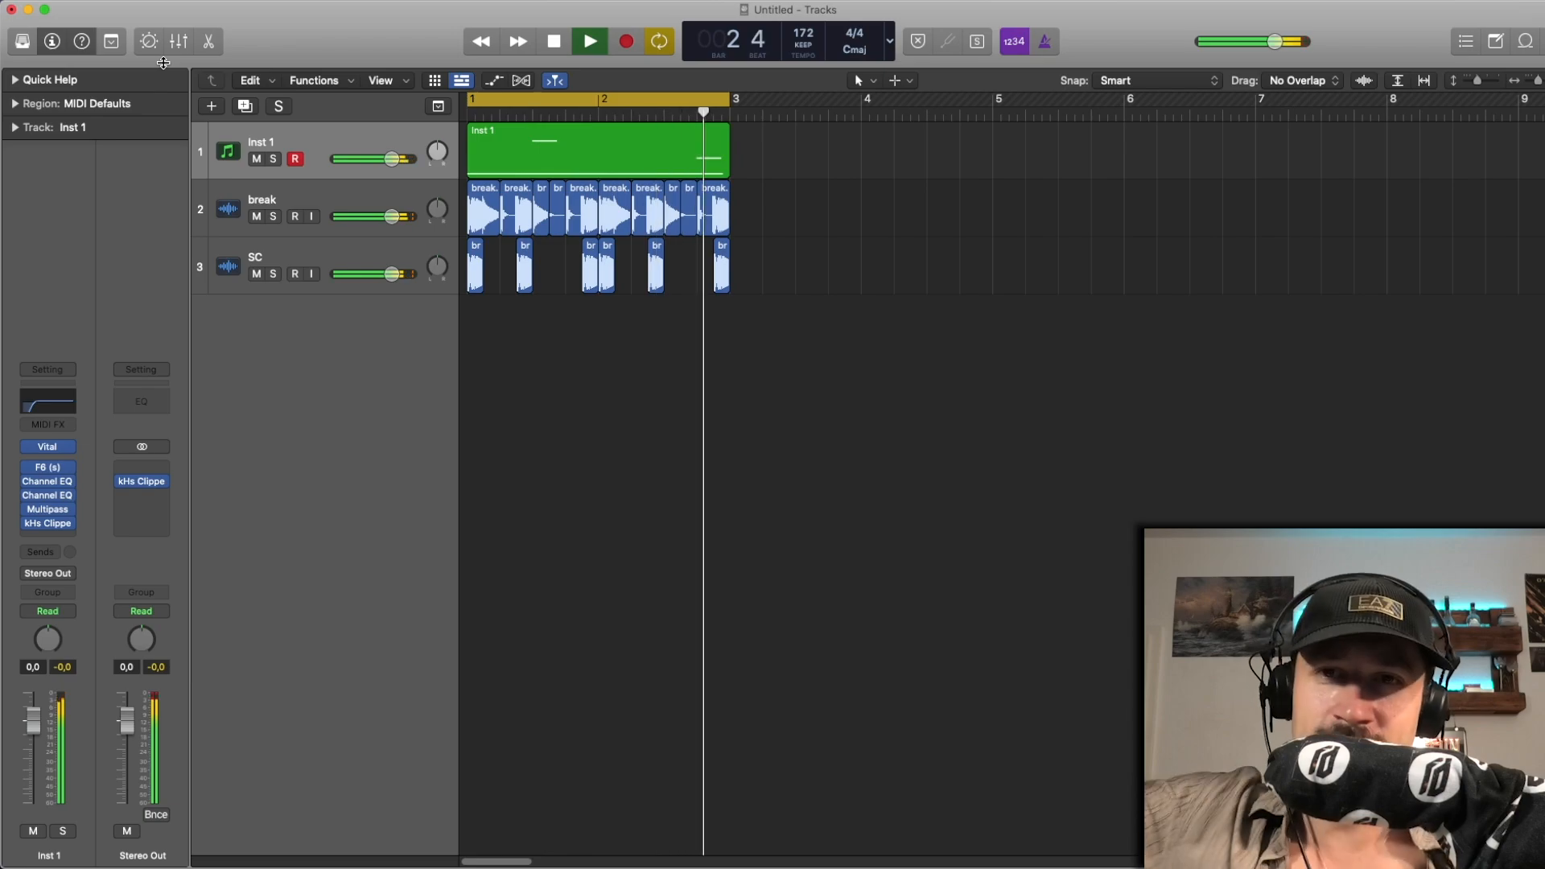
key(space)
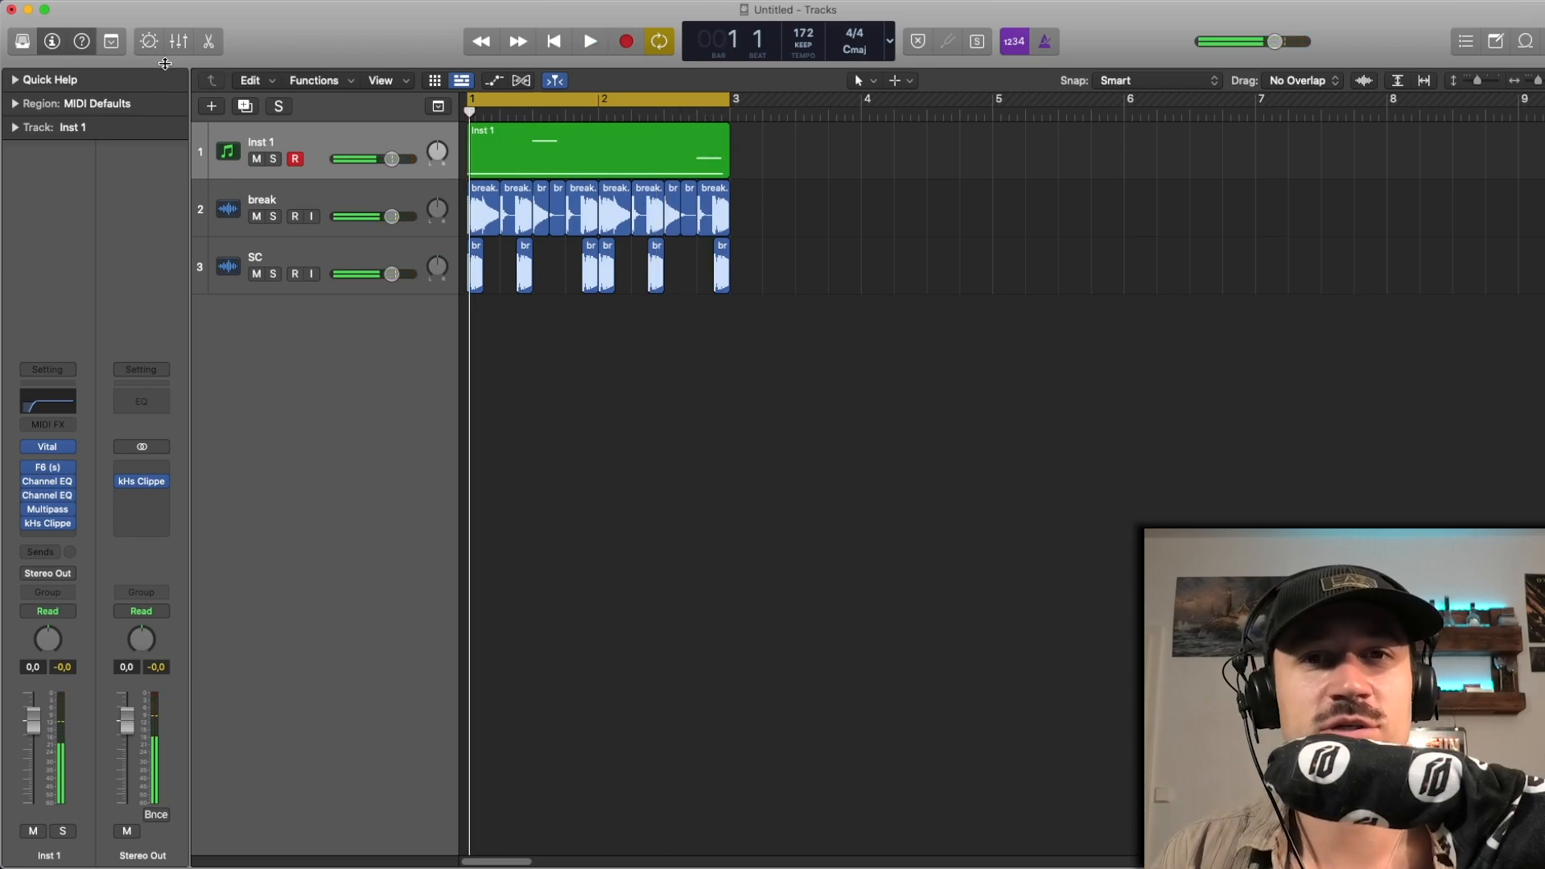